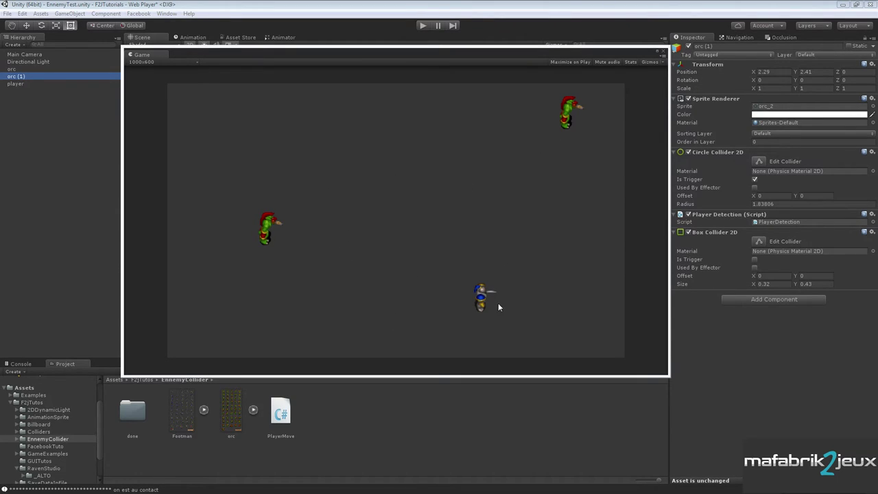
- Start Play mode and walk the footman near and away from the orcs
click(422, 26)
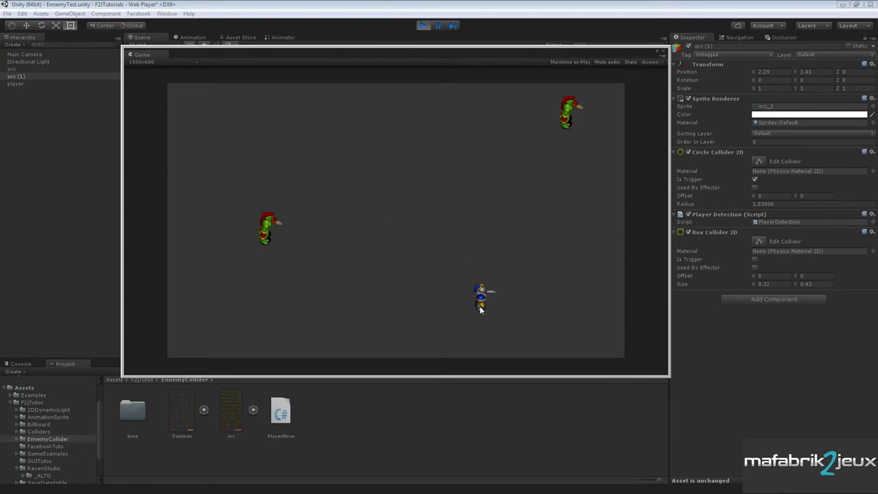
key(Right)
key(Up)
key(Down)
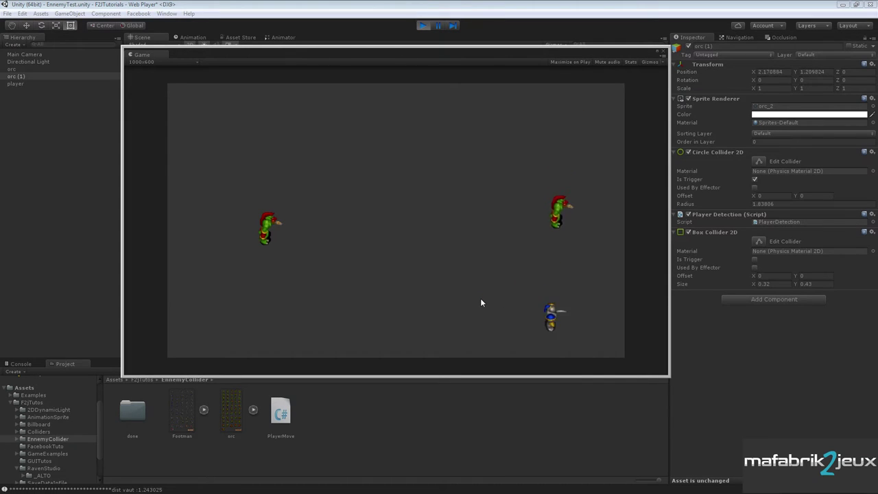
key(Left)
key(Up)
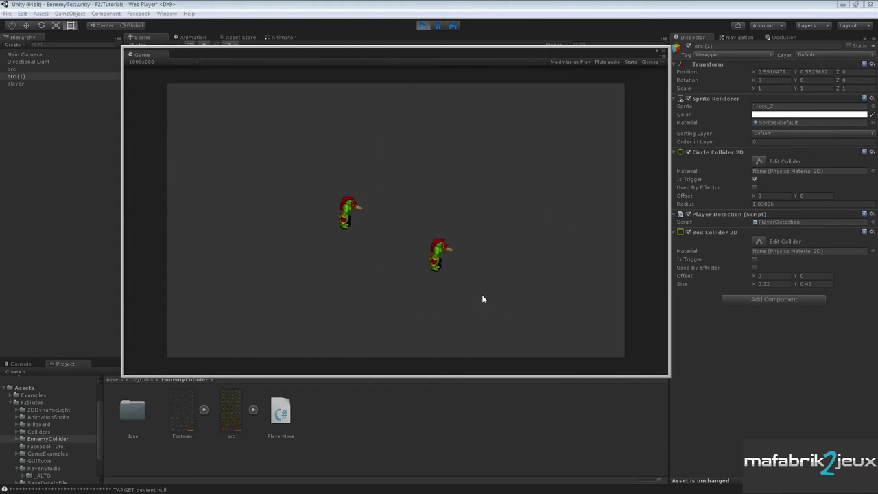
key(Down)
key(Right)
key(Up)
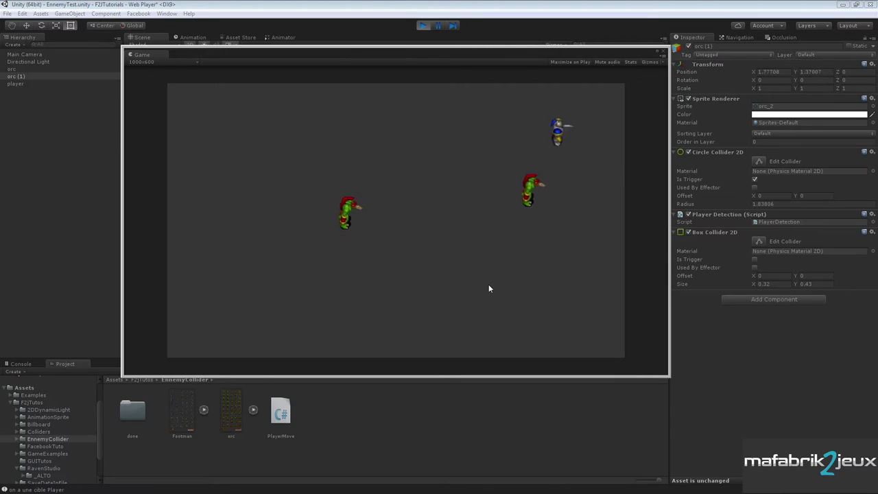
key(Left)
key(Left)
key(Down)
key(Right)
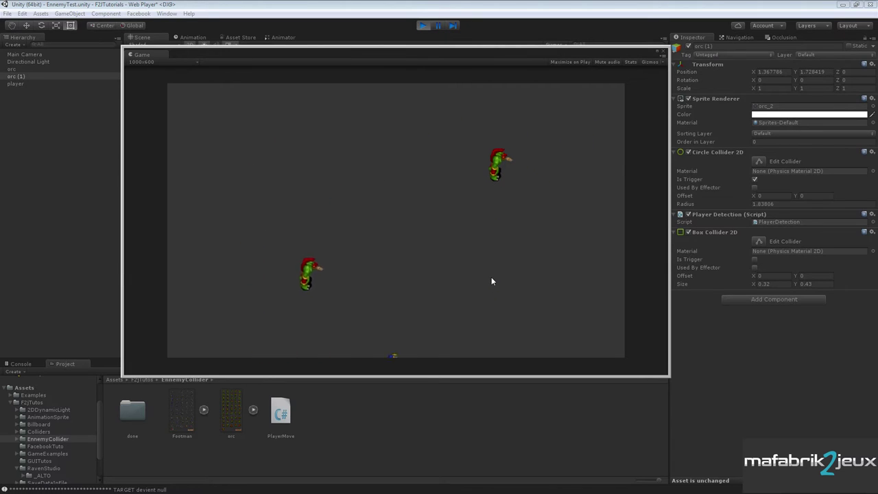
key(Up)
key(Up)
key(Right)
key(Left)
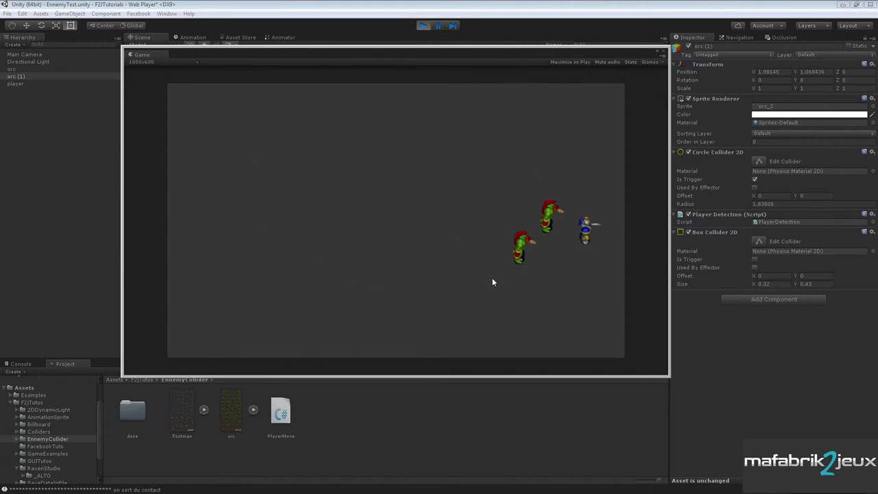
key(Down)
key(Left)
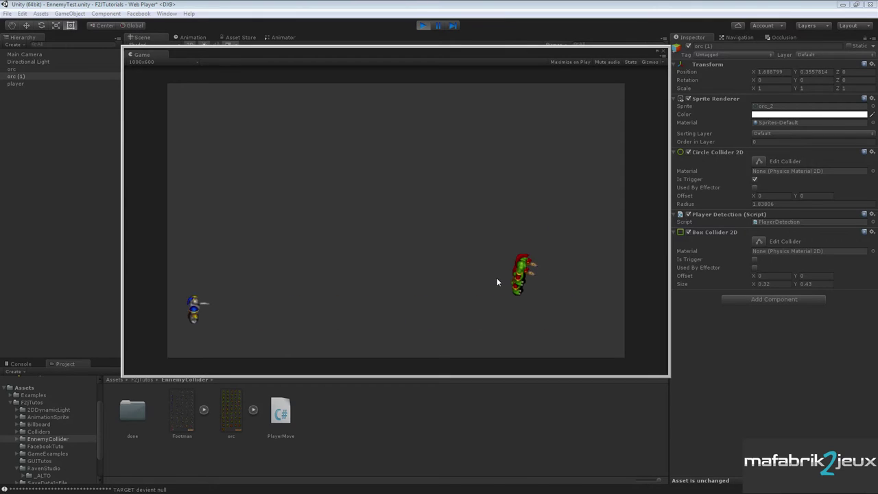
key(Up)
key(Right)
key(Up)
- Lure the footman close to an orc and steer around to confirm it keeps chasing
key(Up)
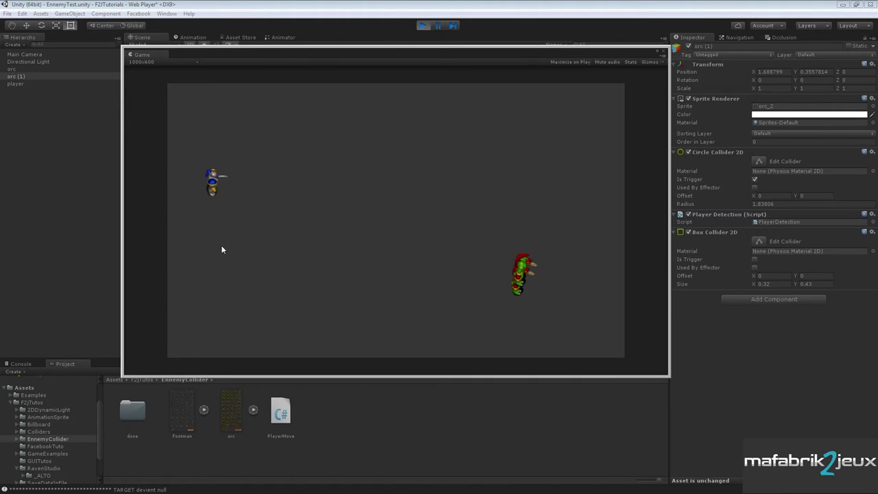
key(Left)
key(Up)
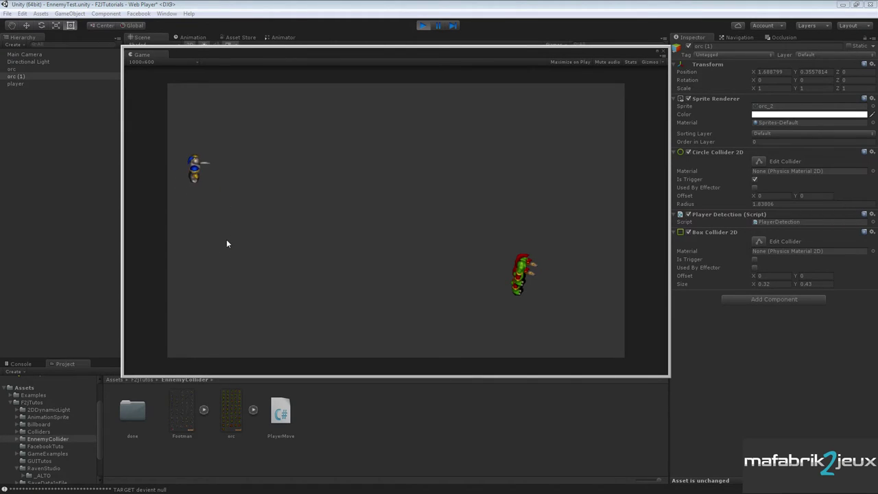
key(Right)
key(Left)
key(Right)
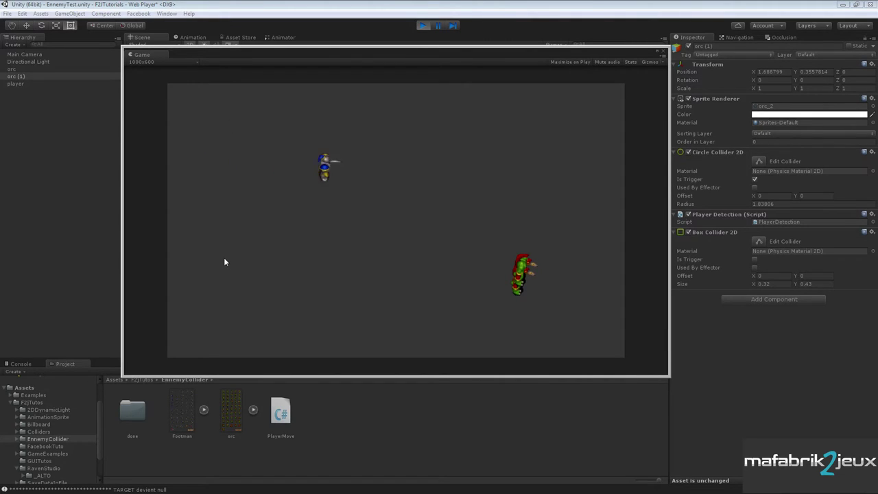
key(Left)
key(Down)
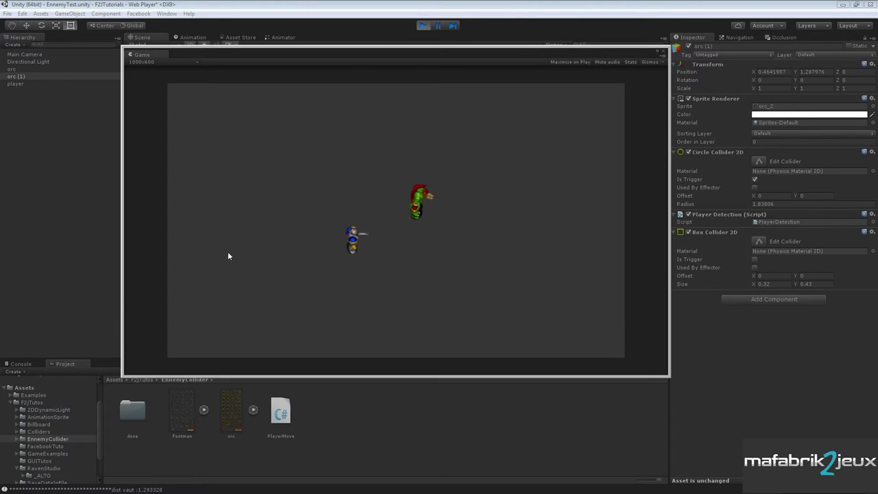
key(Right)
key(Up)
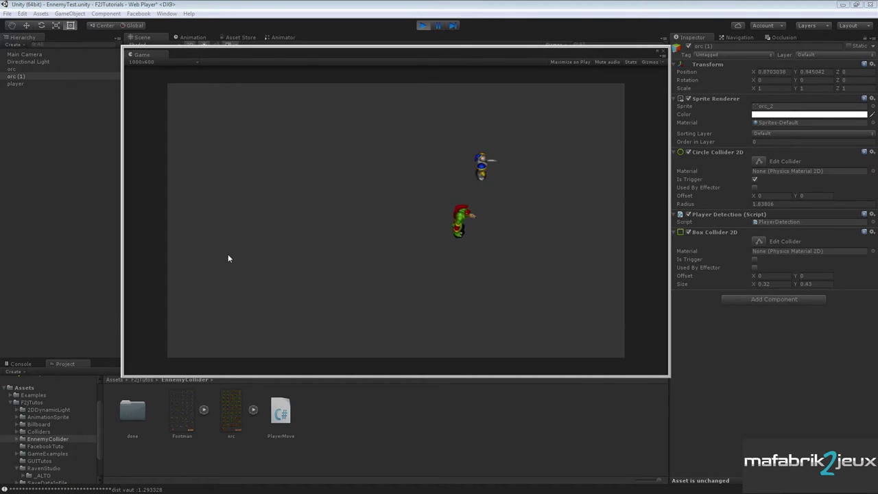
key(Left)
key(Down)
key(Down)
key(Right)
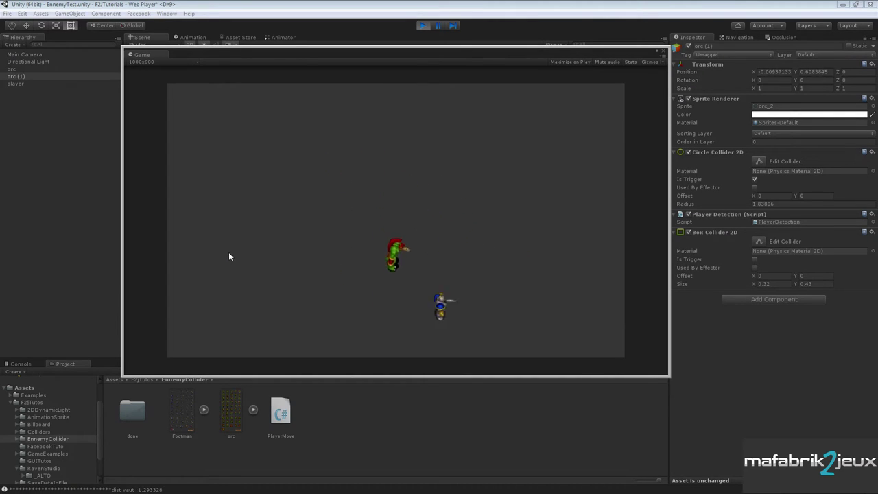
key(Up)
key(Left)
key(Down)
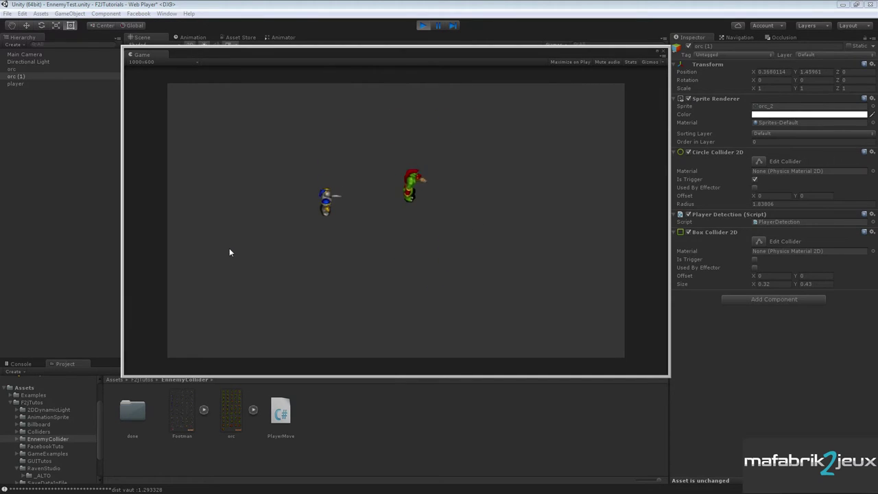
key(Right)
key(Up)
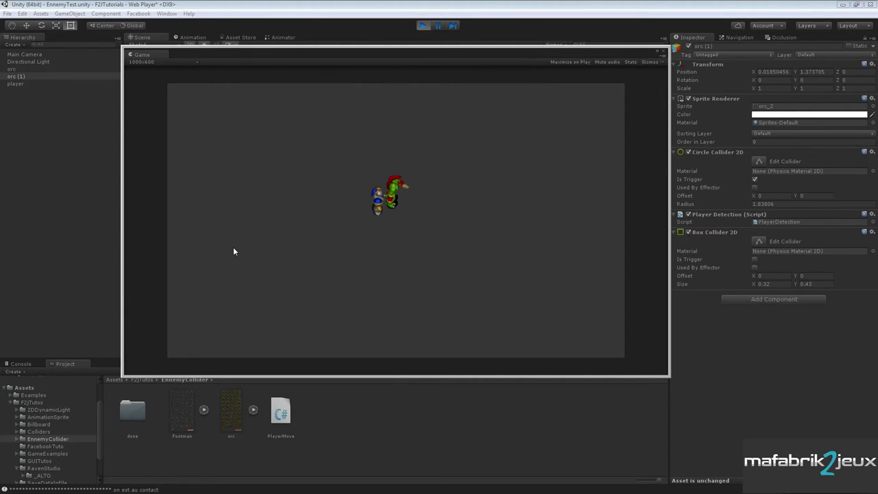
key(Left)
key(Left)
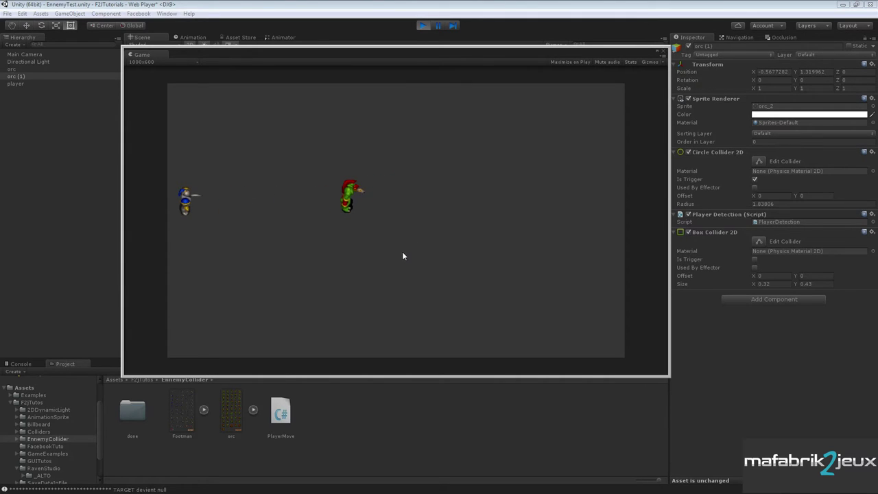
- Lead the footman away with the orc following, then stop Play mode
key(Right)
key(Up)
key(Right)
key(Down)
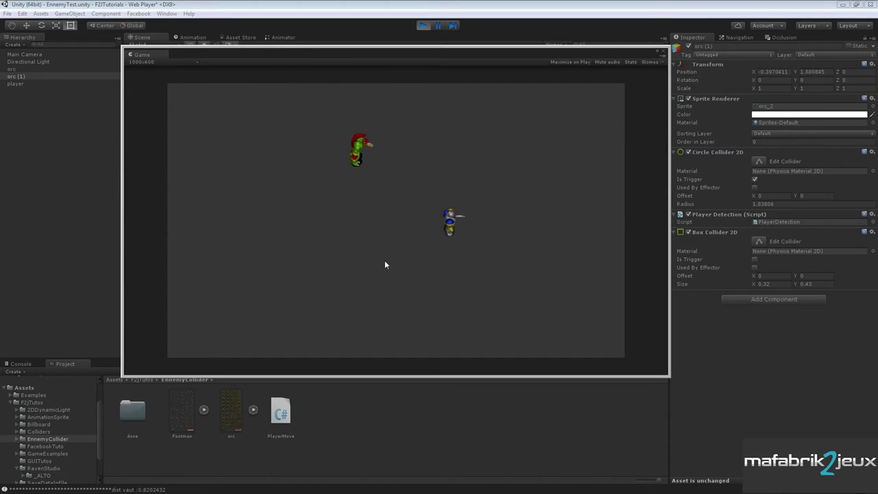
key(Left)
key(Up)
key(Right)
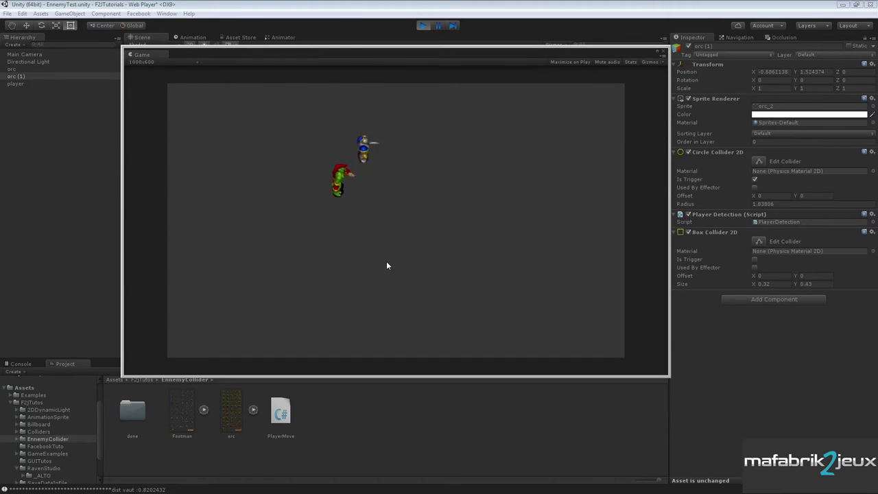
key(Down)
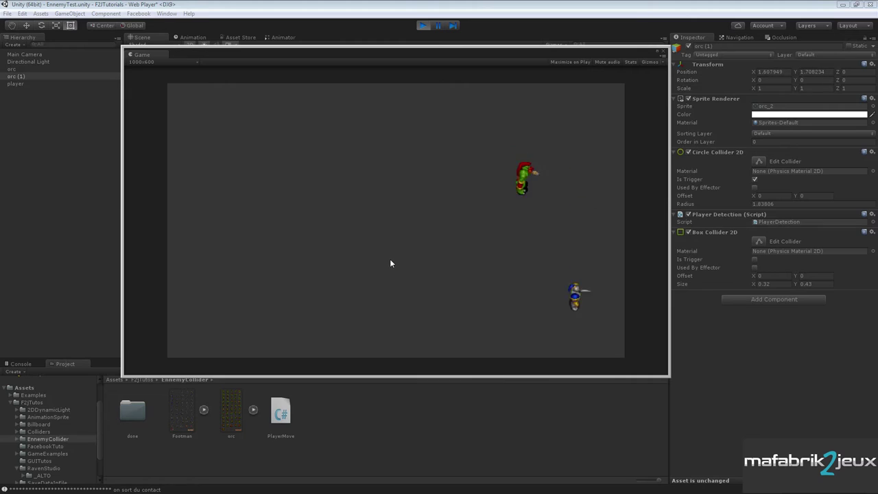
key(Left)
key(Up)
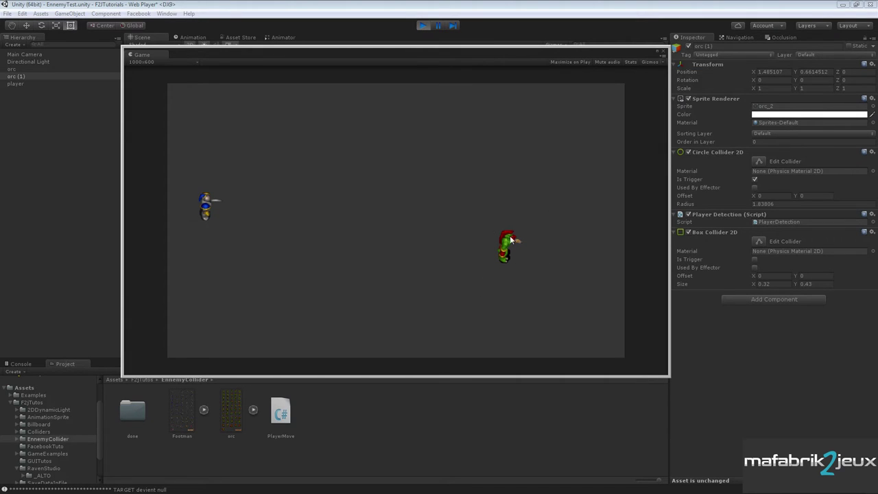
click(424, 25)
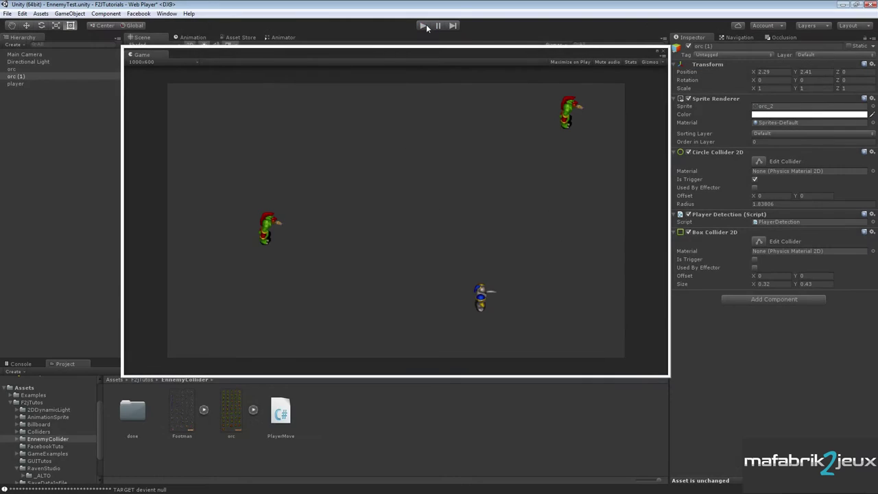
- Inspect the first orc, clear the selection, and close the floating Game window
click(17, 69)
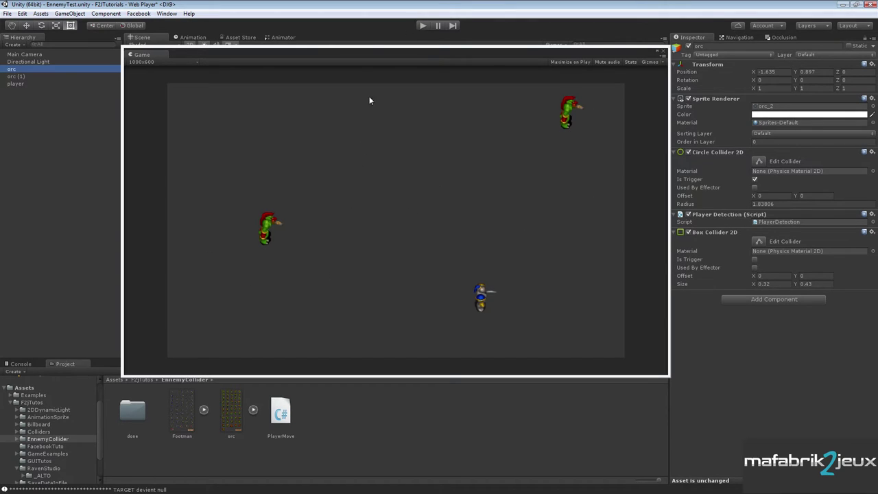
click(336, 417)
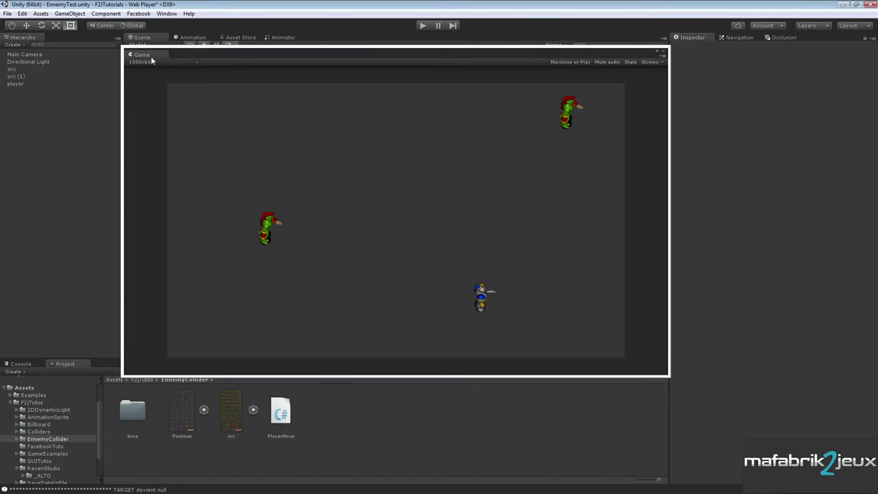
click(210, 53)
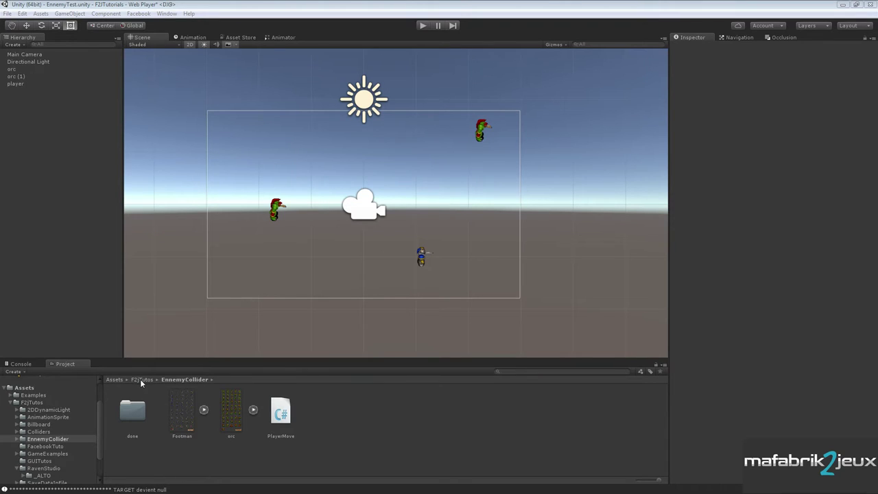
click(140, 379)
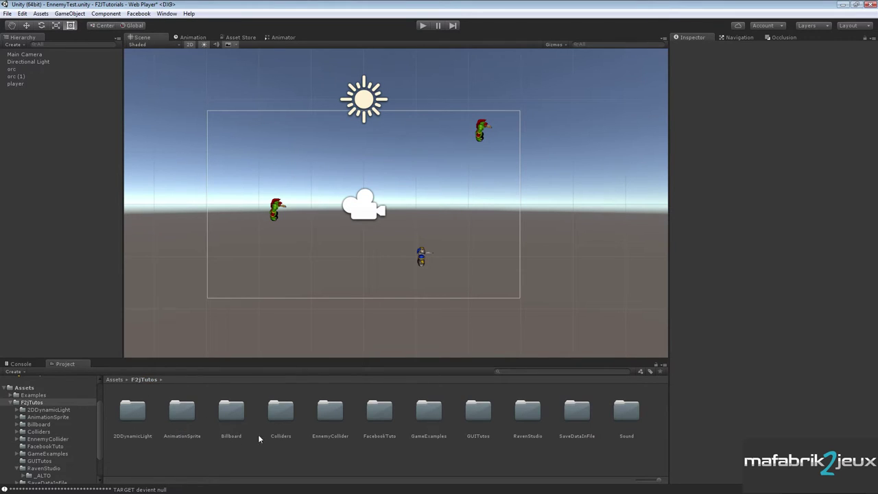
double_click(327, 415)
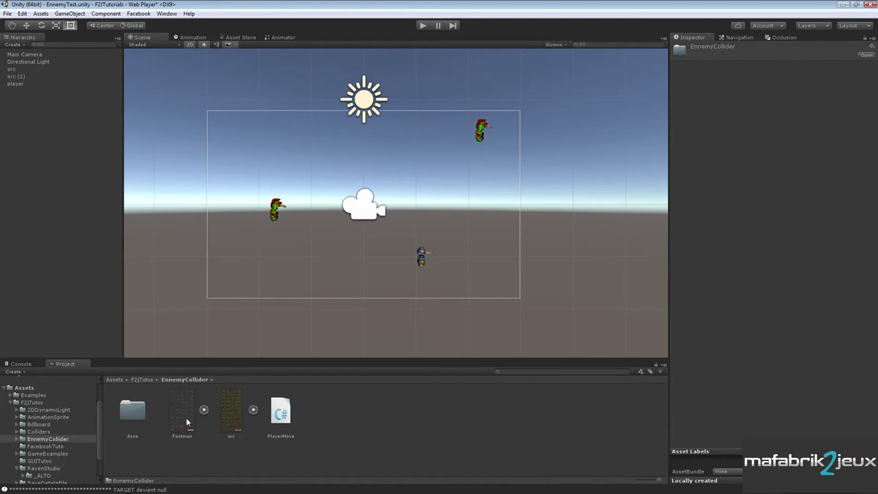
click(204, 410)
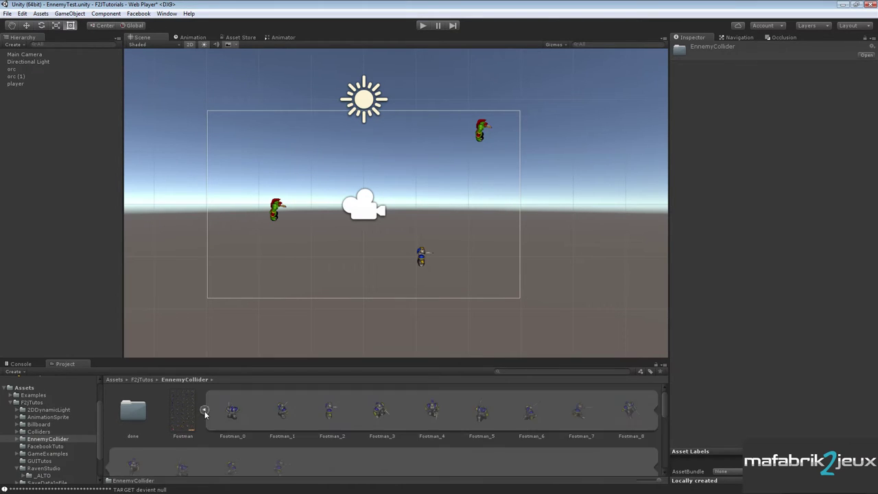
click(205, 411)
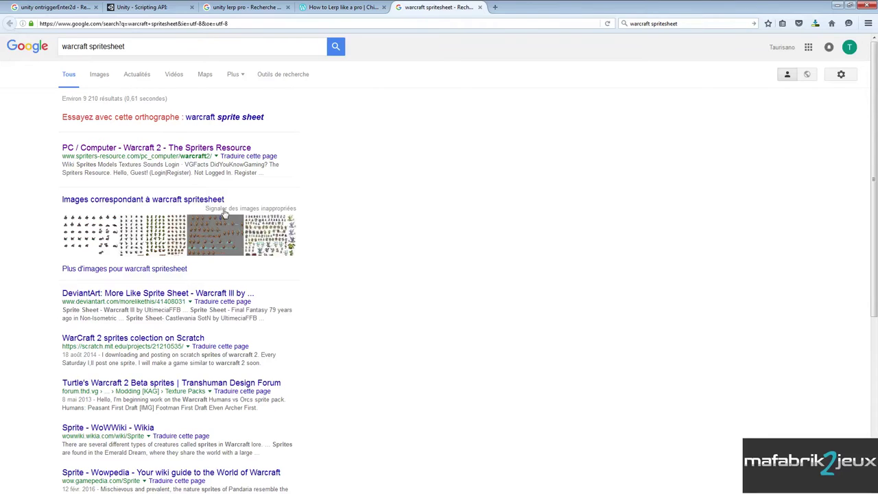
- Open the orc and footman spritesheet image results in new tabs, compare them, then return to Unity
click(105, 76)
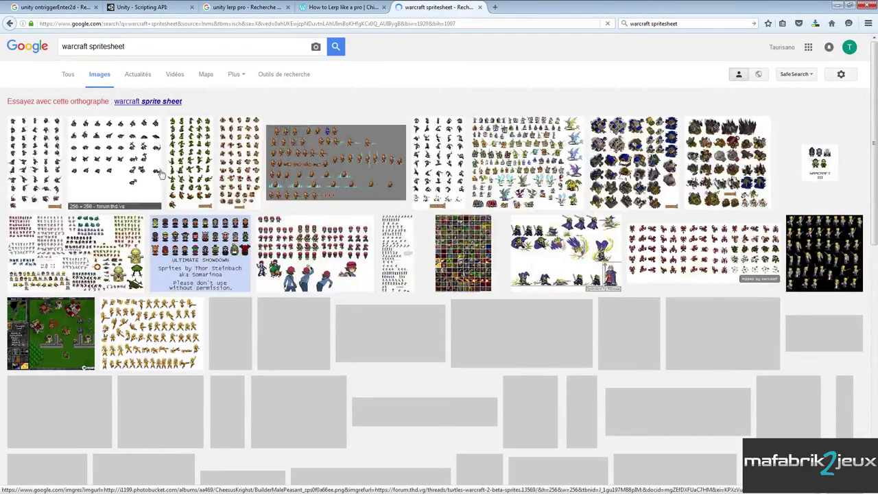
drag(228, 142, 511, 14)
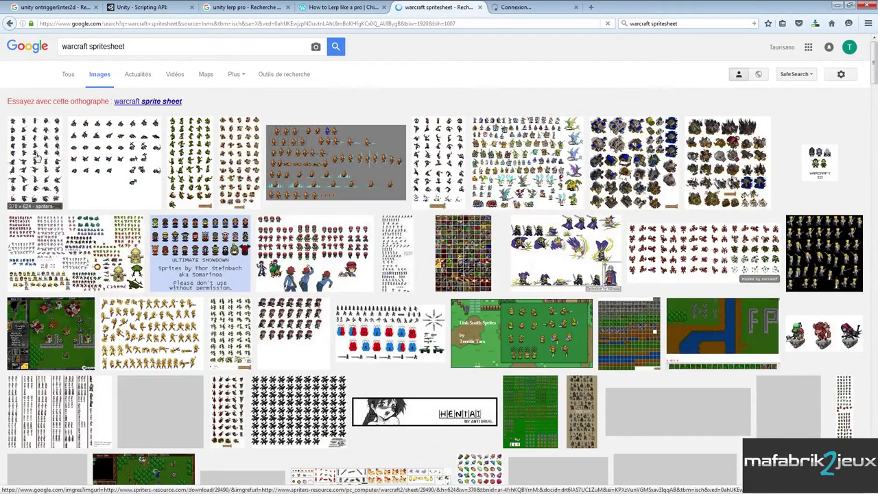
click(512, 9)
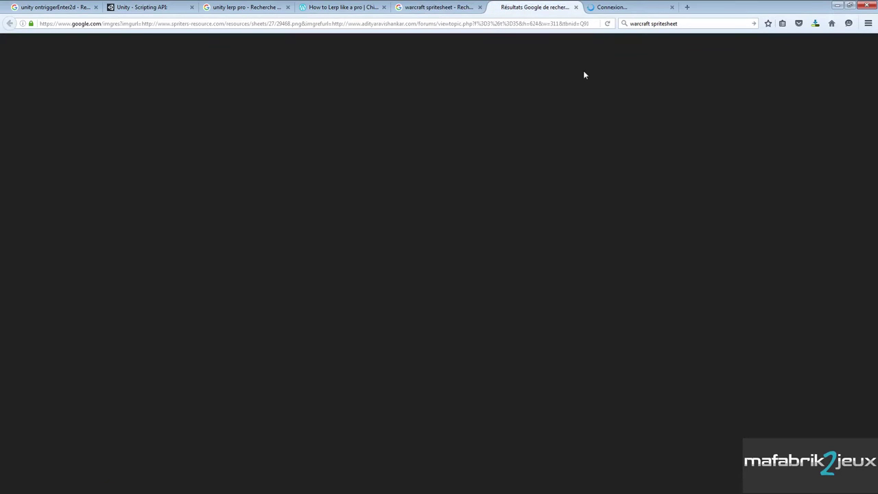
key(ctrl+Tab)
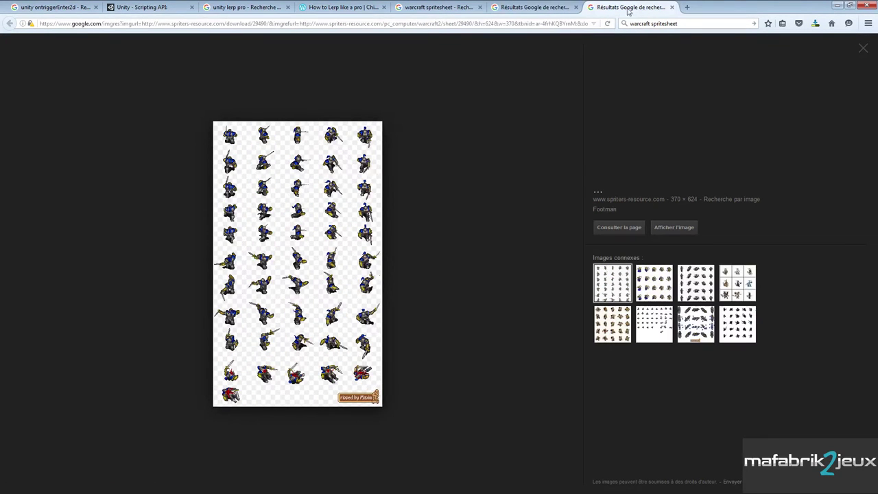
click(529, 10)
click(447, 9)
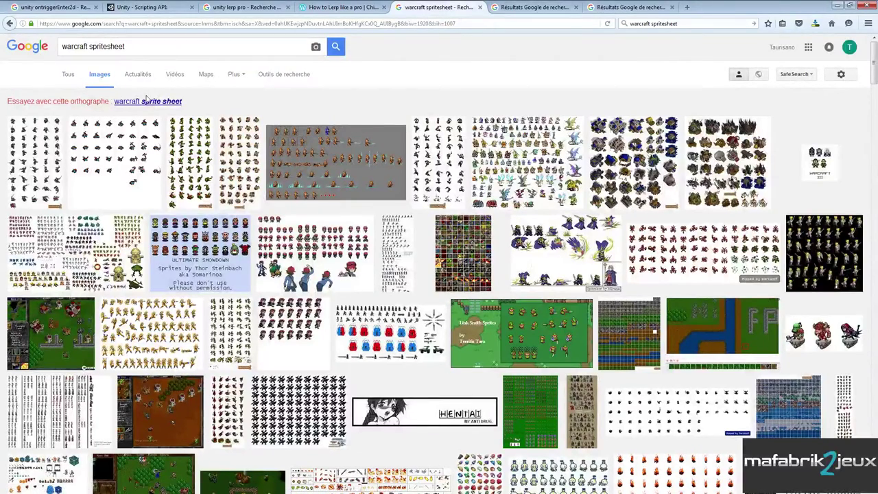
click(528, 9)
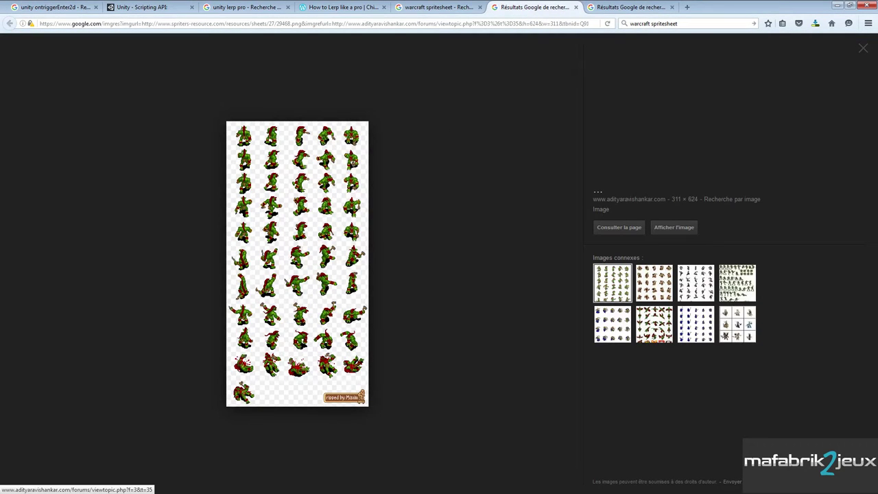
key(alt+Tab)
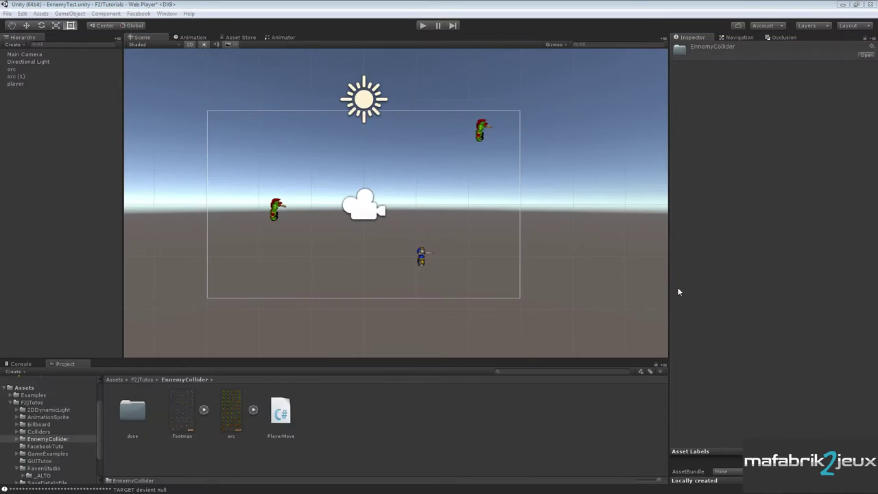
- Select the orc spritesheet and apply Texture Type 'Texture'
click(254, 411)
click(254, 410)
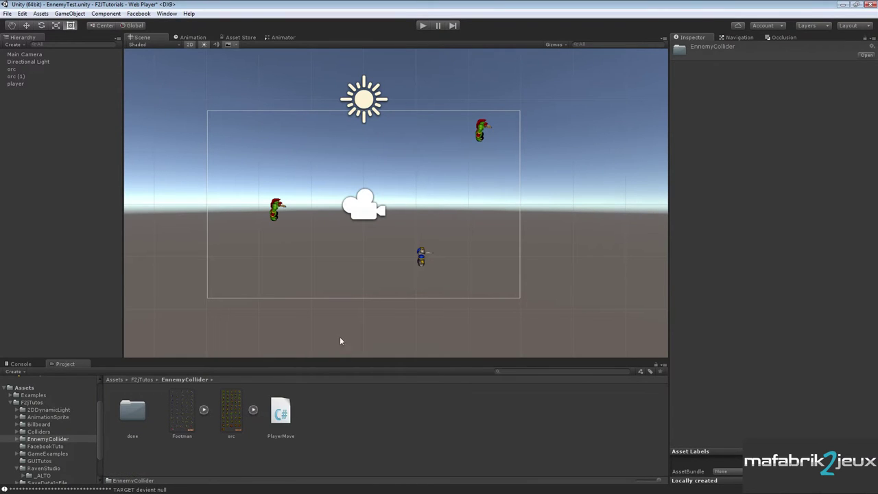
click(233, 405)
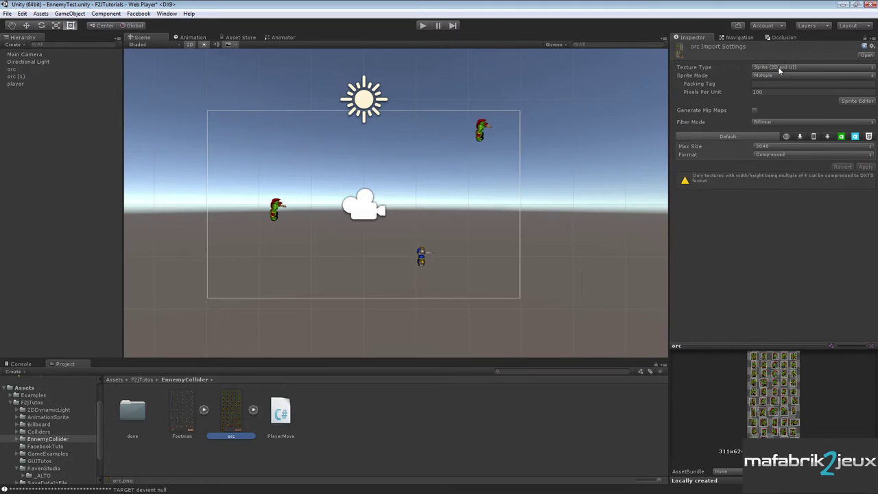
click(782, 66)
click(796, 72)
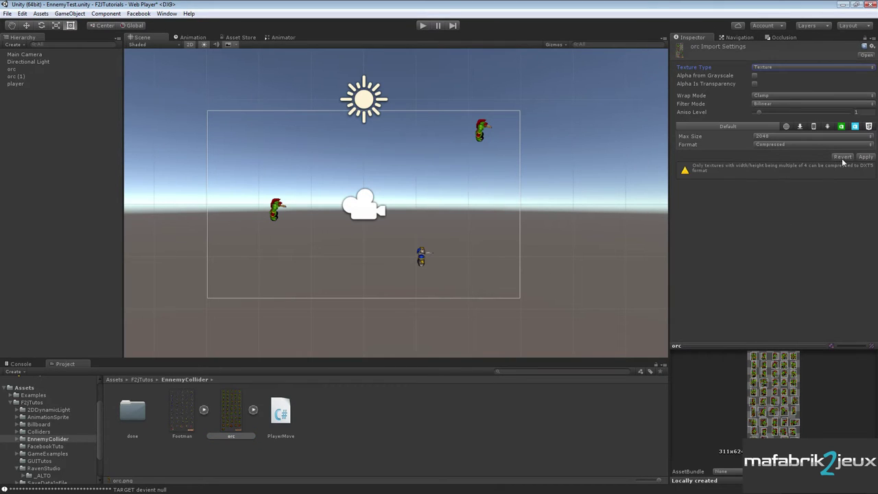
click(865, 162)
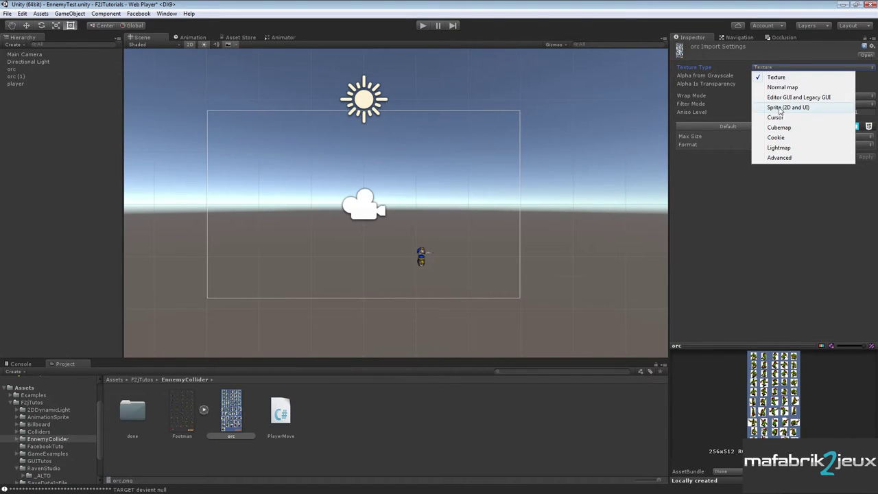
- Set the orc to Sprite (2D and UI), mip maps off, Sprite Mode Multiple, apply, and open Sprite Editor
click(783, 108)
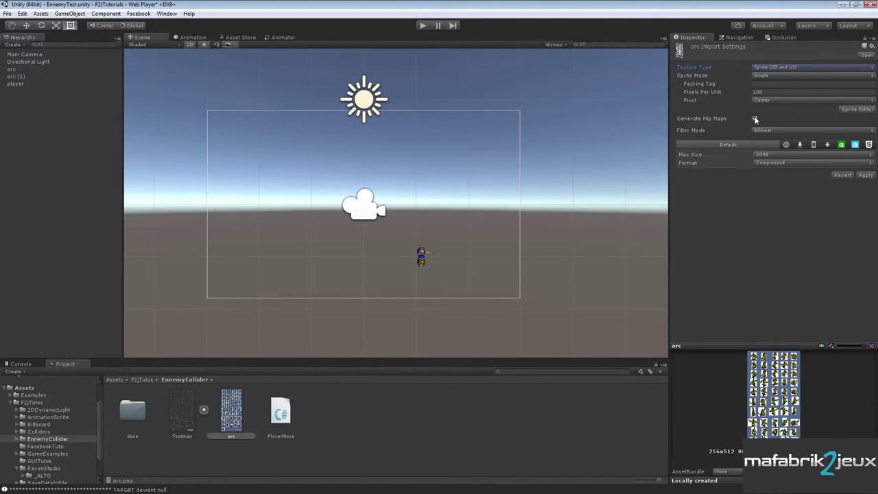
click(755, 118)
click(790, 76)
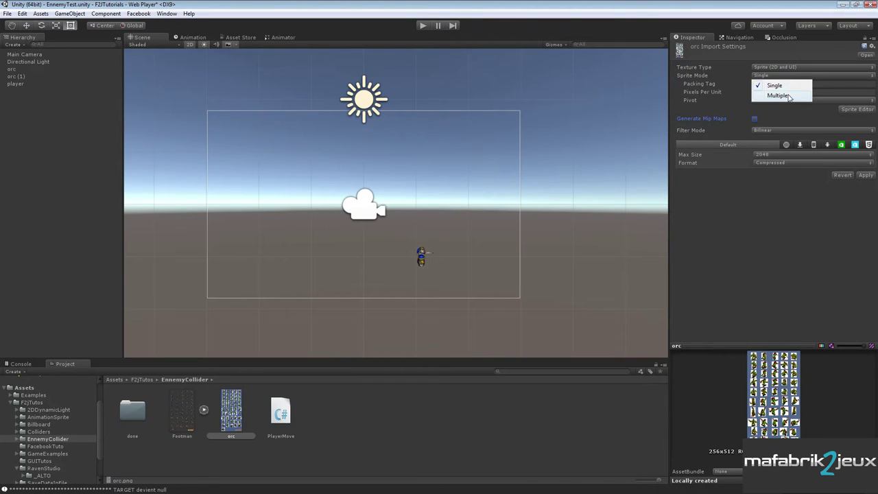
click(782, 93)
click(865, 167)
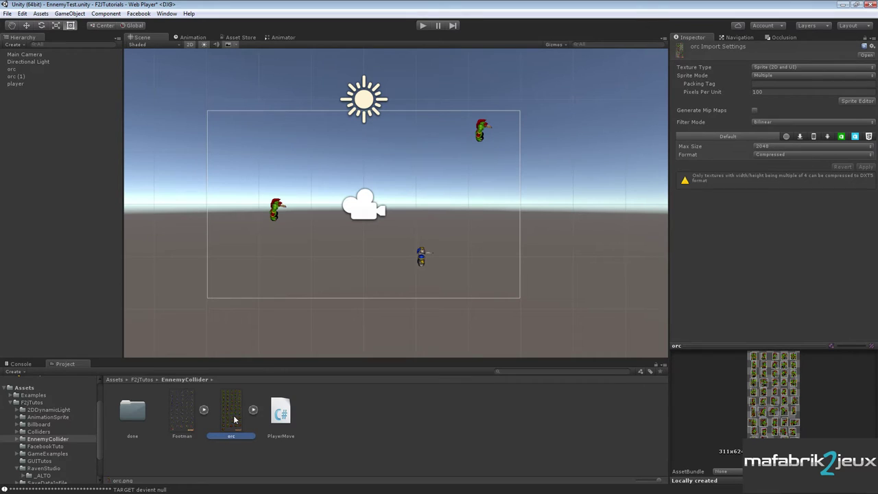
click(857, 102)
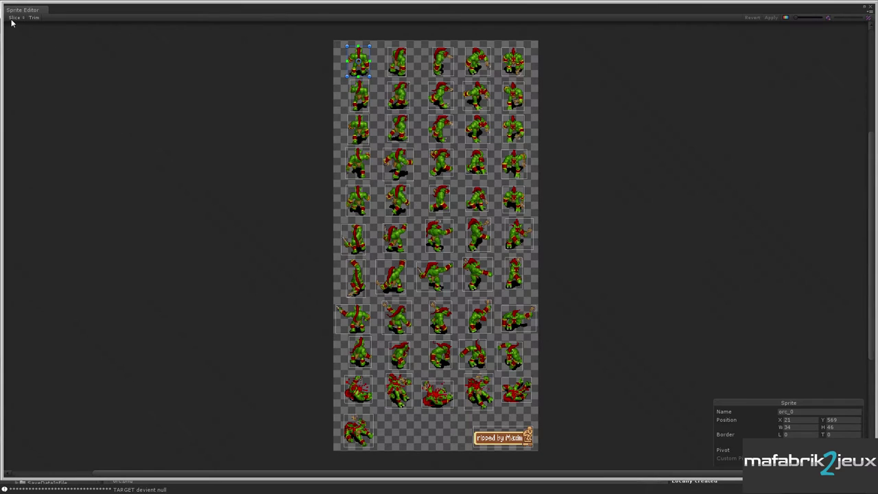
- Apply the orc slices, close the Sprite Editor, and expand the orc asset to show orc_0, orc_1…
click(95, 85)
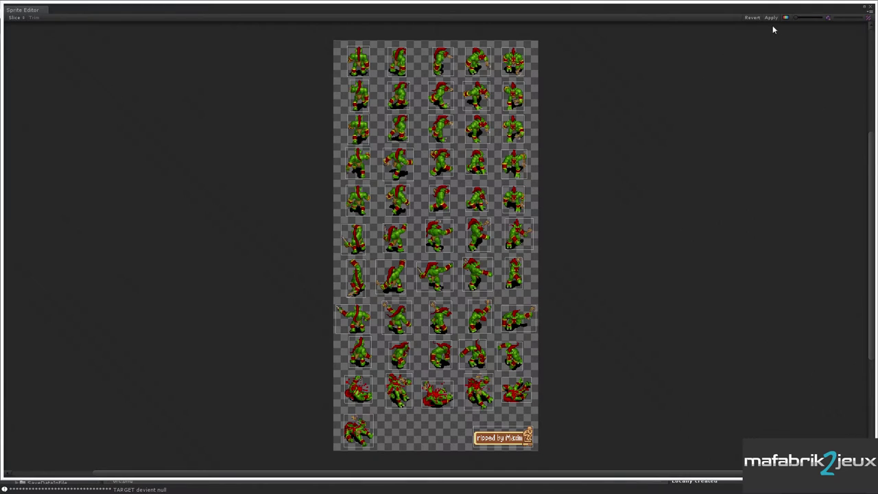
click(771, 17)
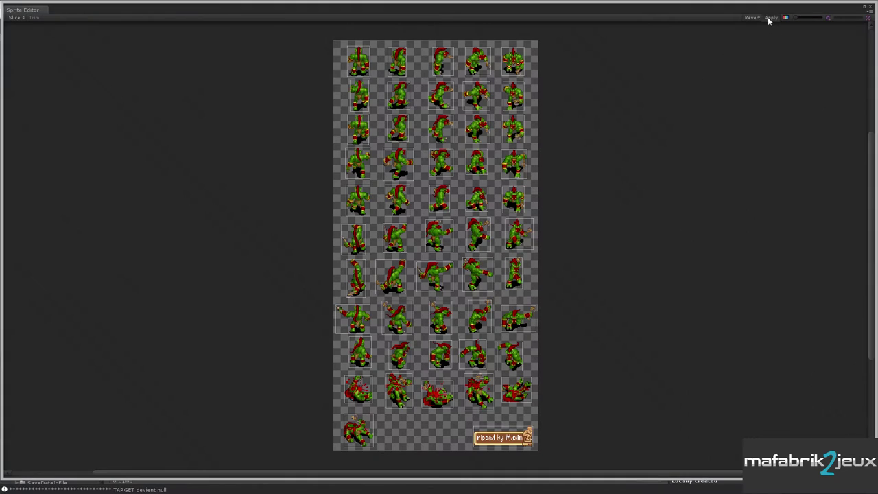
click(873, 9)
click(254, 410)
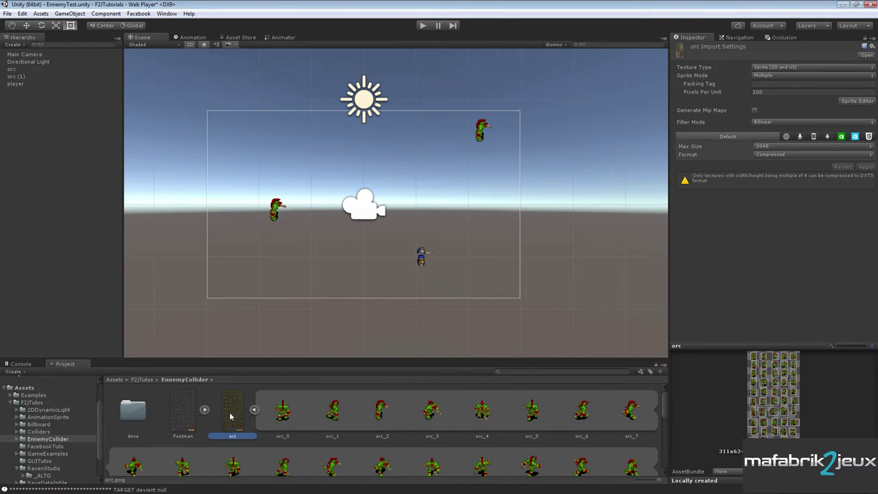
- Collapse the orc and Footman sprite lists, then create a new scene with Ctrl+N, answering the save prompt
click(253, 410)
click(204, 409)
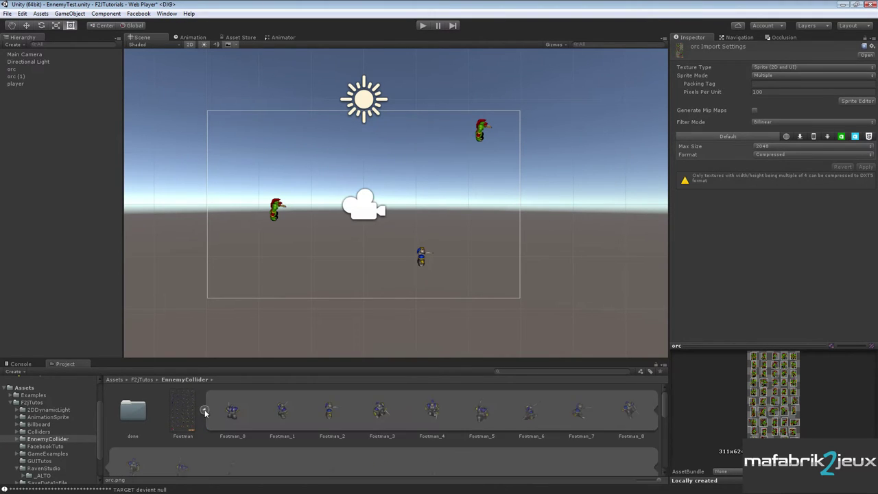
click(203, 409)
click(253, 410)
click(253, 410)
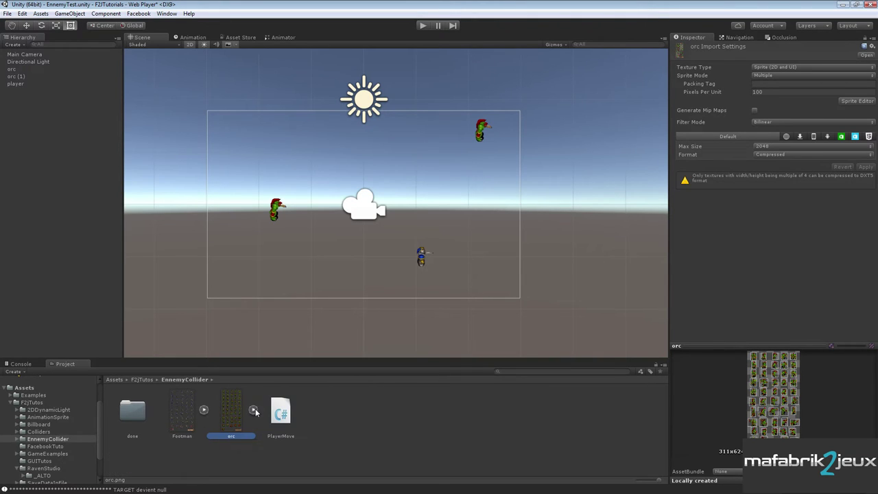
click(343, 414)
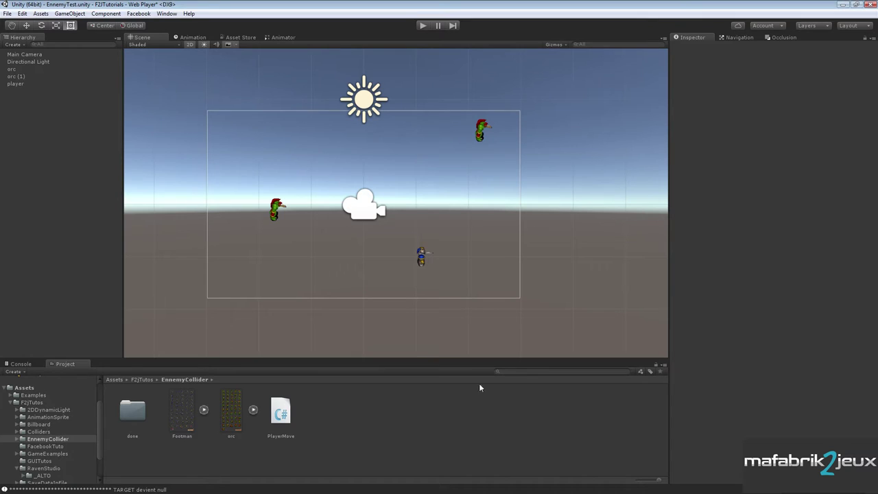
key(ctrl+n)
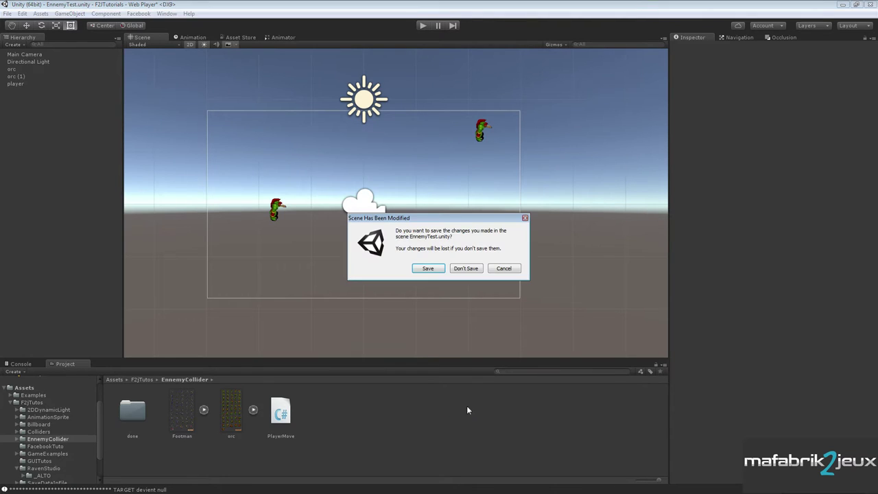
click(428, 269)
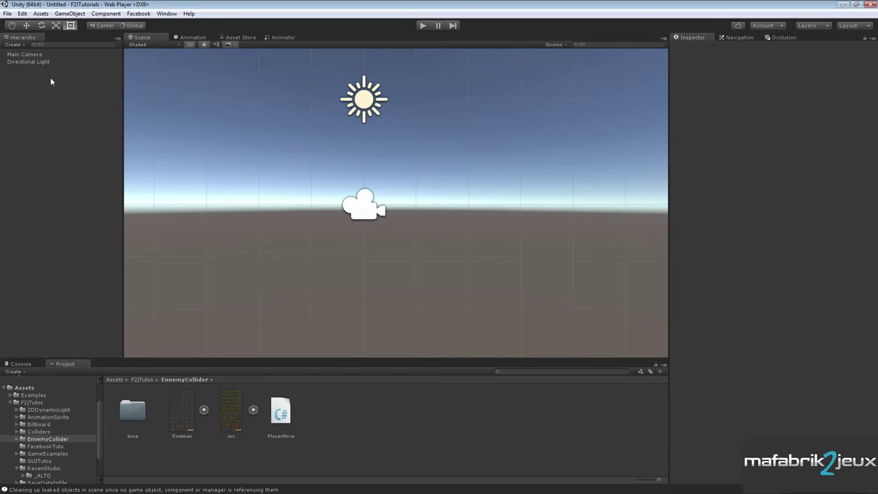
- Make the Main Camera orthographic with Solid Color clear flags and a dark grey background
click(33, 54)
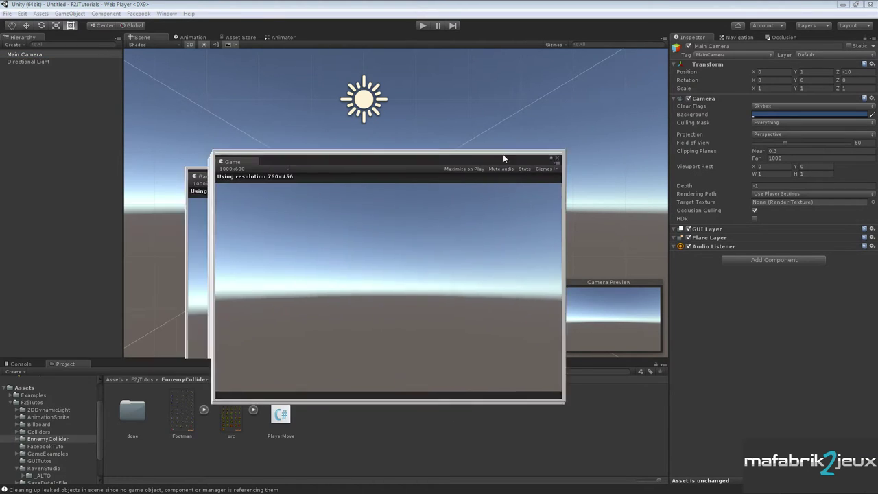
drag(503, 153, 481, 86)
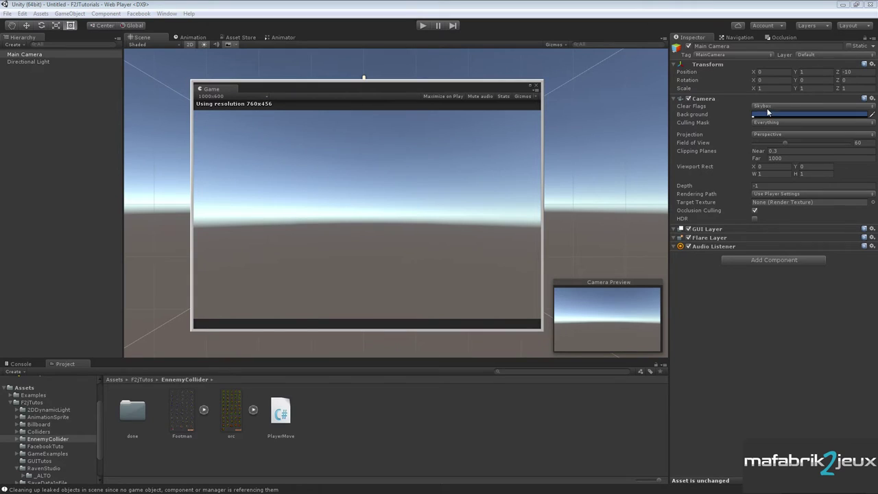
click(773, 135)
click(774, 155)
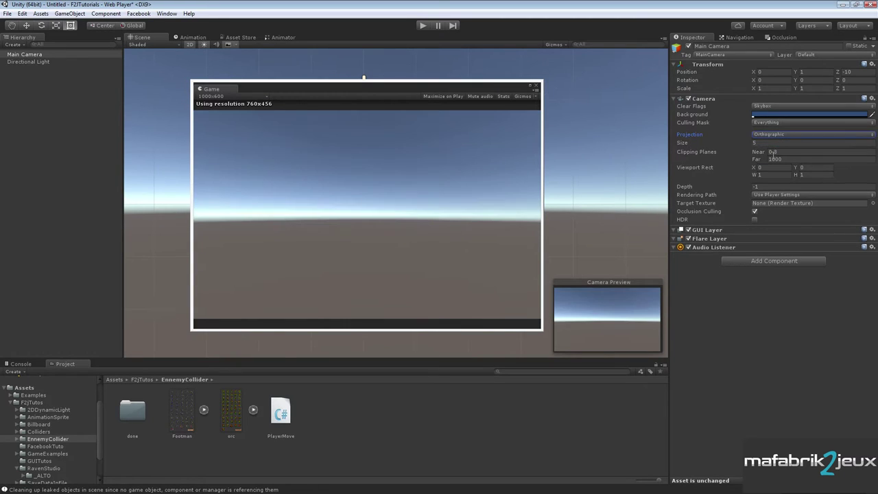
click(776, 107)
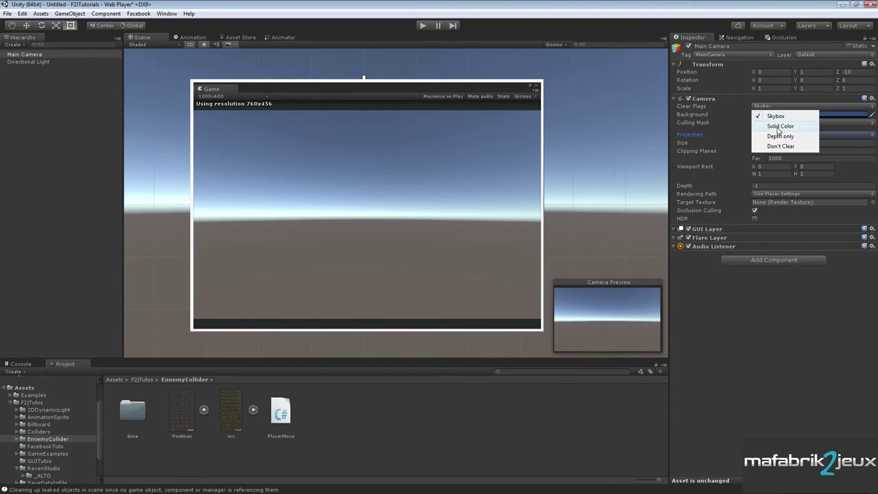
click(780, 130)
click(782, 116)
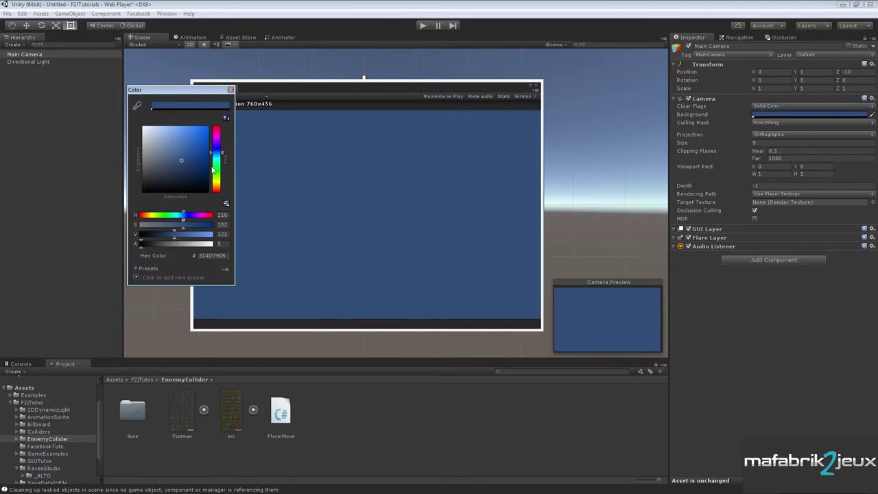
drag(158, 175, 145, 178)
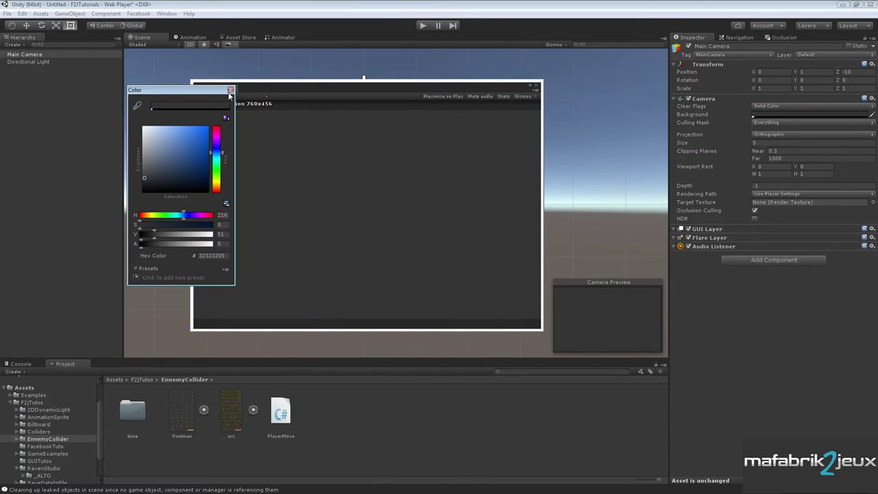
click(230, 91)
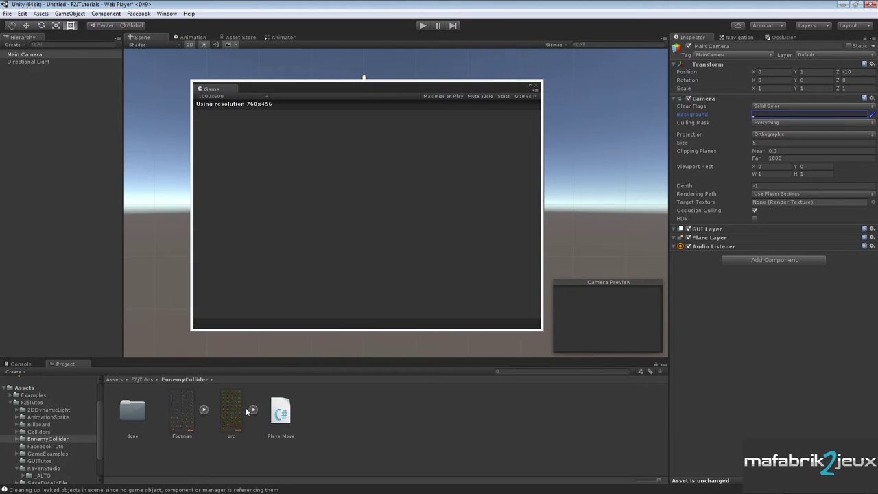
- Drag the Footman_2 frame into the Hierarchy and rename the new object Player
click(204, 409)
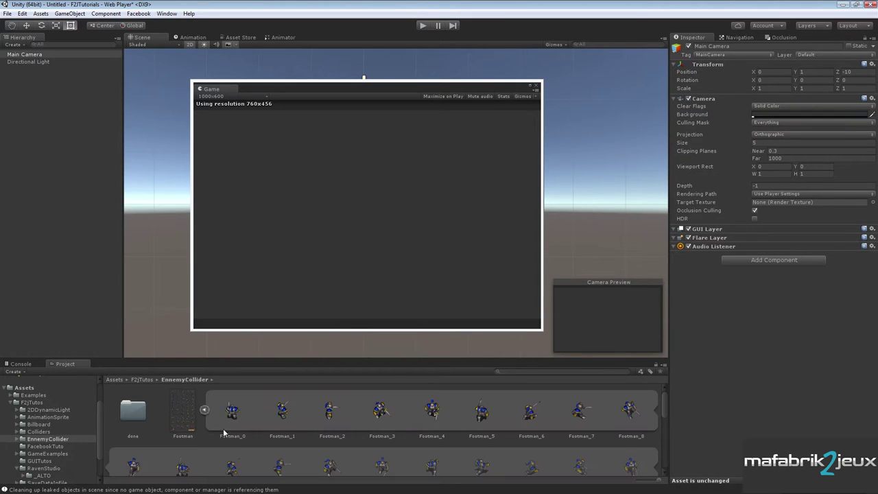
click(330, 415)
drag(330, 416, 23, 115)
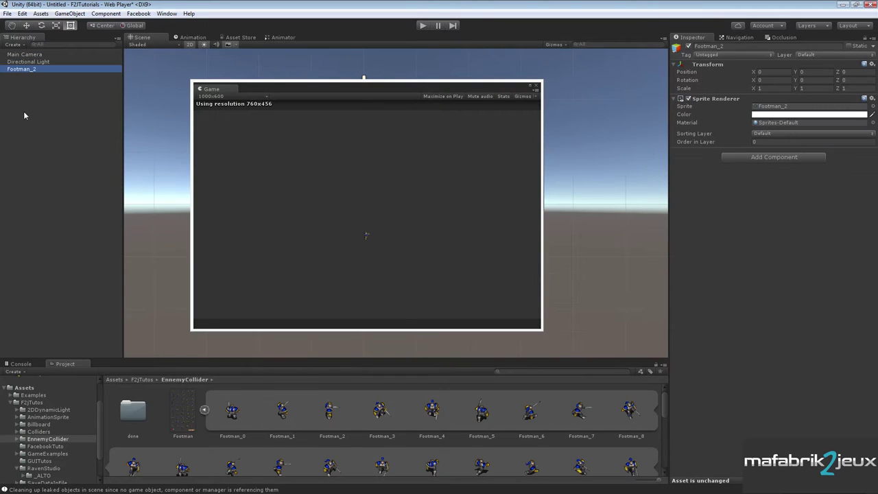
key(F2)
text(Pla)
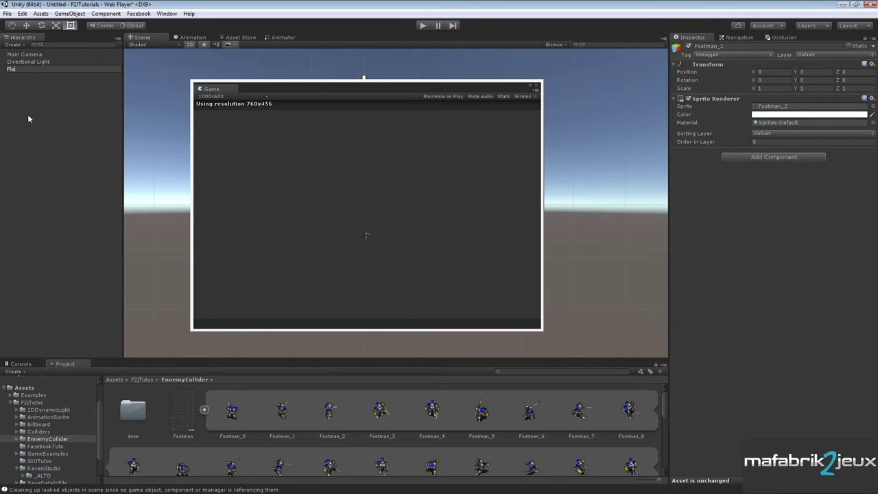
text(yer)
key(Return)
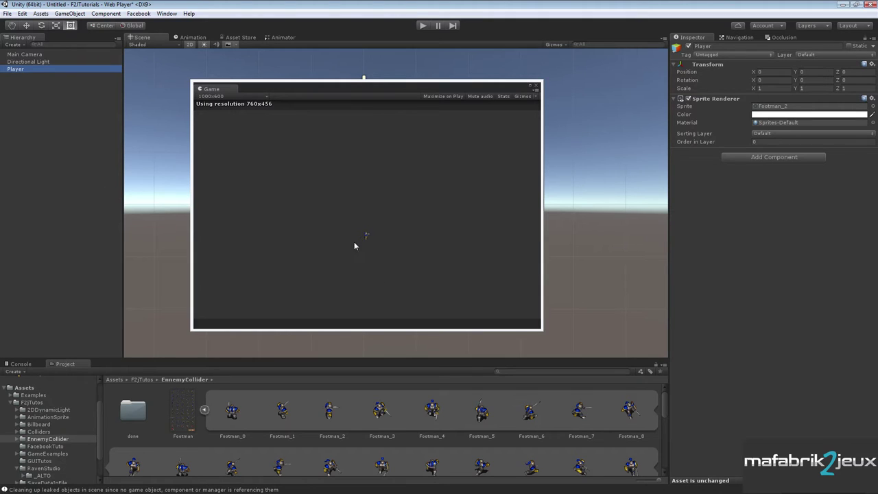
click(228, 94)
- Dock the Game view, frame the Main Camera, and shrink its view area around the footman
drag(269, 78, 306, 37)
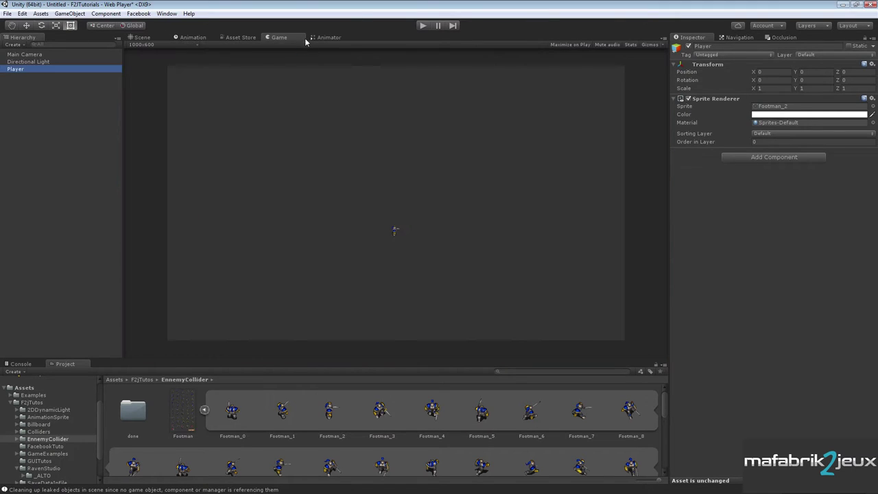
click(142, 38)
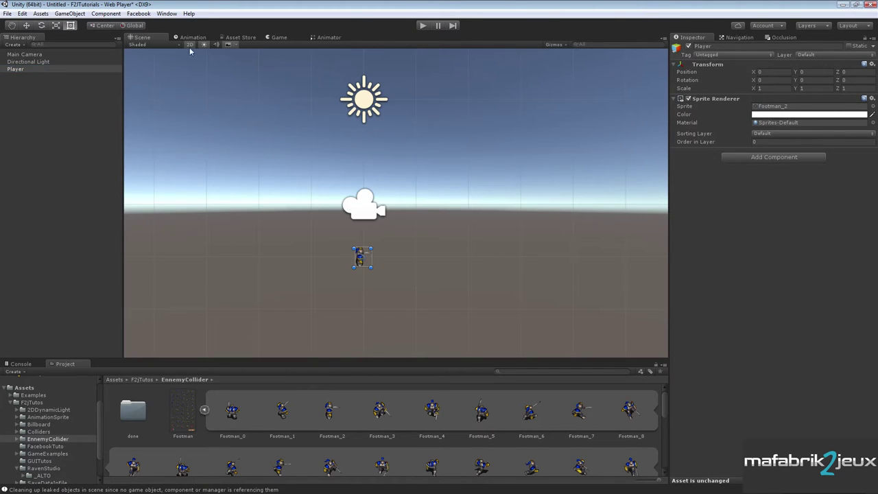
click(31, 55)
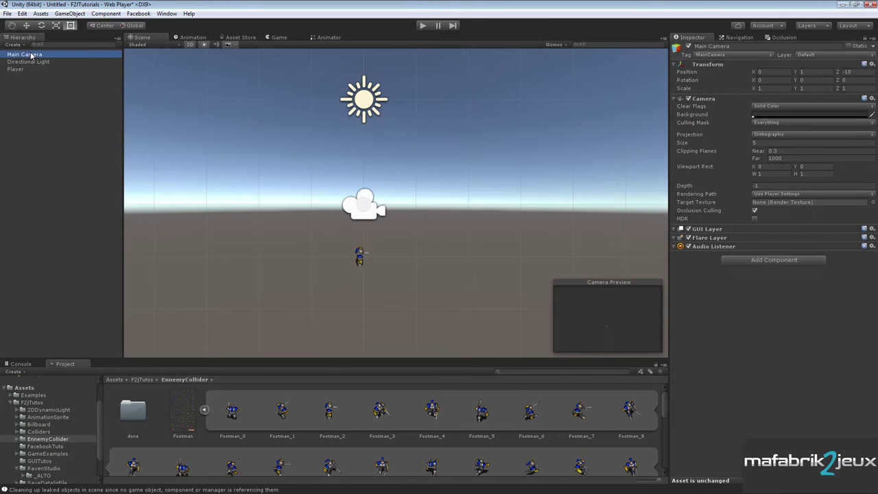
double_click(30, 54)
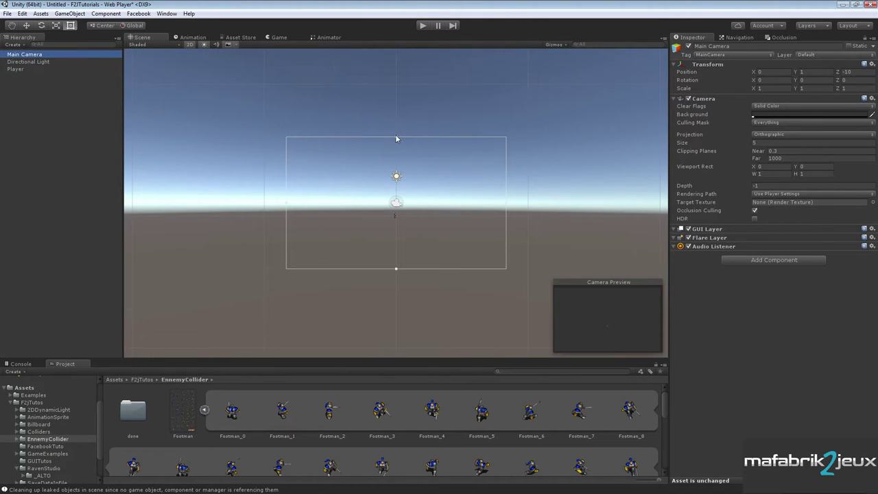
drag(396, 138, 396, 182)
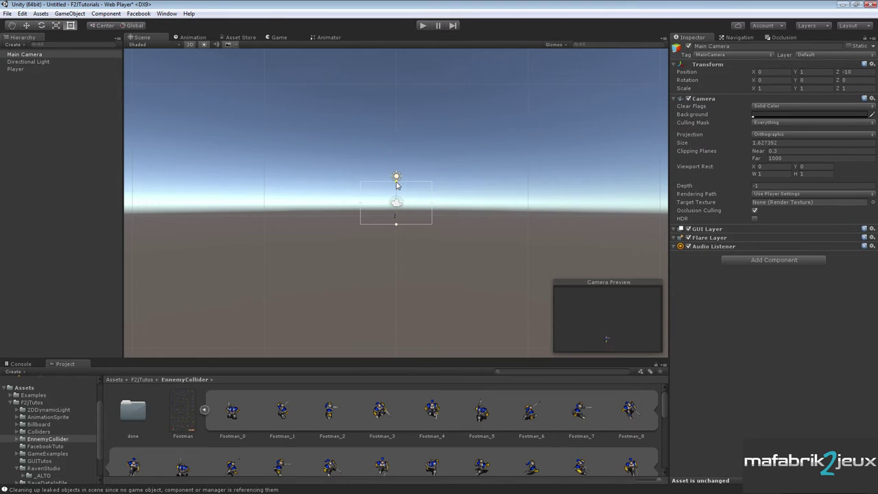
click(277, 39)
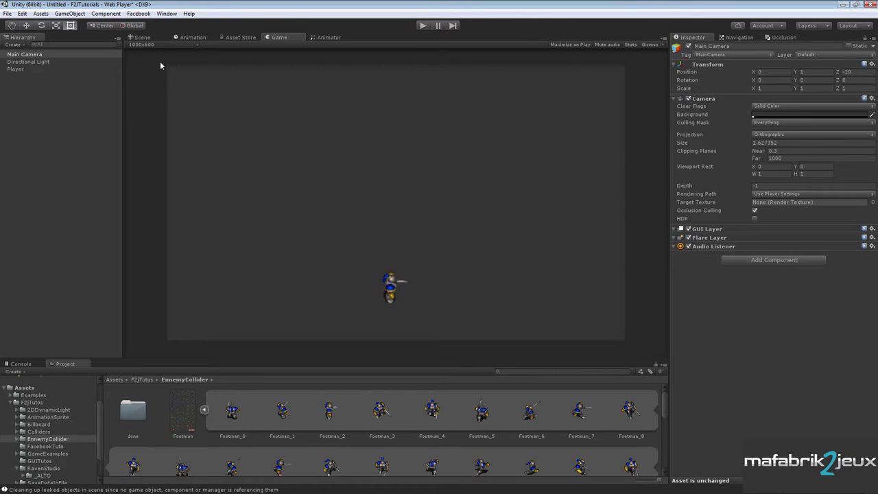
- Enlarge the camera frame slightly to orthographic size about 2.25 and verify it in the Game view
click(144, 38)
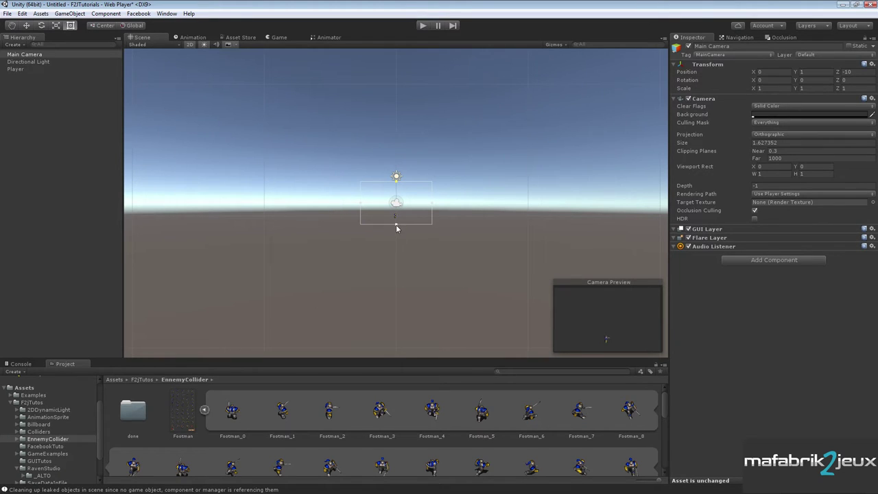
drag(396, 227, 401, 235)
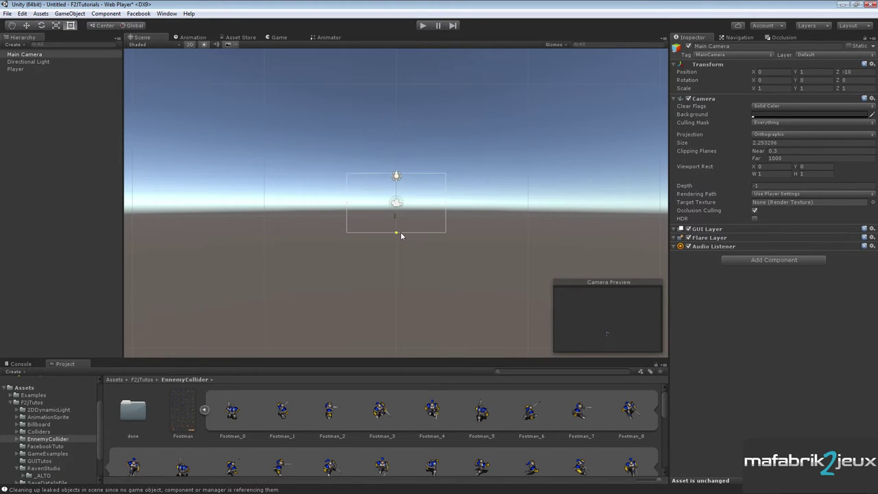
click(278, 39)
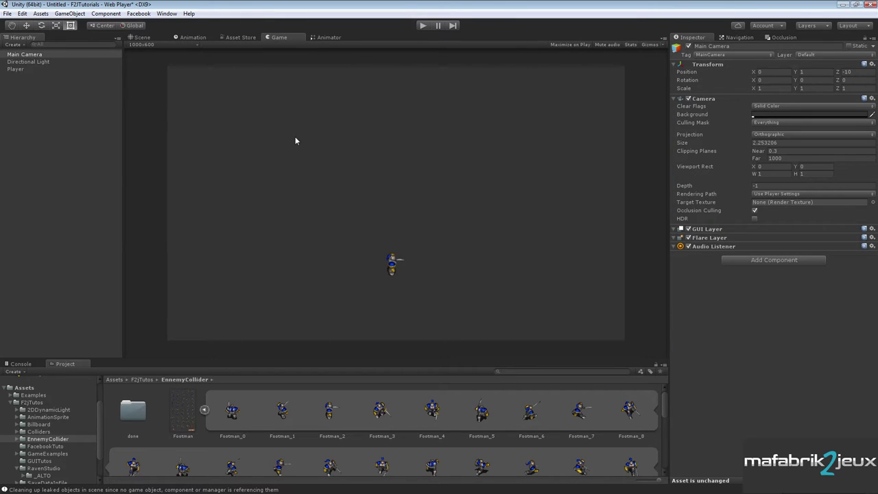
click(14, 70)
click(205, 410)
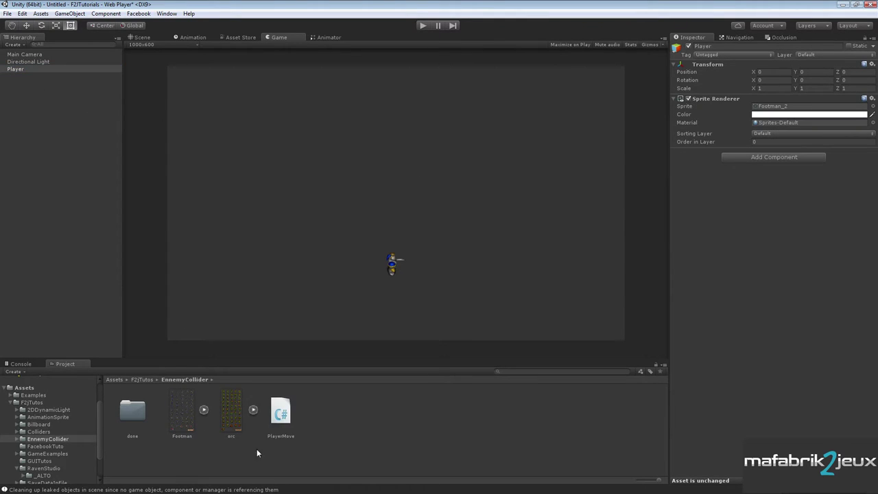
- Open PlayerMove.cs and delete the blank lines before and after the movement code in Update()
click(284, 413)
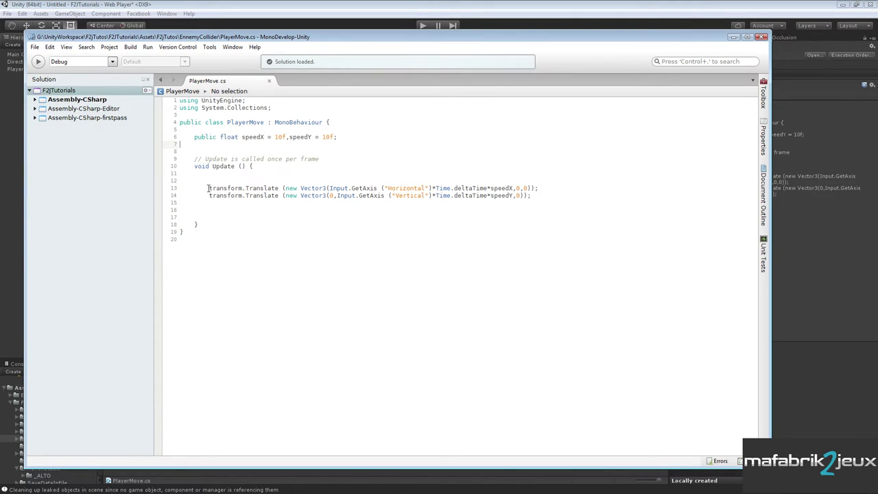
click(259, 166)
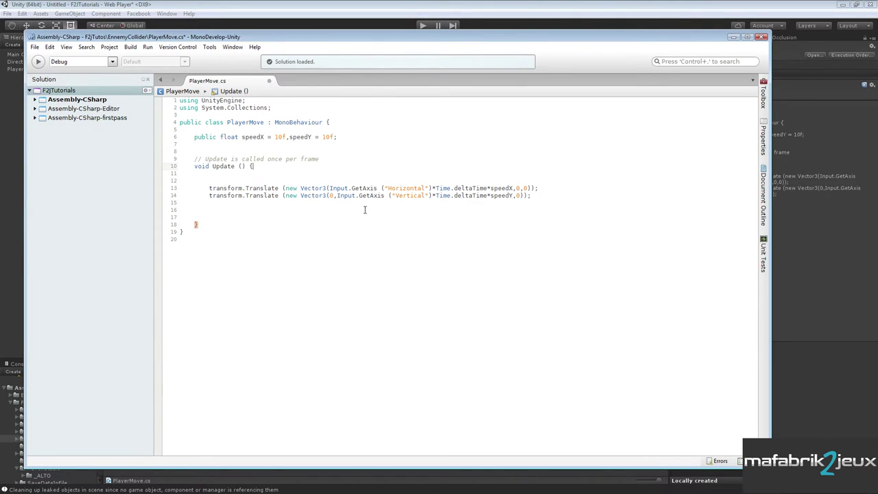
drag(254, 166, 262, 177)
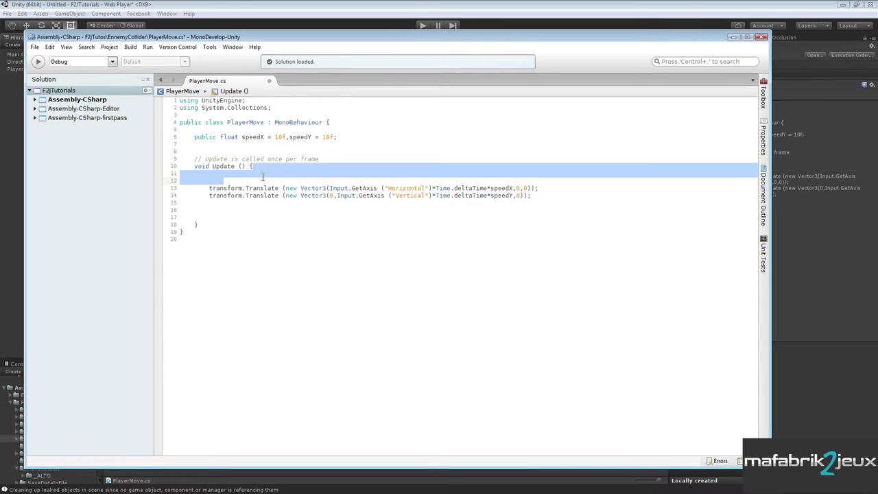
key(Delete)
drag(540, 181, 545, 205)
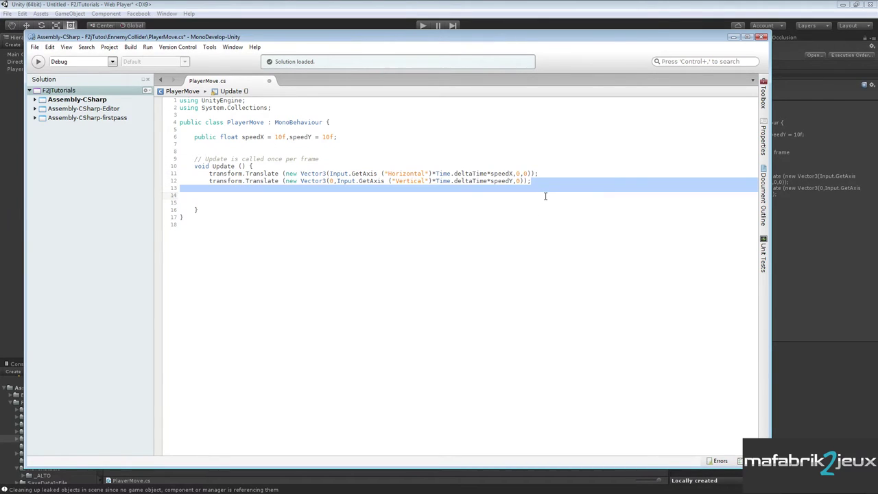
key(Delete)
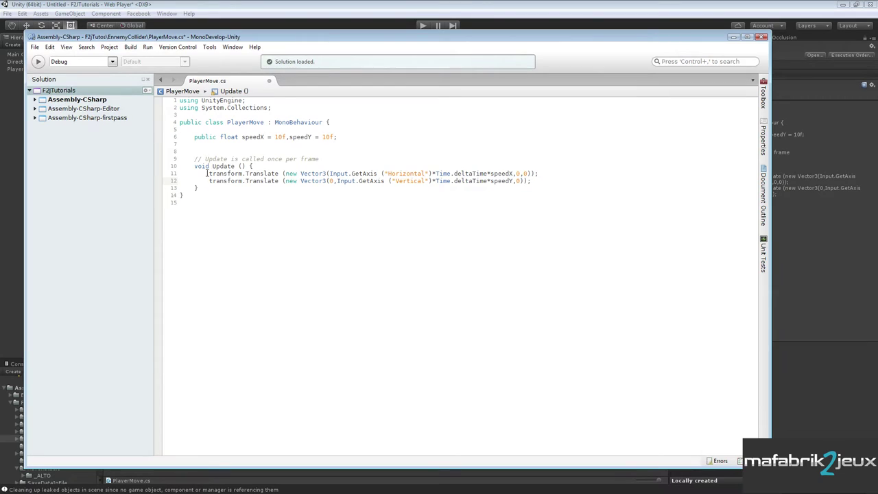
- Review the Horizontal and Vertical translate lines, save PlayerMove.cs, and return to Unity
drag(209, 174, 550, 173)
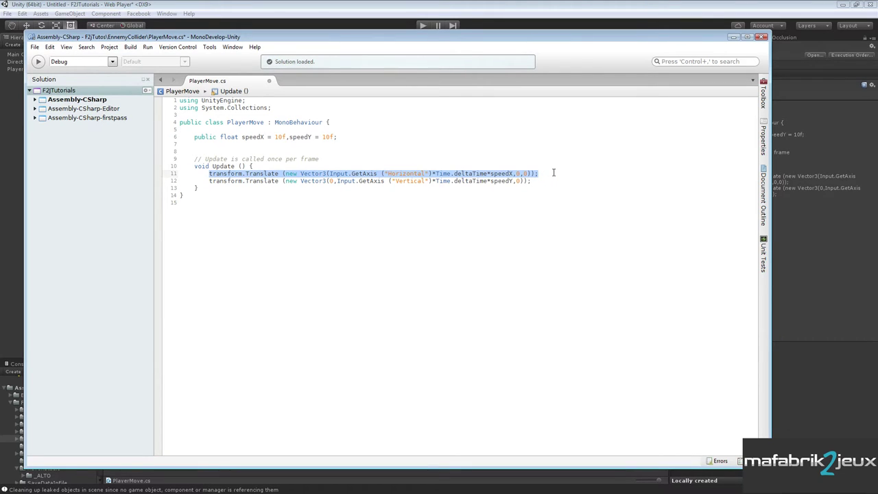
drag(208, 181, 547, 184)
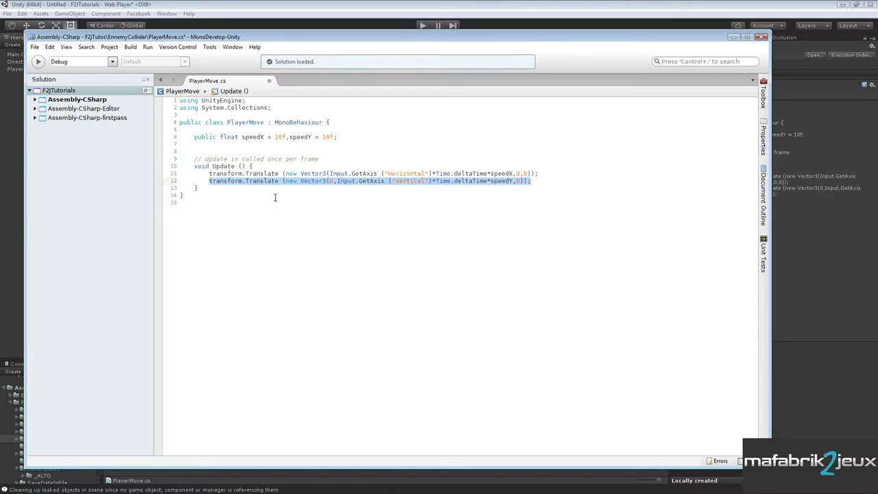
click(540, 181)
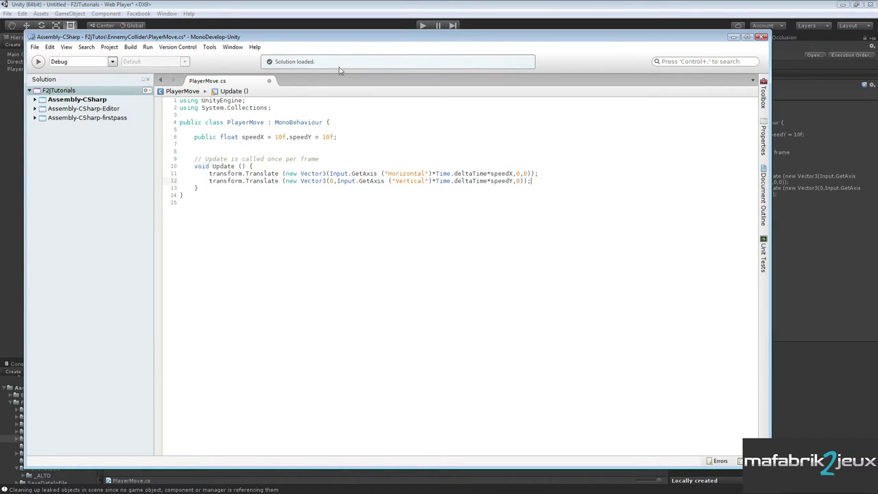
key(ctrl+s)
click(363, 6)
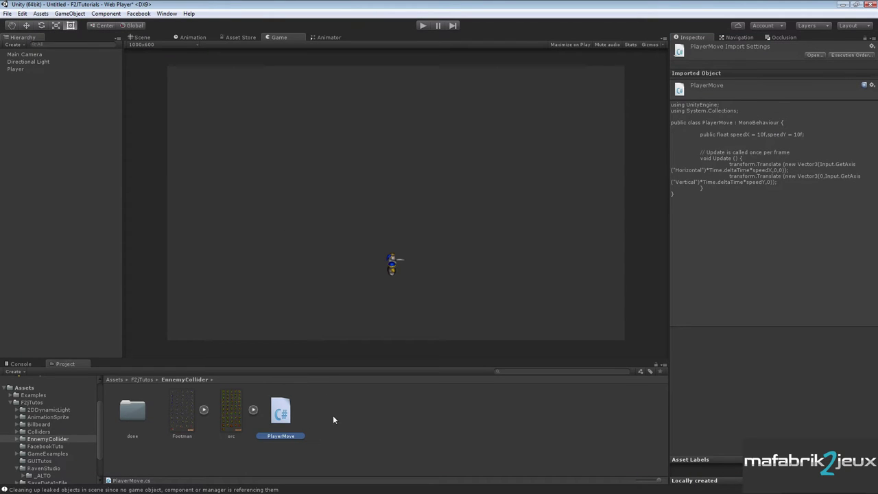
- Attach the PlayerMove script to the Player object
drag(267, 412, 18, 72)
click(13, 70)
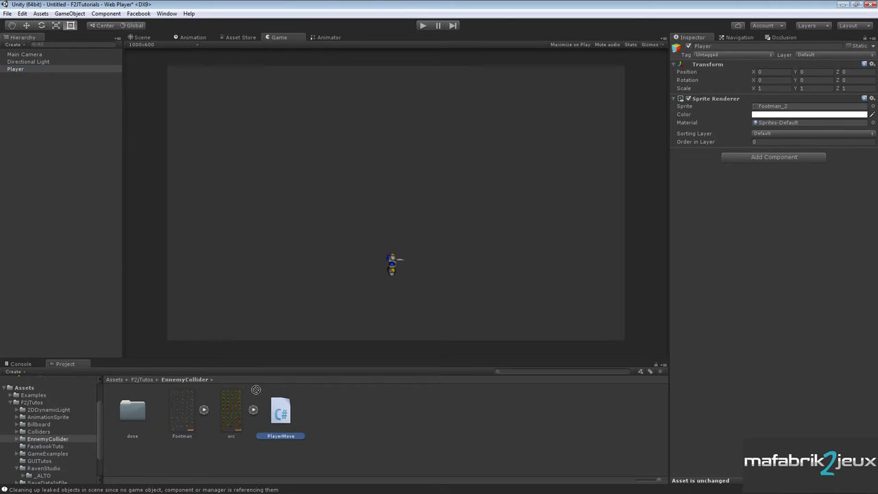
drag(280, 412, 18, 71)
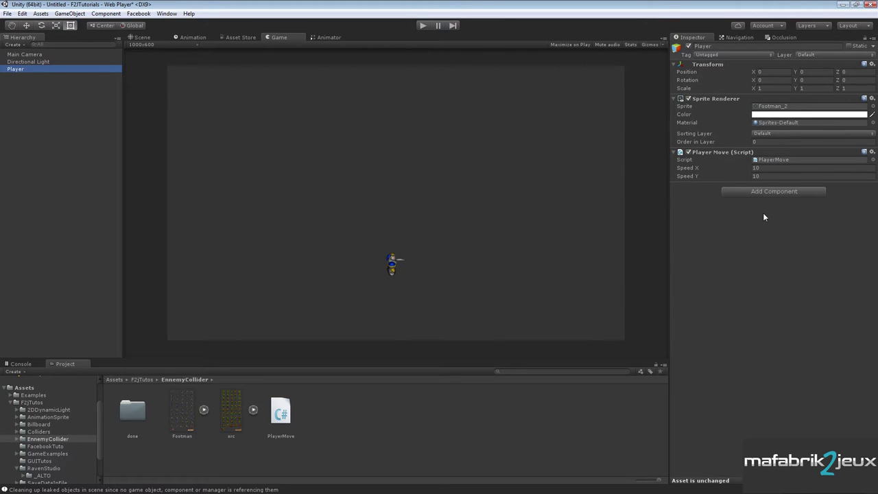
- Play-test the scene, steering the footman around with the arrow keys, then stop
click(419, 25)
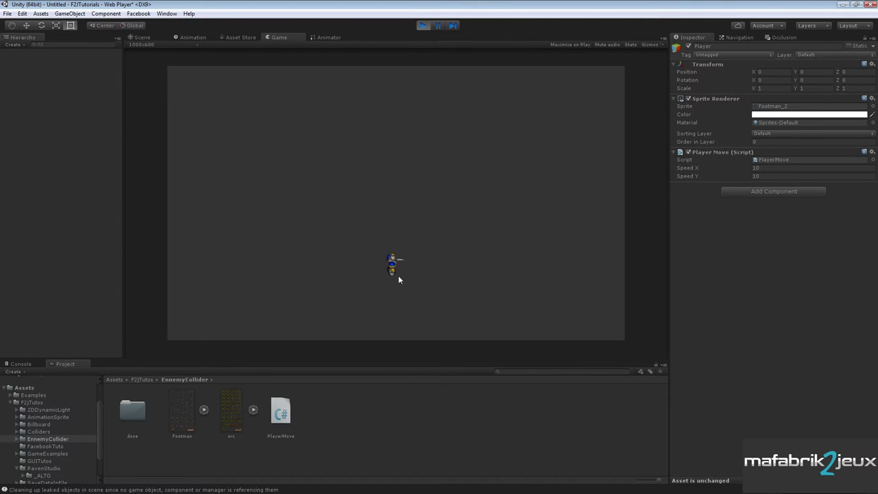
key(Up)
key(Left)
key(Down)
key(Right)
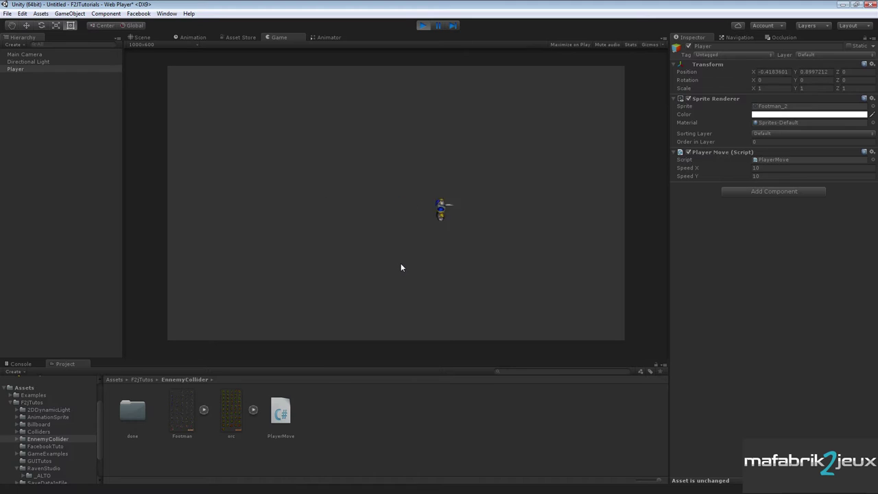
key(Left)
key(Right)
key(Up)
key(Down)
key(Left)
key(Up)
click(422, 25)
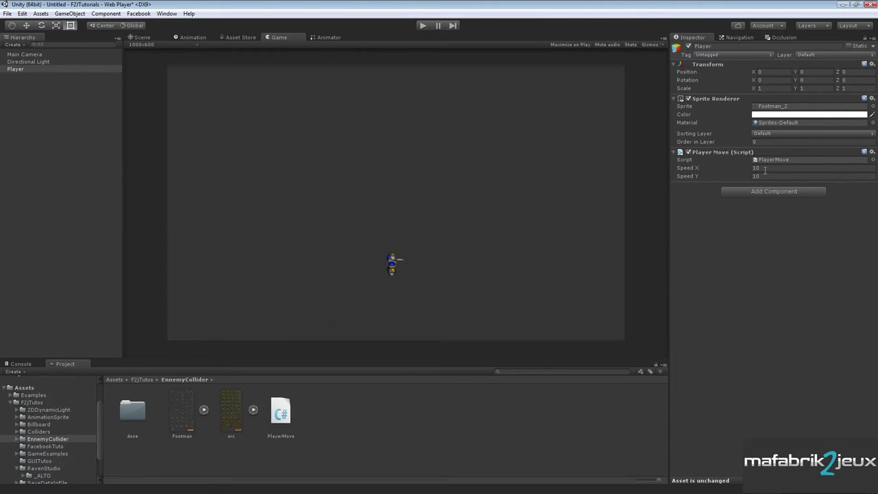
- Set Player Move Speed X and Speed Y to 5, checking the public speed variables in code
click(756, 167)
text(5)
click(755, 175)
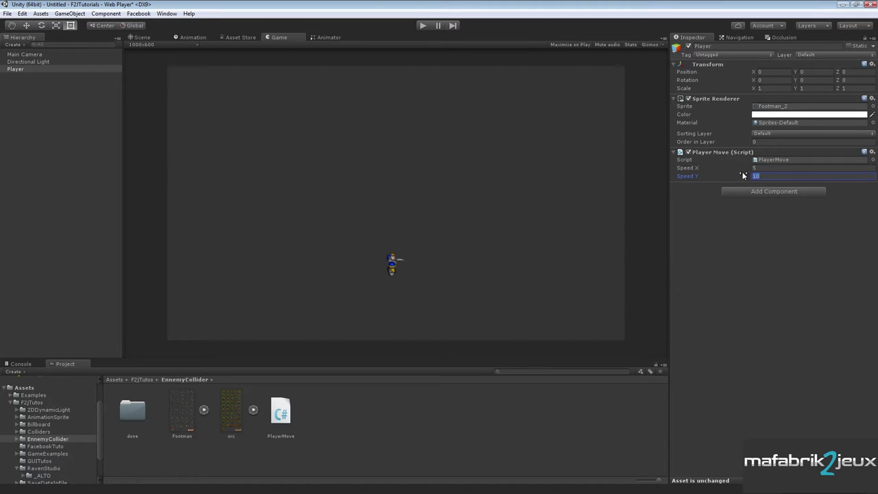
text(5)
key(alt+Tab)
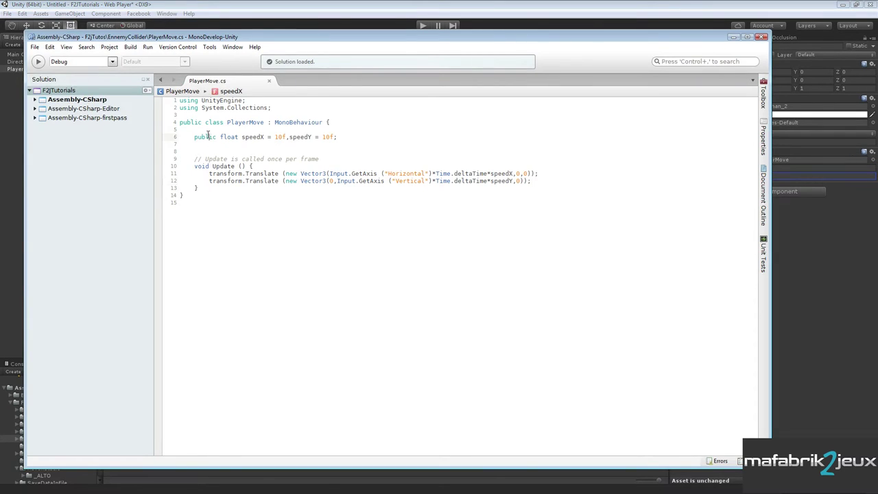
double_click(207, 136)
click(367, 15)
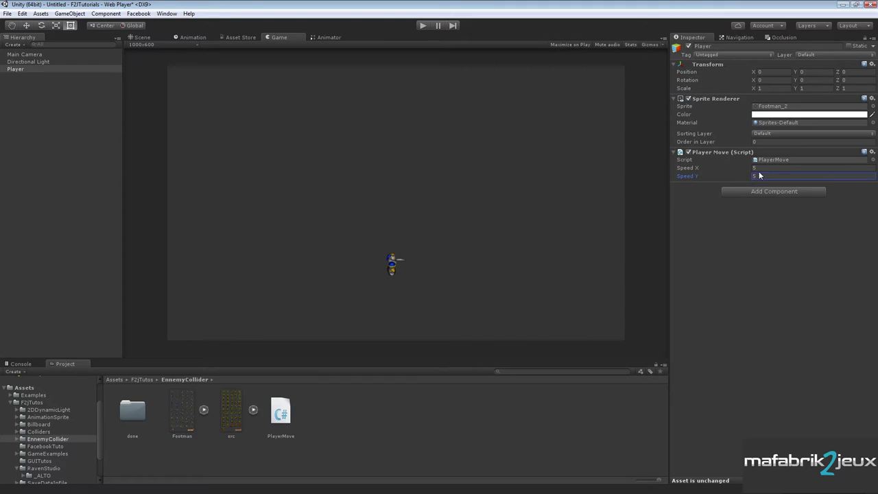
- Play-test the footman's movement at speed 5 with the arrow keys, then stop
click(423, 26)
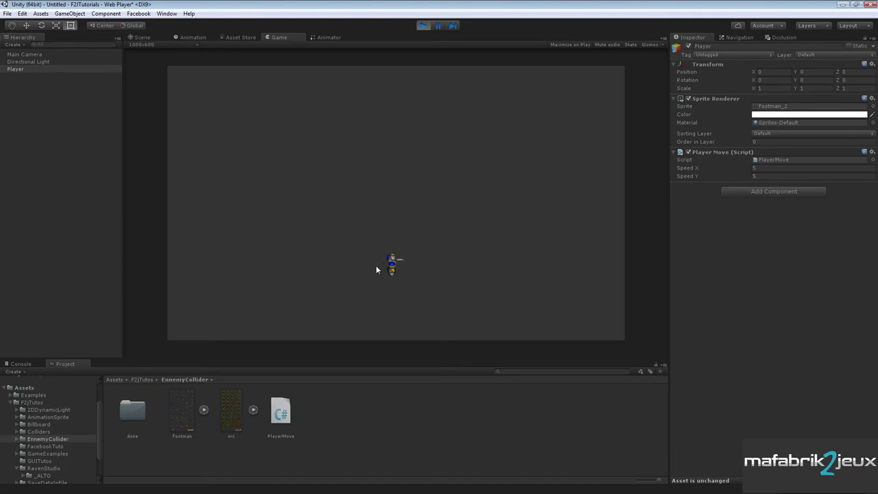
key(Up)
key(Left)
key(Down)
key(Right)
key(Right)
key(Up)
key(Left)
key(Down)
key(Right)
key(Right)
key(Left)
key(Right)
key(Up)
key(Up)
key(Right)
key(Down)
key(Left)
key(Left)
click(423, 28)
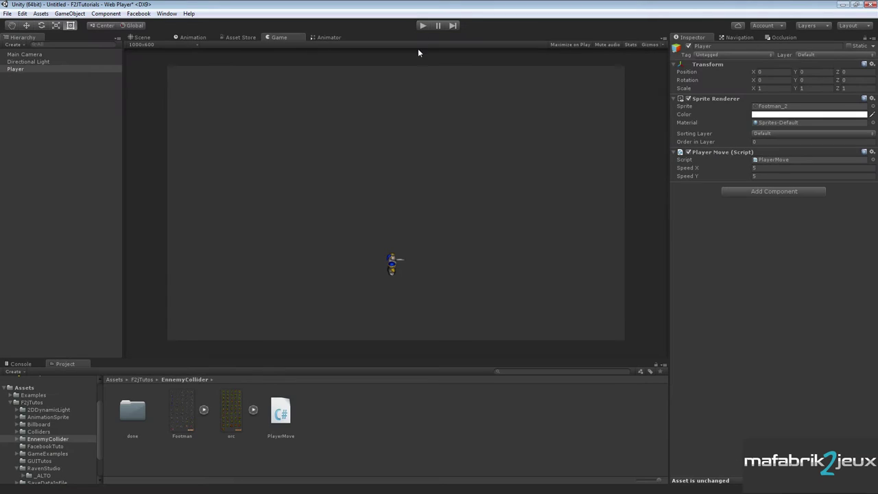
- Add the orc_2 sprite to the Hierarchy and rename it Orc
click(253, 411)
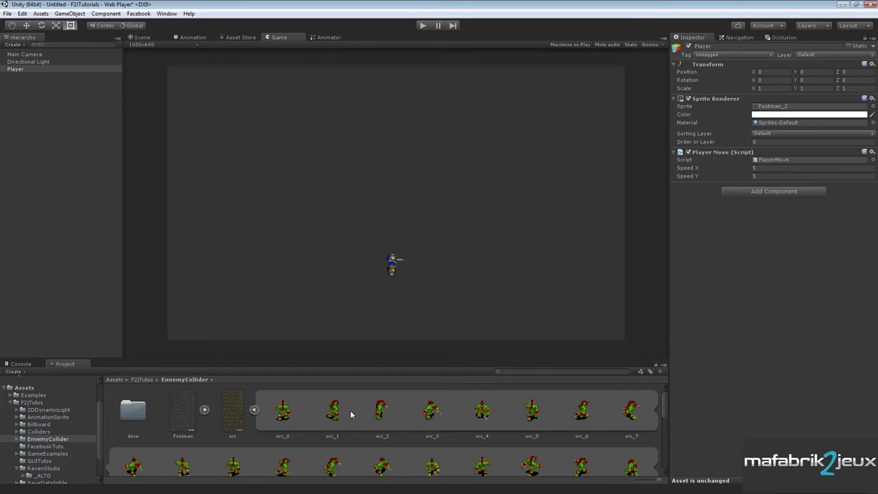
drag(381, 414, 33, 113)
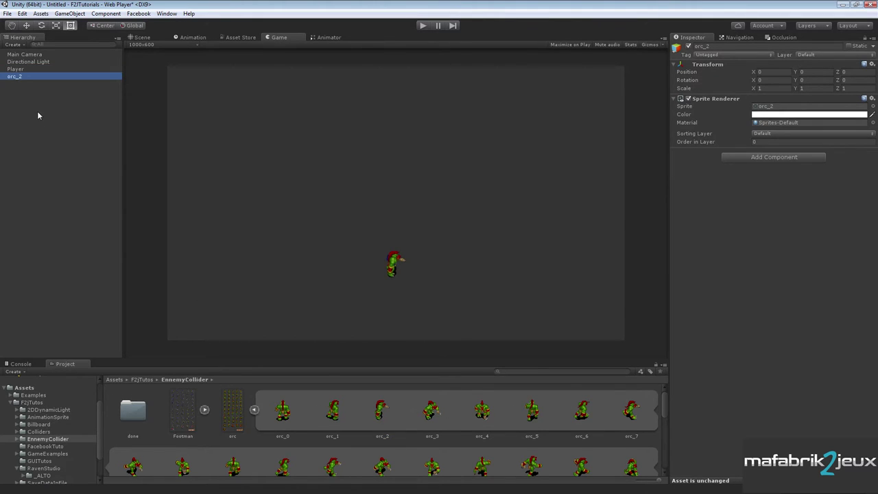
key(F2)
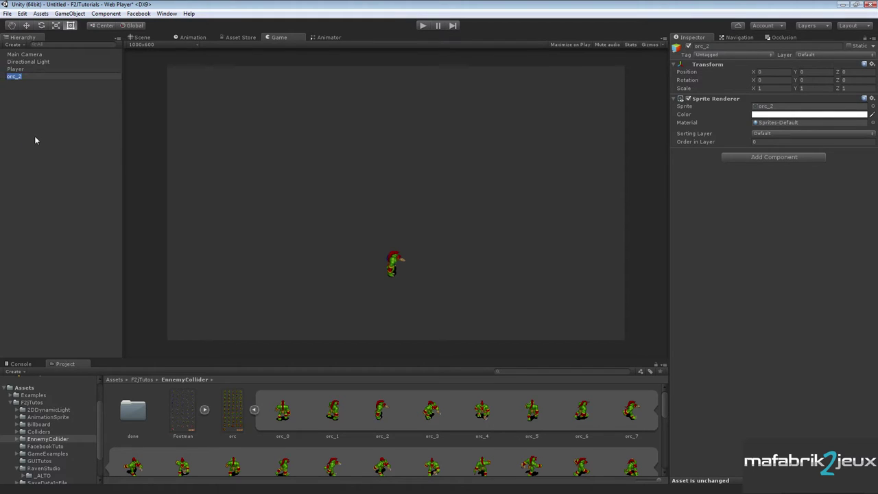
text(Orc)
key(Return)
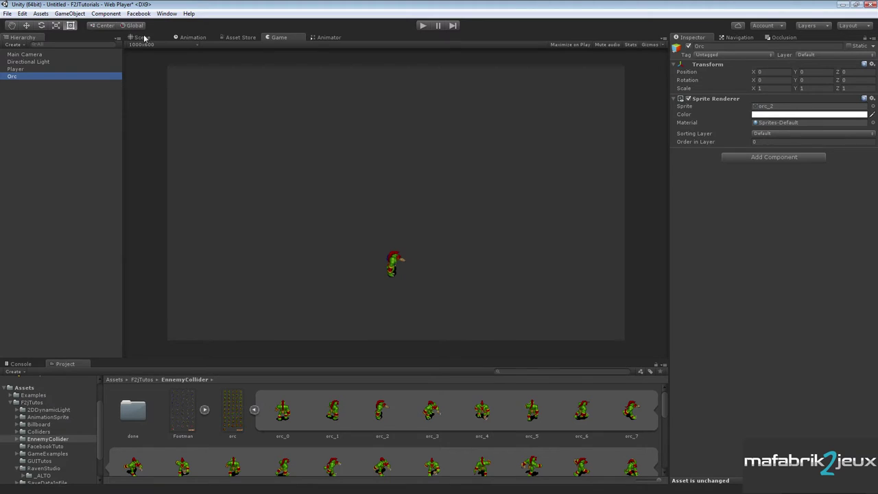
- Move the Orc above and left of the footman in Scene view
click(142, 37)
scroll(356, 308, up, 2)
scroll(338, 334, up, 2)
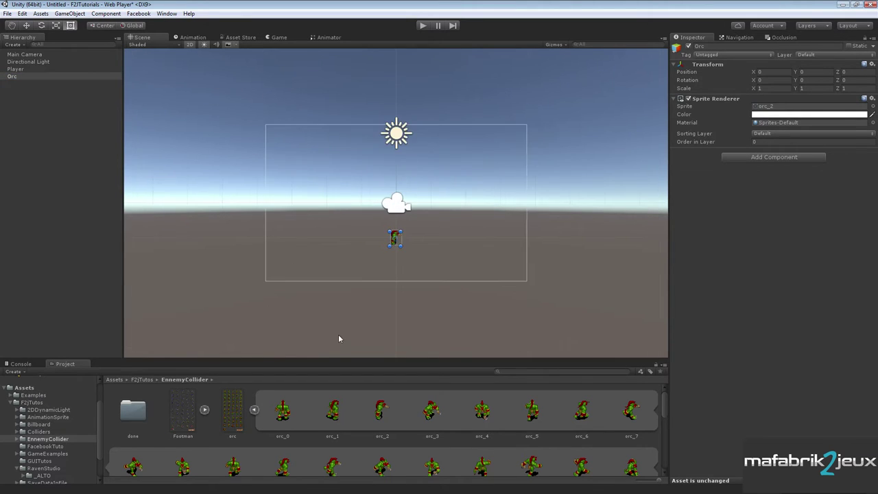
scroll(338, 334, up, 2)
click(26, 26)
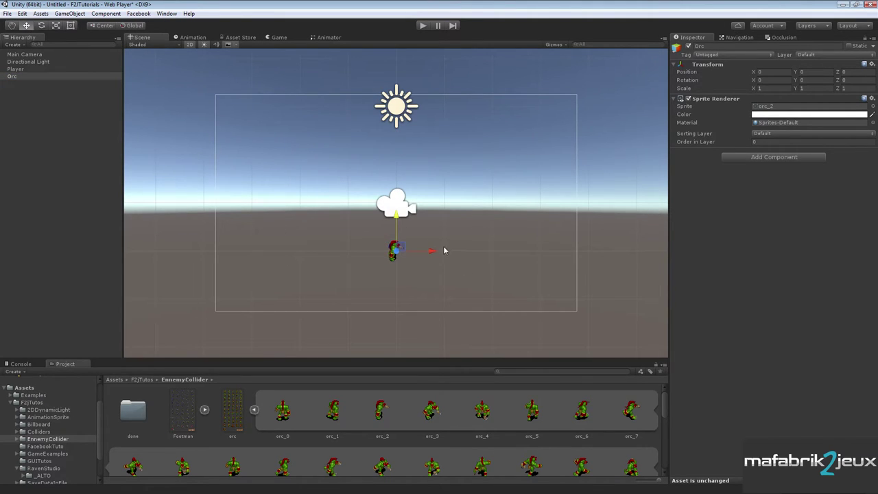
drag(433, 251, 306, 250)
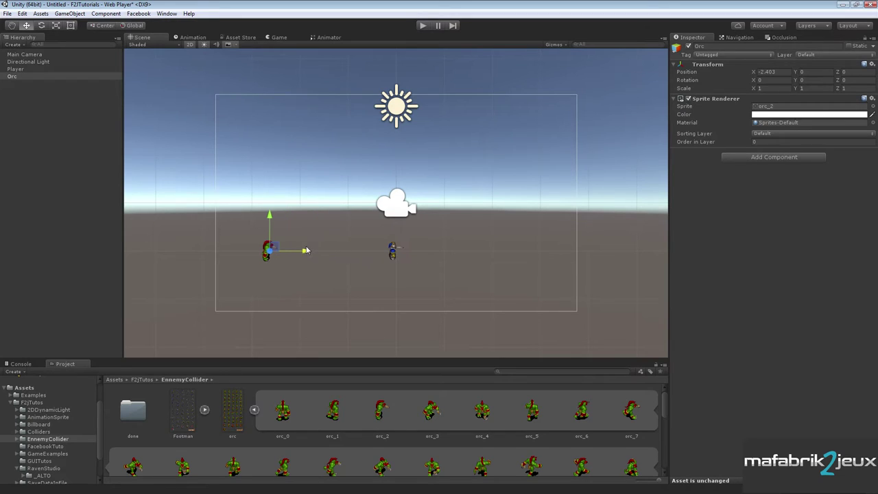
drag(259, 217, 252, 113)
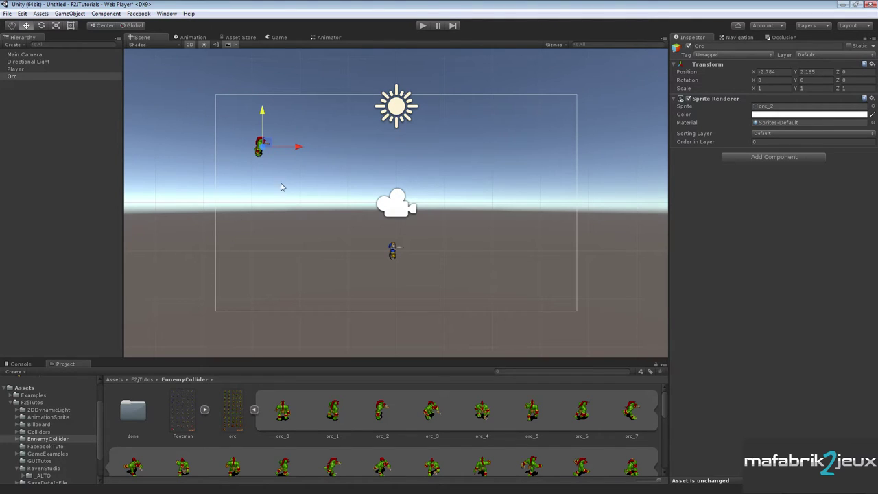
- Add a Circle Collider 2D to the Orc and drag its radius out to about 1.65
click(252, 409)
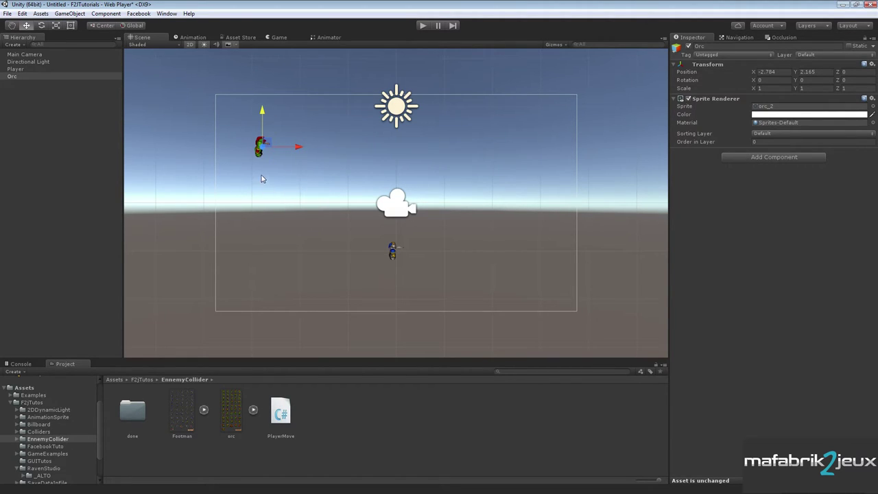
click(748, 192)
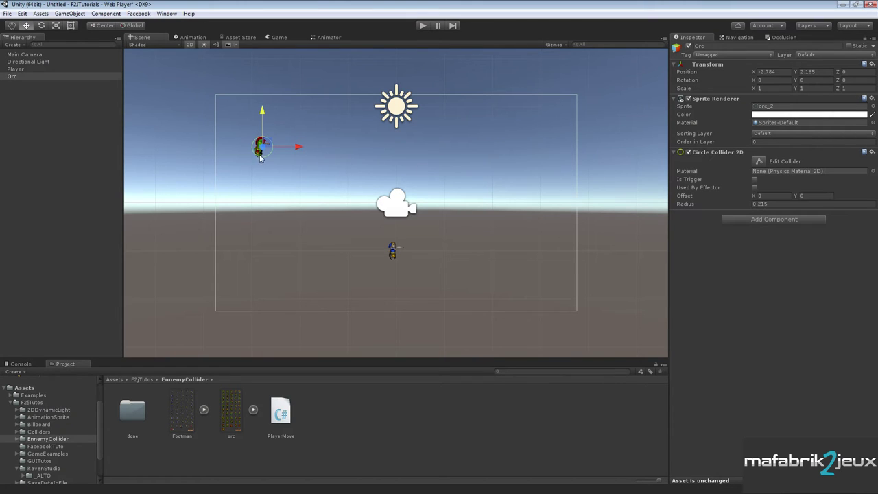
scroll(254, 153, up, 3)
middle_drag(253, 152, 364, 196)
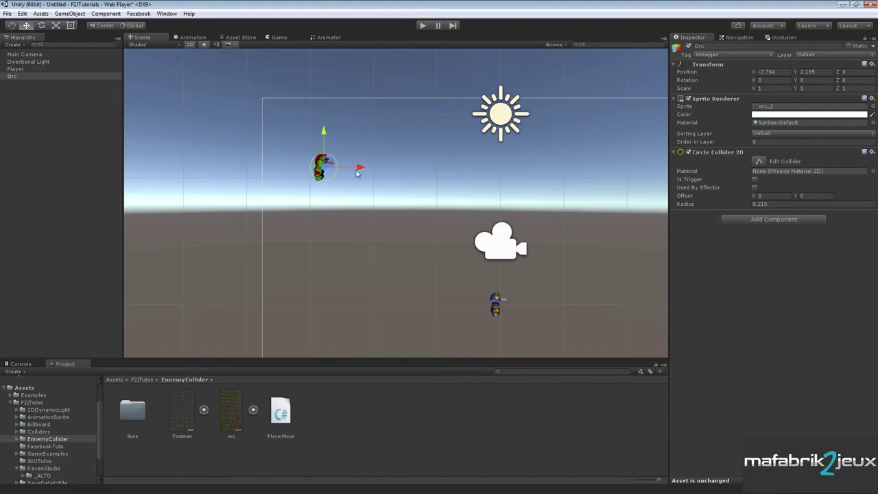
click(758, 162)
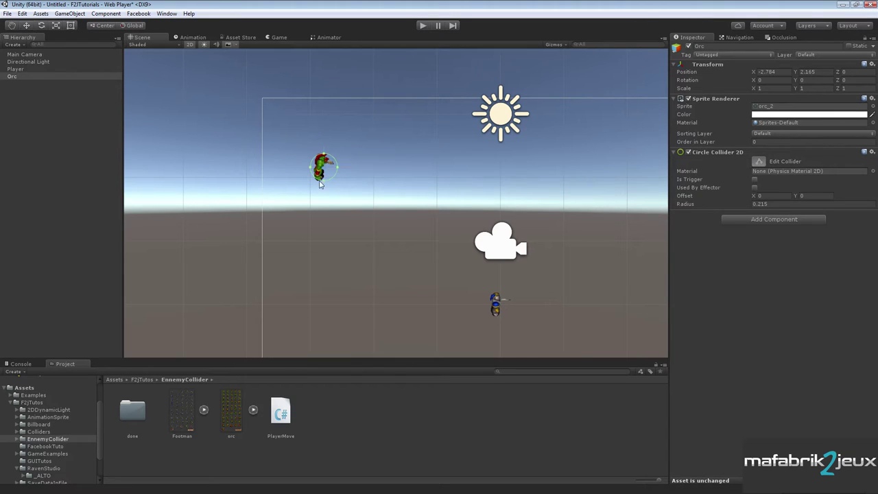
drag(337, 168, 430, 170)
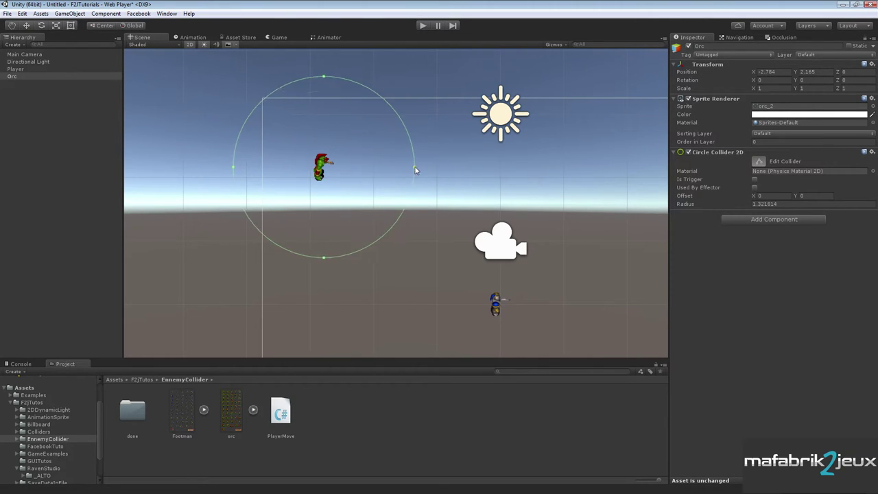
scroll(505, 203, down, 3)
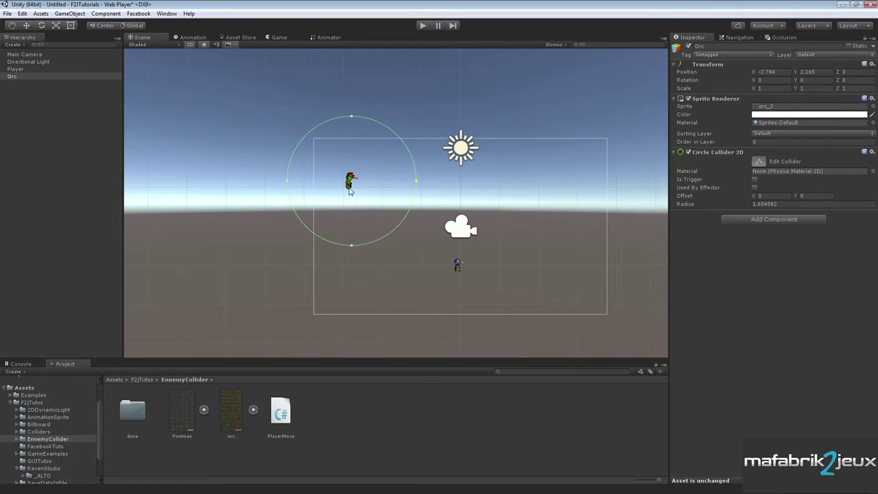
- Create a C# script named TargetDectection and attach it to the Orc
click(328, 417)
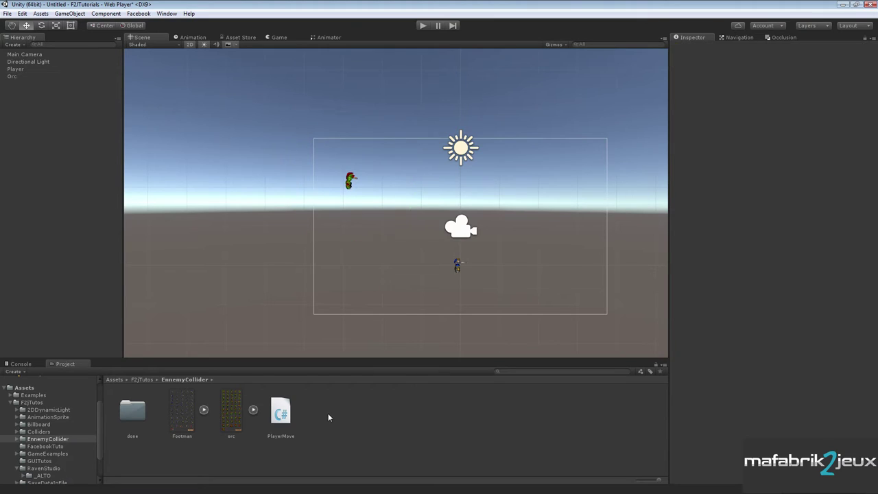
right_click(328, 415)
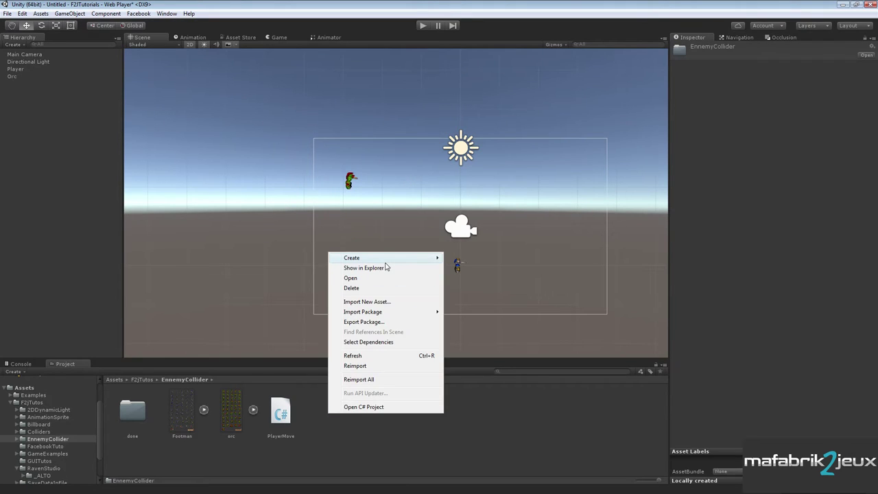
mouse_move(386, 266)
click(480, 271)
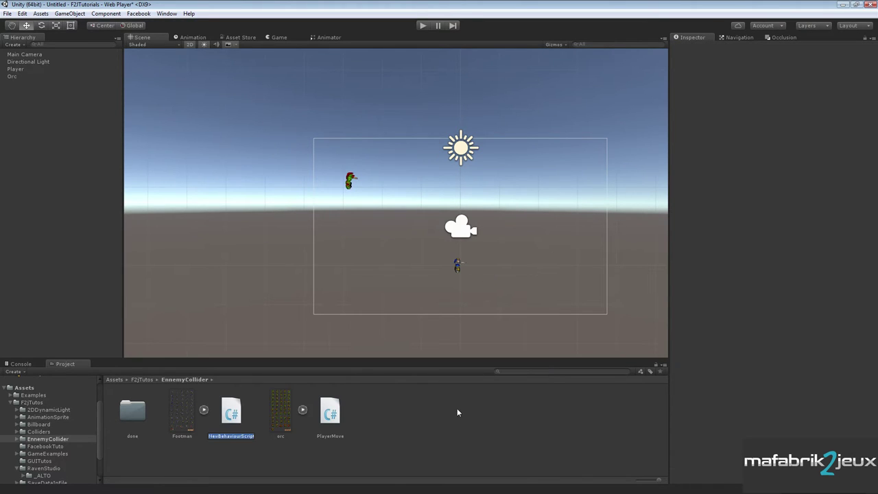
text(TargetDec)
text(tection)
key(Return)
text(Targ)
text(et)
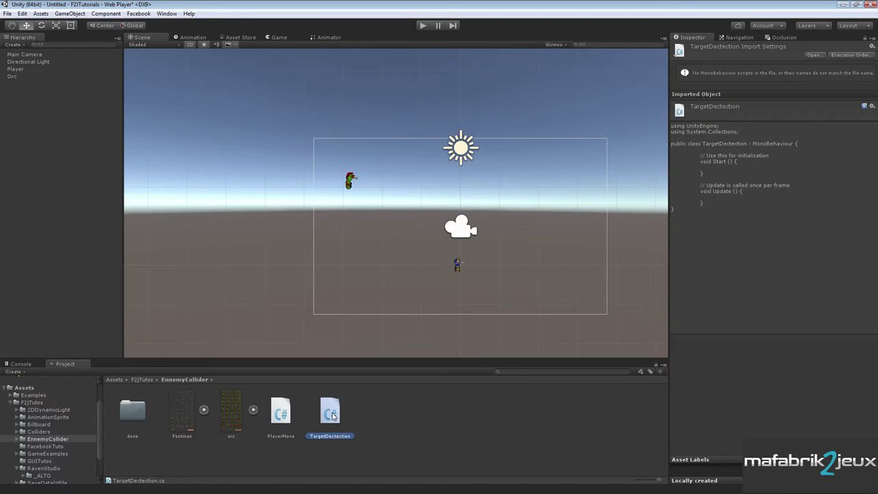
drag(331, 415, 17, 79)
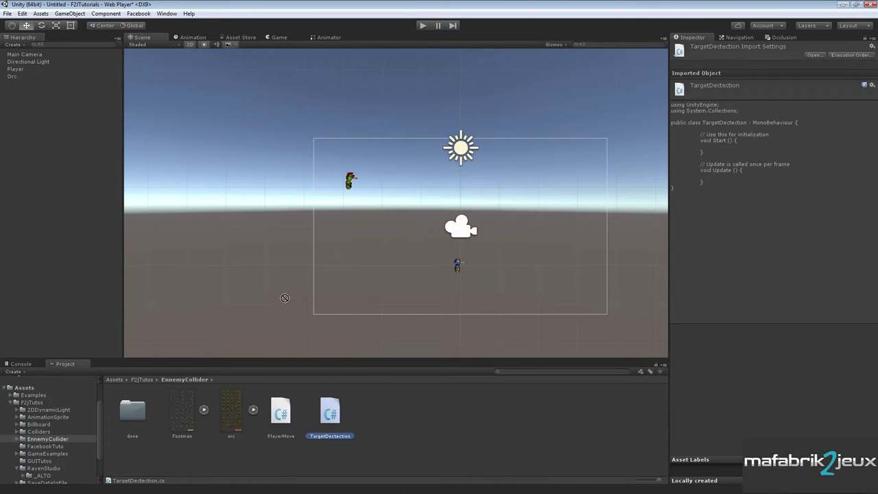
click(14, 76)
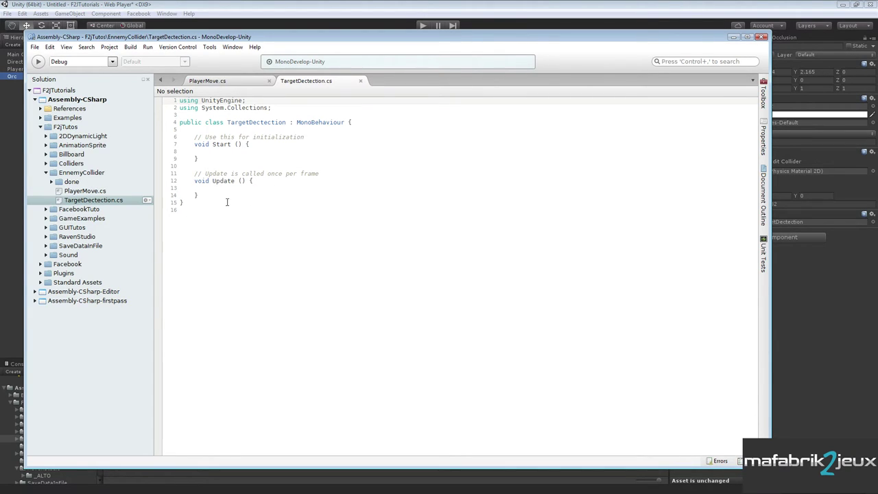
- Place the cursor inside the empty Update method of TargetDectection.cs
click(259, 181)
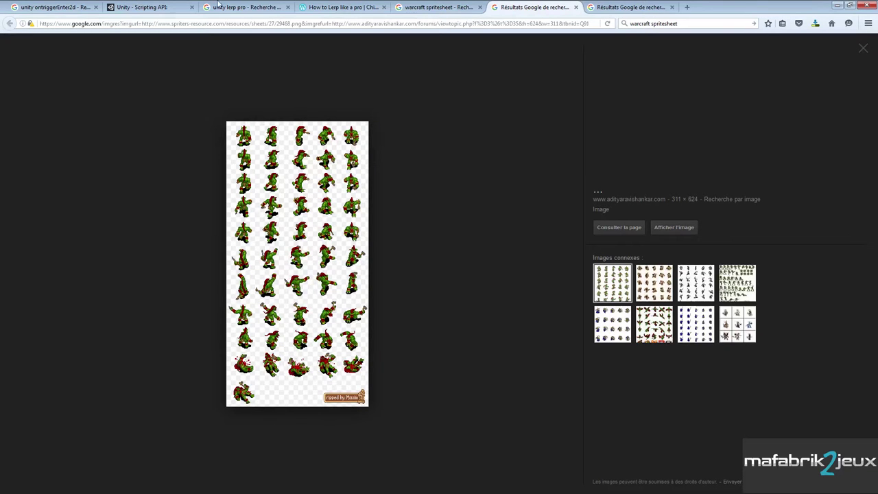
- Open the MonoBehaviour.OnTriggerEnter2D API page and copy its example method code
click(52, 7)
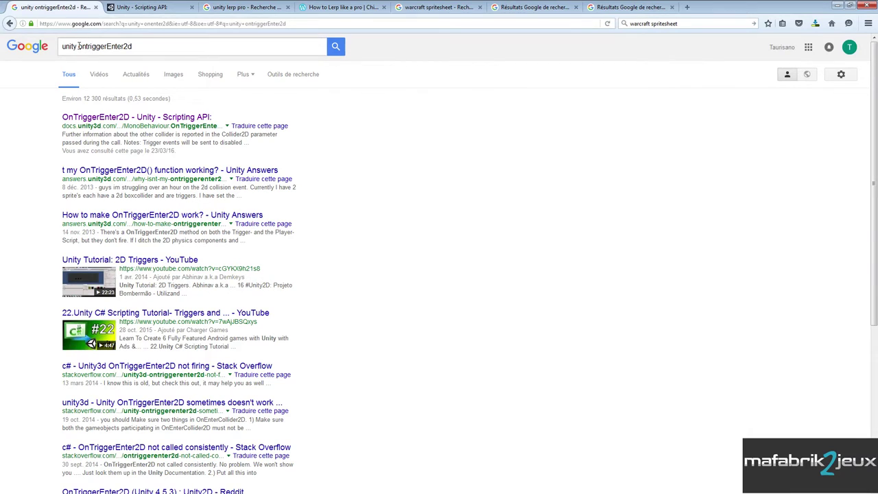
click(136, 9)
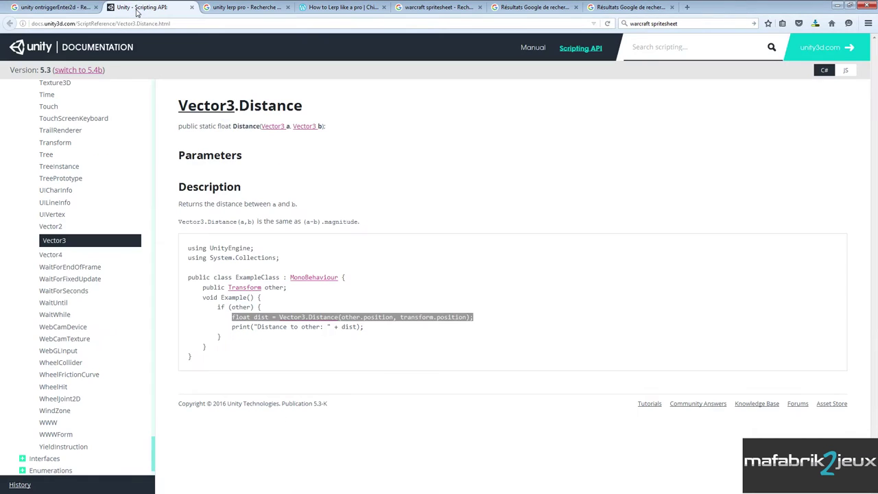
click(60, 9)
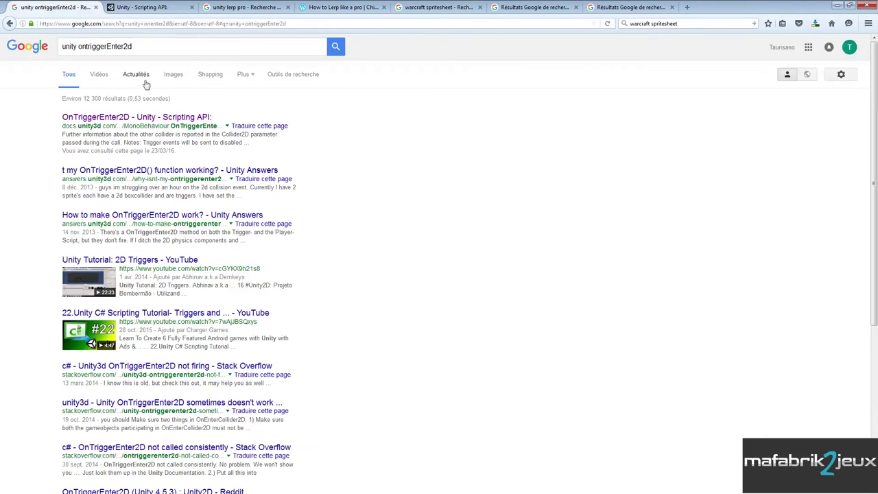
click(128, 118)
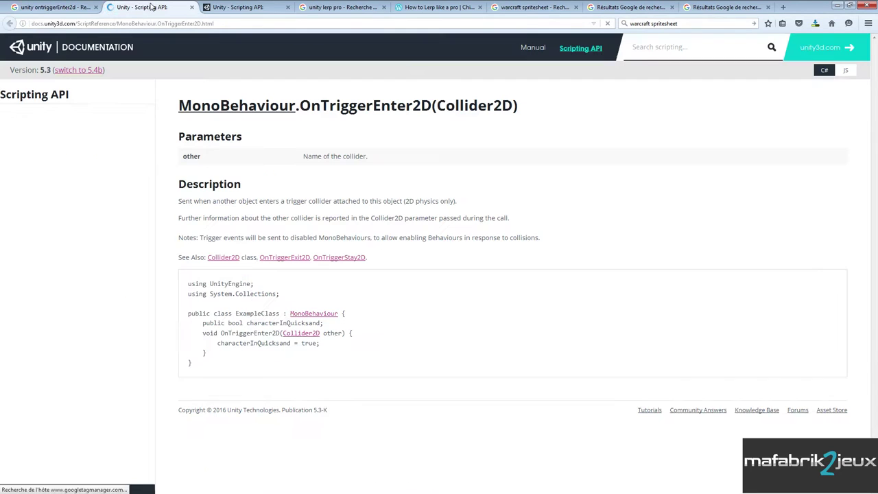
drag(202, 333, 219, 360)
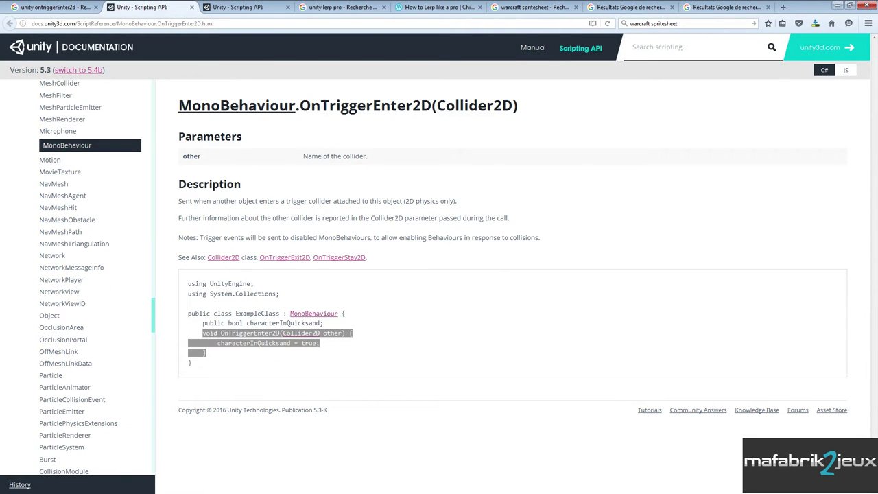
key(alt+Tab)
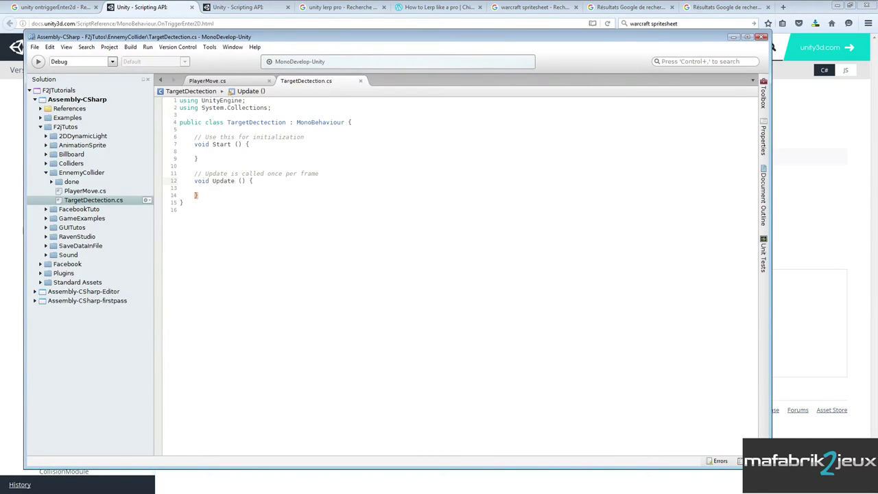
- Paste the OnTriggerEnter2D method over the Start method in TargetDectection.cs
drag(191, 174, 209, 193)
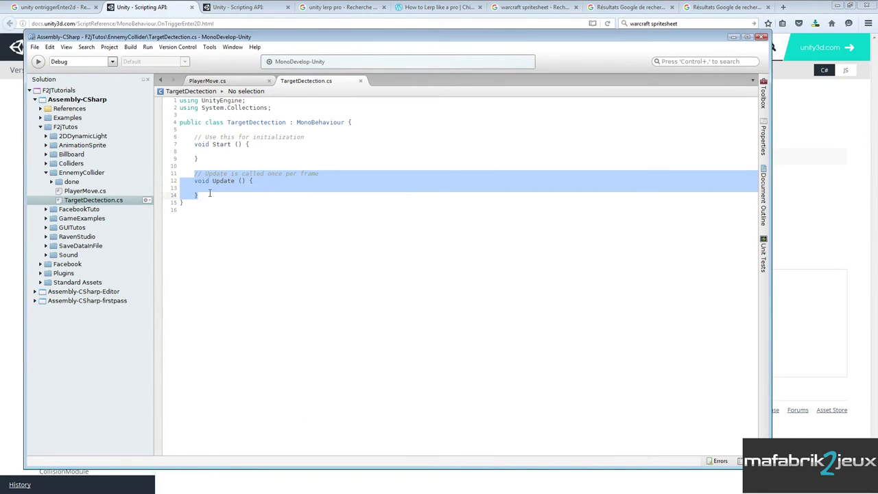
click(211, 194)
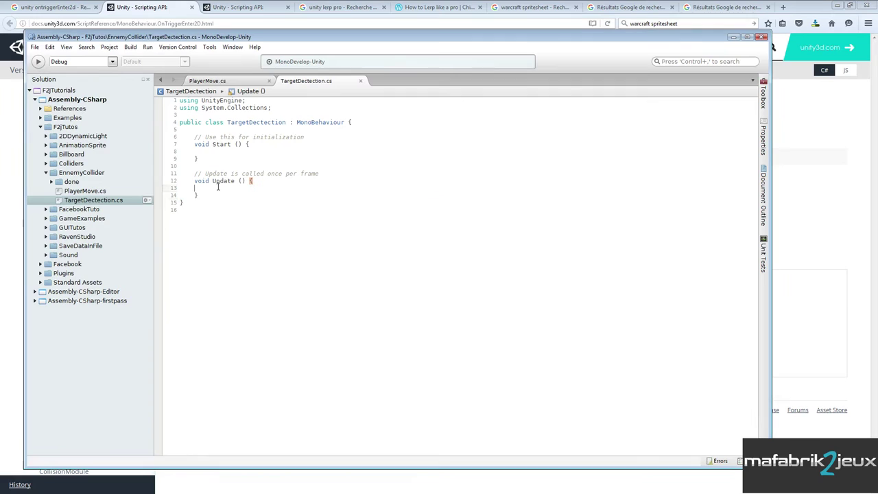
click(193, 137)
drag(193, 137, 210, 159)
text(void OnTriggerEnter2D(Collider2D other) {         characterInQuicksand = true;     })
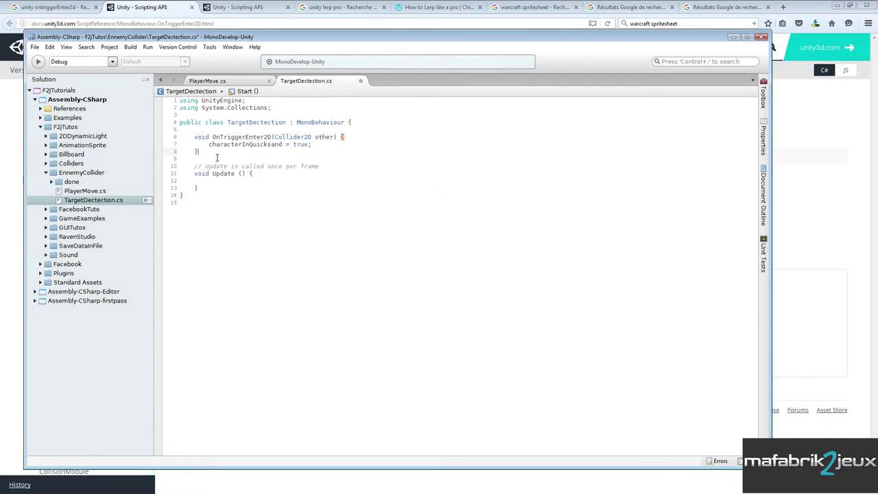
click(209, 130)
key(Return)
key(Return)
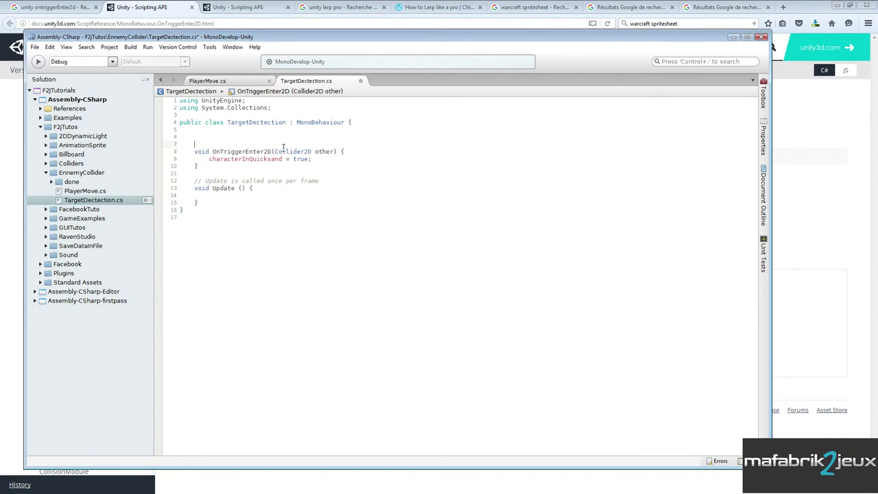
- Replace the method body with Debug.Log("on entre en collision"); and save the script
double_click(321, 151)
double_click(229, 152)
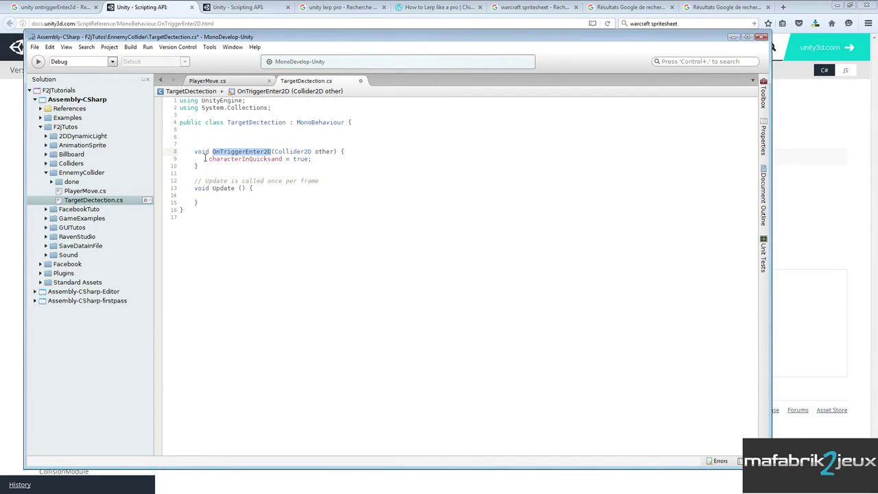
drag(208, 159, 325, 159)
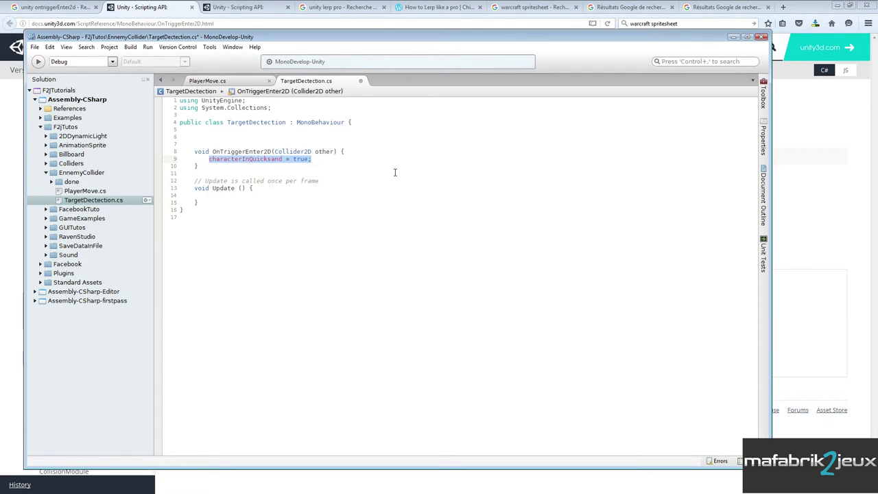
text(Debug.Log )
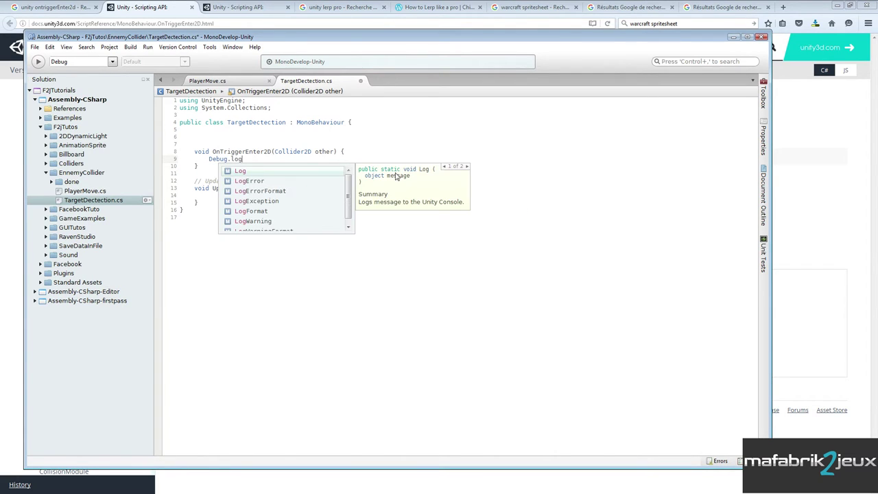
text(("on ent)
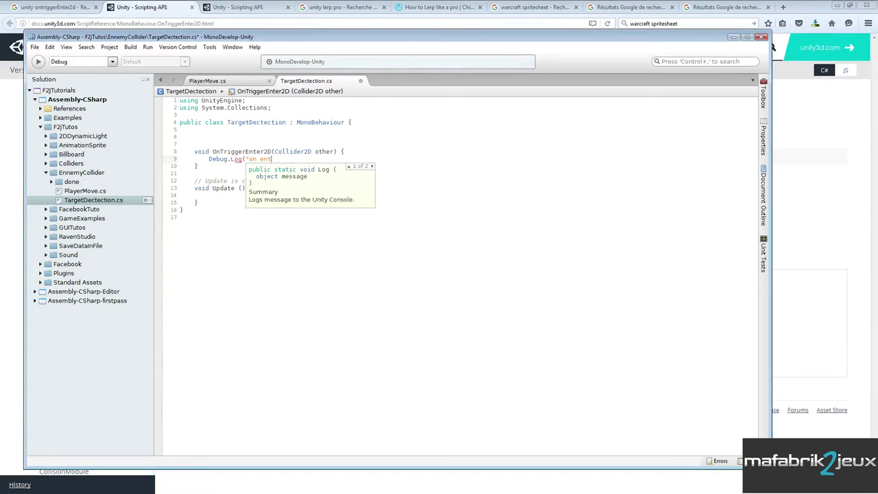
text(re en collision")
text();)
key(ctrl+s)
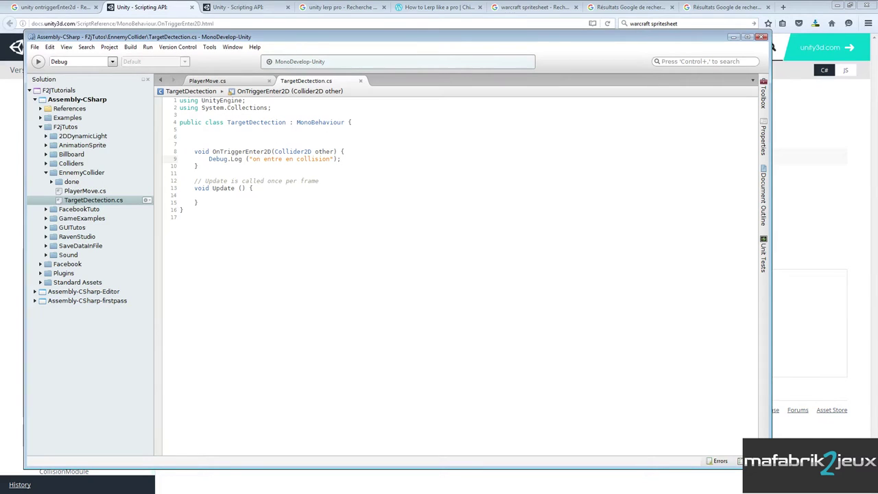
key(alt+Tab)
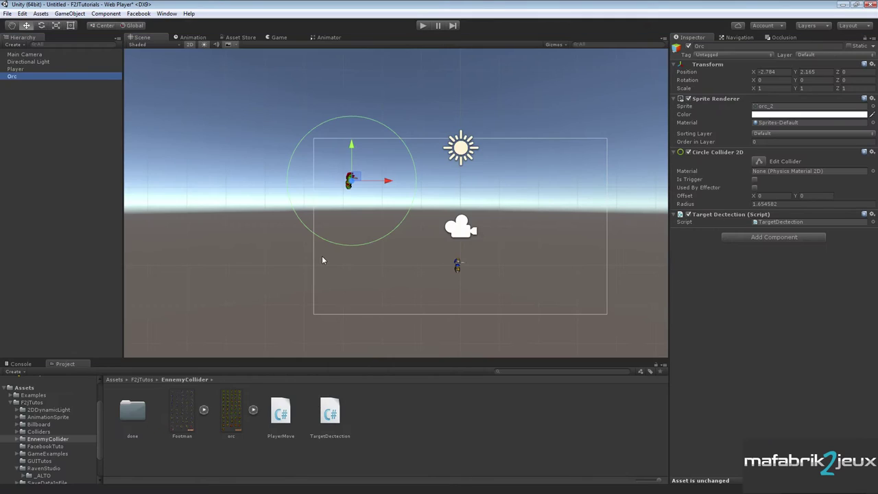
- Tick Is Trigger on the Orc's Circle Collider 2D
click(332, 414)
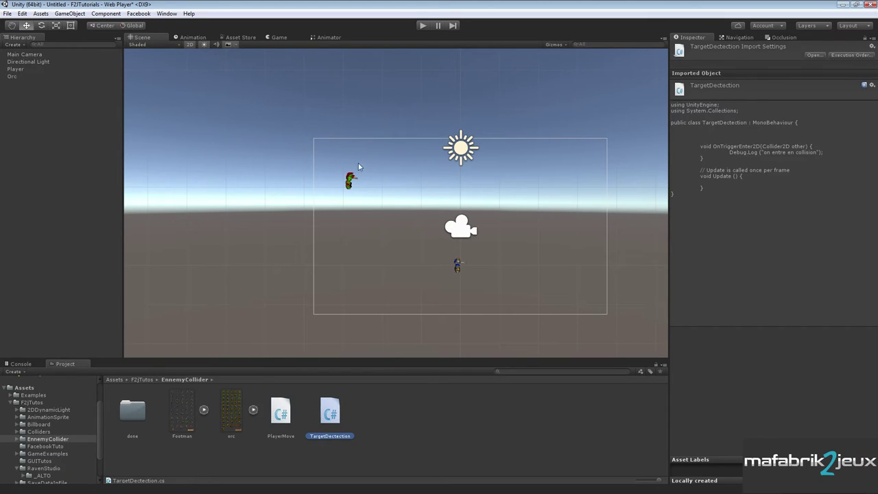
click(13, 77)
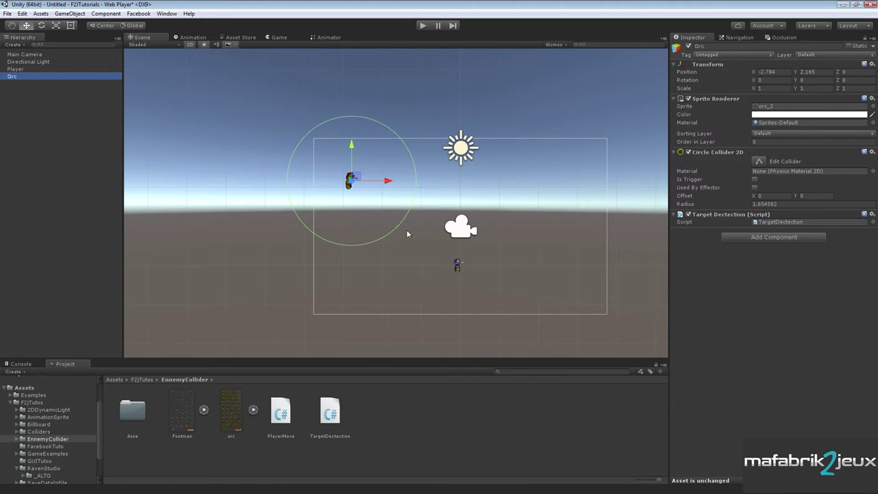
click(755, 181)
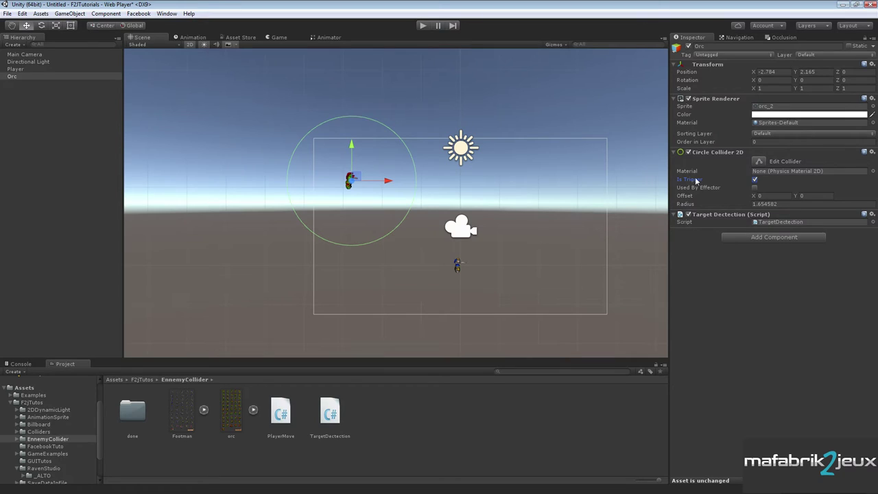
click(330, 412)
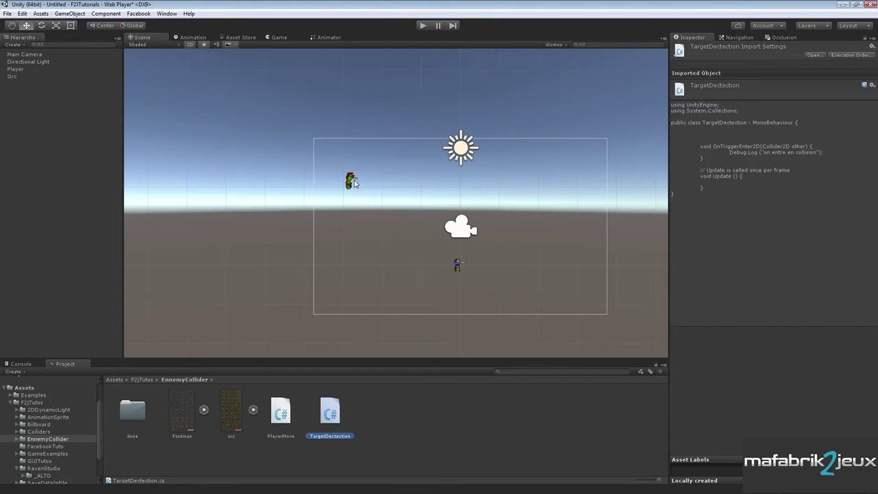
- Add a Box Collider 2D to Player and narrow it to fit the footman
click(15, 69)
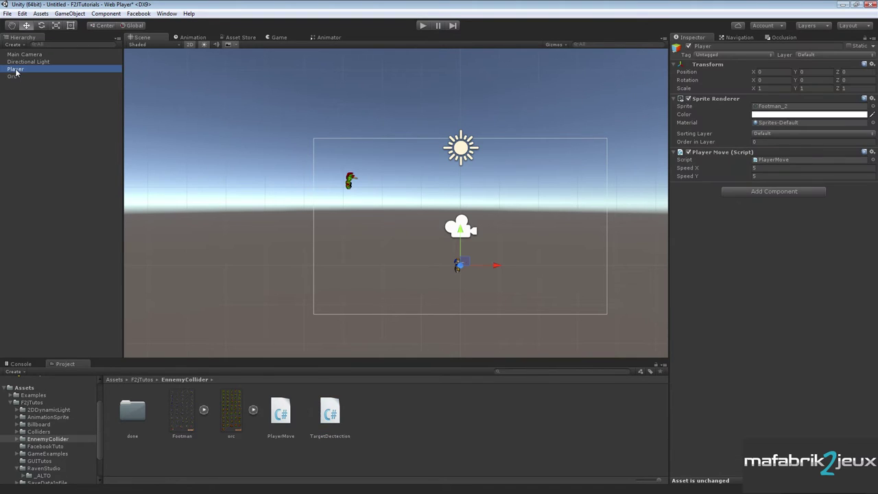
click(743, 191)
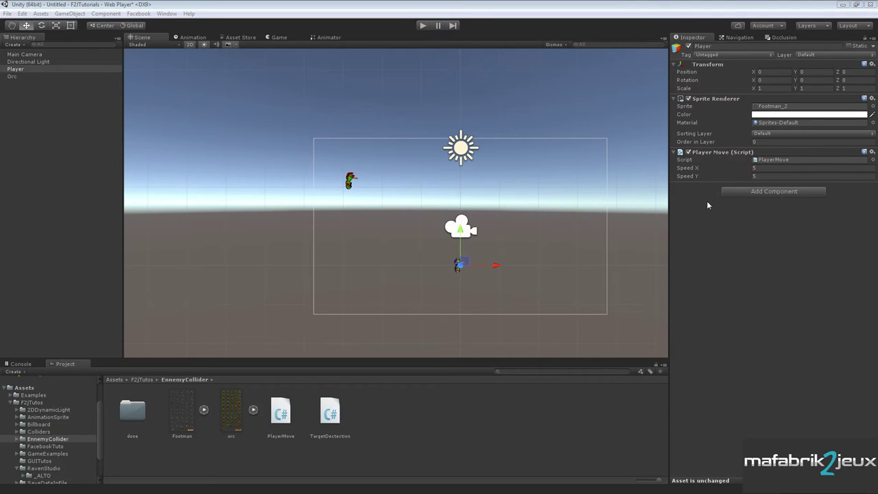
click(748, 236)
scroll(489, 277, up, 1)
scroll(473, 268, up, 3)
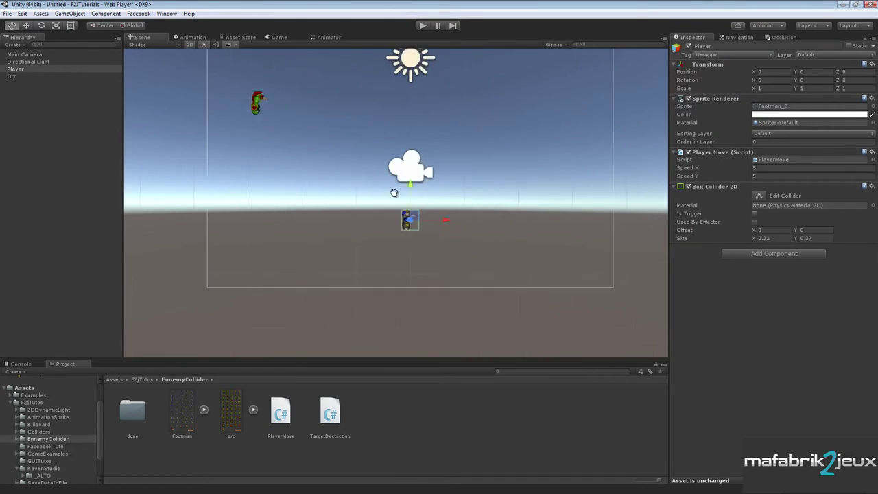
scroll(412, 227, up, 2)
scroll(391, 216, up, 2)
scroll(383, 212, up, 3)
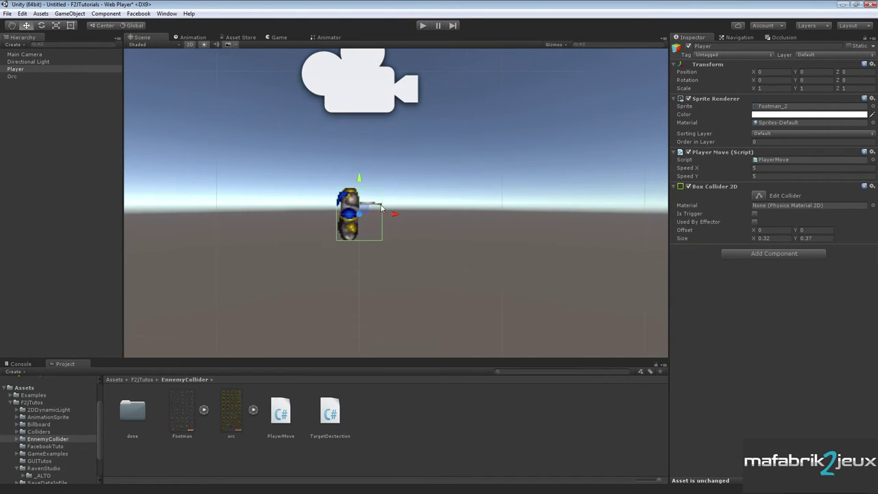
click(759, 197)
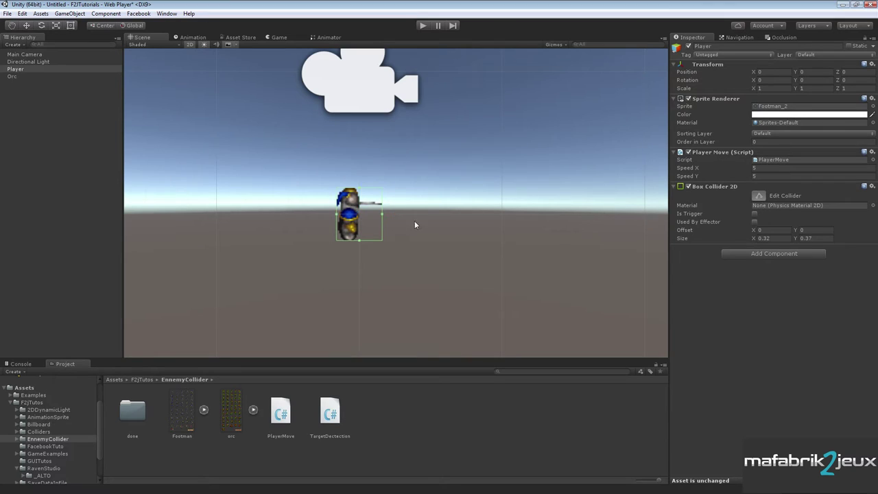
drag(382, 215, 360, 214)
- Compare the Player's box collider with the Orc's circle collider in the scene
scroll(382, 214, down, 2)
scroll(385, 192, down, 2)
scroll(386, 190, down, 3)
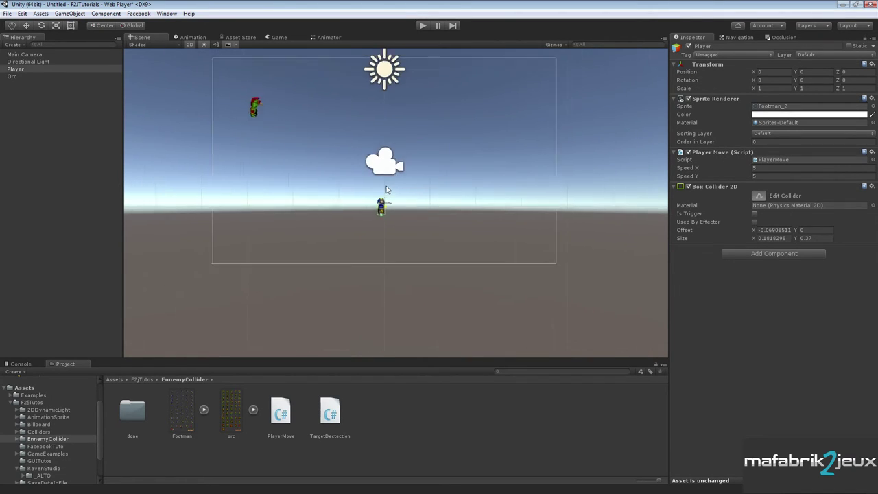
middle_drag(429, 155, 433, 215)
click(14, 76)
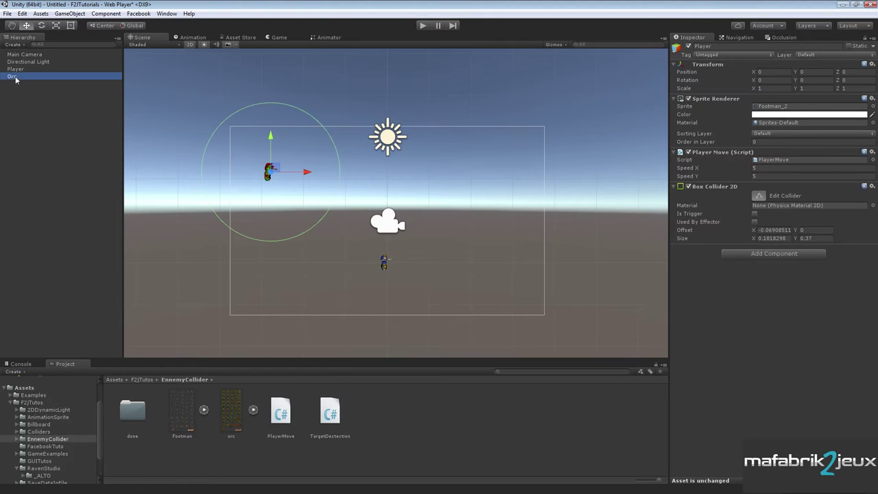
click(15, 70)
click(14, 76)
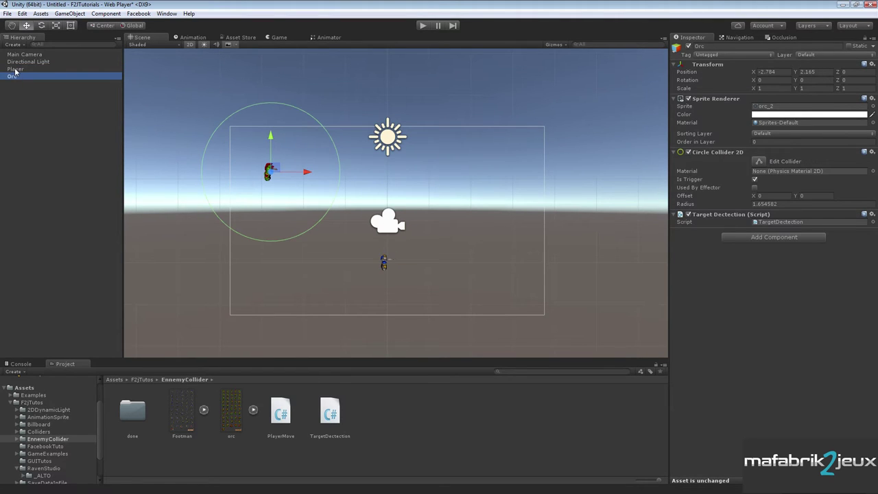
click(15, 69)
click(13, 76)
- Add a Rigidbody 2D to Player with Gravity Scale 0
click(16, 69)
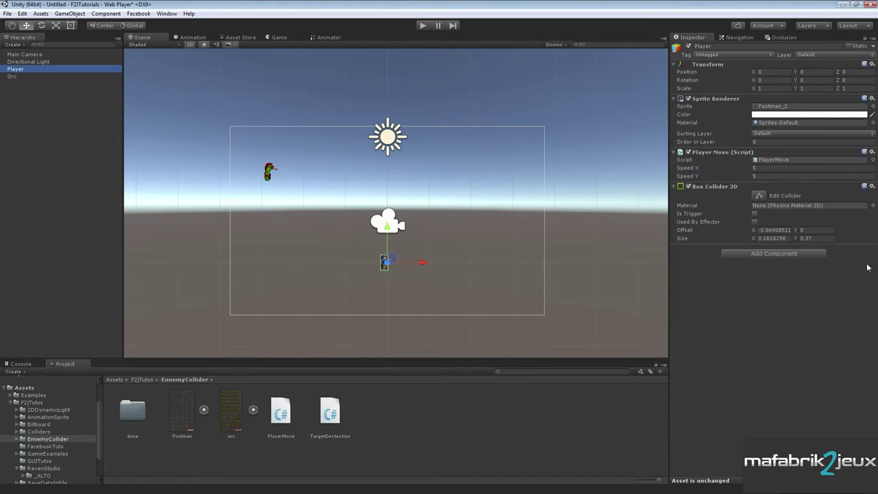
click(787, 254)
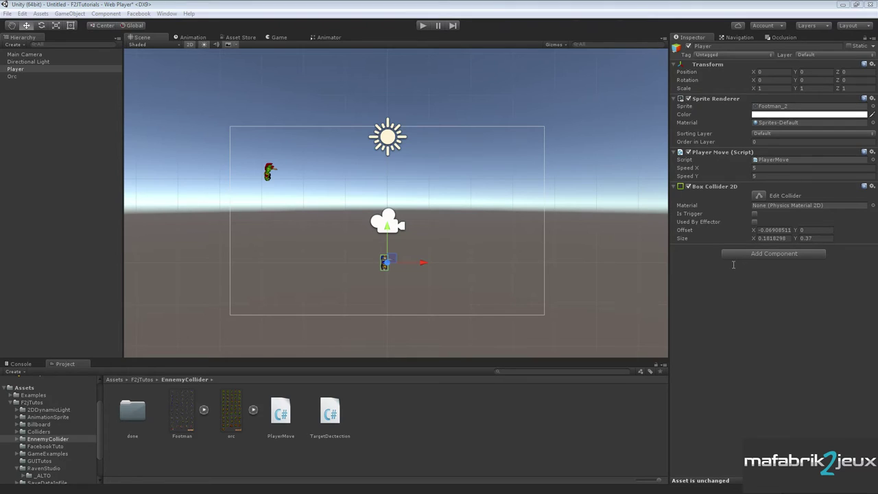
click(746, 299)
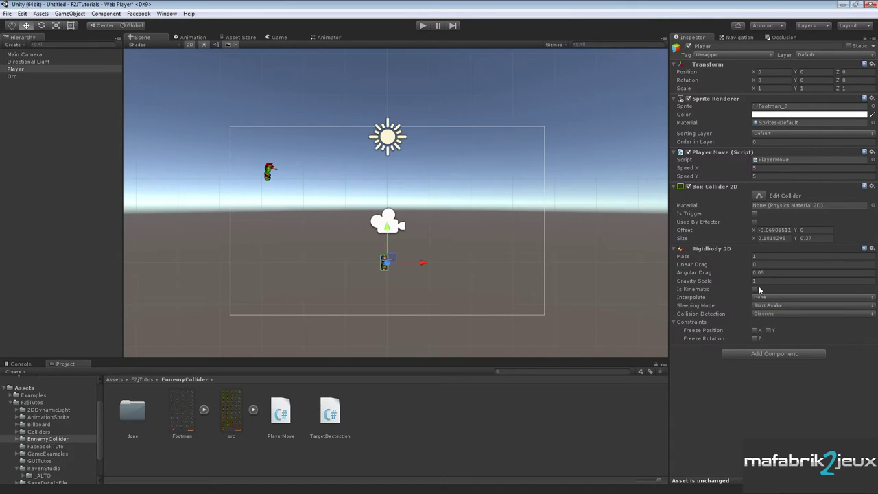
click(759, 280)
text(0)
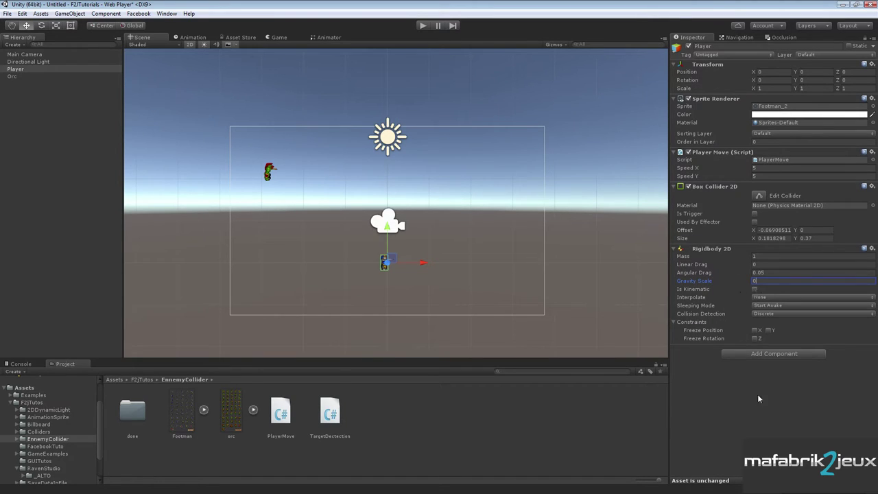
- Save the scene as 'EnnemyCollider' in the EnnemyCollider folder, fixing a typo in the name
key(ctrl+s)
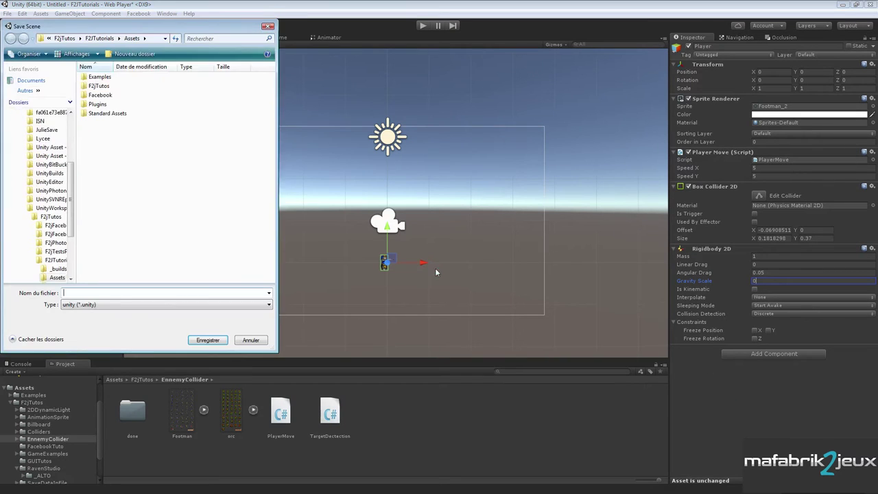
click(268, 27)
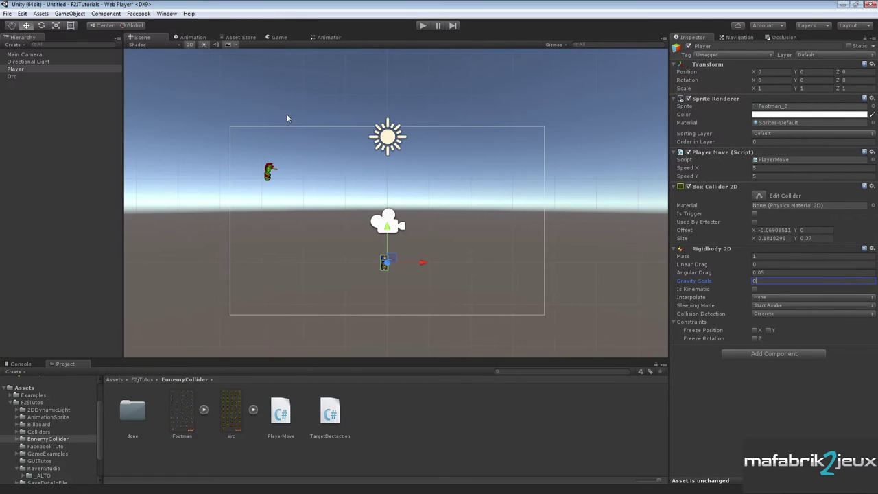
key(ctrl+s)
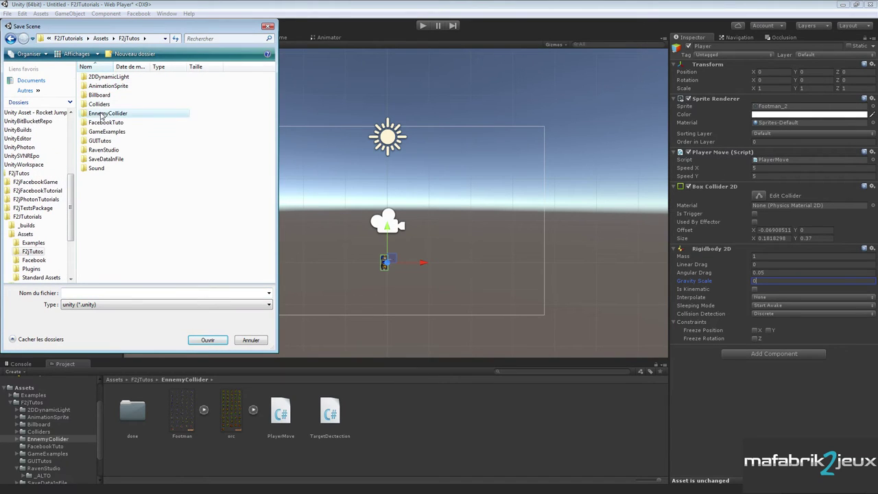
double_click(101, 113)
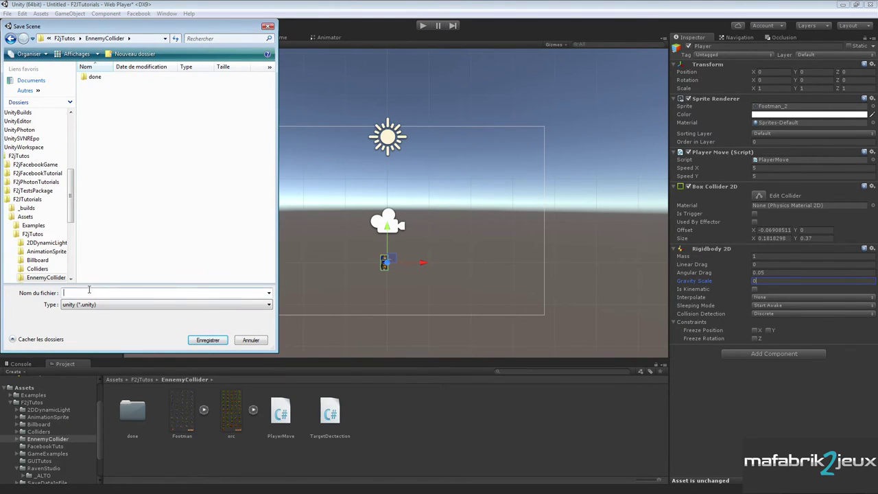
text(Enn)
text(emicollide)
key(Left)
key(Left)
key(Left)
key(BackSpace)
text(C)
key(Return)
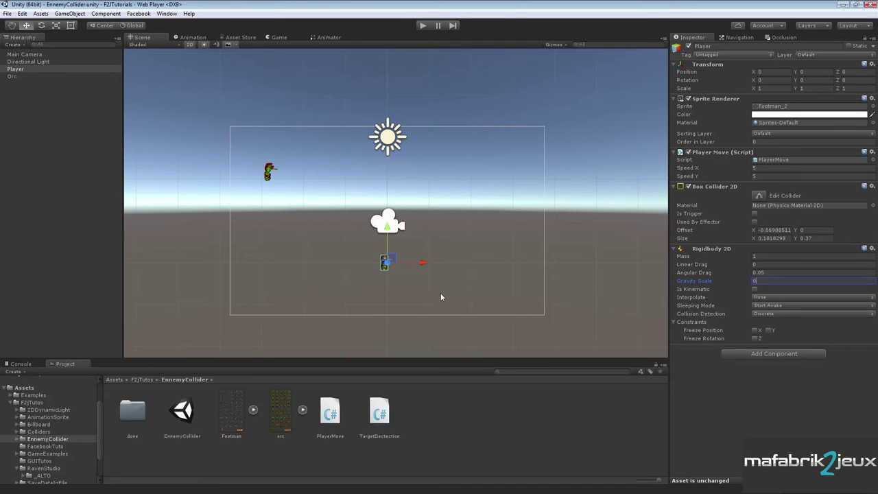
- Play the game and steer the footman in and out of the orc's detection circle
click(424, 26)
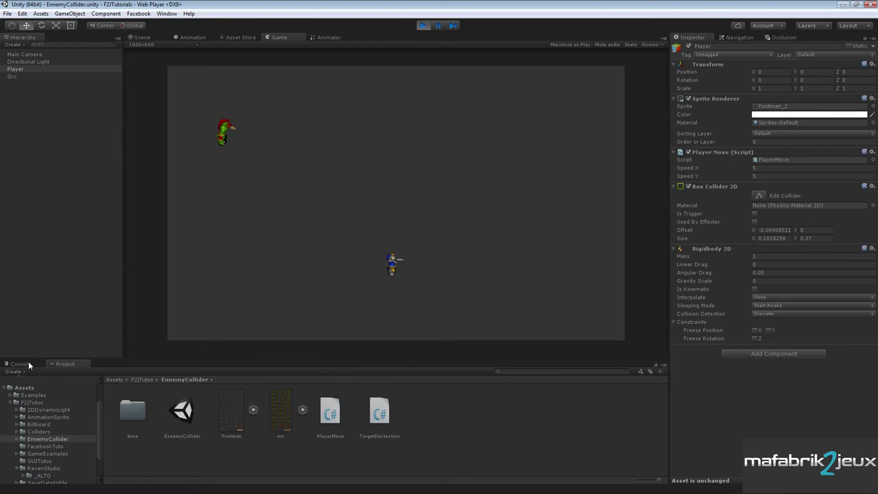
click(28, 362)
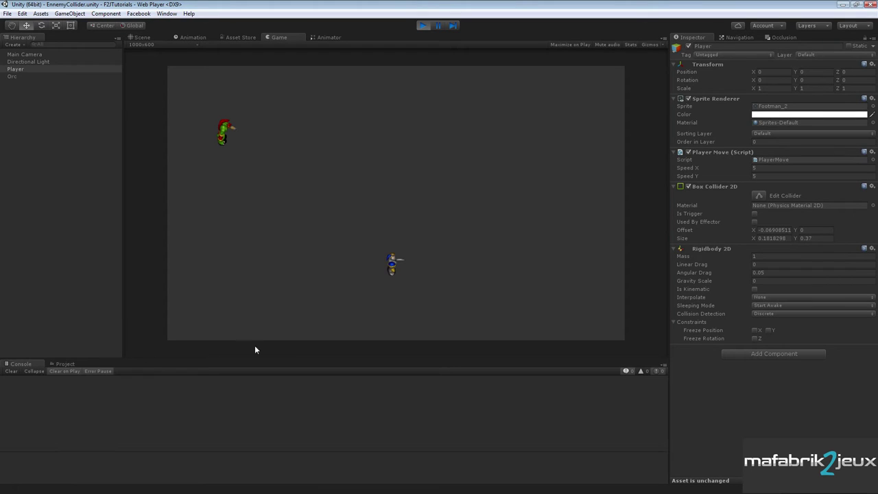
key(Up)
key(Right)
key(Up)
key(Up)
key(Left)
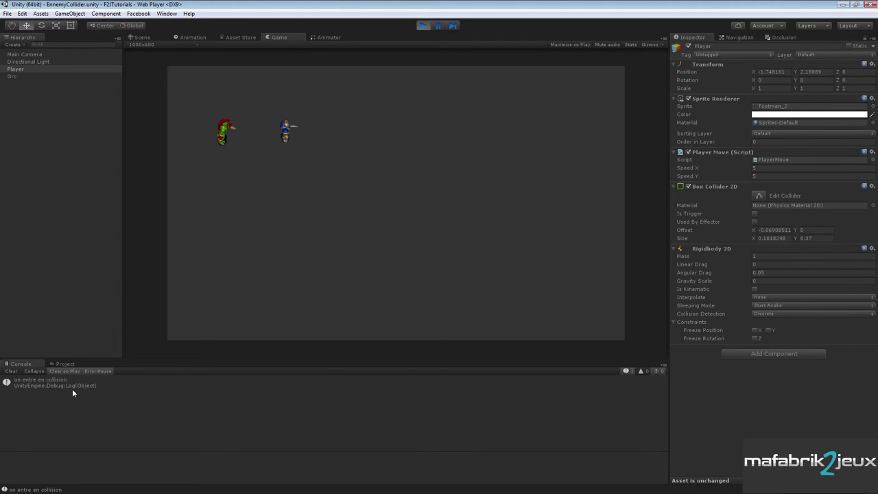
key(Down)
key(Right)
key(Left)
key(Left)
key(Right)
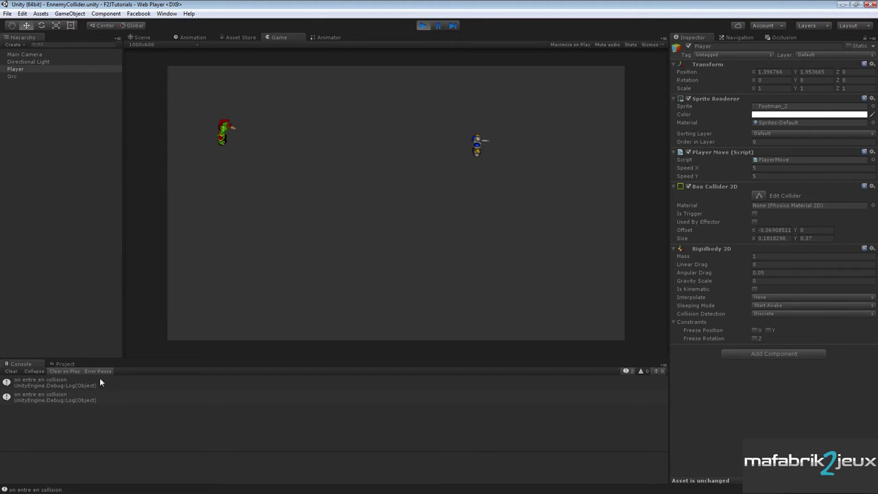
key(Left)
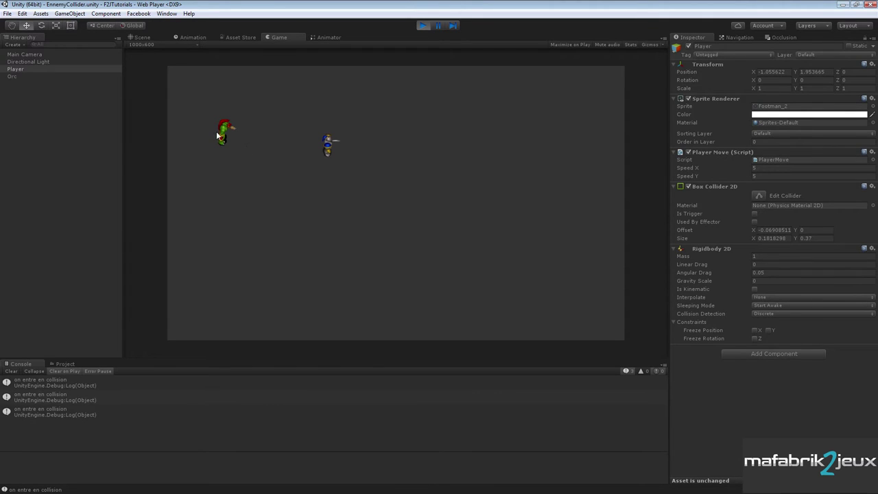
- Inspect the Orc's trigger collider in the scene view, then stop the running game
click(141, 39)
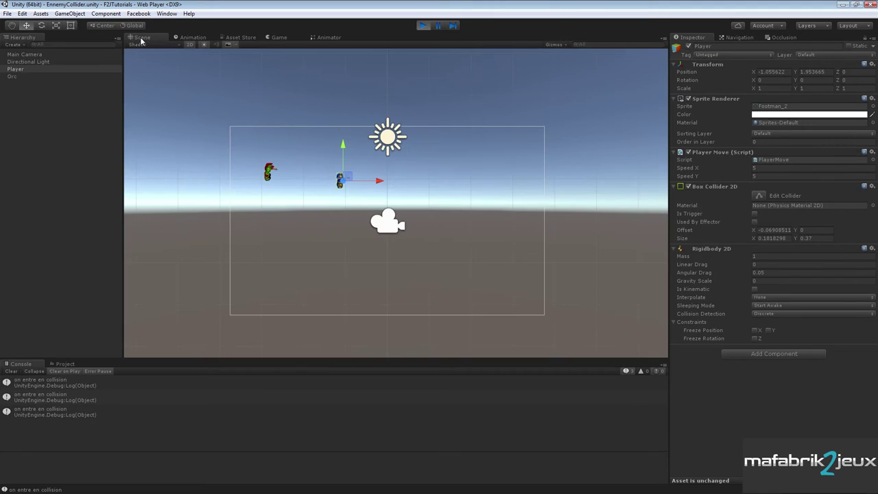
click(24, 76)
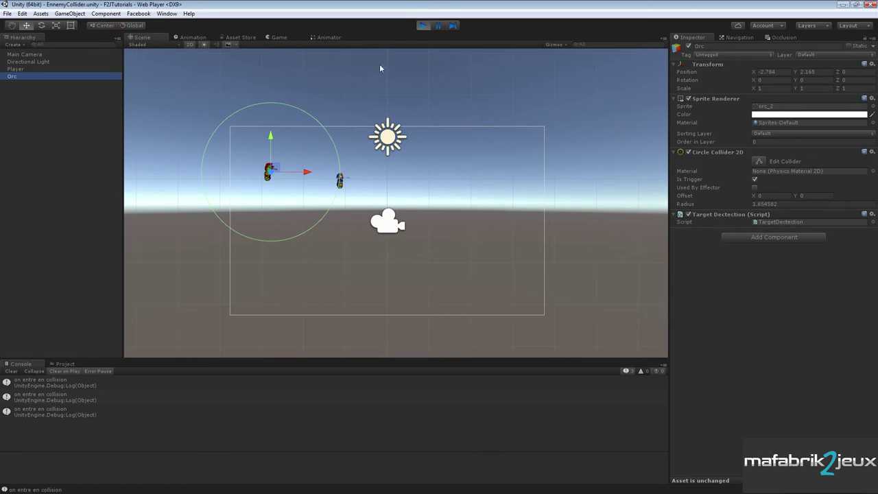
click(418, 28)
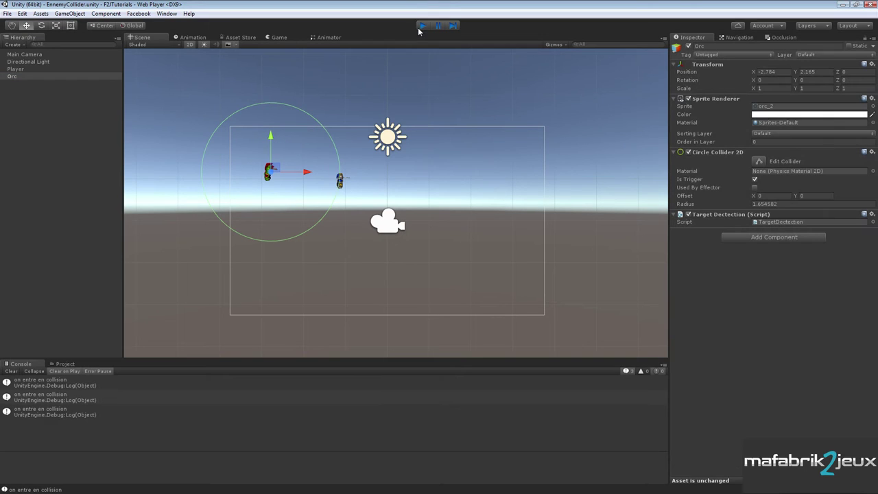
- Set the Player object's tag to Player in the Inspector
click(22, 70)
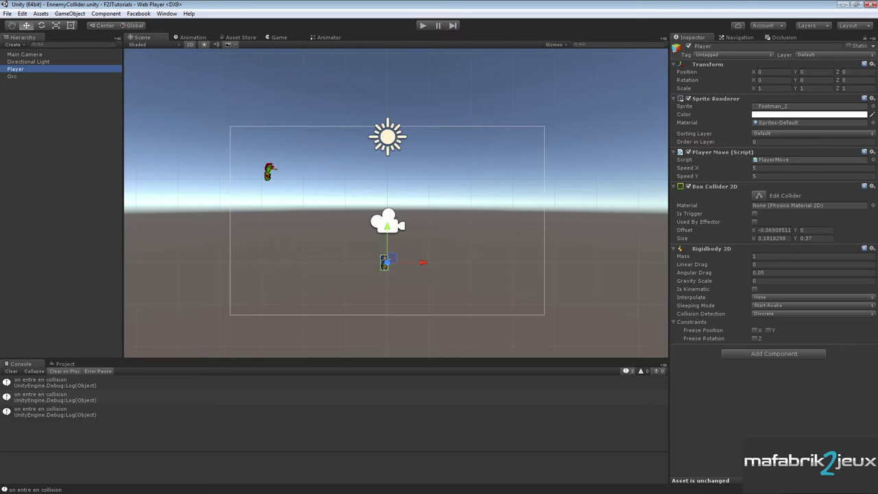
click(737, 54)
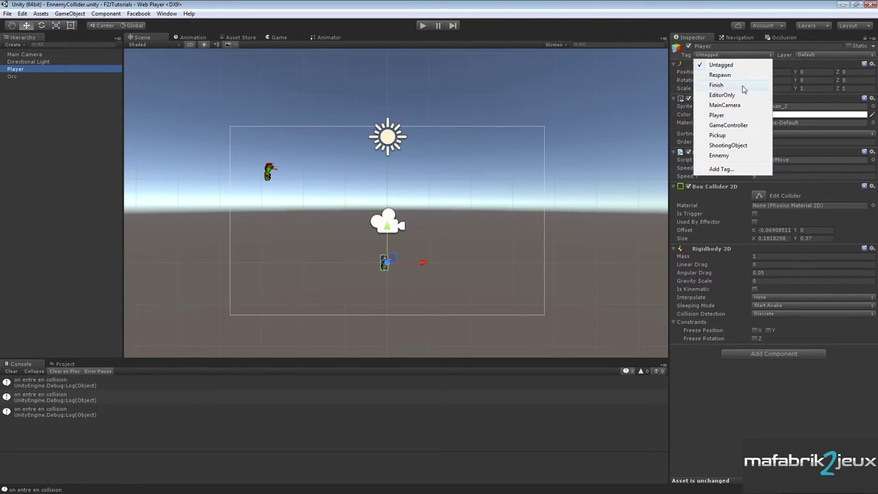
click(717, 115)
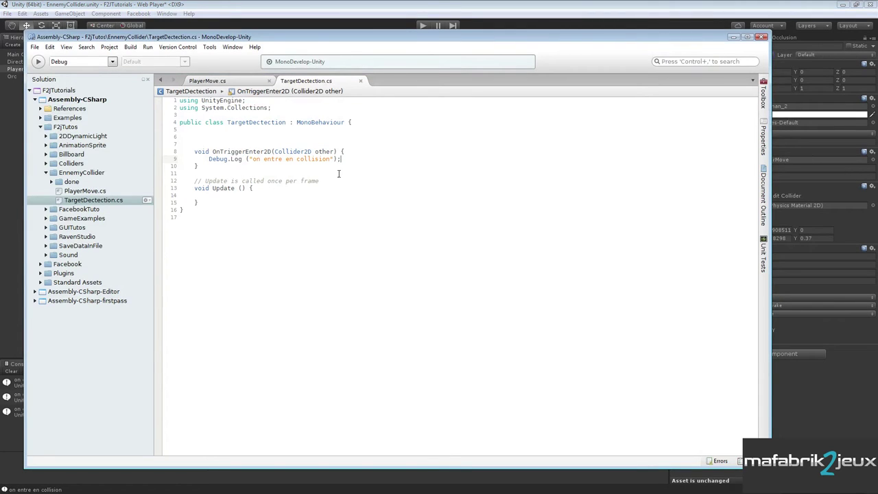
- Append " avec "+other.gameObject.tag to the collision Debug.Log message and save TargetDectection.cs
click(338, 160)
text(;)
text( avec)
key(Right)
text(+ot)
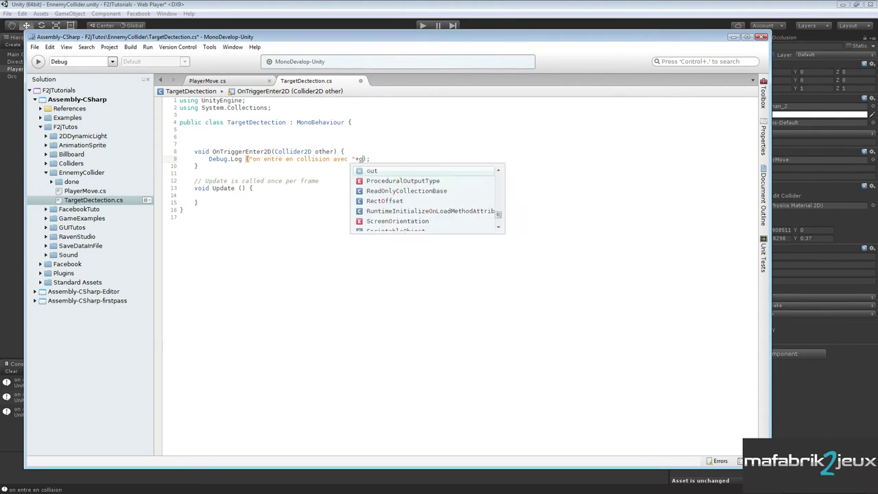
text(her.)
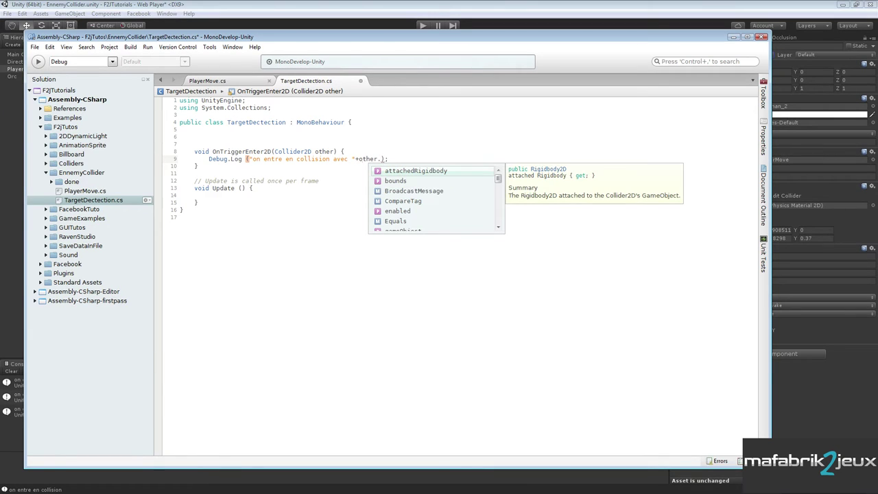
text(ga)
key(Return)
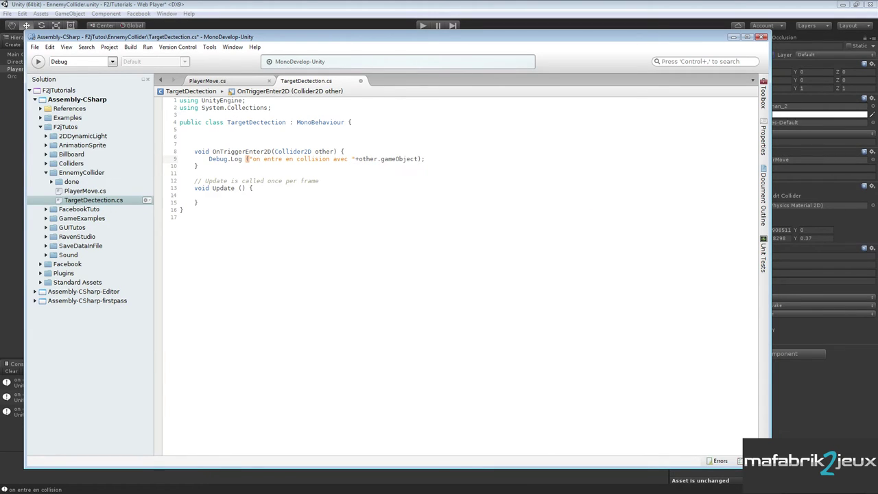
text(.tag)
key(Return)
key(ctrl+s)
click(403, 27)
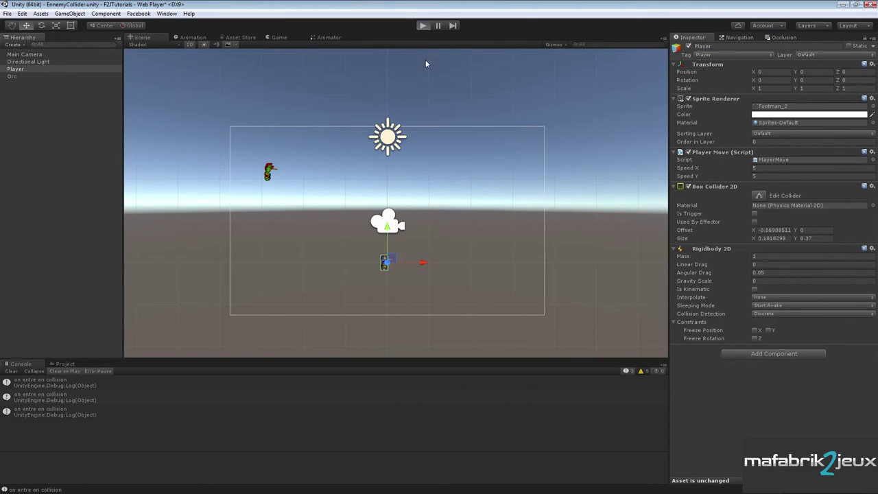
- Play-test, walk the footman into the orc's trigger to log 'on entre en collision avec Player', then stop
key(ctrl+p)
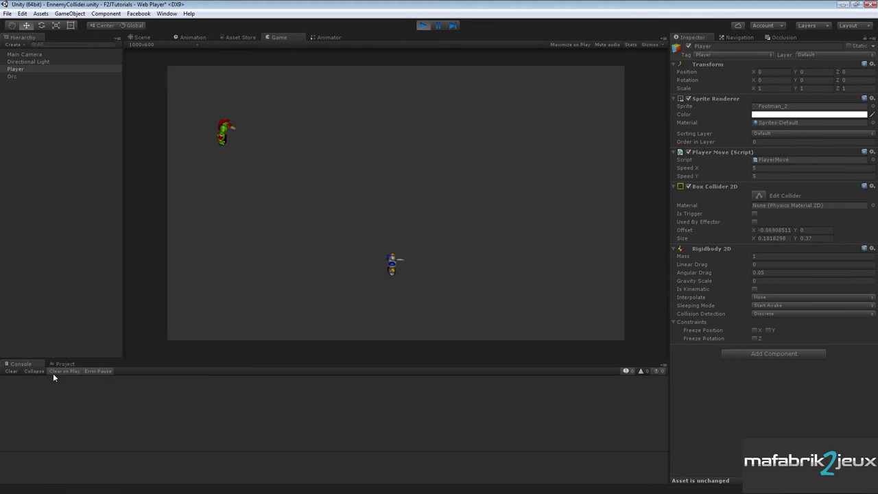
key(Right)
key(Up)
key(Left)
key(Up)
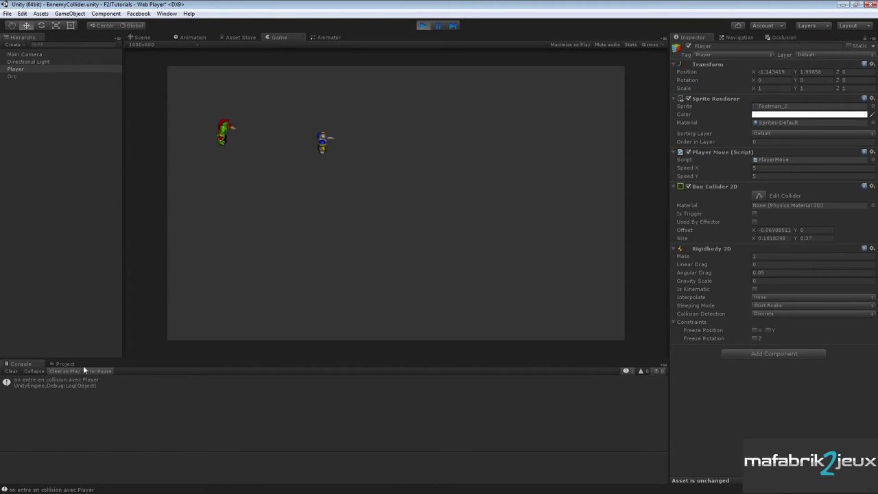
click(422, 26)
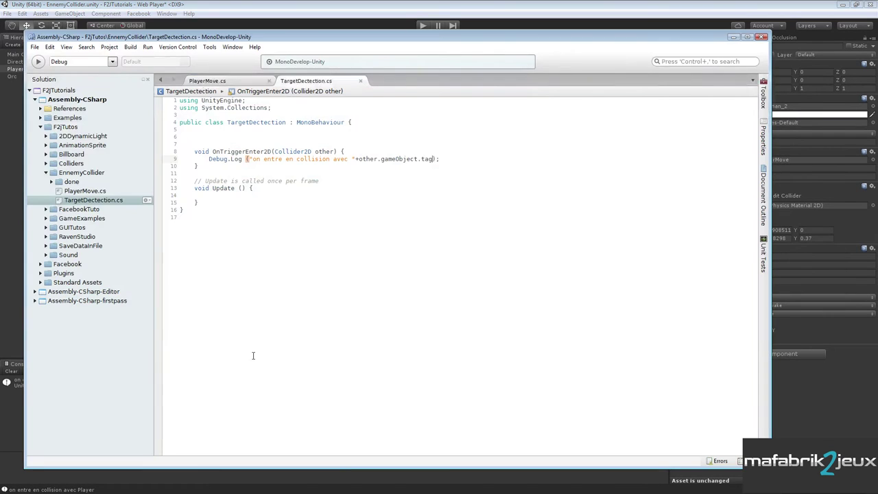
- Add an if block testing other.gameObject.tag == "Player" below the log statement
key(Return)
key(Return)
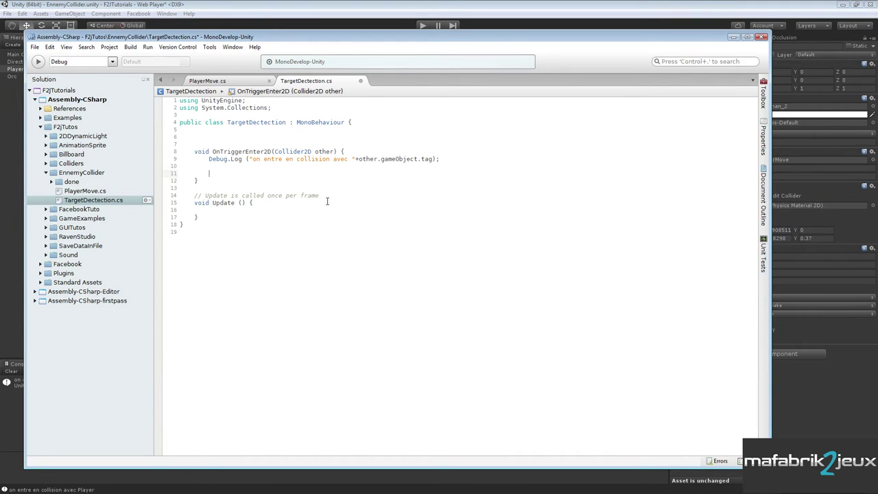
text(if(oth)
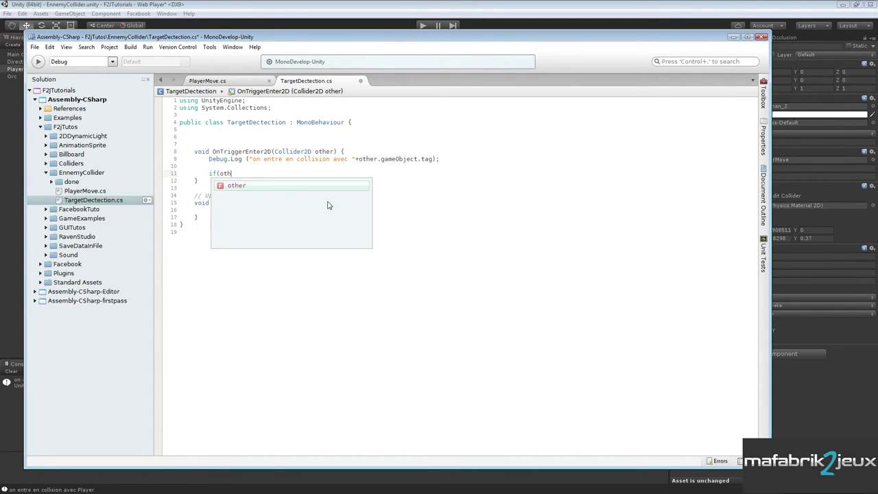
text(er.gam)
key(Return)
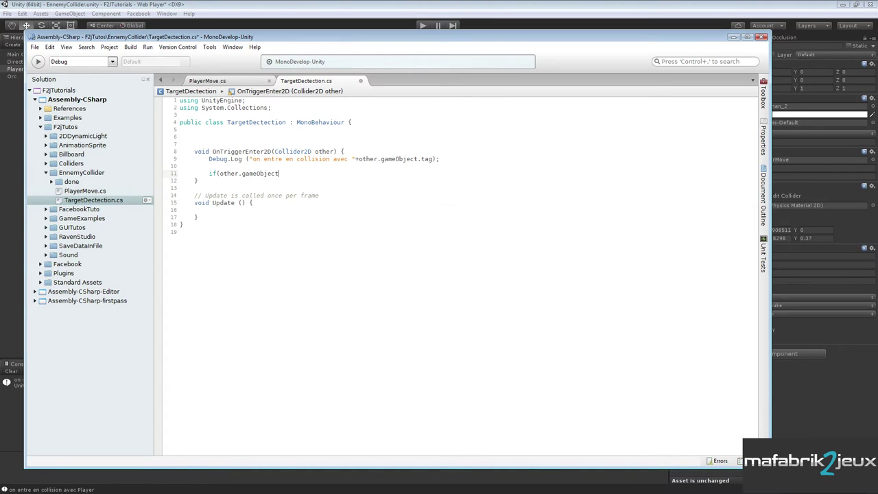
text(.tag == )
text("Playe)
text(r") {)
key(Return)
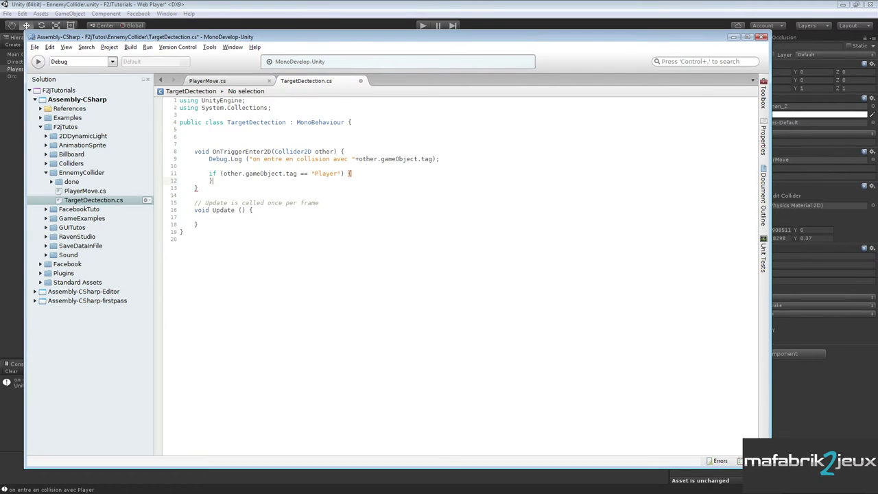
key(Return)
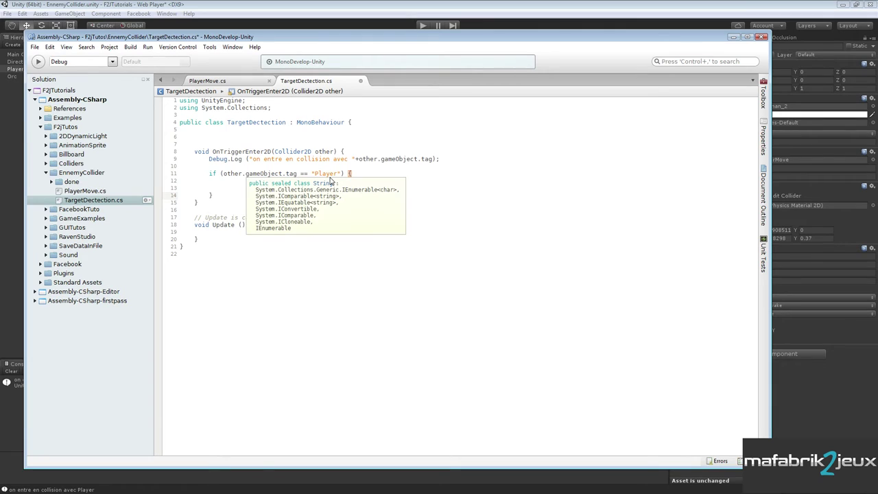
- Comment out the old Debug.Log, paste it inside the Player check with message 'on a une cible en vue !!', and save
click(207, 159)
text(//)
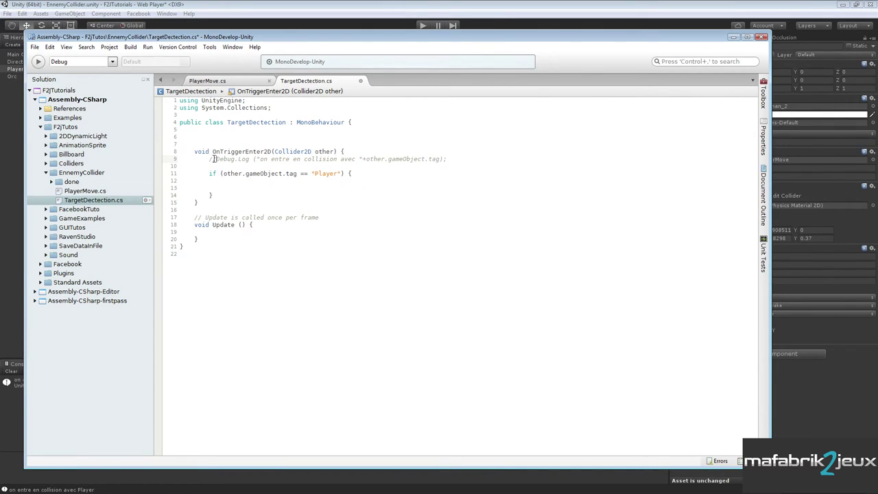
drag(217, 159, 446, 158)
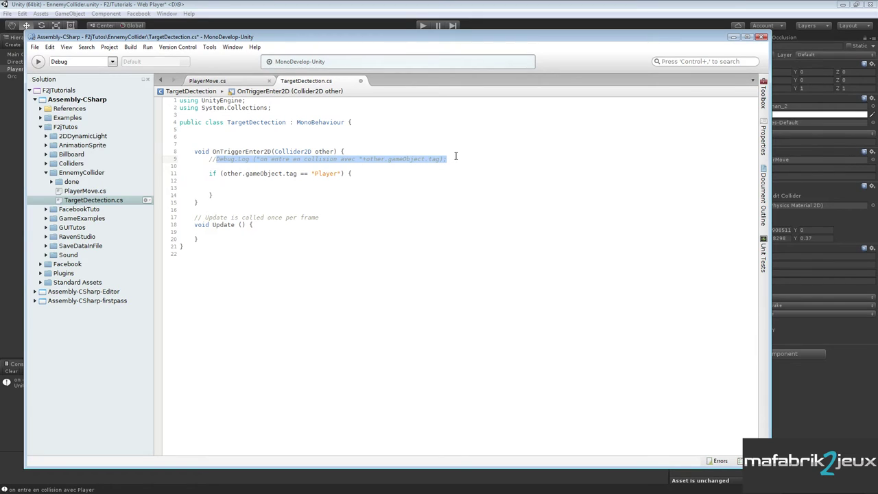
key(ctrl+c)
click(249, 188)
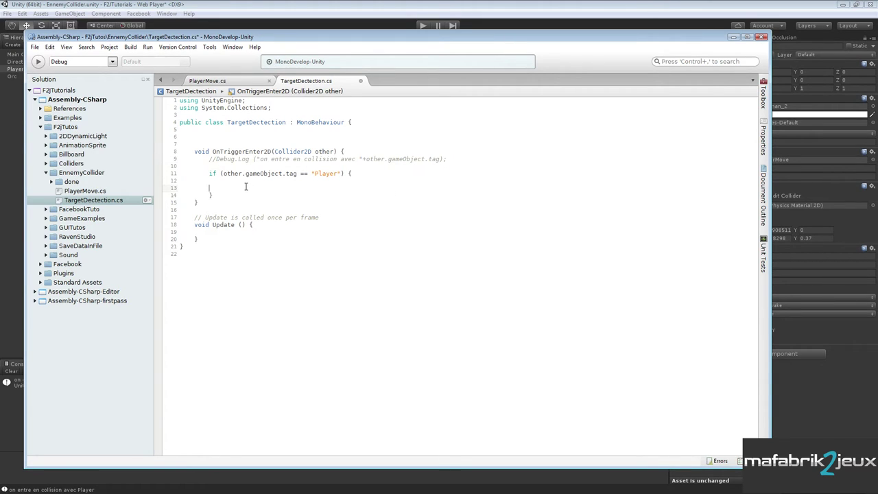
key(ctrl+v)
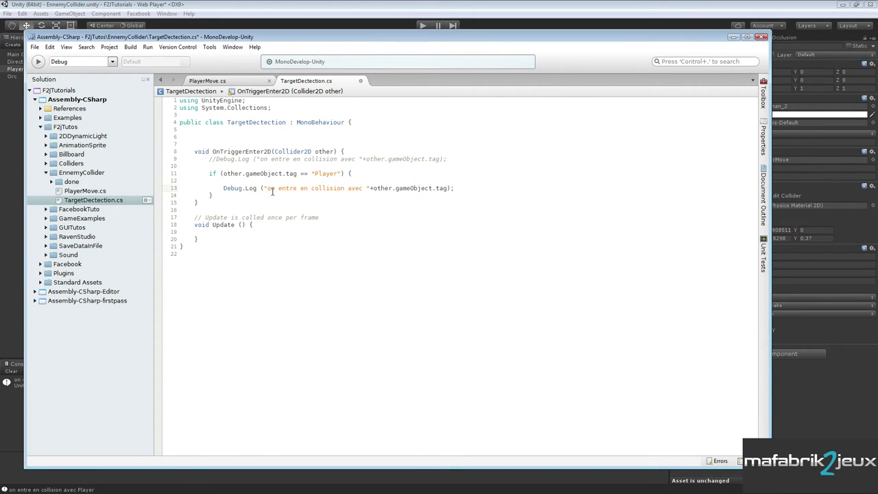
drag(267, 188, 446, 188)
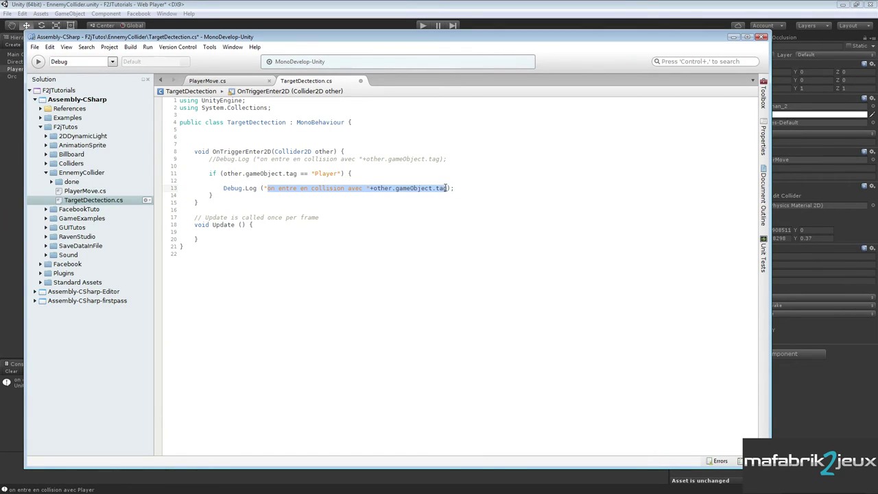
text(on a un)
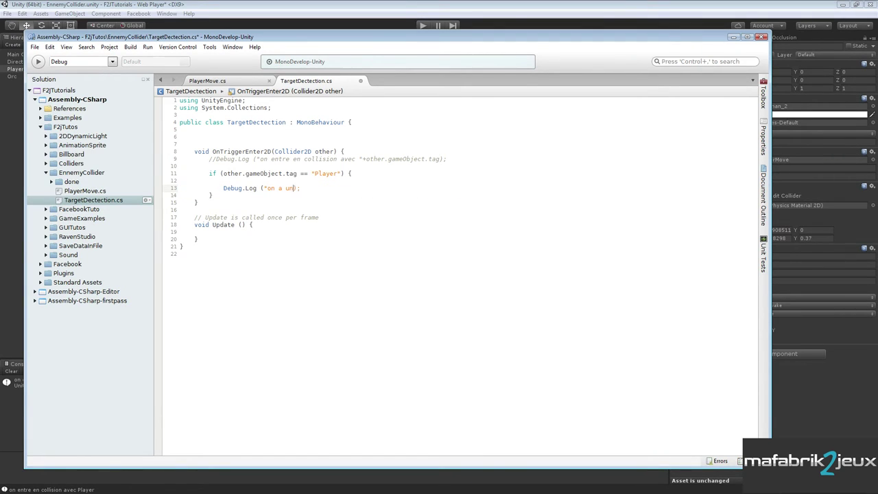
text(e cible en vu)
text(e !!")
key(ctrl+s)
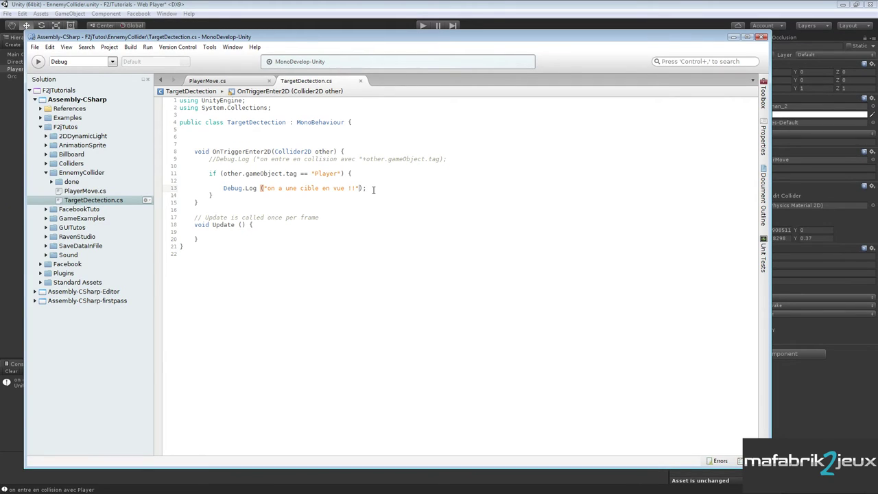
- Declare a 'private GameObject target;' field at the top of the class
click(258, 225)
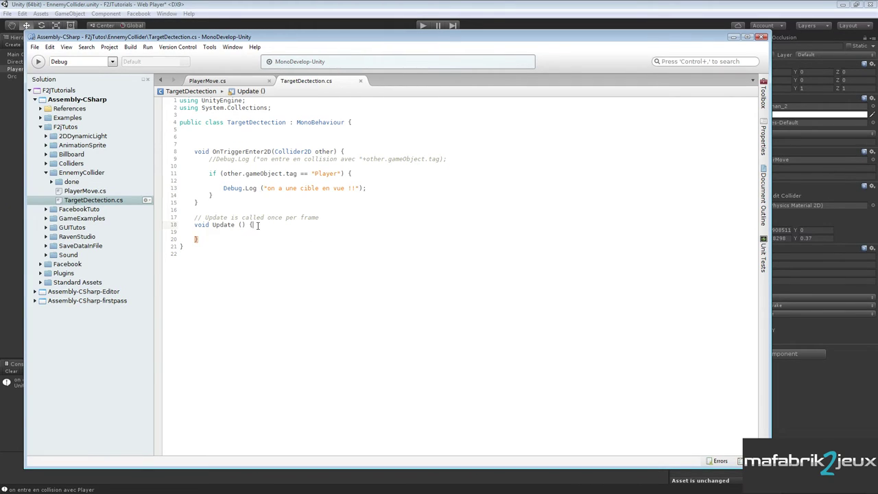
click(274, 130)
key(Return)
text(priva)
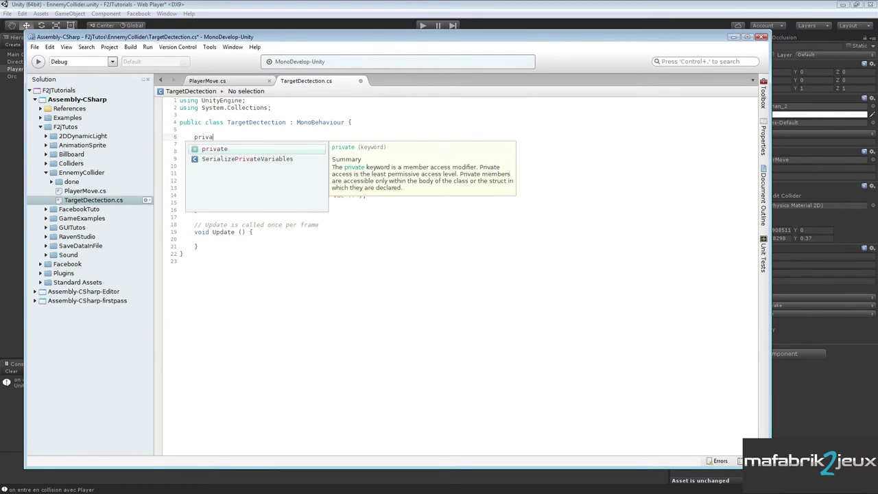
text(te Game)
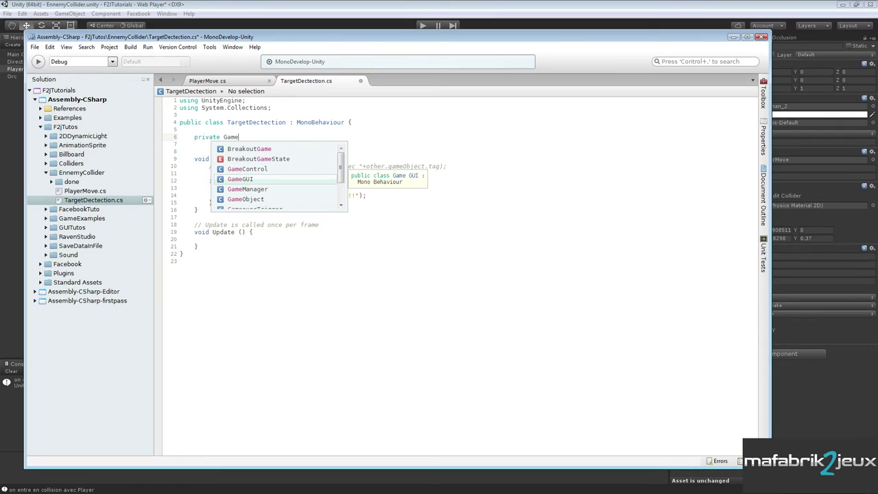
key(Down)
key(Down)
key(Return)
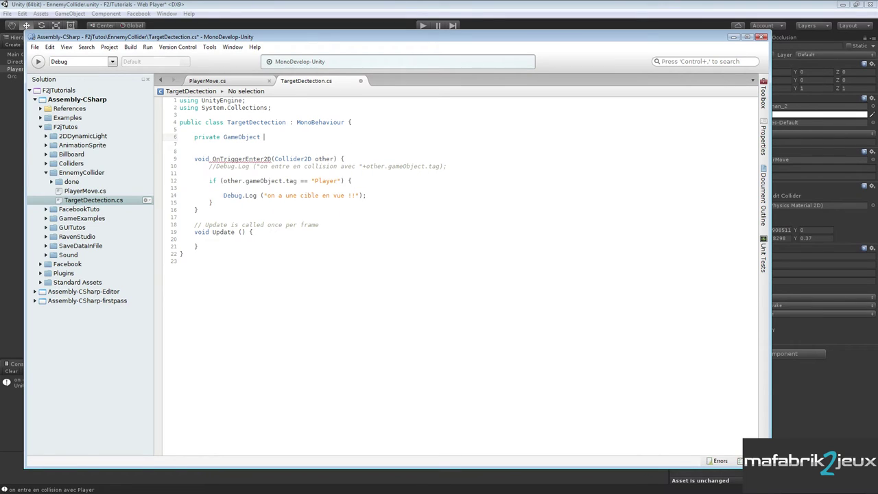
text(target;)
click(273, 137)
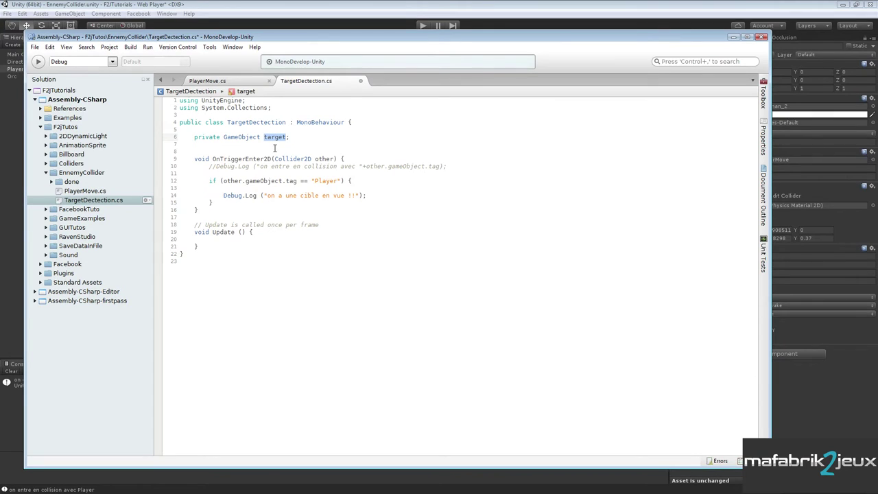
- Add 'target = other.gameObject;' after the Debug.Log line inside the Player check
click(378, 197)
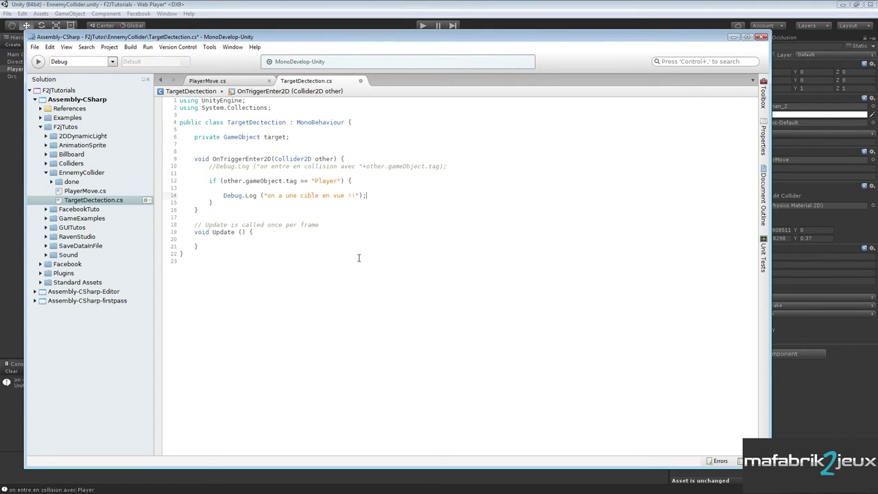
key(Return)
text(target =)
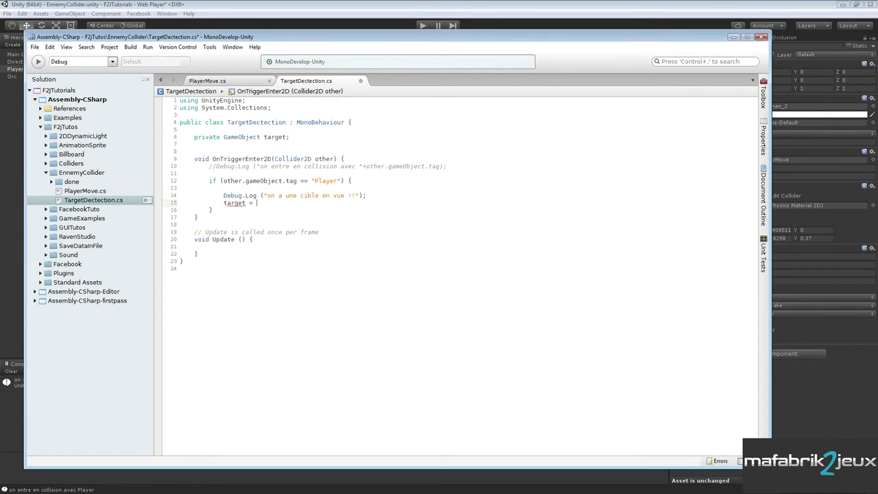
text( other.)
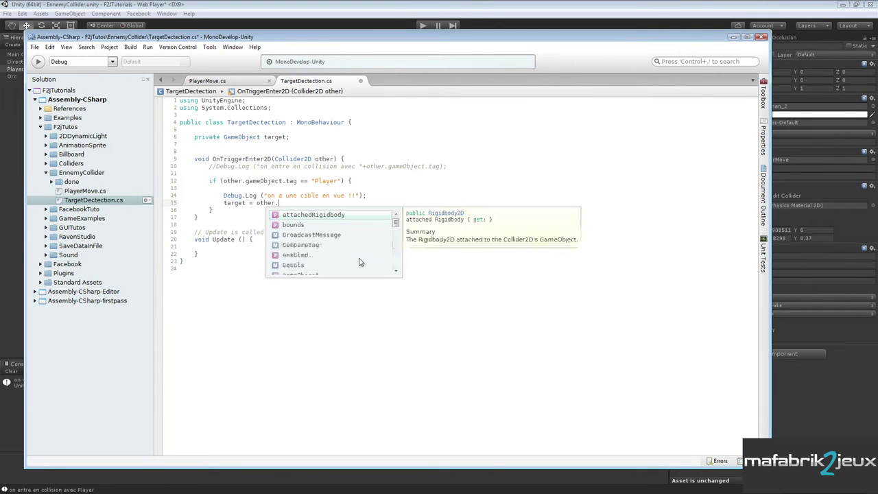
text(ga)
key(Return)
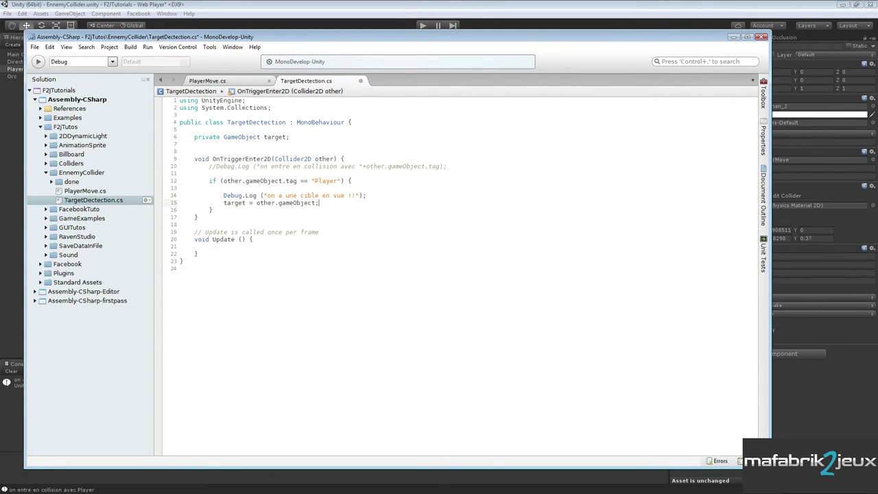
mouse_move(263, 204)
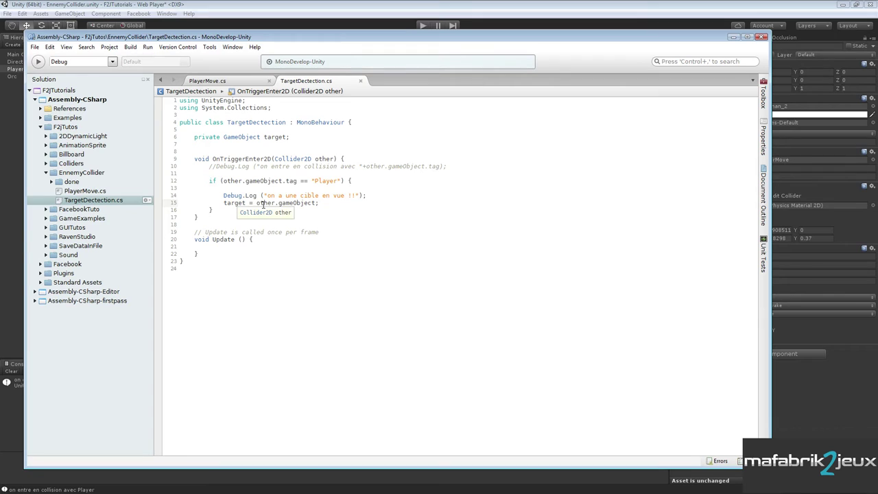
drag(256, 203, 319, 203)
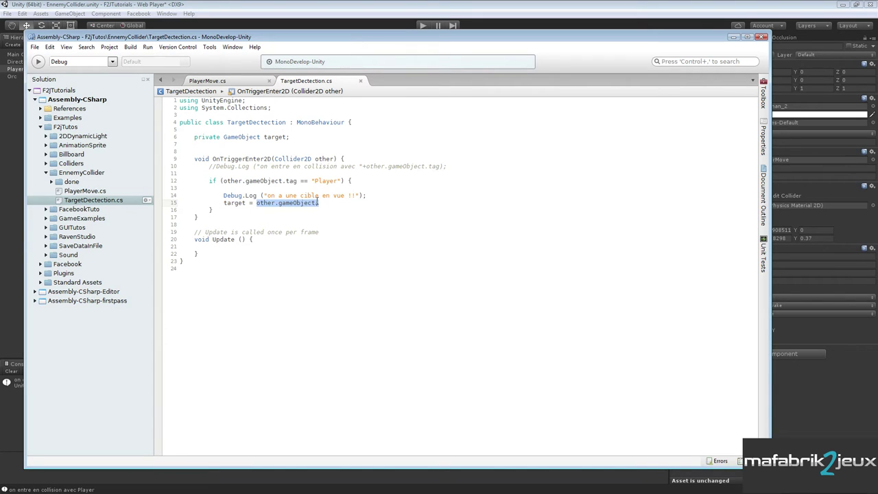
double_click(234, 203)
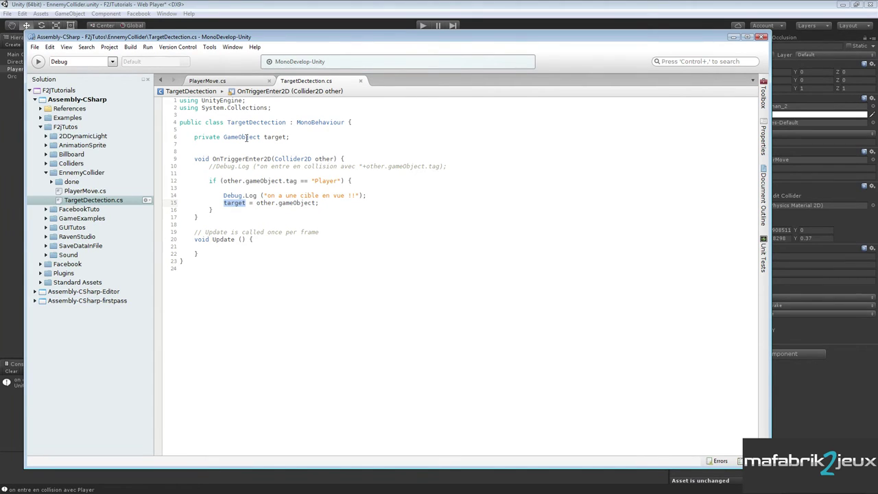
mouse_move(247, 137)
- Write an empty 'if (target != null) { }' block in Update, save, and review both methods
click(266, 240)
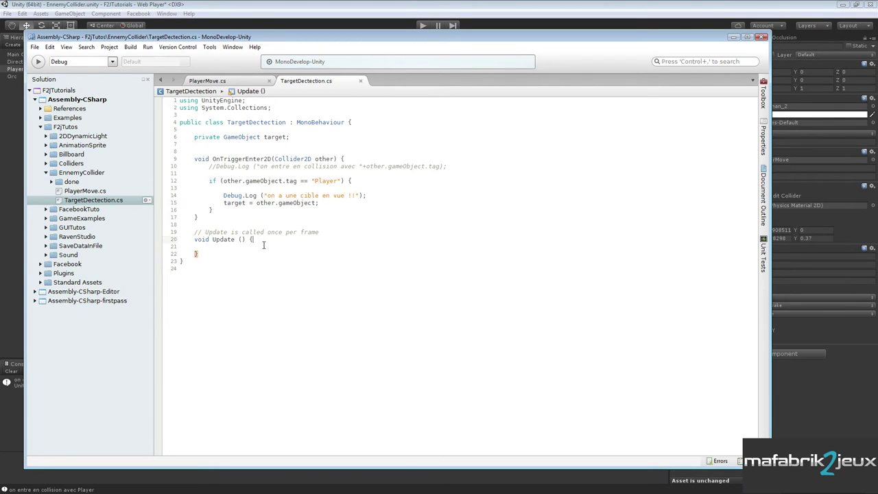
key(Return)
key(Return)
text(if ()
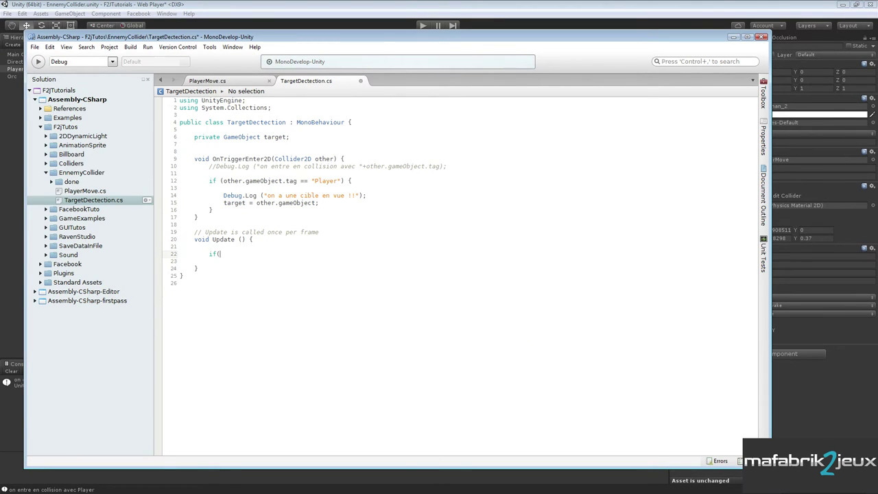
text(target !)
text(= null))
text( {)
key(Return)
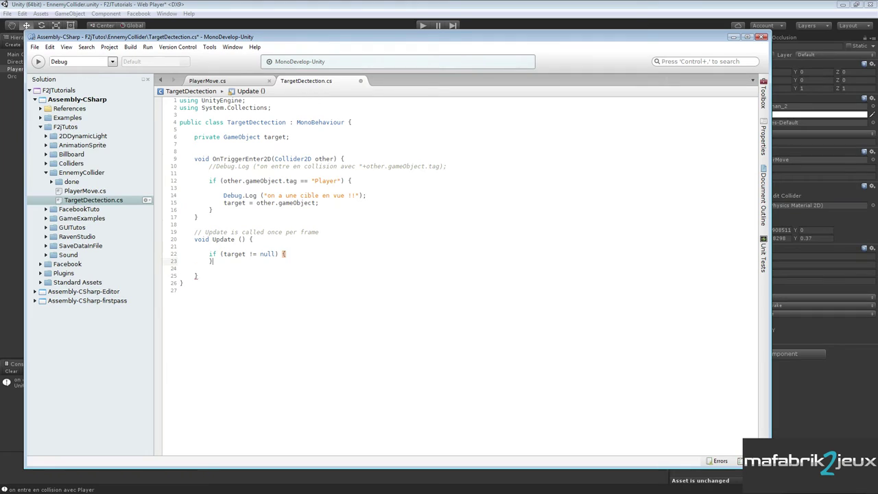
key(Return)
key(Tab)
key(ctrl+s)
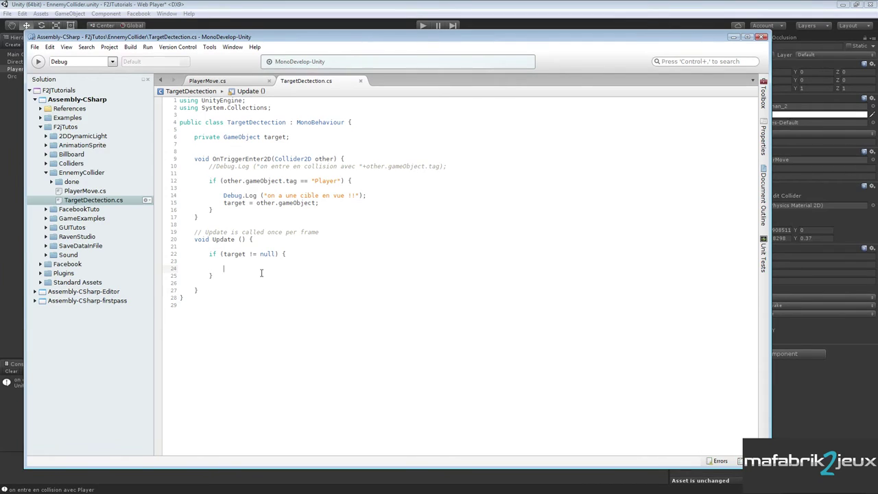
mouse_move(193, 160)
mouse_down()
mouse_move(214, 218)
mouse_move(213, 290)
mouse_up()
click(223, 218)
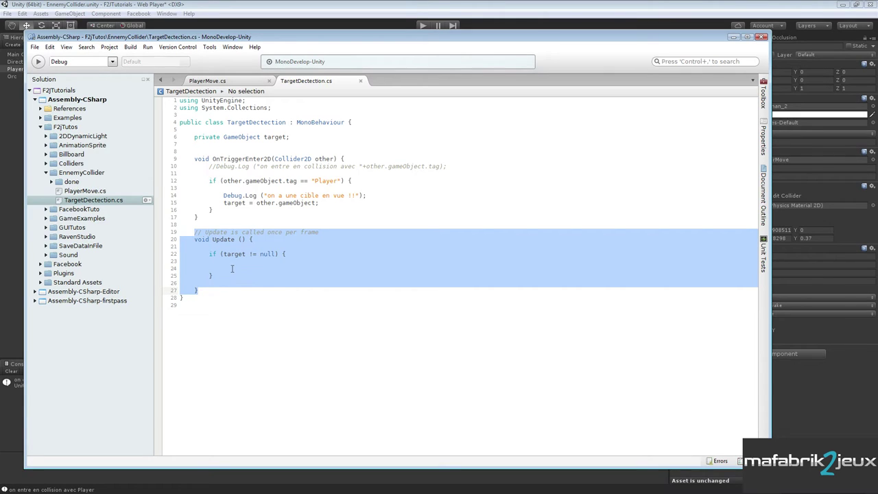
click(232, 269)
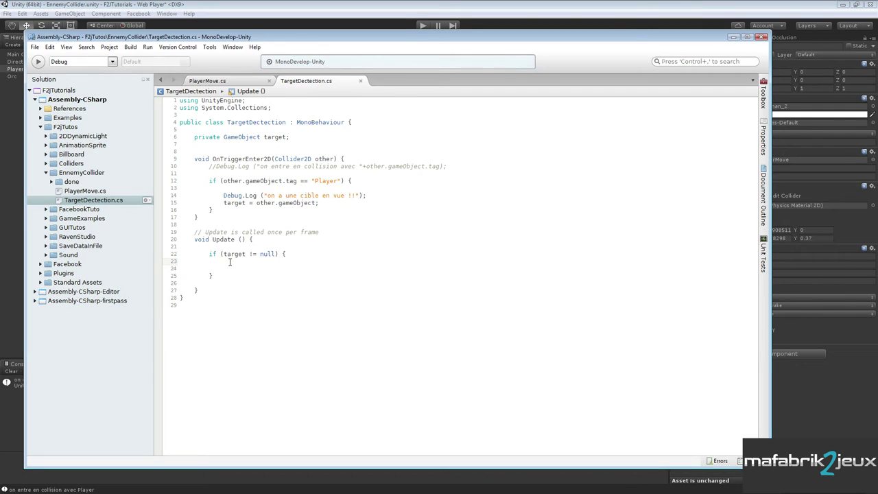
- On a new line inside the target check, write this.gameObject.transform.position using autocomplete
key(Return)
text(this)
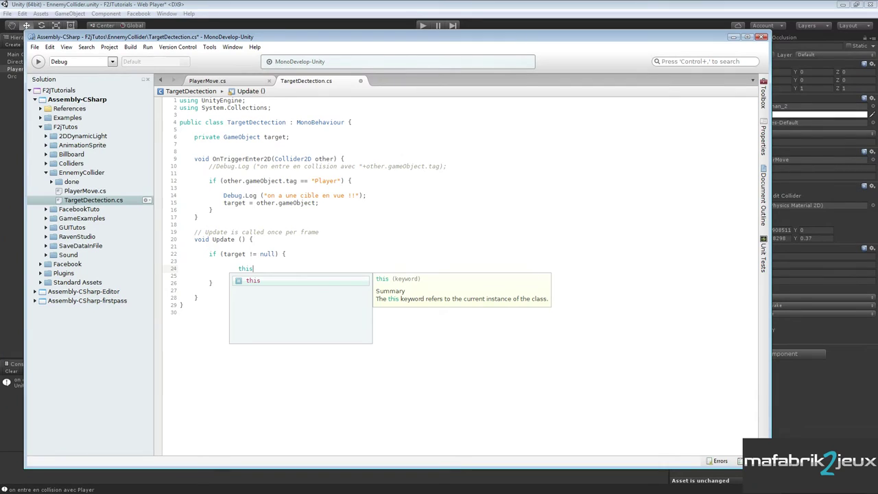
text(.ga)
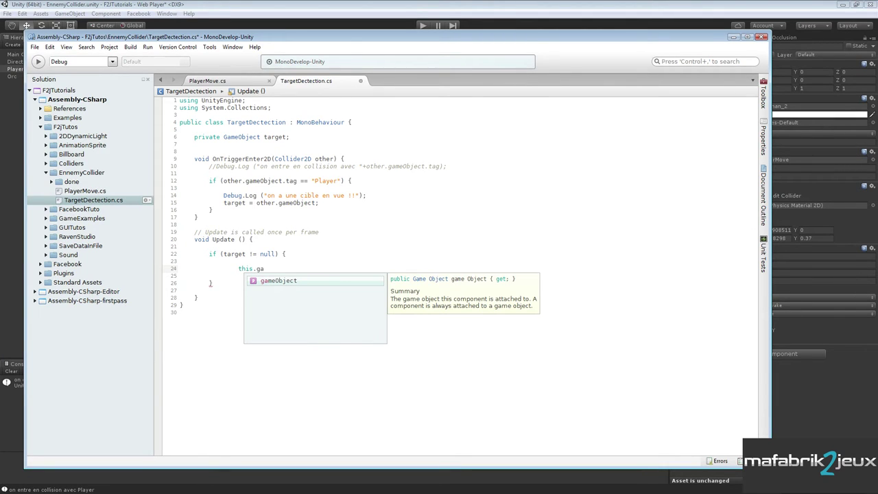
text(me)
key(Return)
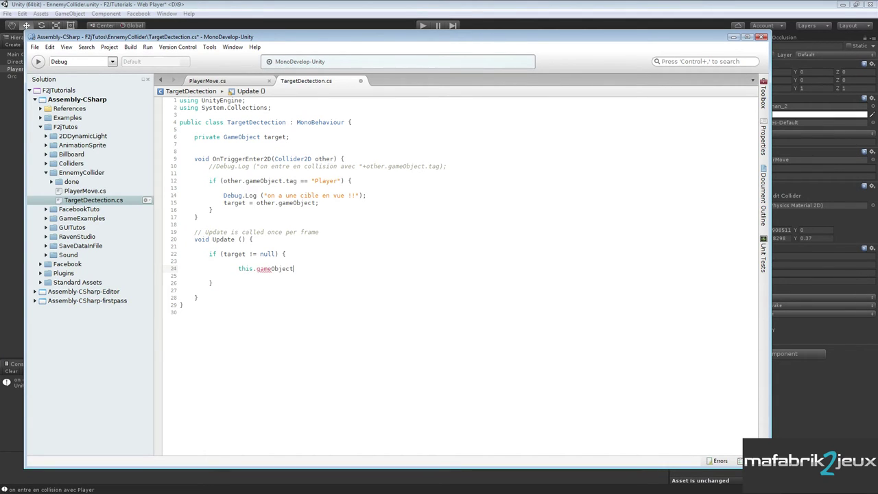
text(.t)
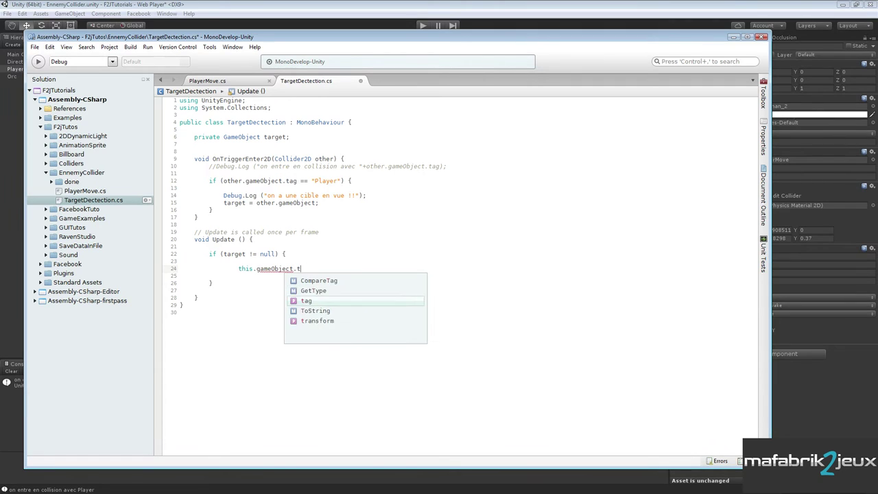
text(rans)
key(Return)
text(.po)
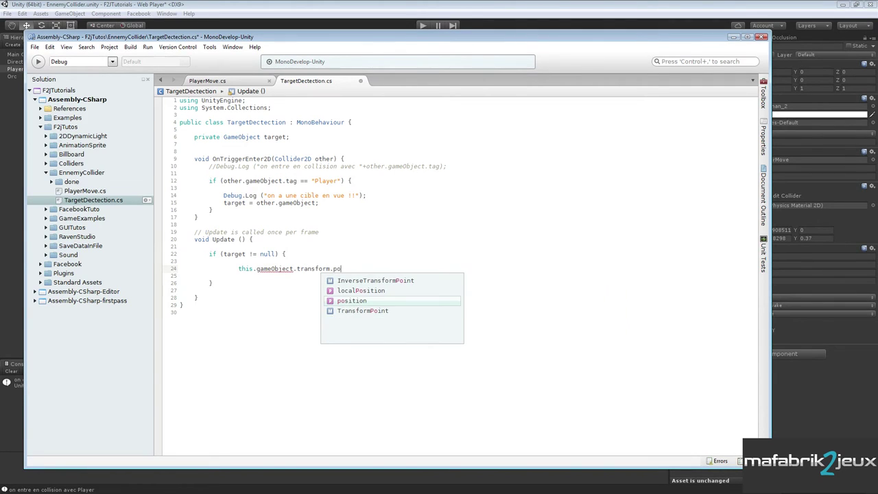
key(Return)
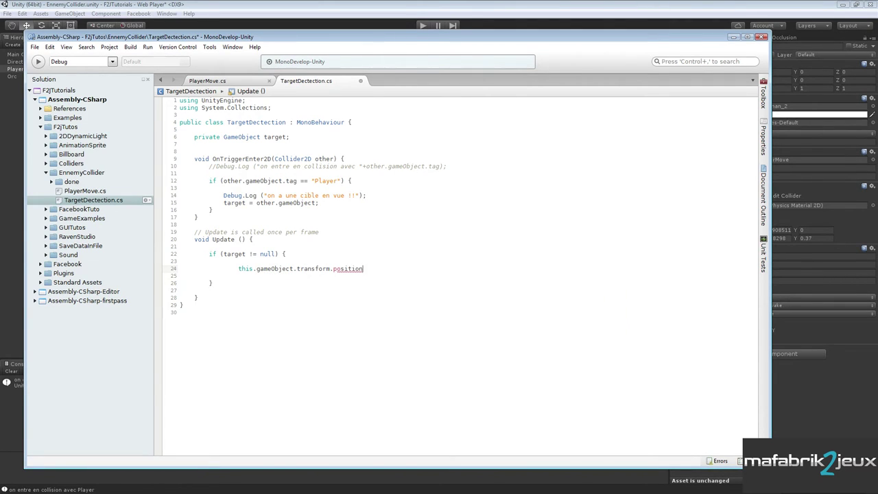
- Complete the statement with target.transform.position; so the object copies its target's position
text( = ta)
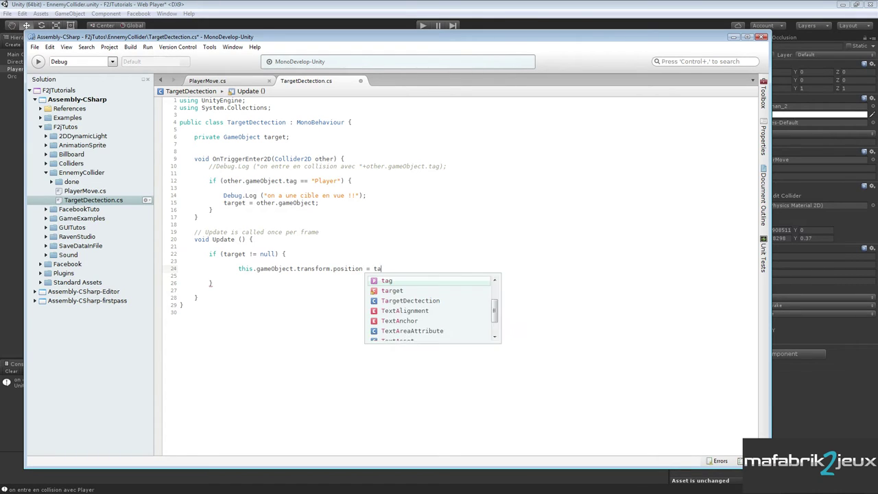
text(rget)
key(Escape)
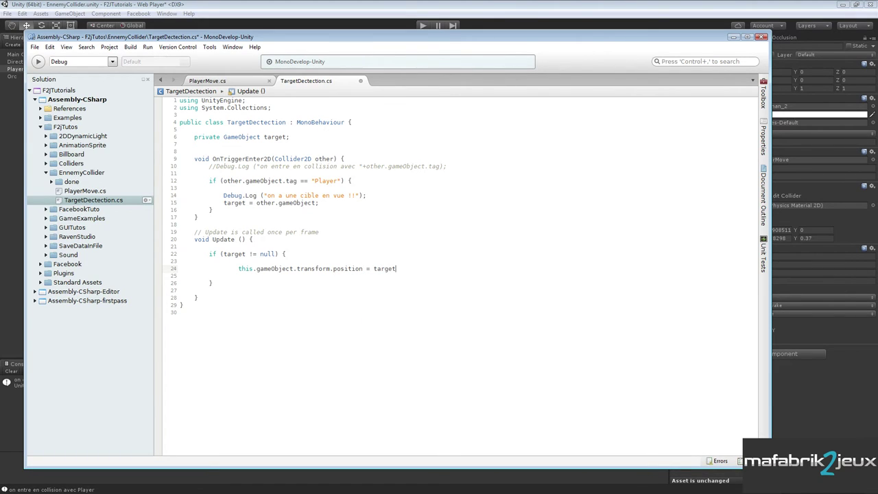
text(.)
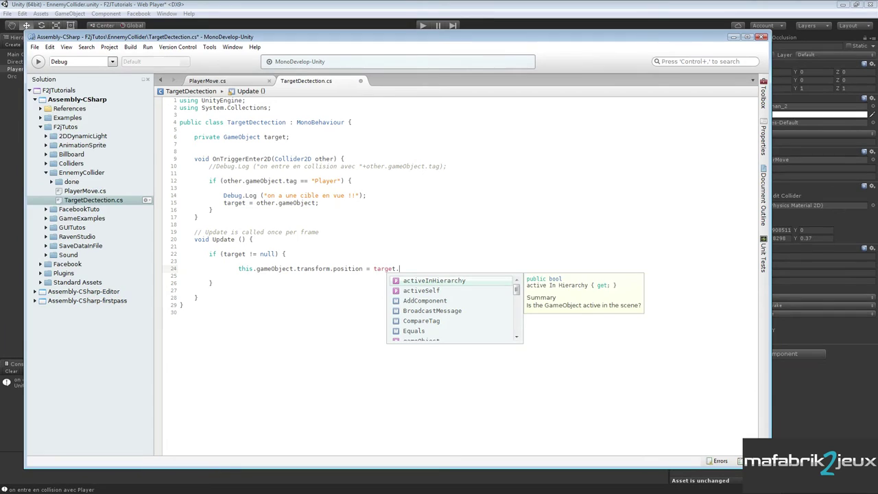
text(tr)
key(Return)
text(.)
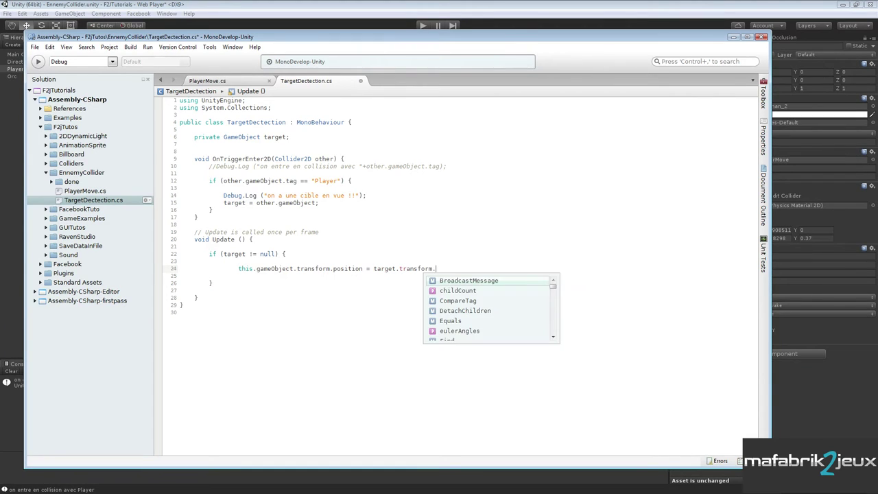
text(po)
key(Return)
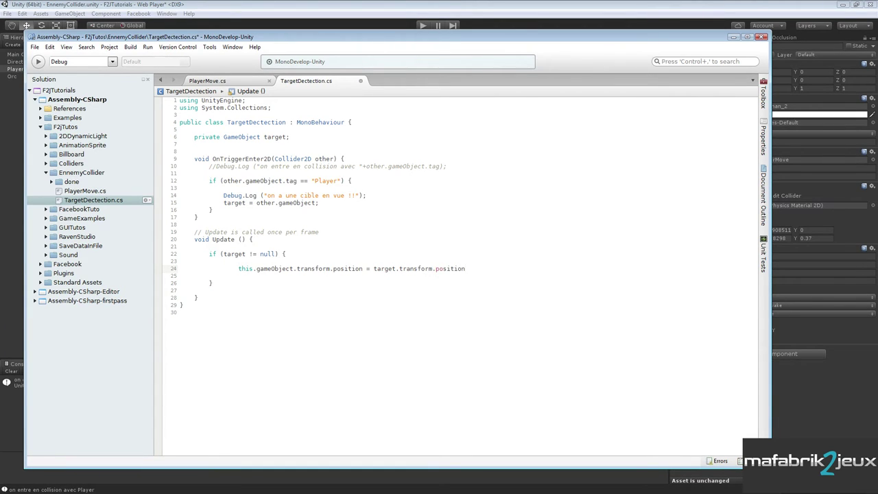
text(;)
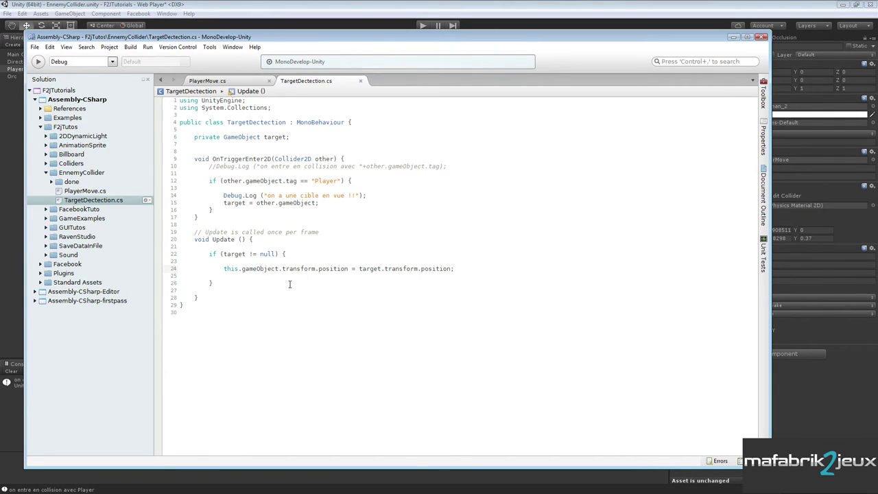
- In the running Unity scene, walk the Player with the arrow keys into the Orc's range
click(373, 6)
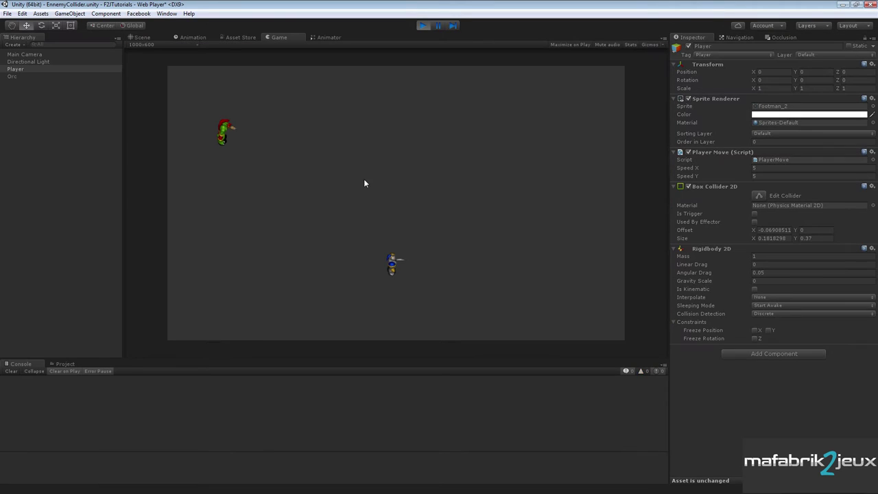
key(Up)
key(Left)
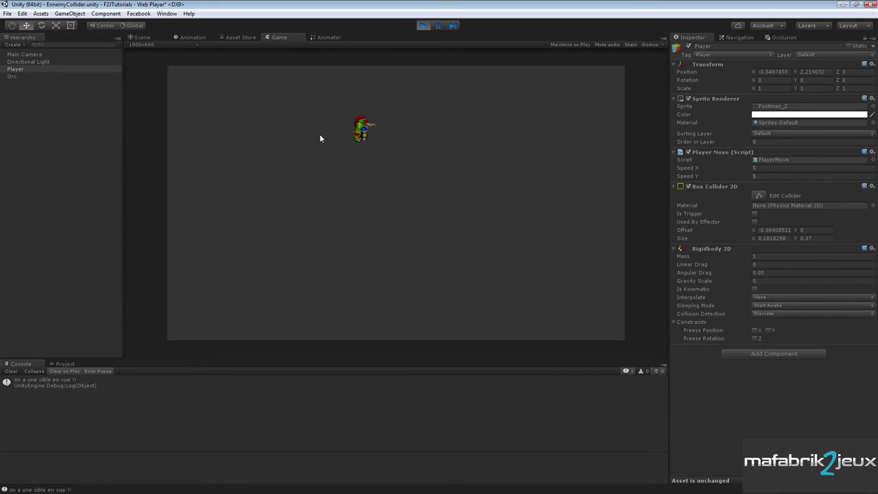
key(Right)
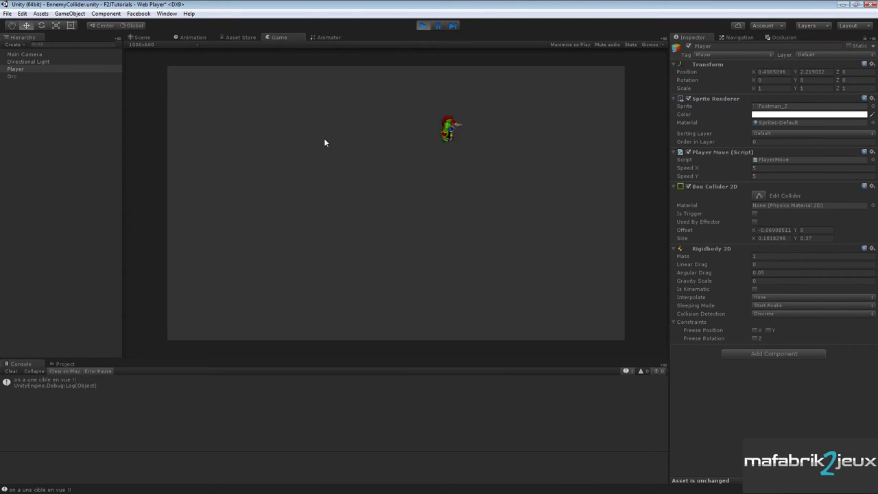
key(Left)
key(Right)
- Keep steering the Player around to watch the Orc snap onto it, then stop play mode
key(Right)
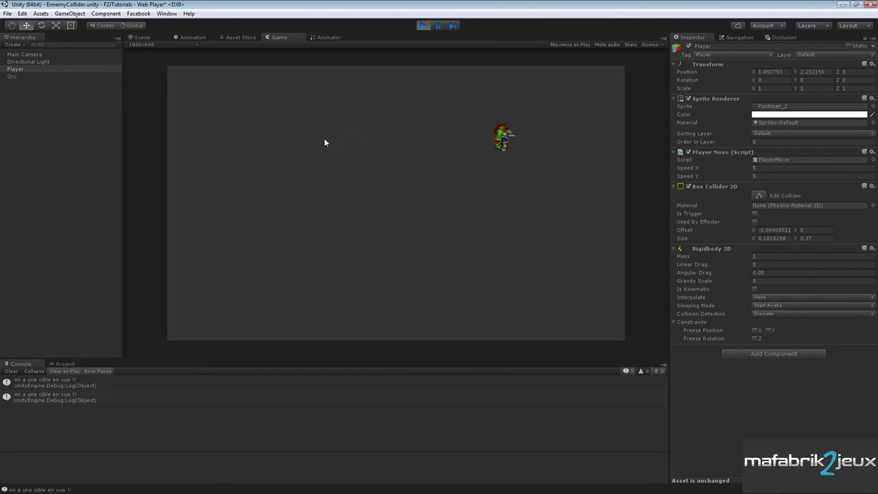
key(Down)
key(Left)
key(Up)
key(Right)
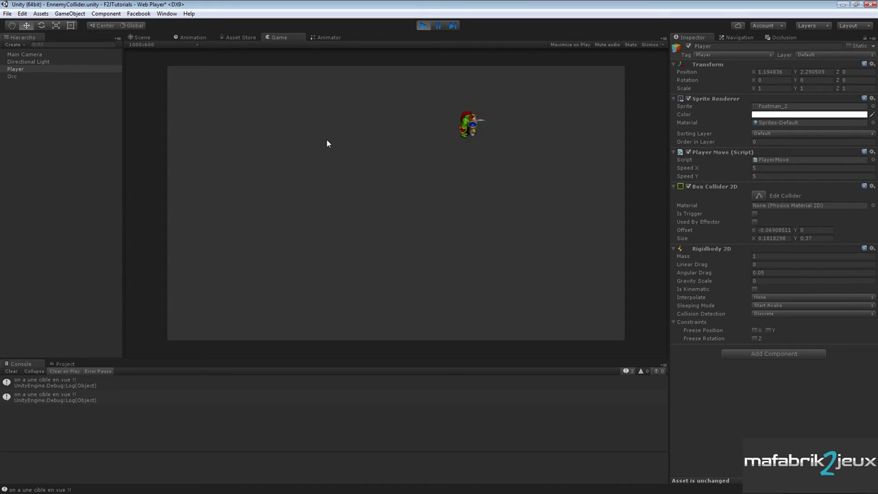
key(Left)
key(Down)
key(Right)
key(Left)
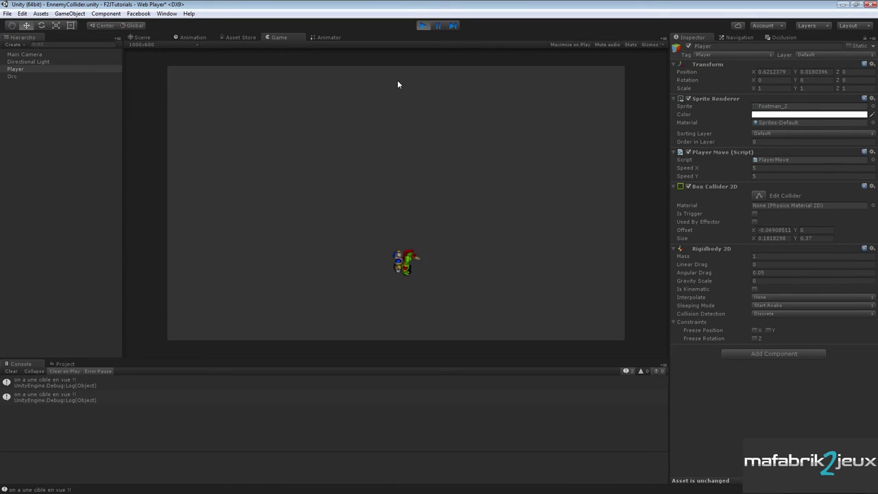
key(Up)
click(423, 25)
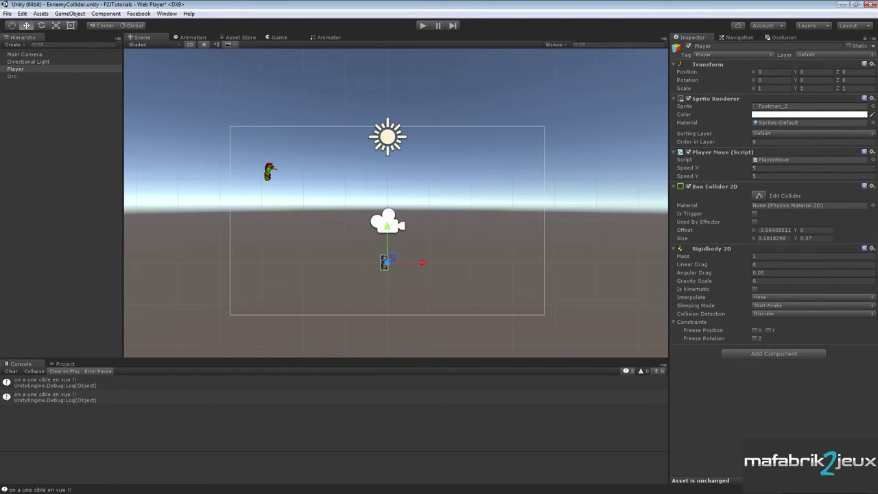
- Annotate the position statement on line 24 with the comment //téléporte directement
key(alt+Tab)
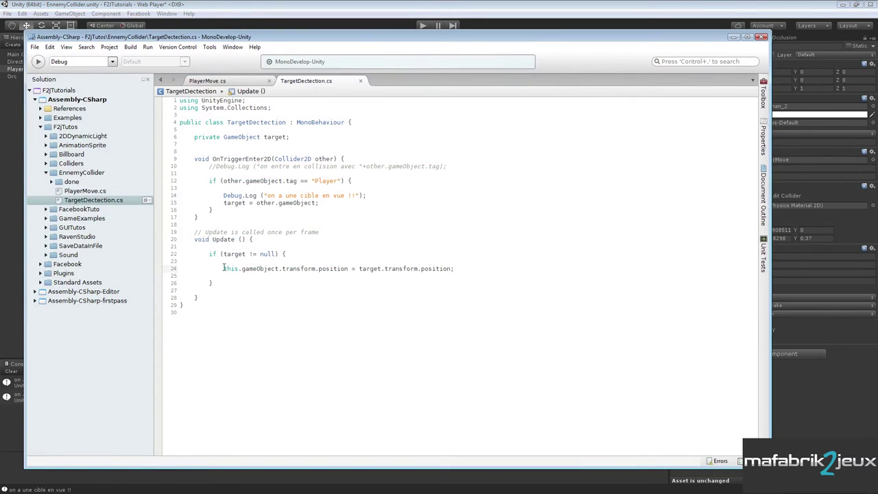
drag(223, 268, 454, 268)
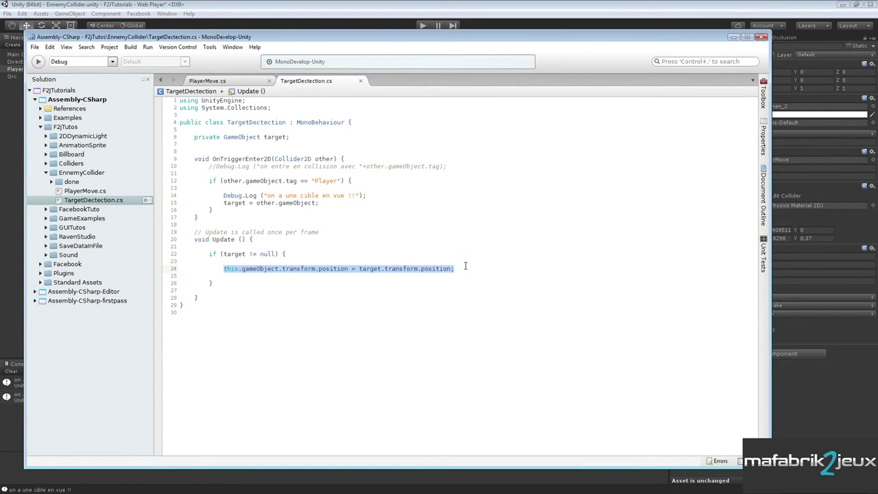
click(463, 269)
text(//)
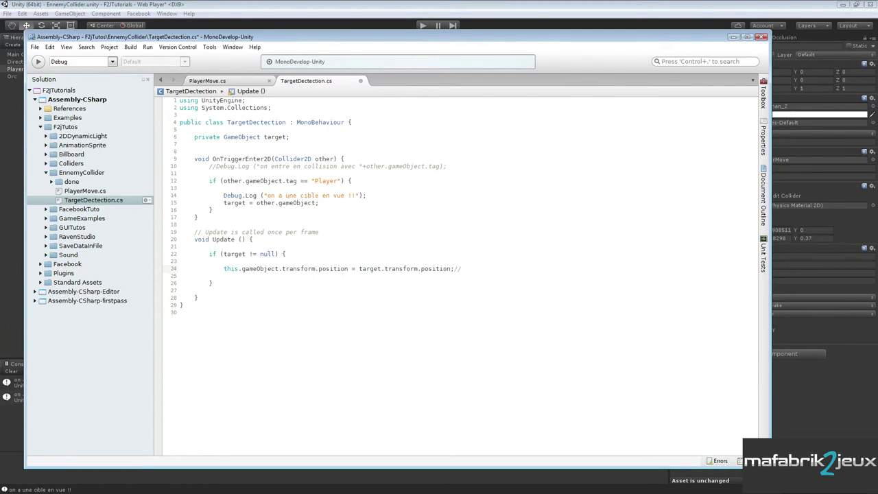
text(téléporte direct)
text(ement)
- Wrap the if-block on lines 22–26 in /* */ and save the script
click(208, 253)
text(/*)
click(214, 283)
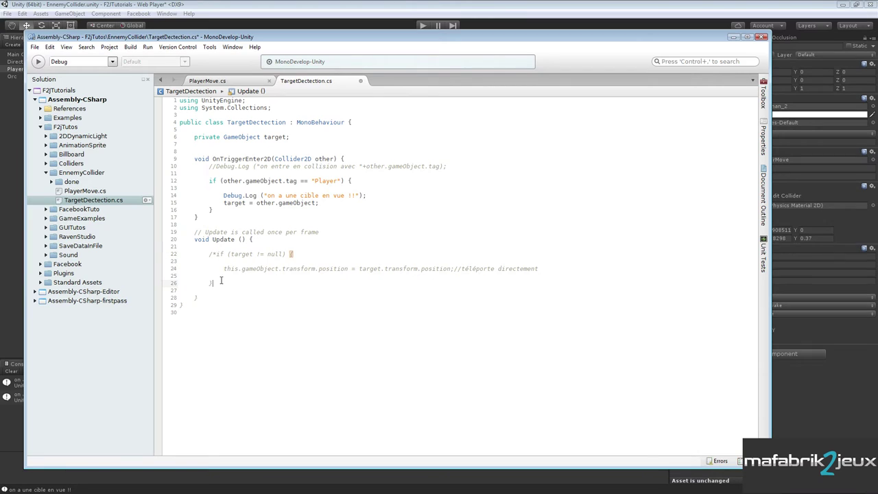
text(*/)
key(ctrl+s)
click(346, 14)
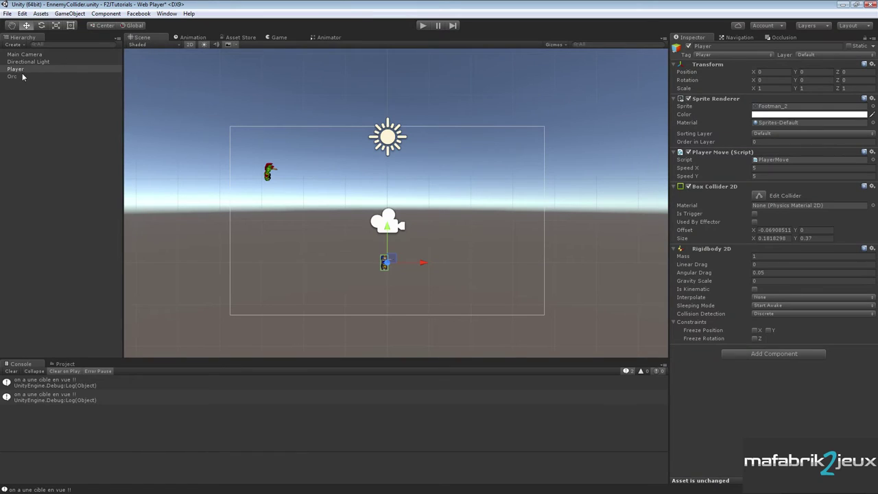
- Give the Orc object a Box Collider 2D component
click(22, 76)
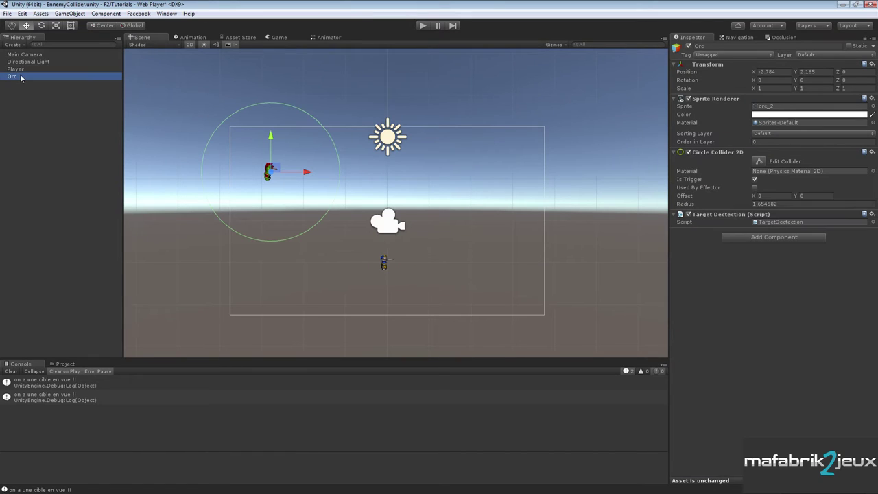
click(757, 238)
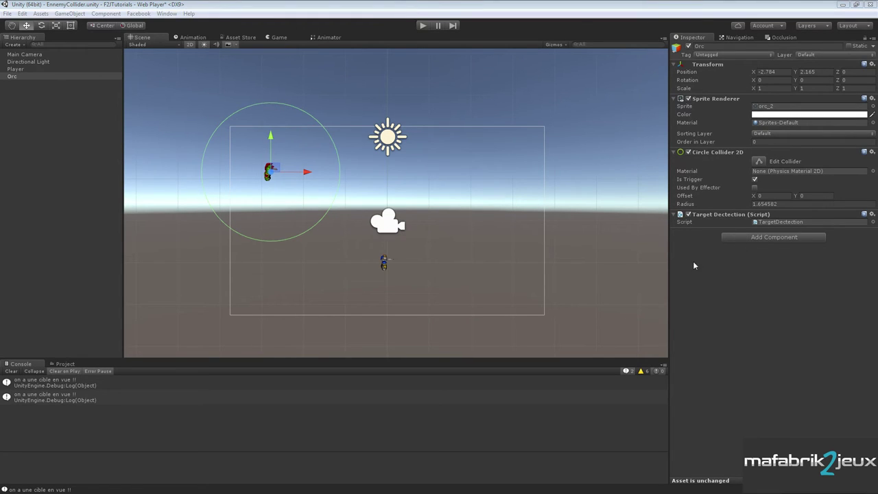
click(748, 283)
- Add a Rigidbody 2D to the Orc and set its Gravity Scale to 0
scroll(297, 208, up, 2)
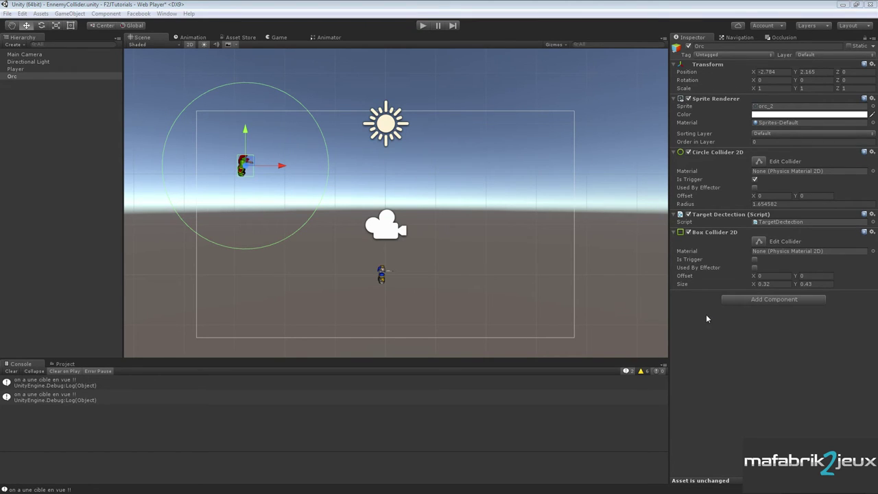
click(739, 344)
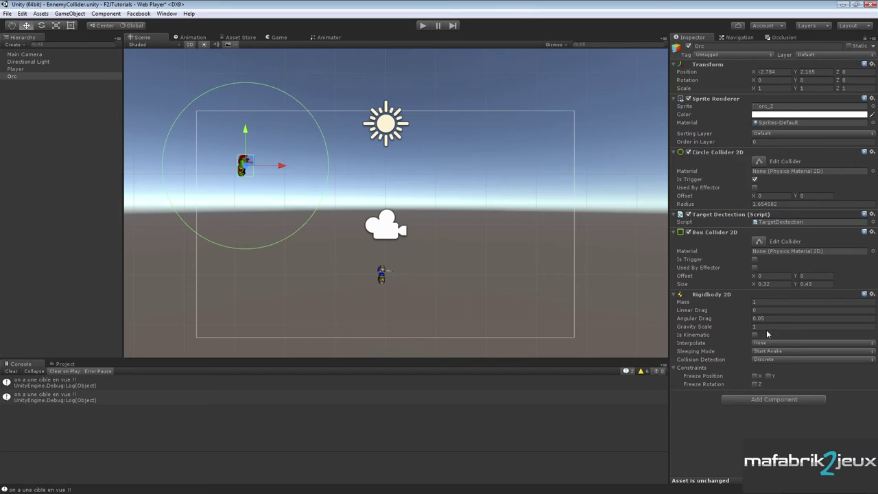
click(763, 327)
text(0)
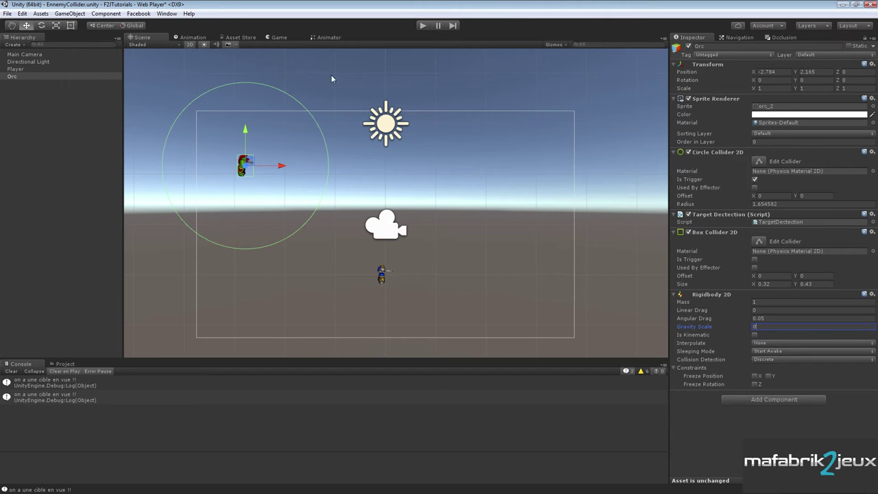
key(Return)
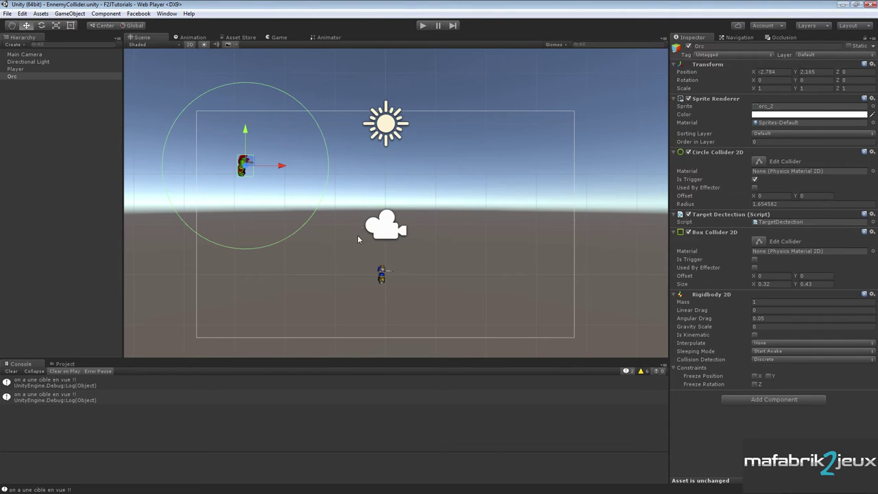
- Play the scene, move the Player around near the stationary Orc with the arrow keys, then stop and return to TargetDectection.cs
click(425, 26)
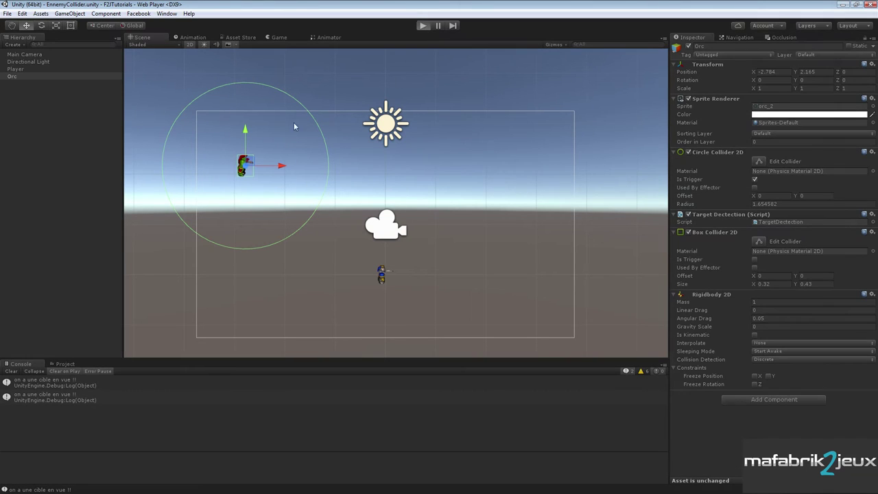
key(ctrl+p)
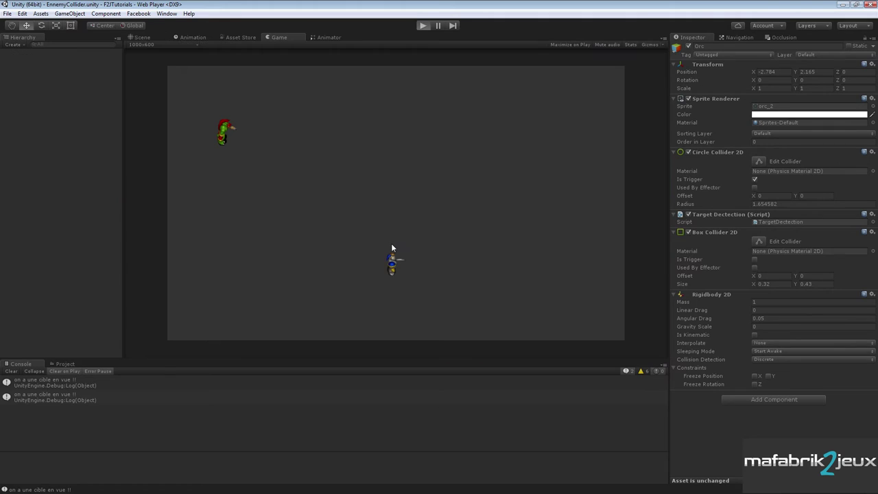
key(Up)
key(Left)
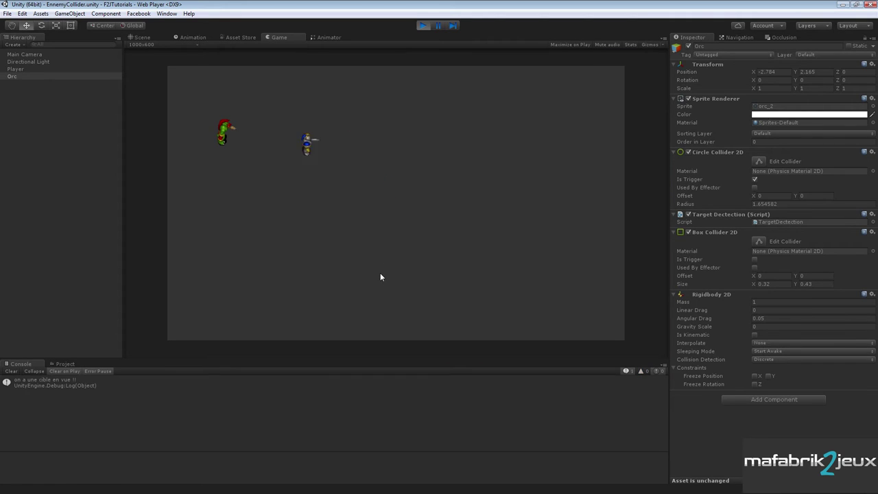
key(Right)
key(Right)
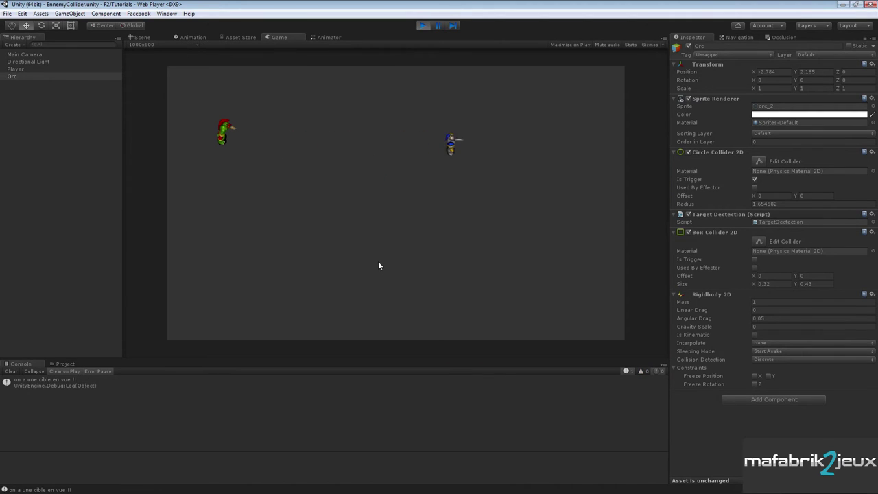
key(Left)
key(Up)
key(Down)
key(Right)
click(422, 27)
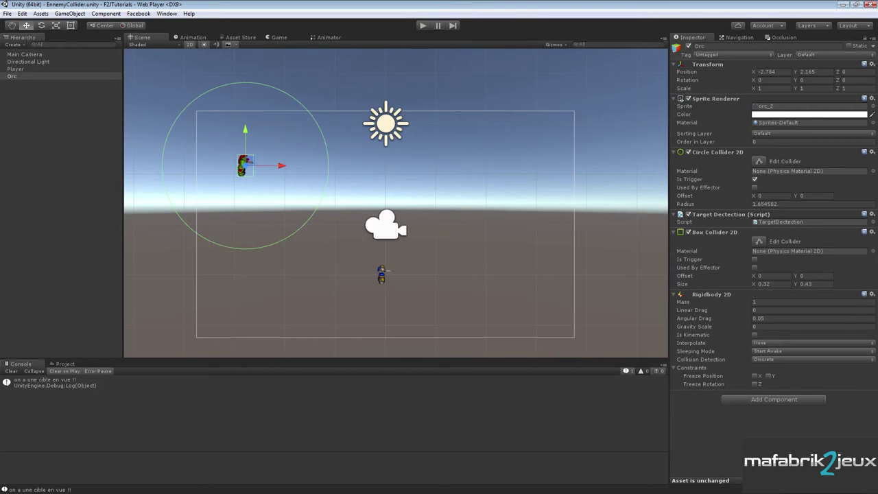
key(alt+Tab)
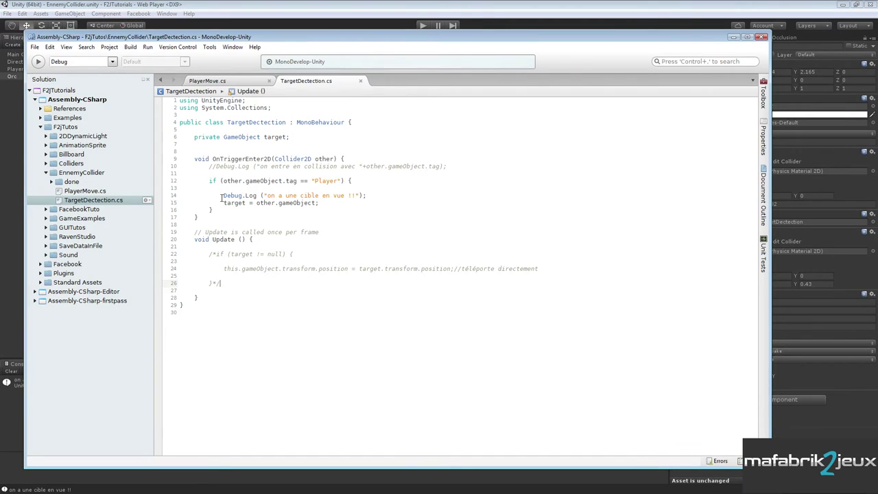
- Highlight and then deselect the debug log and target assignment lines 14–15 in TargetDectection.cs
drag(222, 198, 322, 203)
click(323, 204)
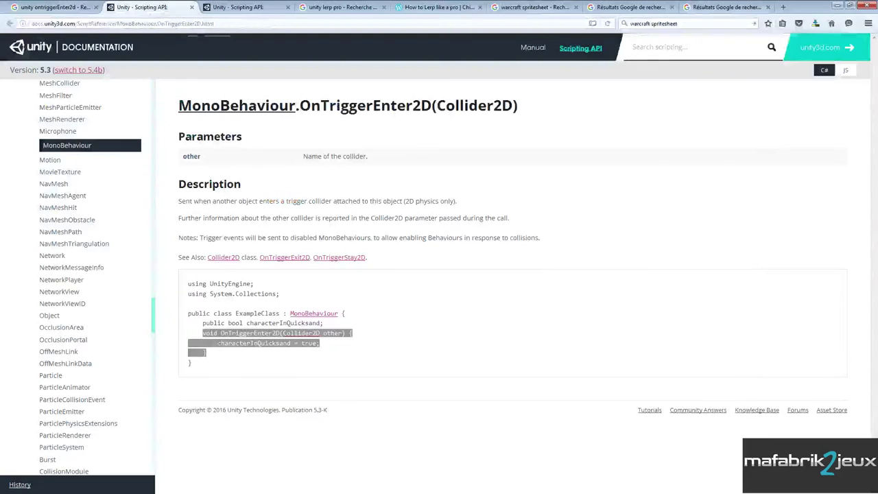
- Open the 'How to Lerp like a pro' article from the unity lerp pro search results
click(334, 9)
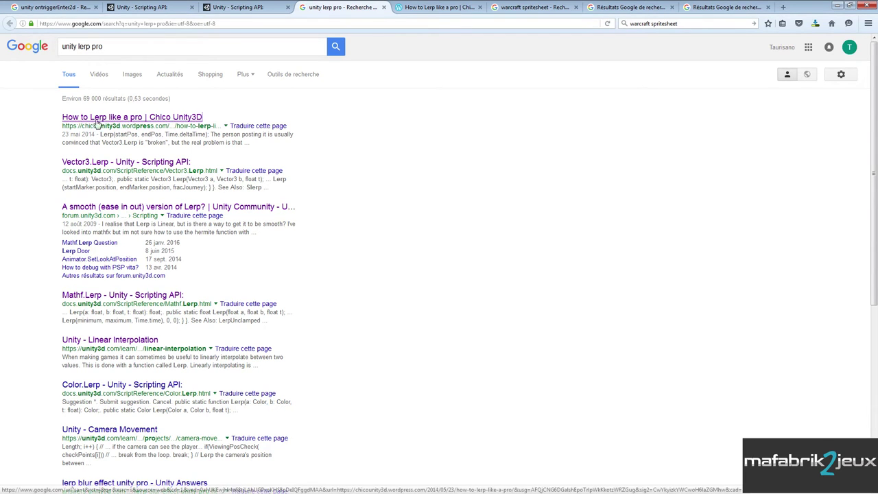
click(430, 7)
scroll(398, 192, up, 5)
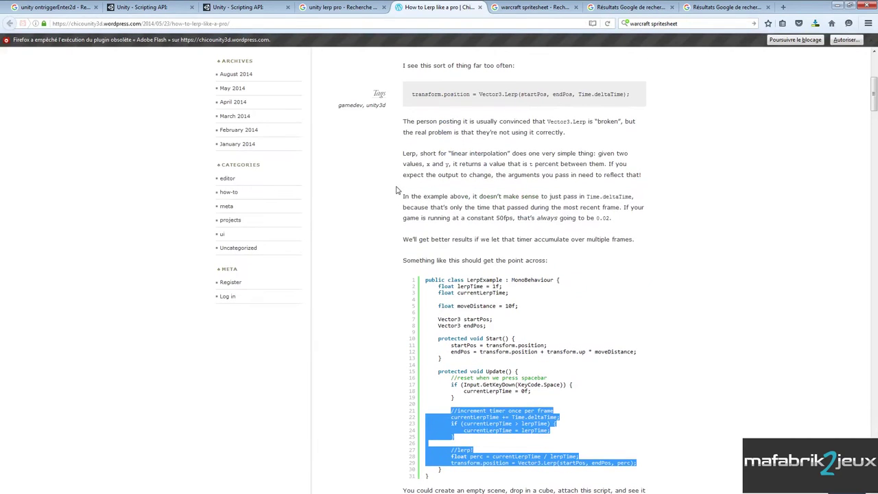
scroll(386, 181, up, 3)
scroll(386, 181, down, 3)
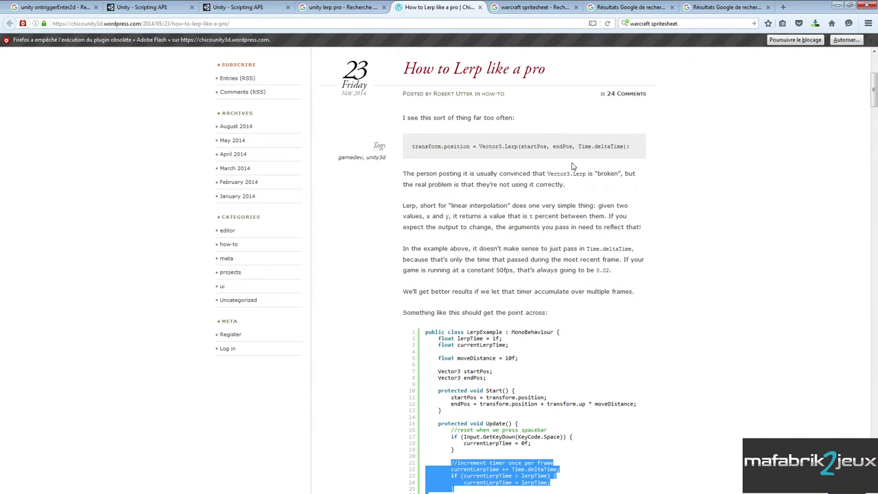
- Examine startPos, endPos and Time.deltaTime in the LerpExample, then select declaration lines 2–9
double_click(528, 146)
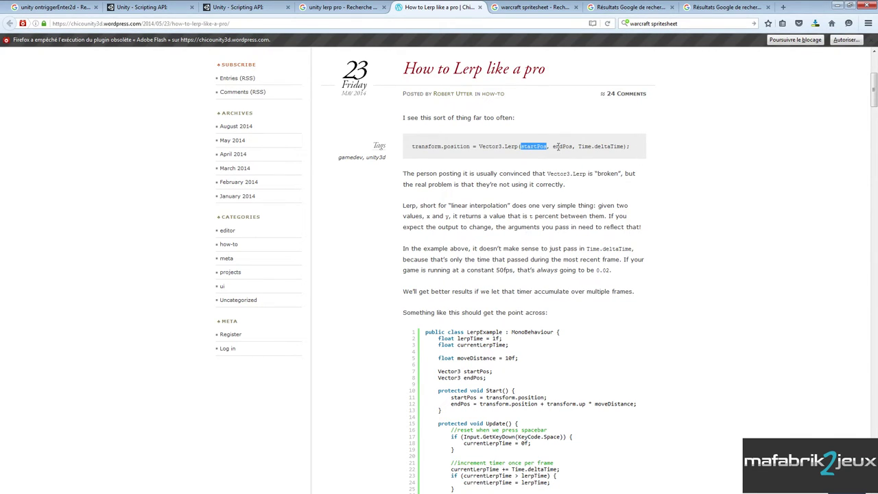
double_click(561, 146)
drag(578, 146, 624, 146)
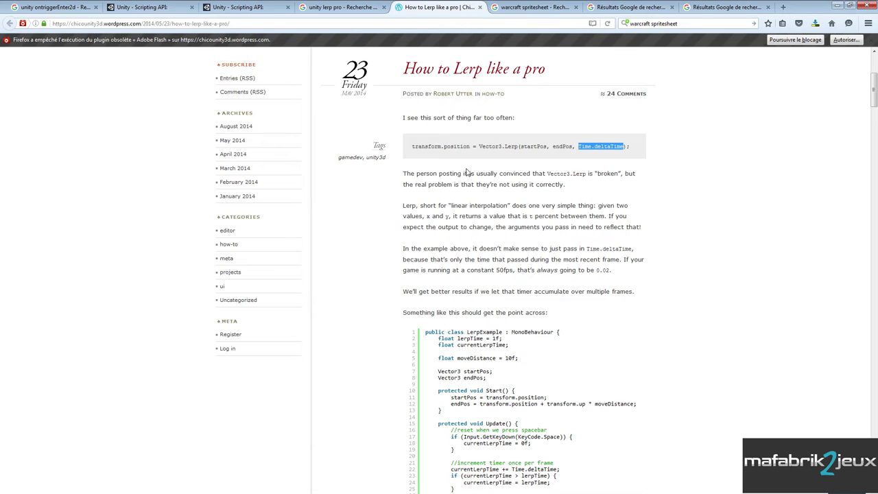
scroll(490, 212, down, 3)
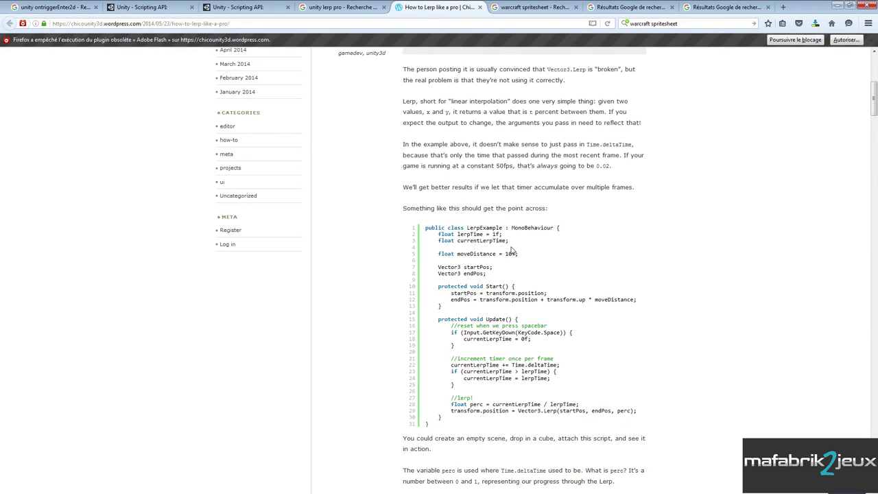
scroll(515, 249, up, 5)
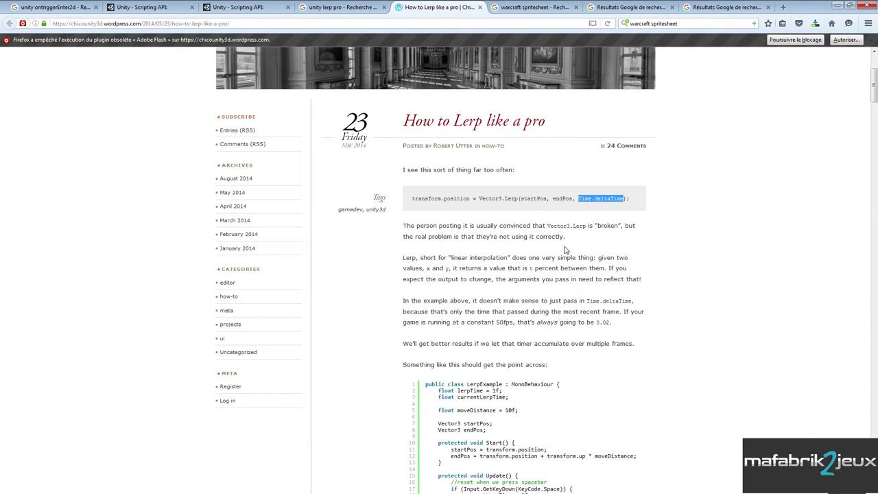
scroll(396, 216, down, 3)
scroll(396, 217, down, 3)
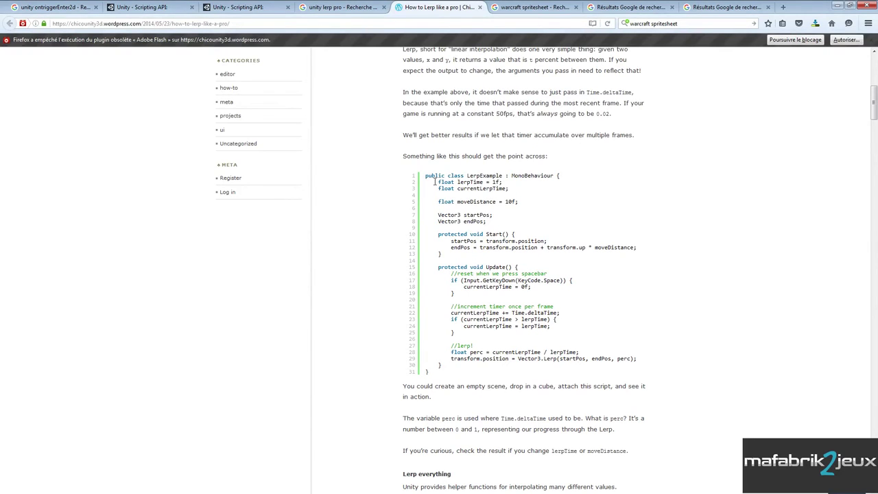
drag(434, 182, 492, 224)
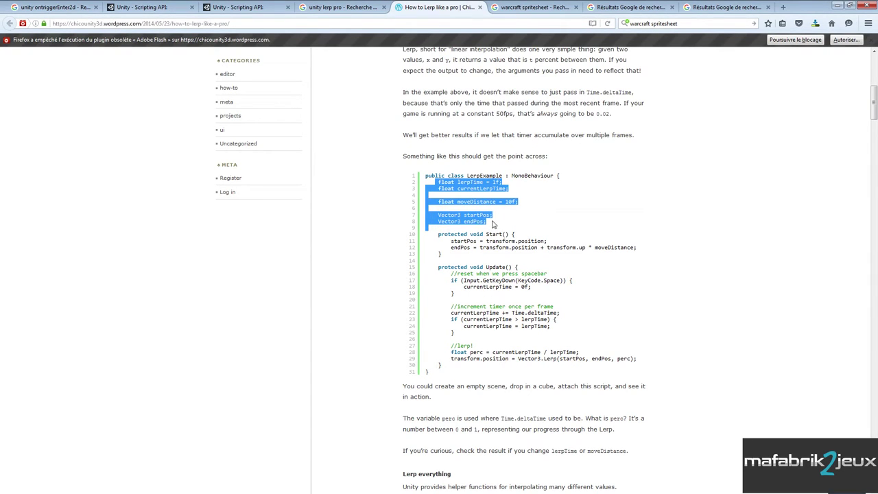
- Paste the copied lerp declarations into TargetDectection below the target field
key(alt+Tab)
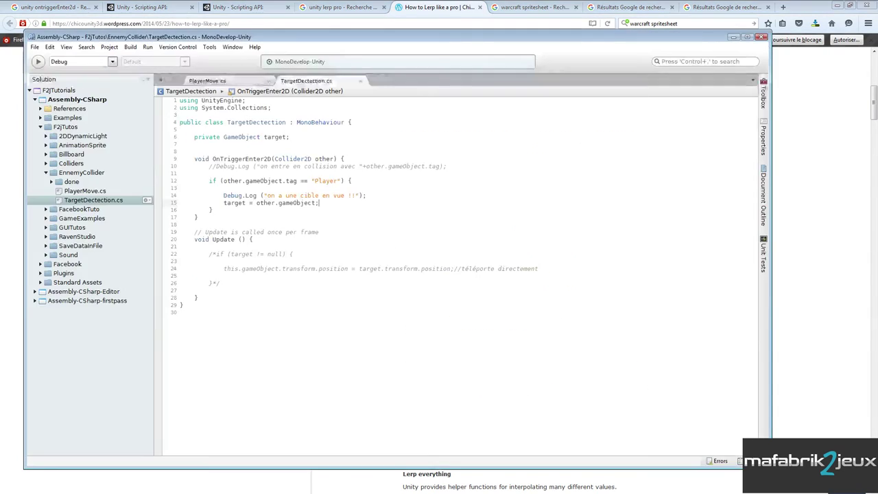
key(Return)
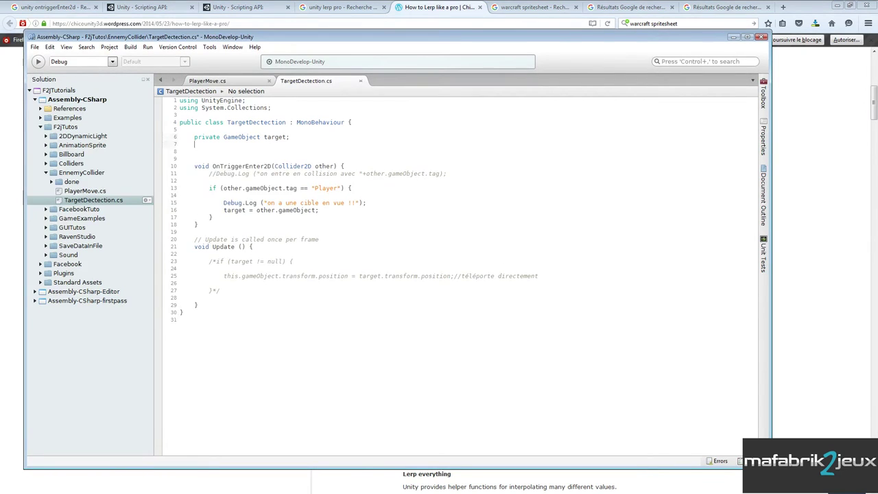
key(ctrl+v)
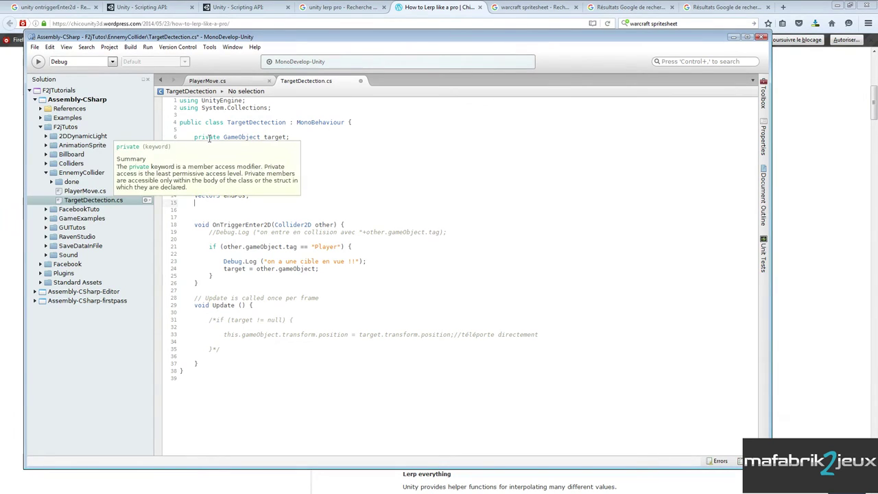
- Review the new fields lerpTime = 1f, currentLerpTime, moveDistance, startPos and endPos
double_click(229, 153)
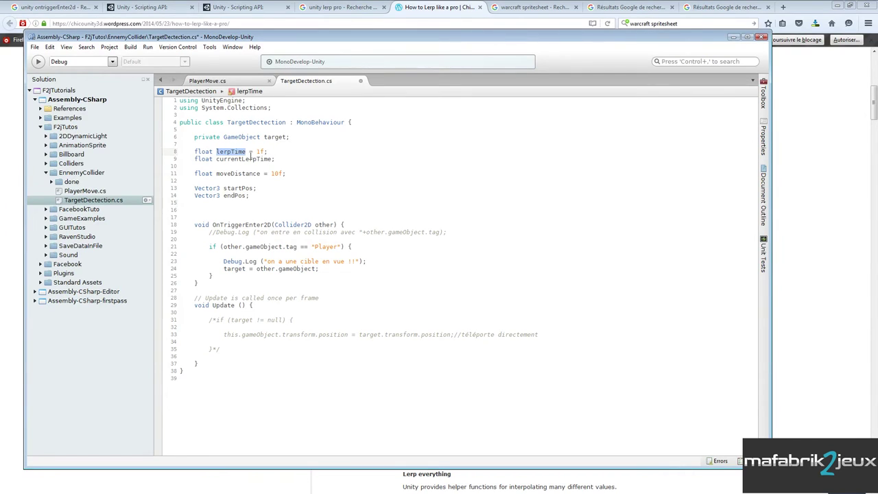
drag(255, 152, 267, 151)
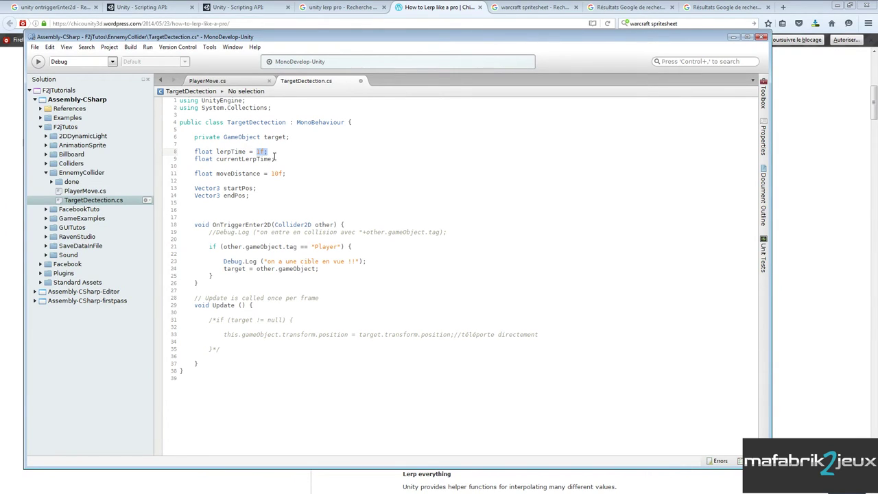
click(243, 159)
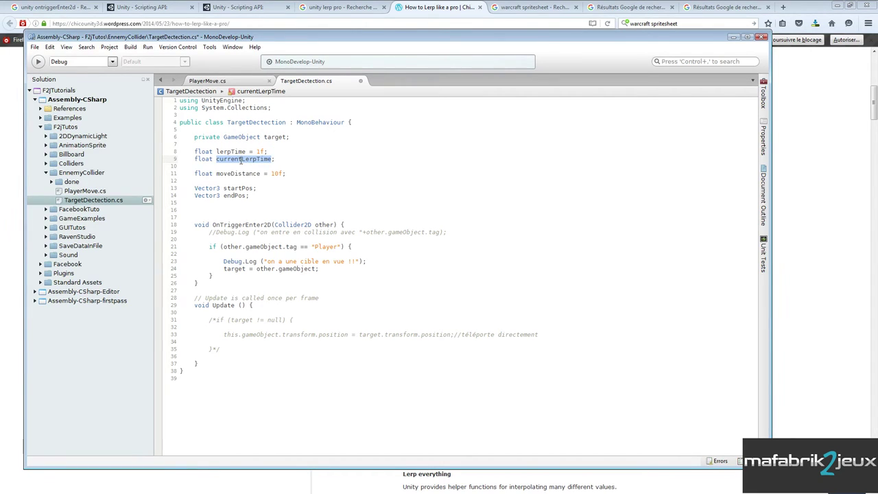
drag(256, 152, 265, 152)
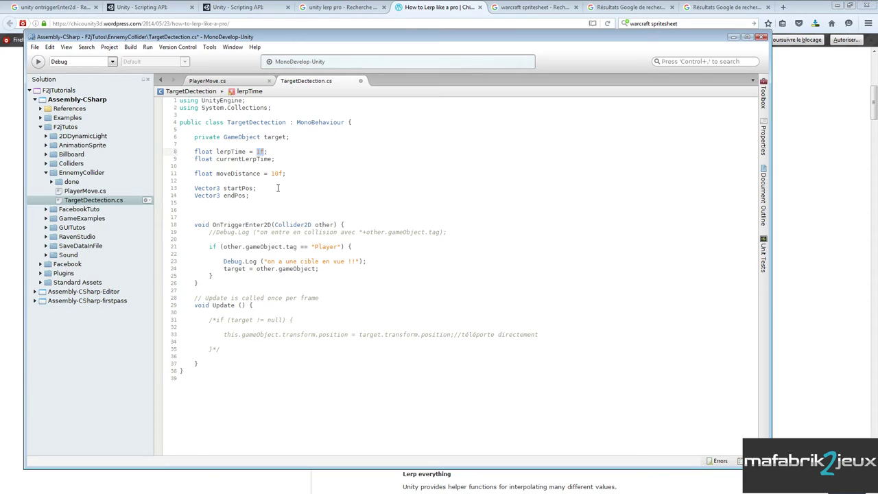
click(286, 174)
double_click(236, 174)
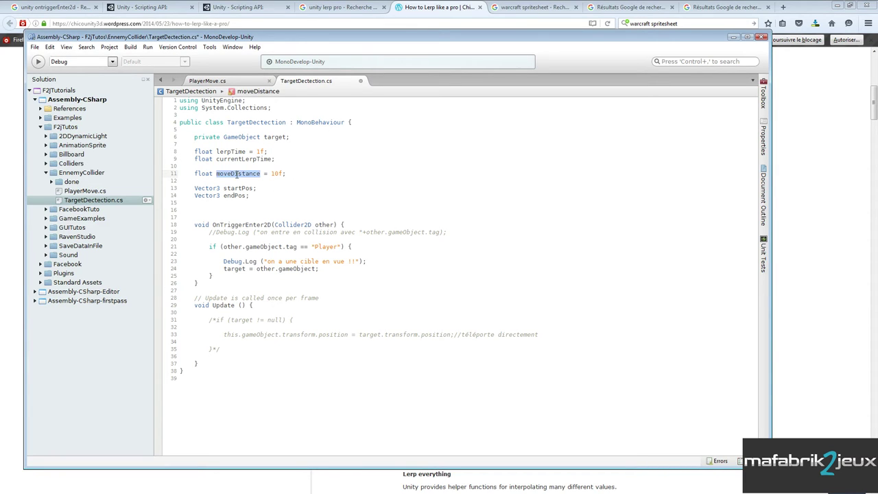
click(240, 187)
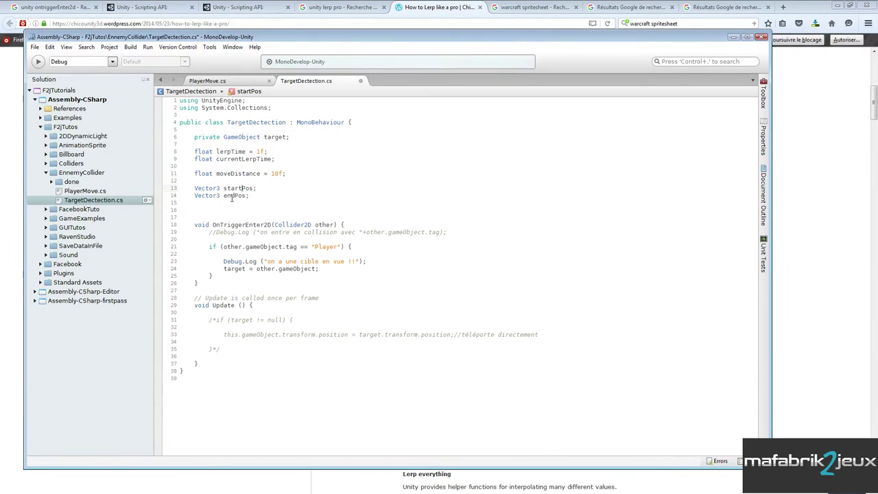
click(233, 196)
click(424, 10)
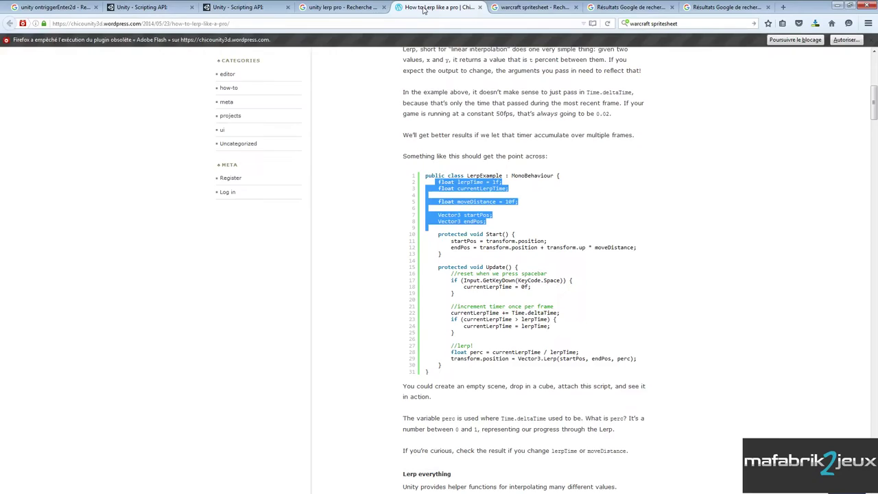
- Go over the tutorial's startPos/endPos assignments in Start, the currentLerpTime reset and timer increment
click(447, 240)
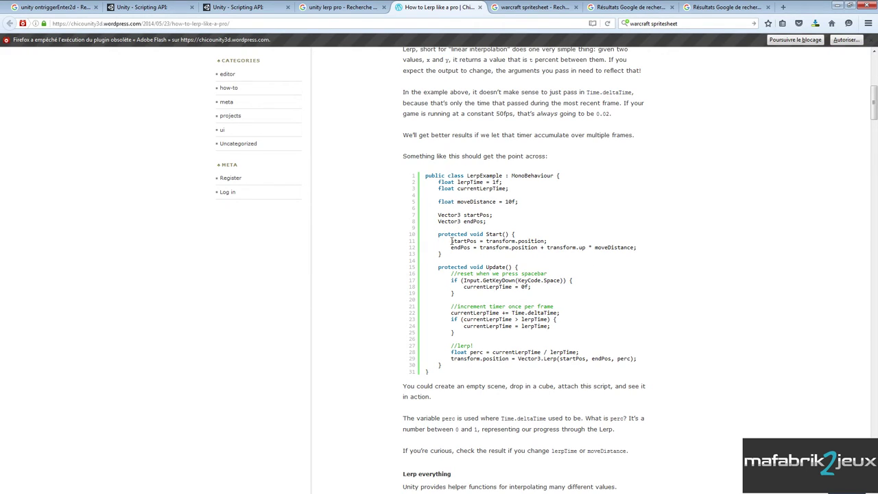
drag(450, 241, 559, 240)
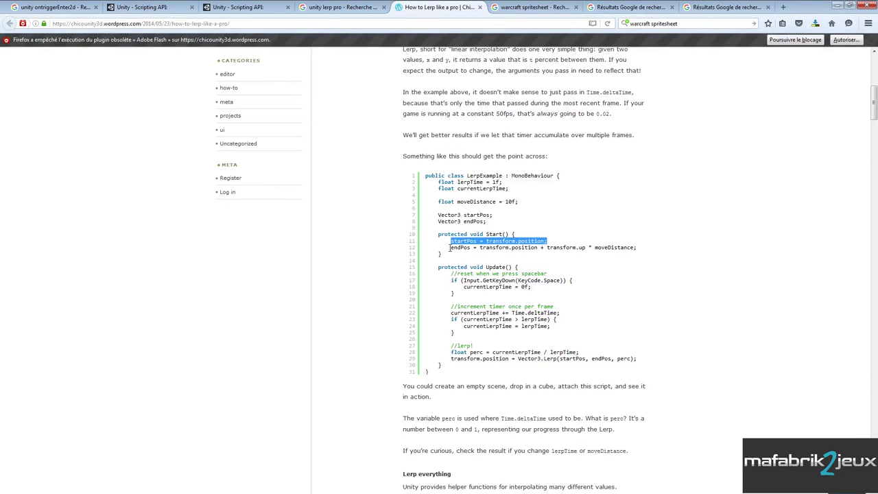
drag(451, 247, 638, 248)
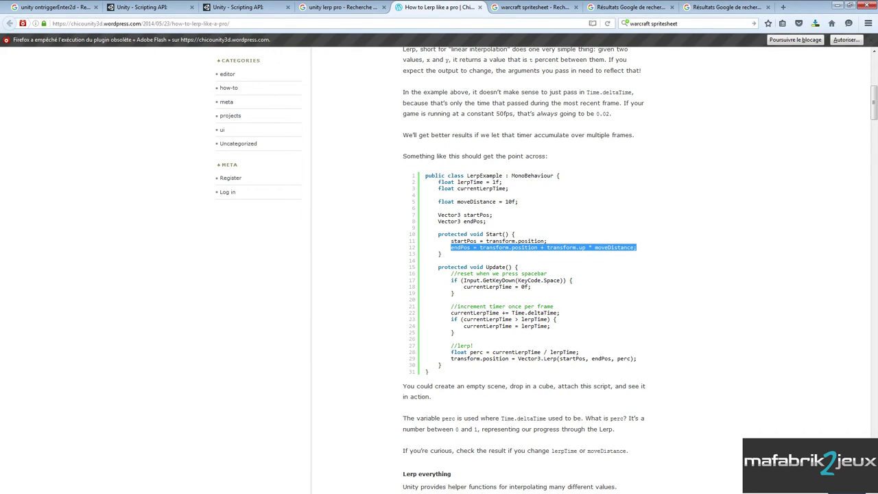
key(alt+Tab)
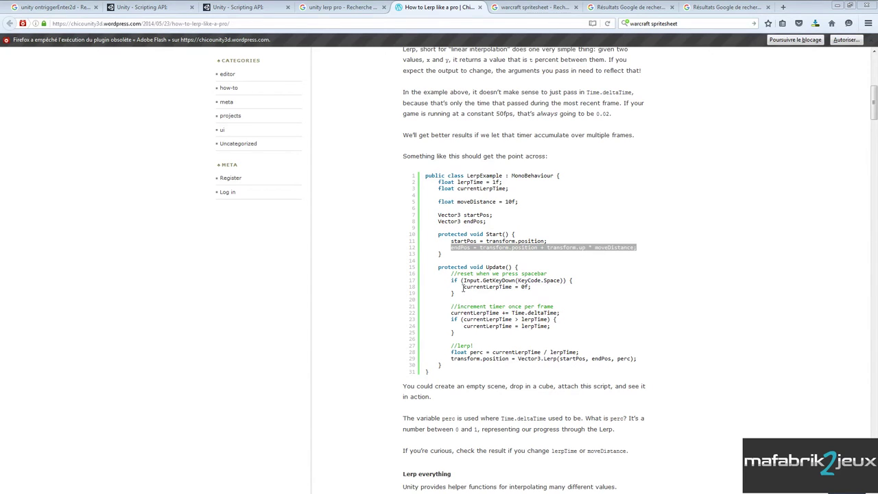
drag(464, 287, 537, 292)
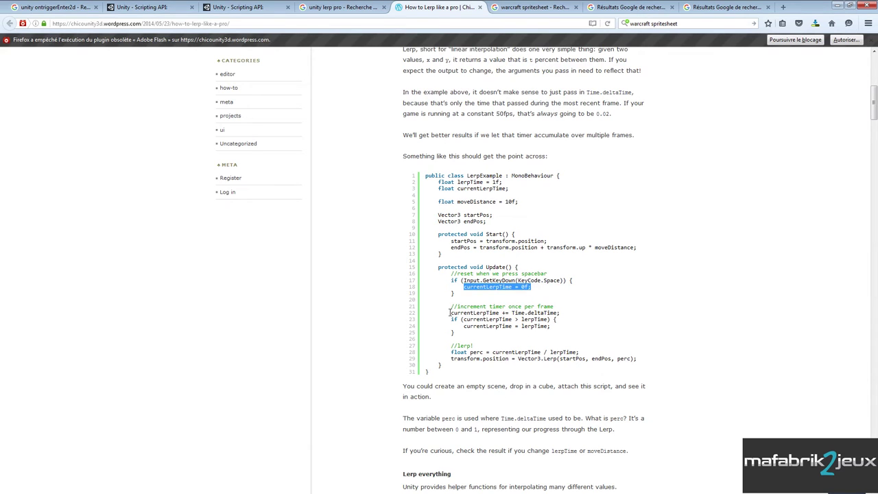
drag(450, 313, 560, 314)
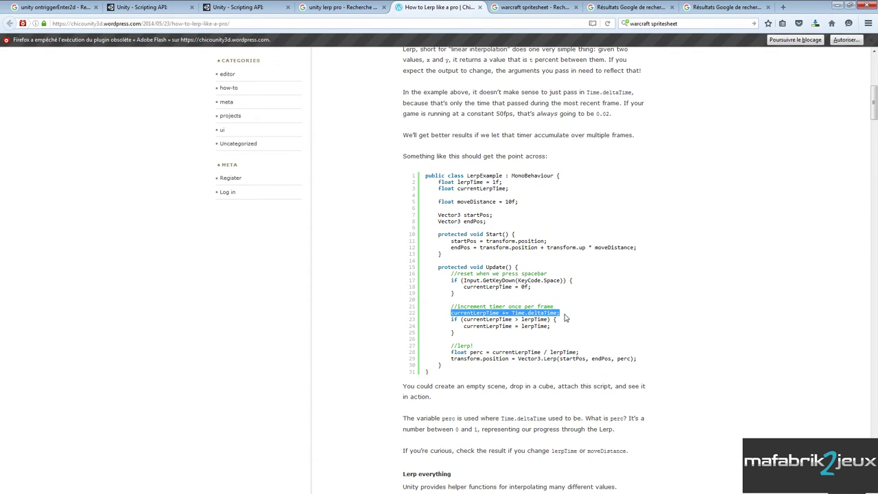
- Examine lerpTime and the Vector3.Lerp call with perc and transform.position in the example
double_click(536, 320)
click(536, 320)
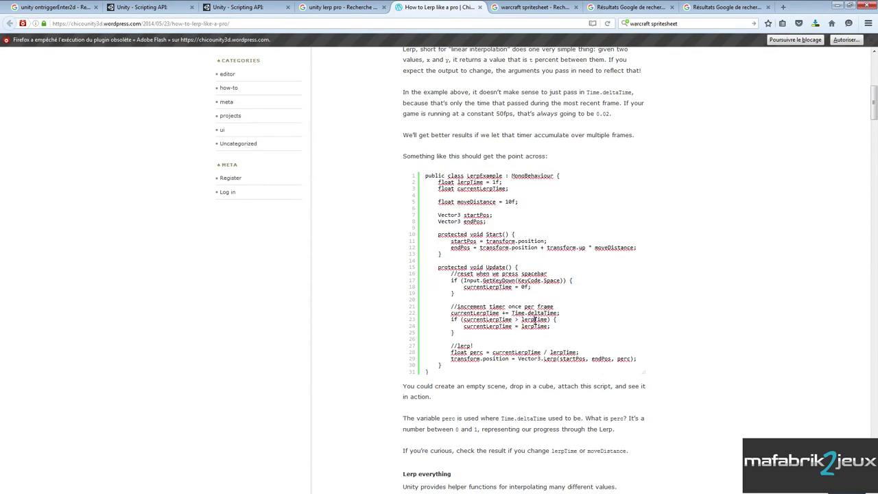
double_click(535, 320)
click(480, 348)
drag(518, 359, 643, 361)
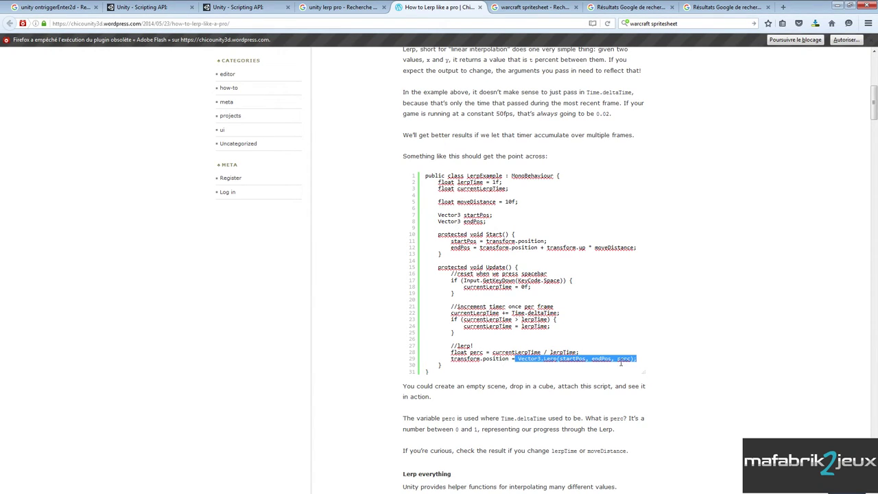
click(603, 361)
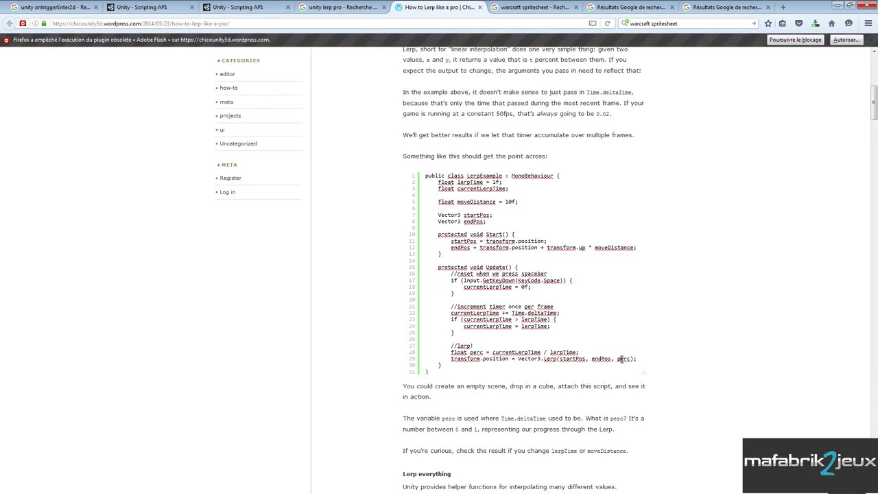
double_click(621, 358)
drag(451, 358, 513, 359)
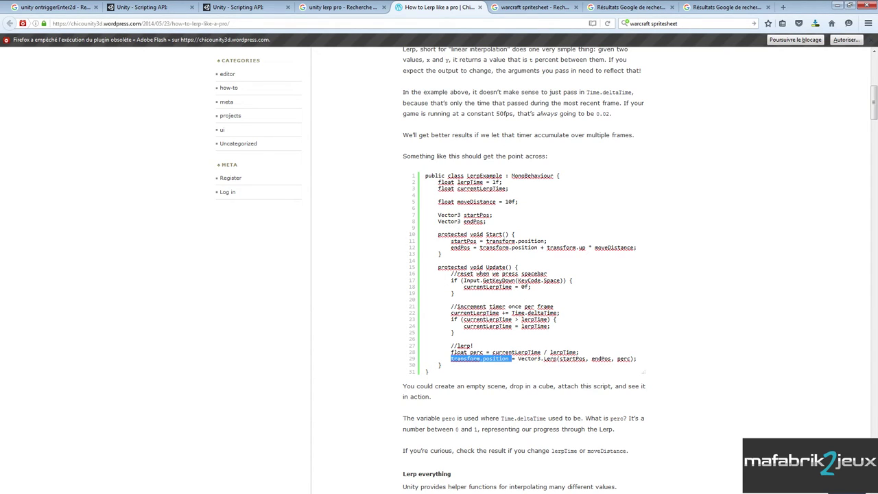
key(alt+Tab)
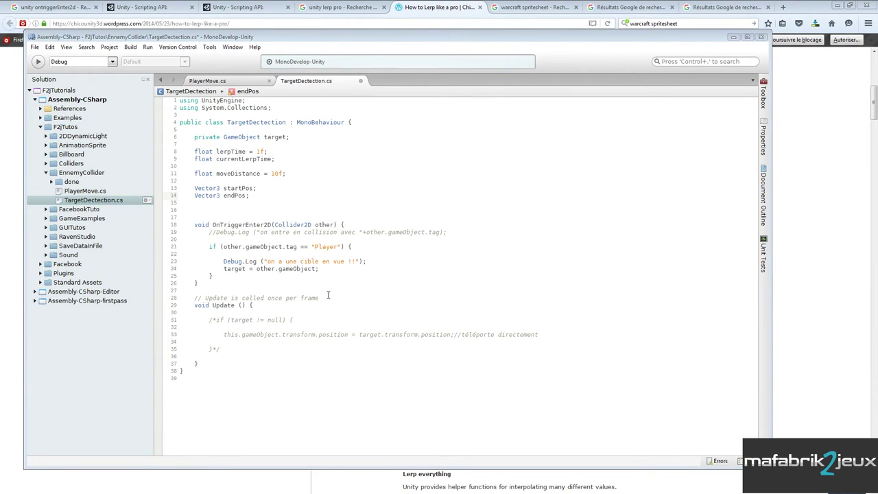
- Paste the updateLerpingParams() call into OnTriggerEnter2D and the method itself below Update
click(329, 269)
key(Return)
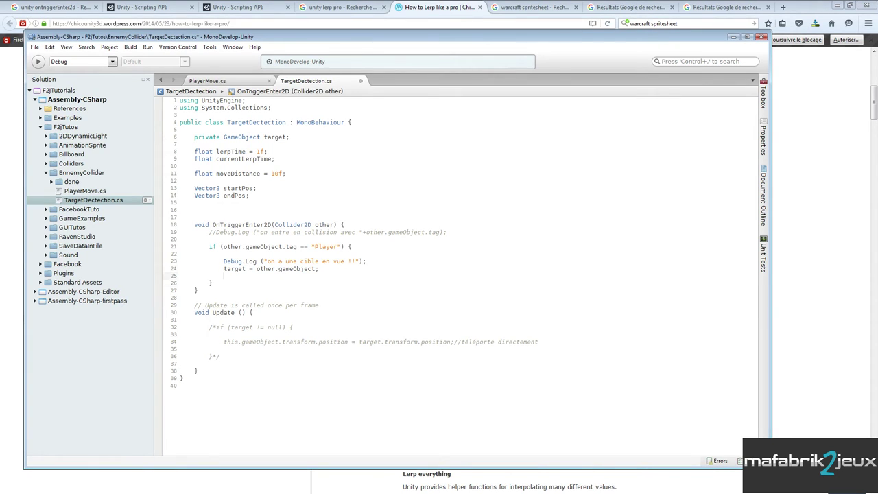
text(//Lerp purpose updateLerpingParams();)
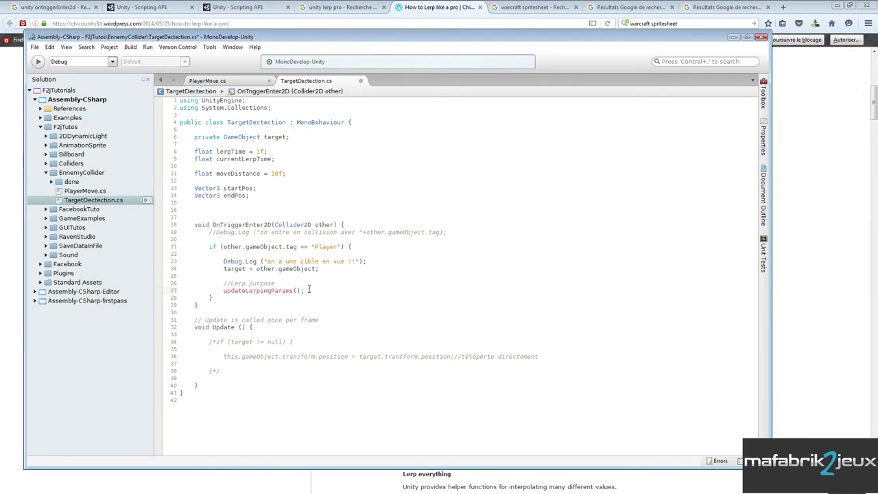
click(307, 291)
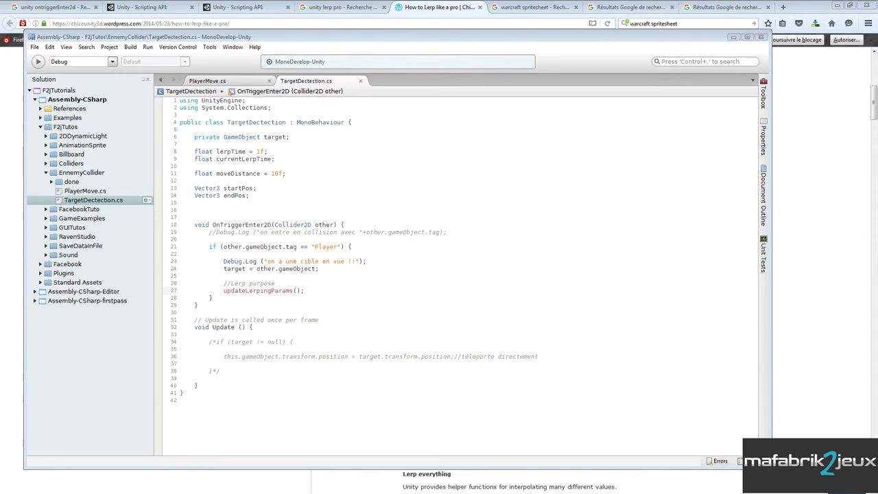
click(215, 385)
key(Return)
key(Return)
text(private void updateLerpingParams(){ 		//Debug.Log ("on update lerping"); 		endPos = target.transform.position; 		startPos = transform.position; 		currentLerpTime = 0f; 		isLerping = true;  	})
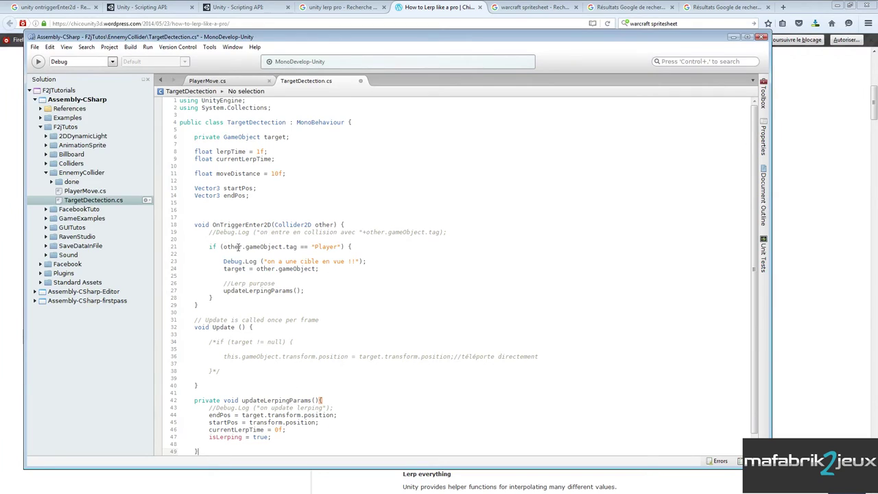
- Declare the field bool isLerping = false, fixing the siLerping typo
click(266, 202)
key(Return)
text(bool si)
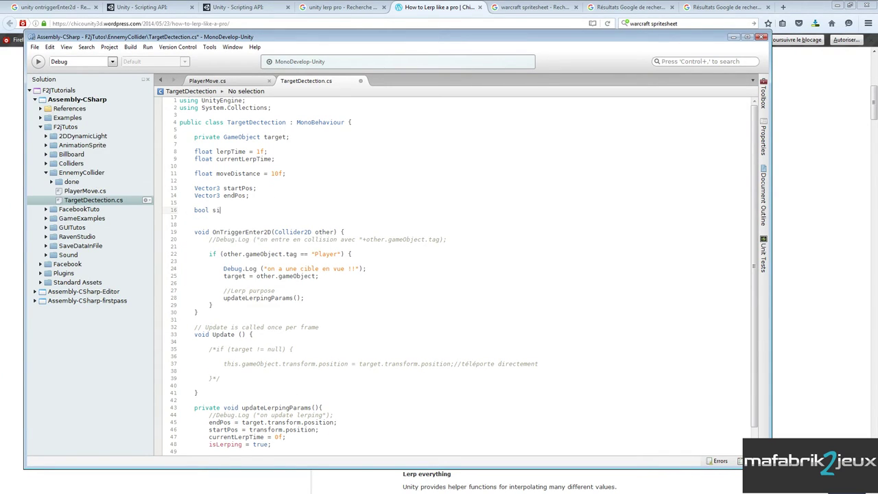
text(Lerping = )
text(false;)
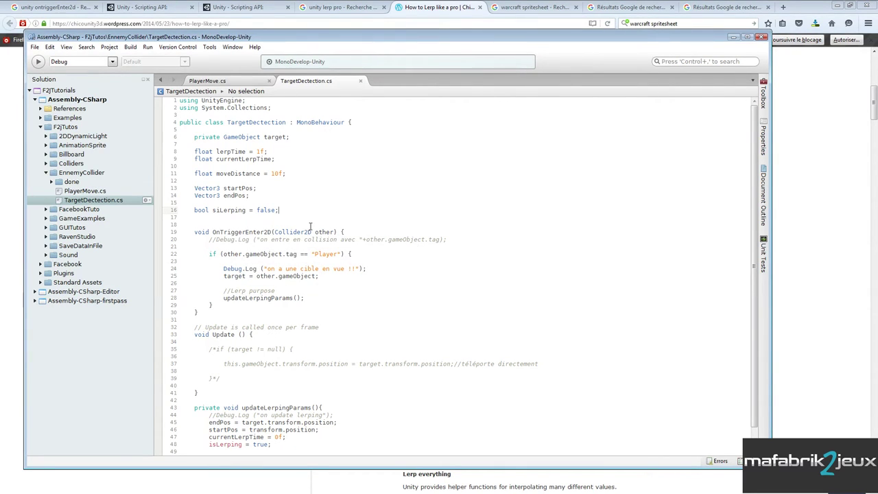
click(216, 210)
key(BackSpace)
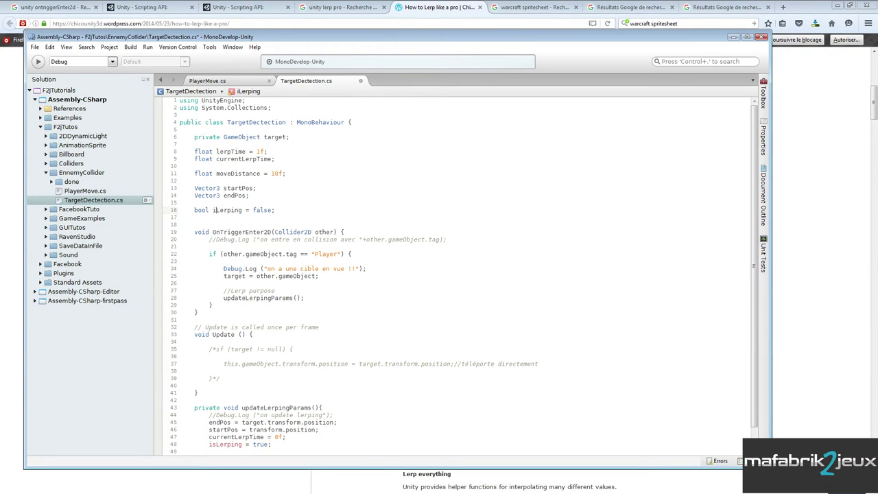
text(s)
click(280, 210)
- Review the target assignment and updateLerpingParams' endPos, startPos, currentLerpTime and isLerping lines
scroll(288, 226, down, 1)
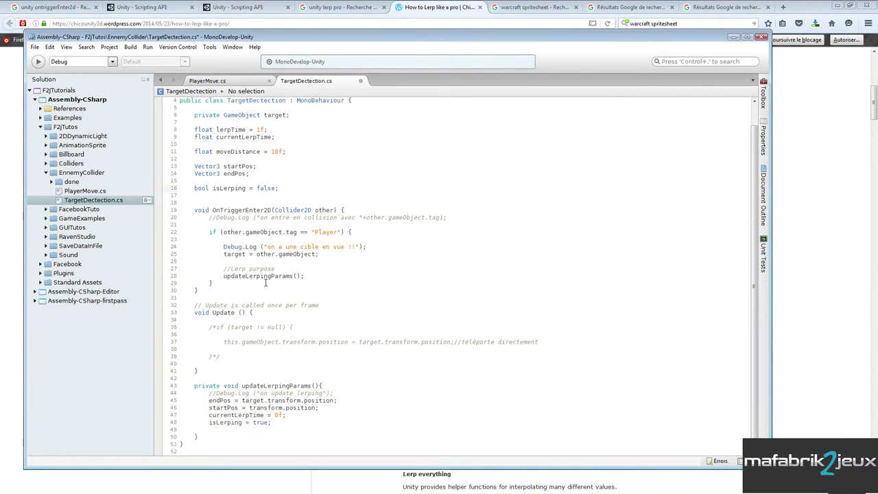
drag(222, 254, 331, 253)
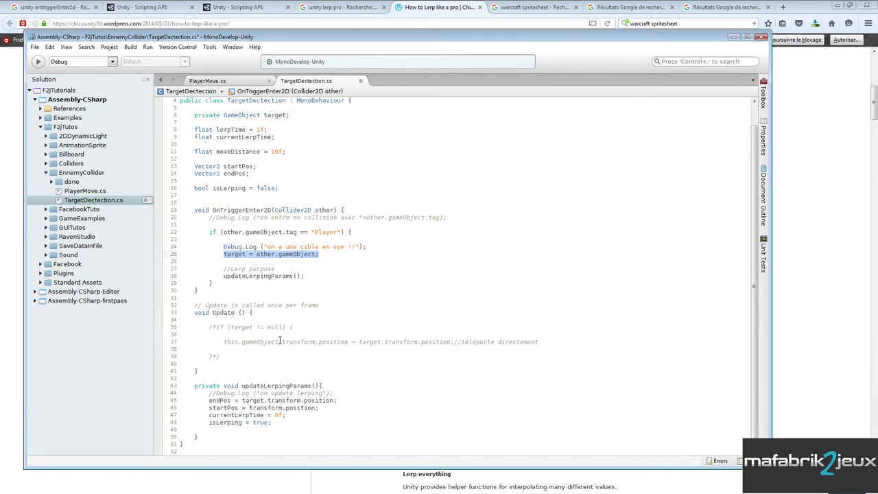
drag(209, 400, 340, 400)
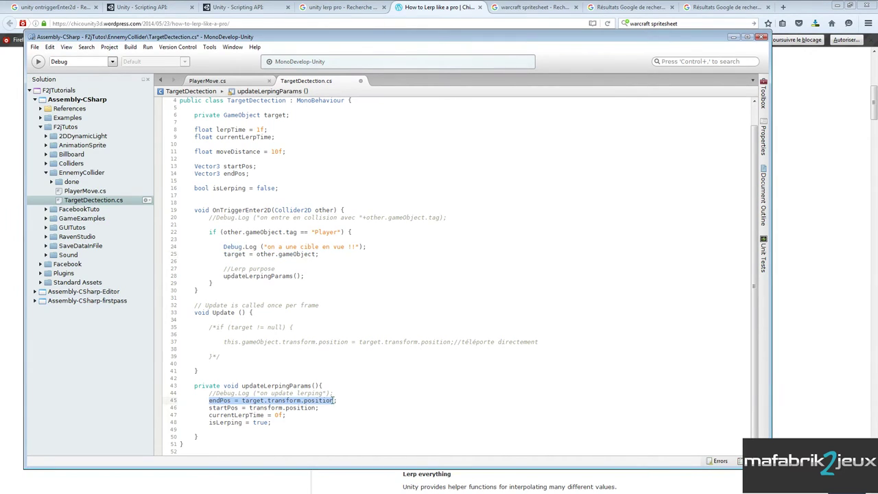
click(244, 402)
click(218, 408)
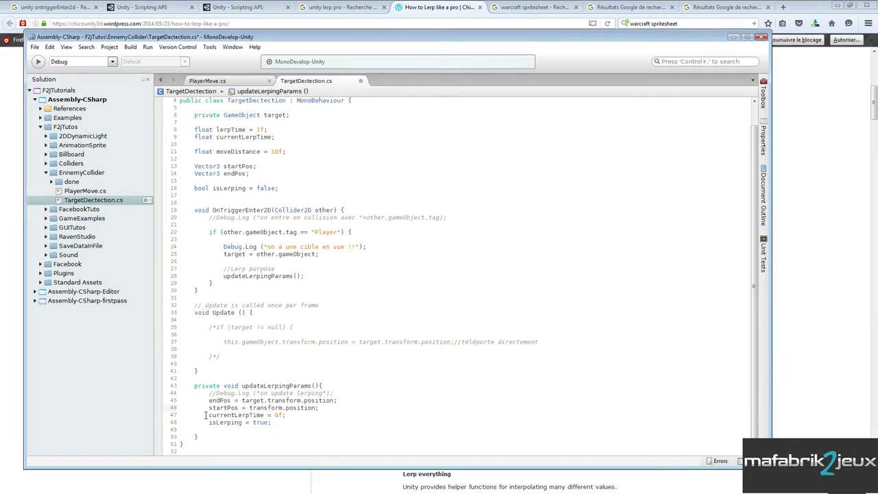
drag(208, 415, 295, 415)
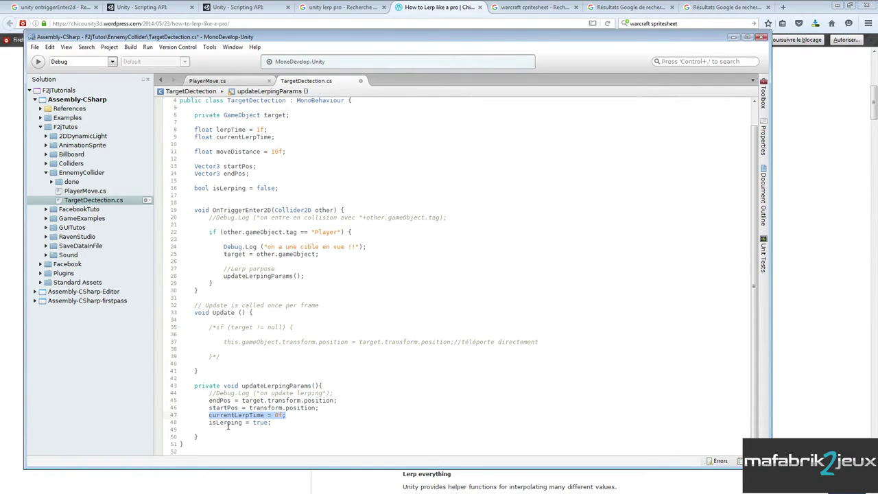
click(276, 422)
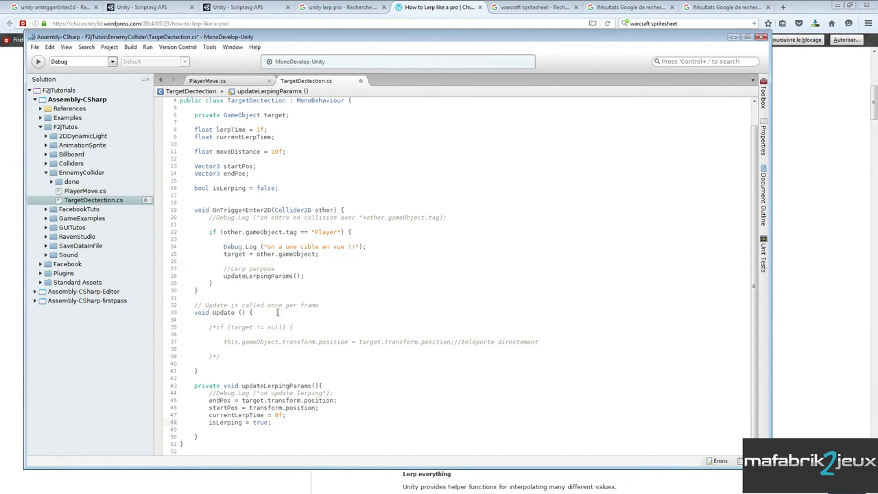
click(223, 356)
- Add an empty 'if (isLerping) { }' block inside Update
key(Return)
key(Return)
text(if ()
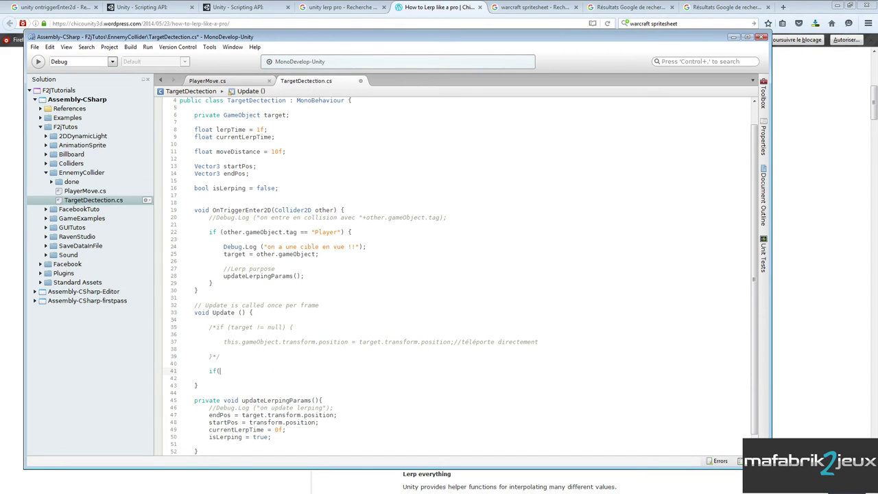
text(isL)
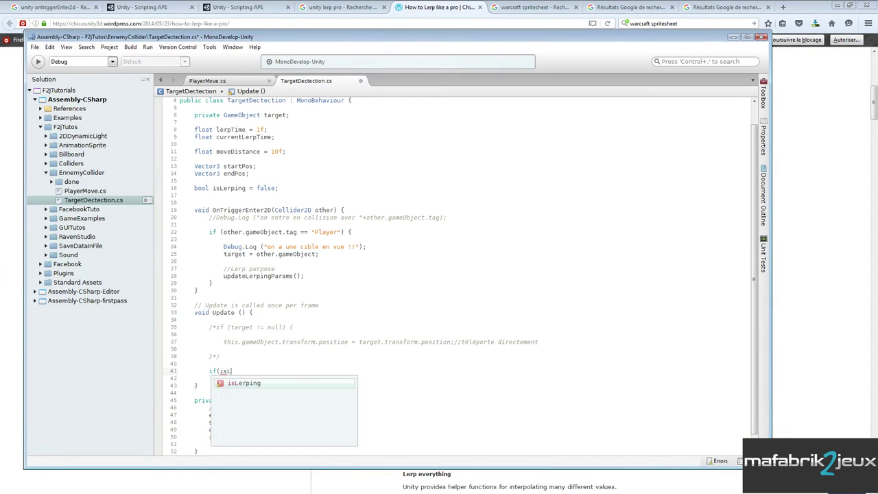
text(erping)
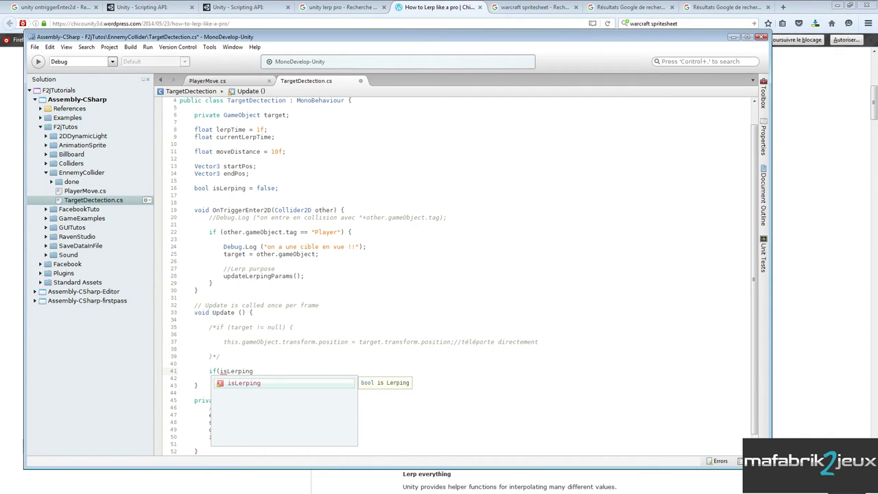
text() {)
key(Return)
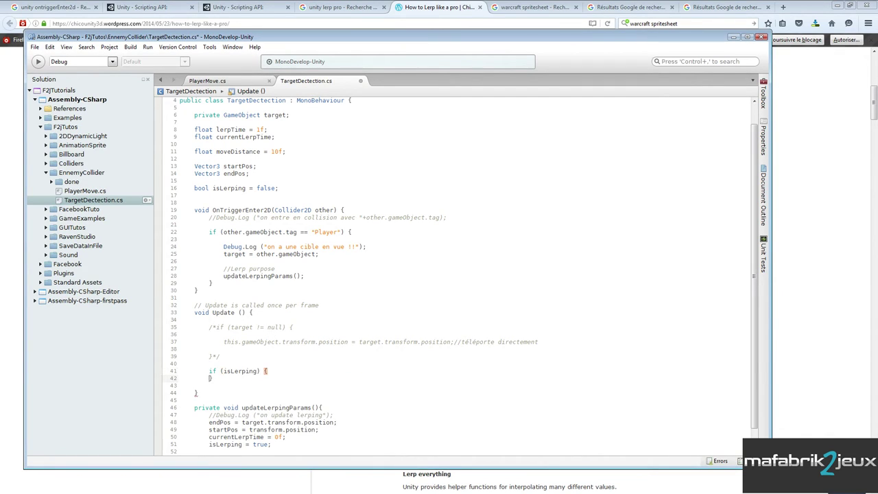
key(Return)
key(Return)
key(Return)
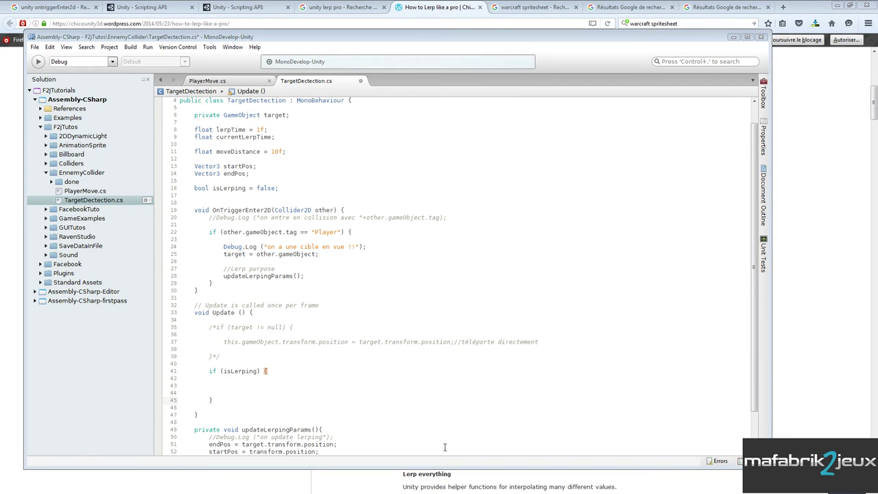
- Paste the timer and Vector3.Lerp(startPos, endPos, perc) lines into the if block and save the script
click(232, 386)
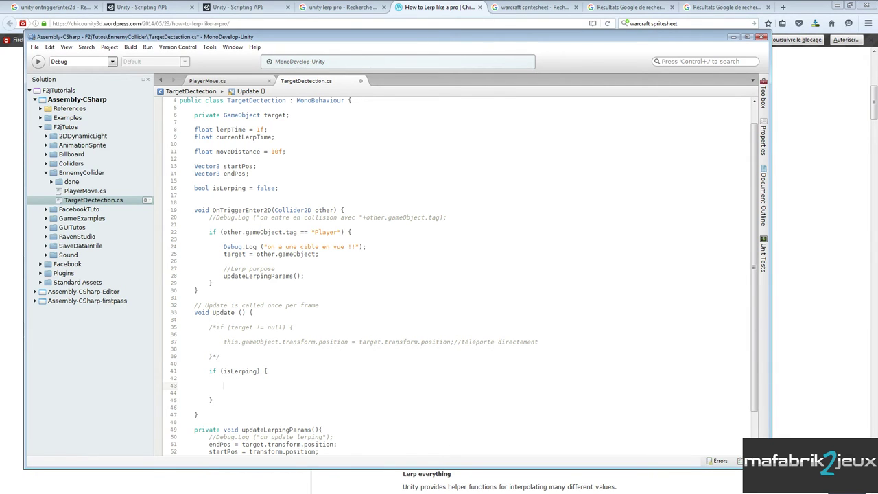
text(//increment timer once per frame 			currentLerpTime += Time.deltaTime;  			if (currentLerpTime > lerpTime) { 				currentLerpTime = lerpTime; 			}  			//lerp! 			float perc = currentLerpTime / lerpTime; 			transform.position = Vector3.Lerp(startPos, endPos, perc);)
scroll(289, 308, down, 5)
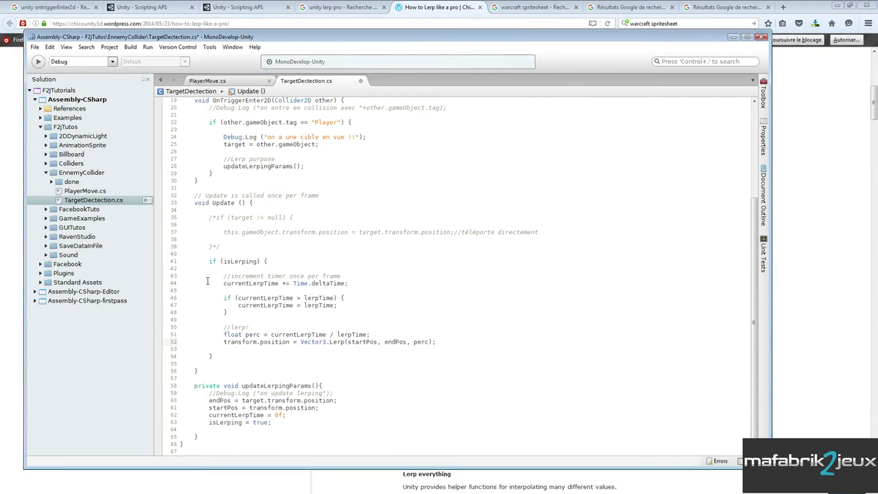
drag(223, 283, 349, 283)
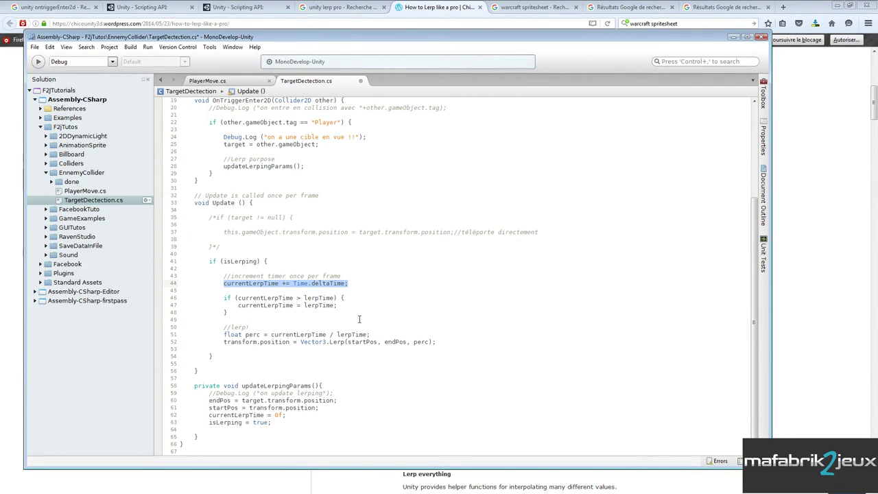
key(ctrl+s)
- Review the updateLerpingParams method and the isLerping, startPos and endPos references in the code
drag(192, 386, 211, 436)
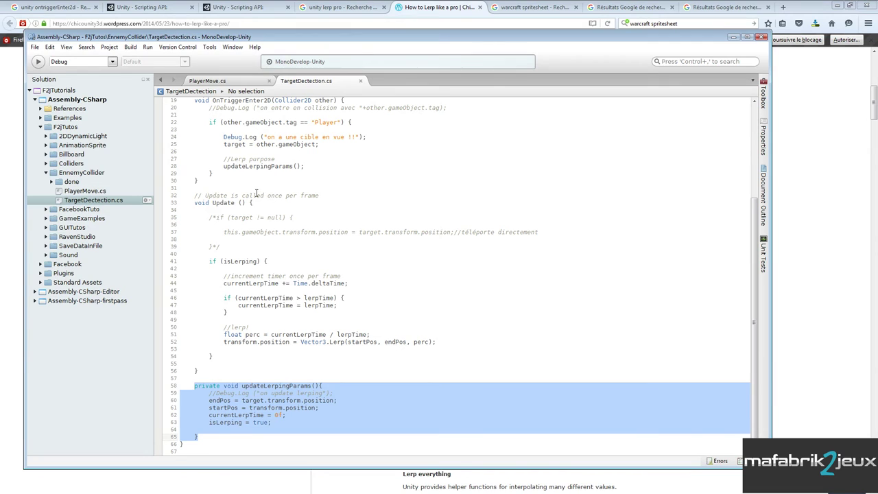
click(236, 262)
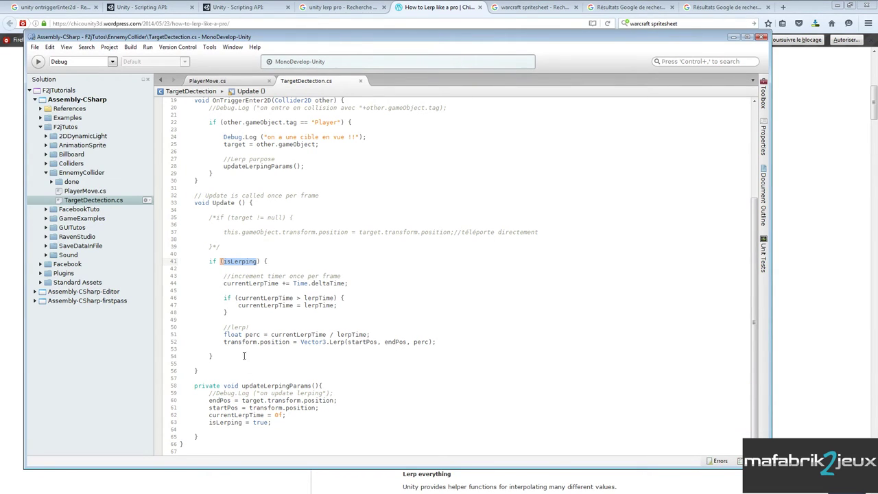
click(356, 342)
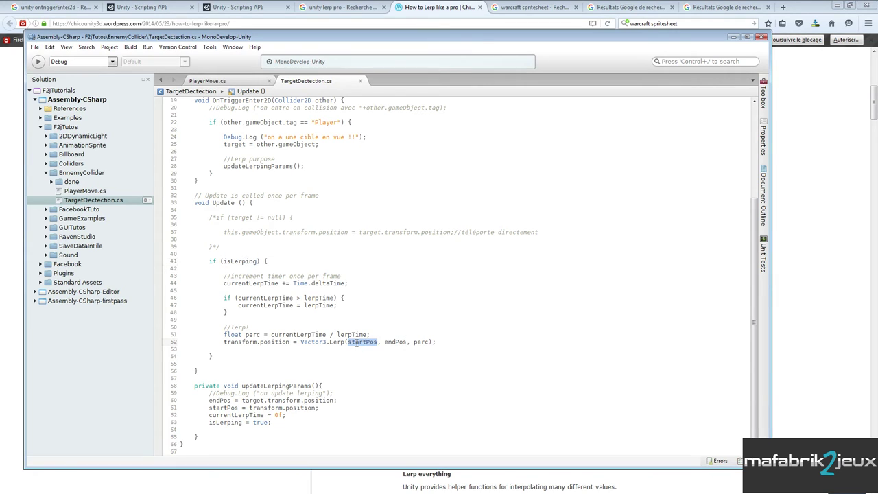
click(396, 343)
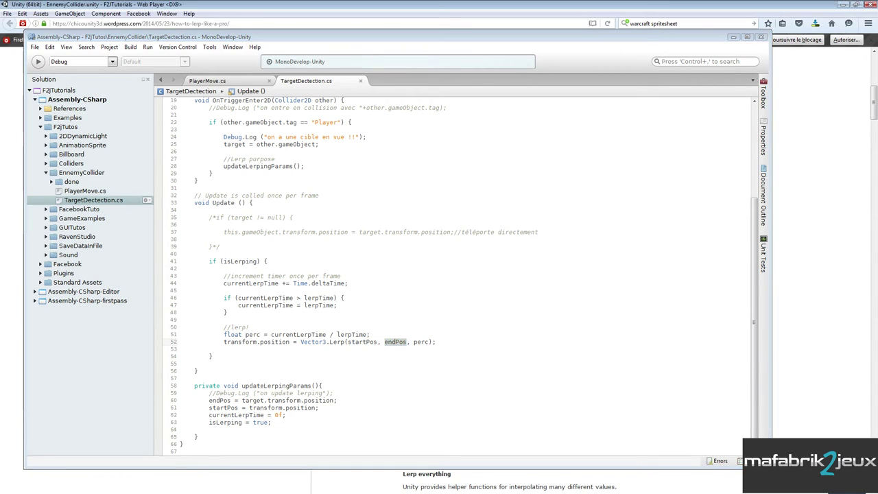
- Switch back to the Unity editor showing the EnnemyCollider scene with the Orc and Player
key(alt+Tab)
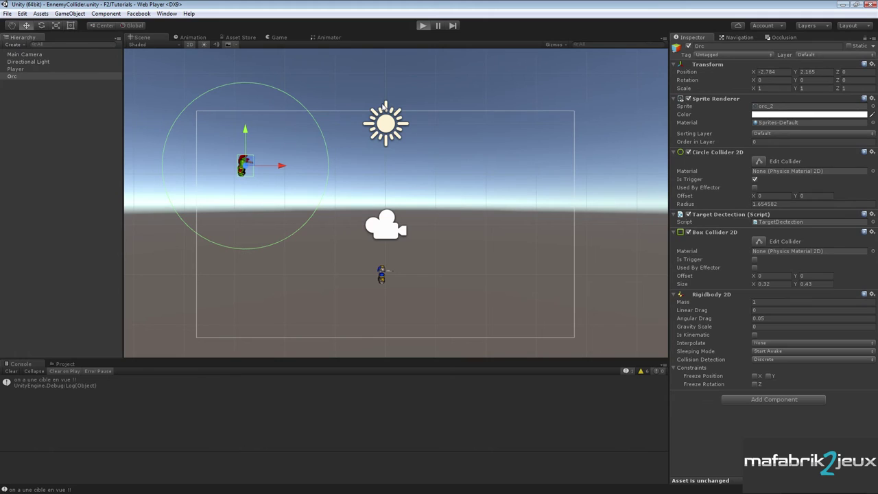
- Enter Play mode and move the Player right, up, then left toward the Orc
key(ctrl+p)
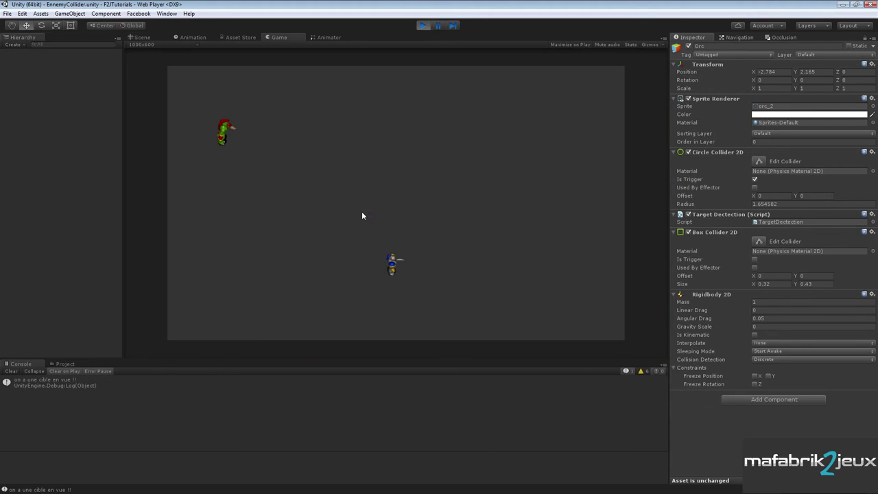
key(Right)
key(Up)
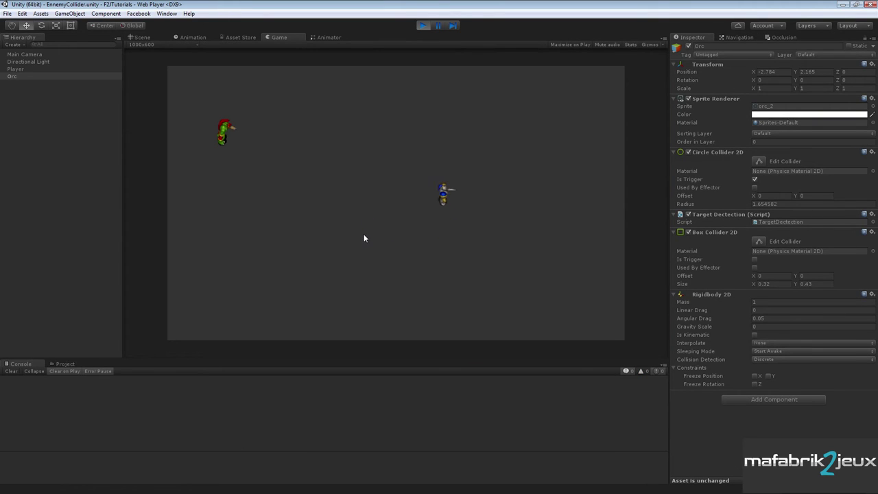
key(Left)
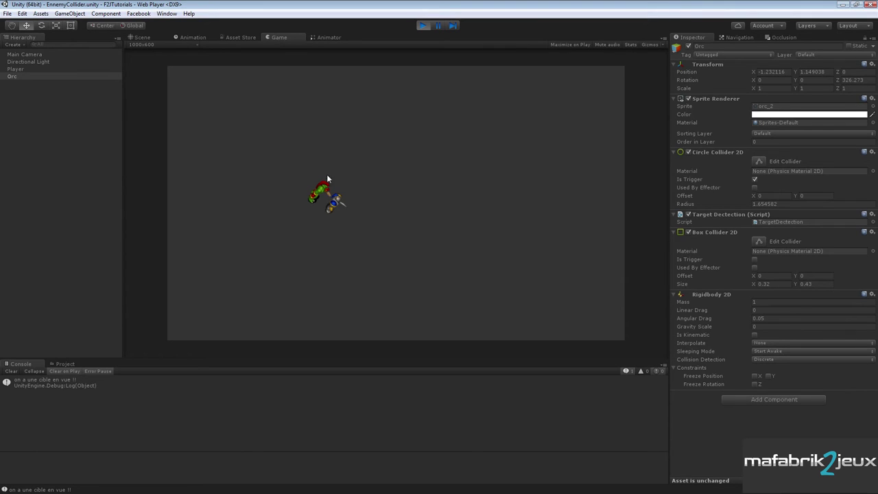
- Circle the Player around near the Orc so it detects and follows the Player
key(Right)
key(Up)
key(Right)
key(Down)
key(Left)
key(Up)
key(Right)
key(Down)
key(Left)
key(Down)
key(Right)
key(Up)
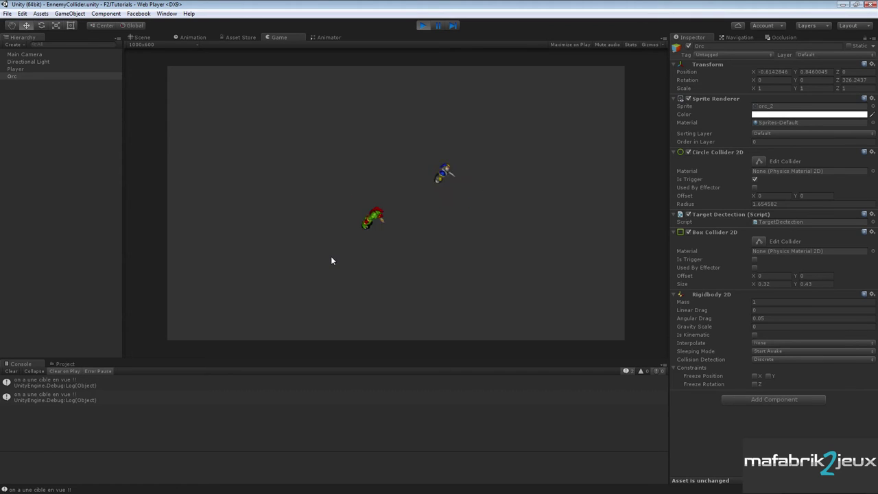
key(Right)
key(Down)
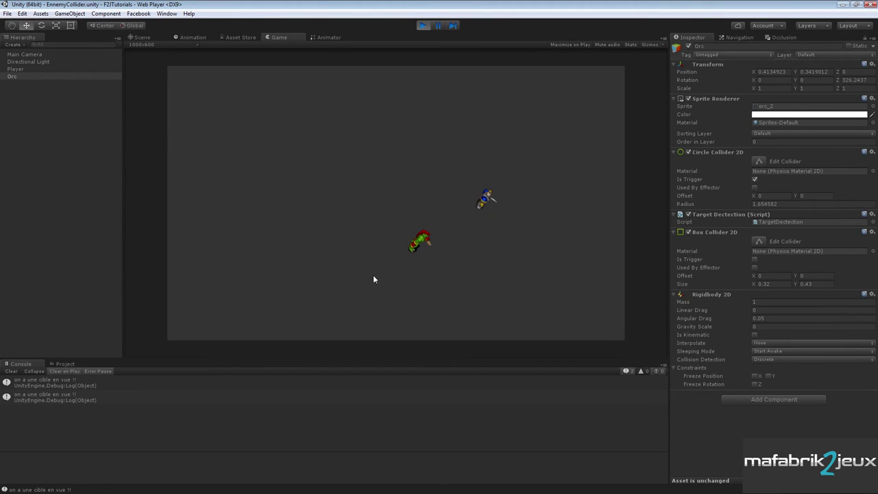
- Stop the game, enable Freeze Rotation Z on the Player and Orc Rigidbody 2D, then replay
click(423, 25)
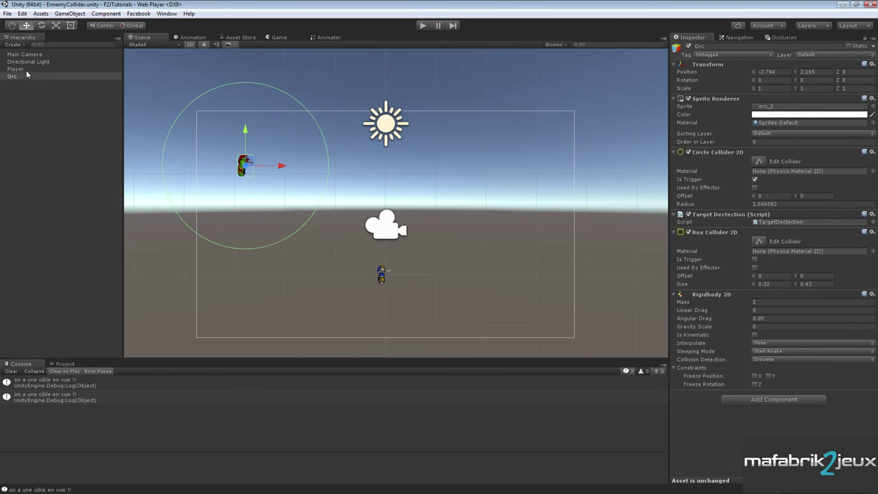
click(26, 71)
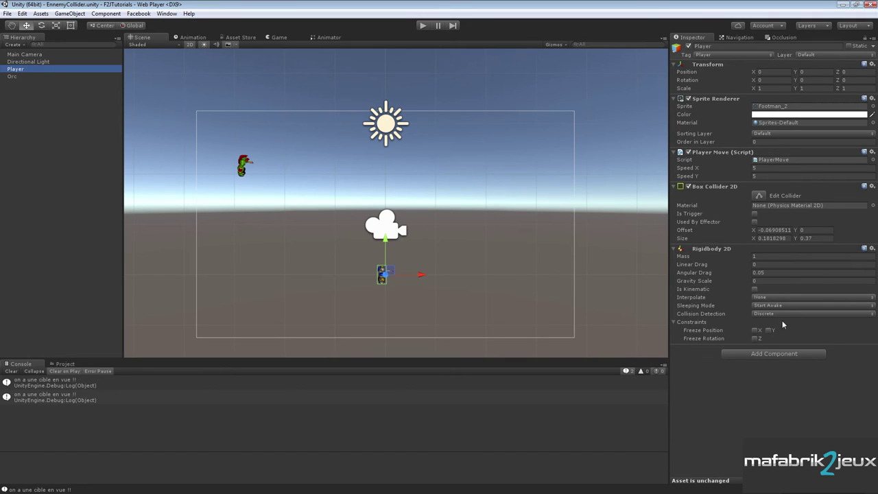
click(755, 338)
click(12, 78)
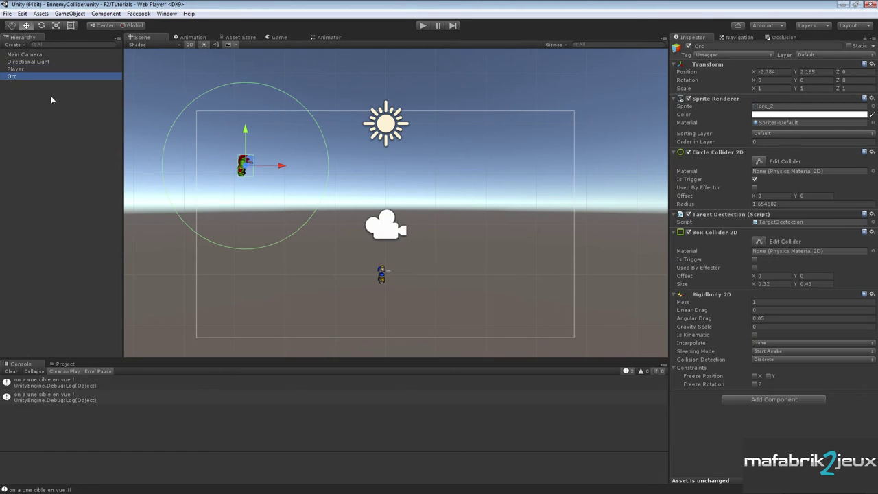
click(755, 385)
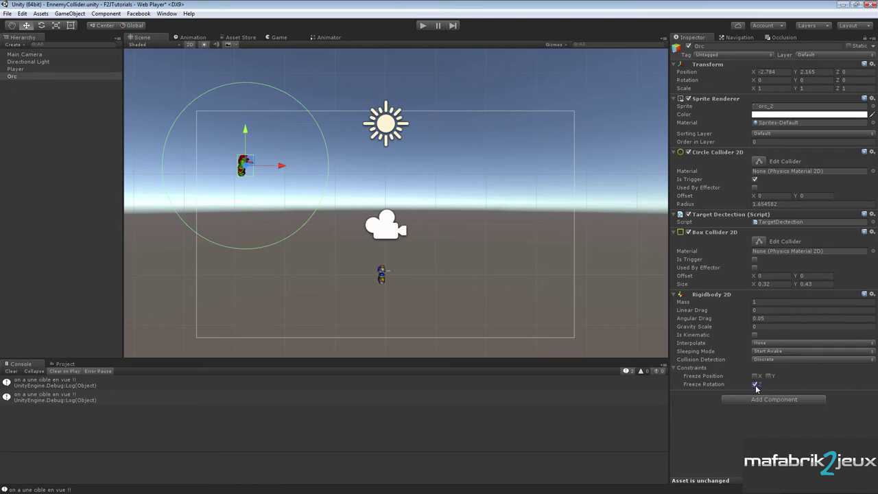
click(422, 27)
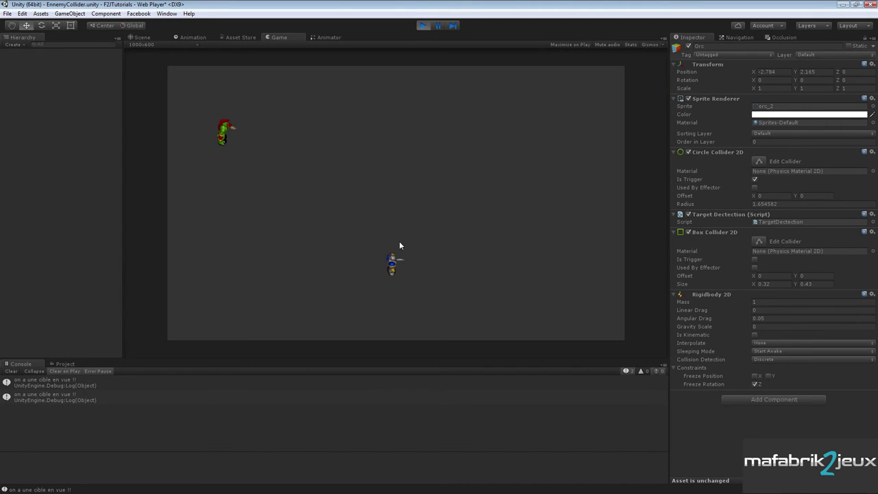
- Move the Player into and away from the Orc, leading it left, down and up
key(Up)
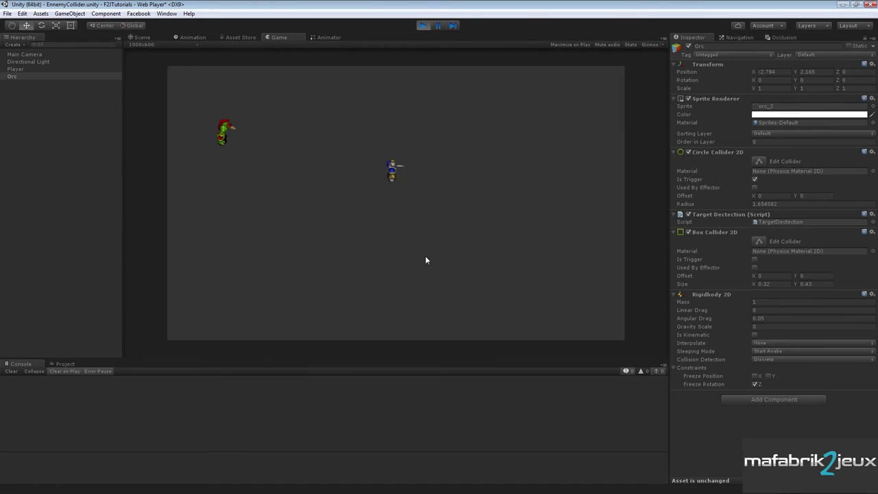
key(Left)
key(Right)
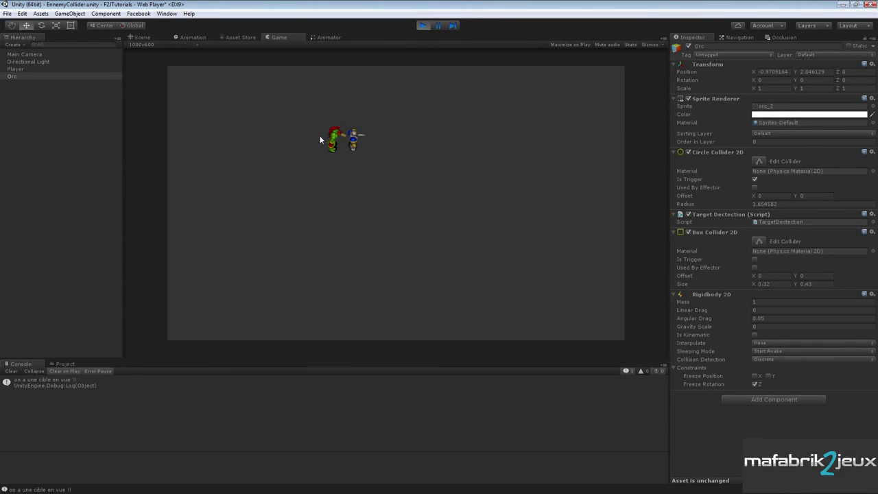
key(Down)
key(Right)
key(Left)
key(Down)
key(Left)
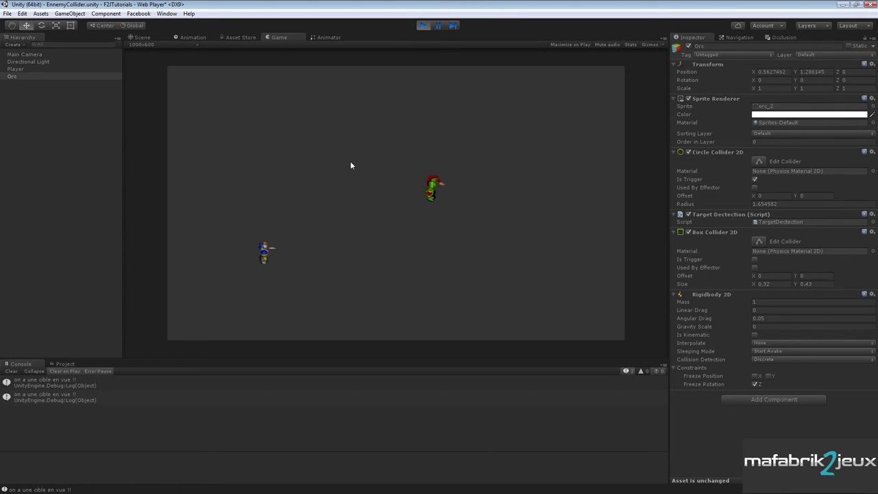
key(Up)
- Keep steering the Player past and below the Orc to confirm it follows without spinning
key(Left)
key(Up)
key(Right)
key(Up)
key(Down)
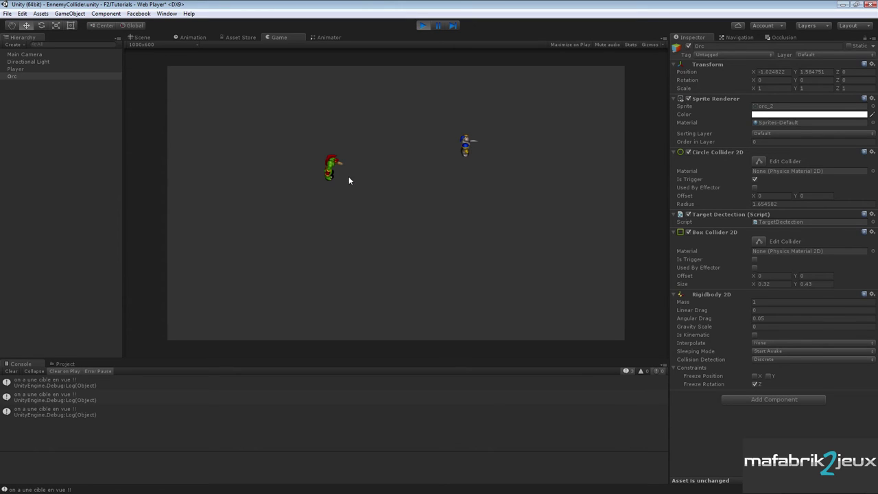
key(Down)
key(Left)
key(Down)
key(Left)
key(Up)
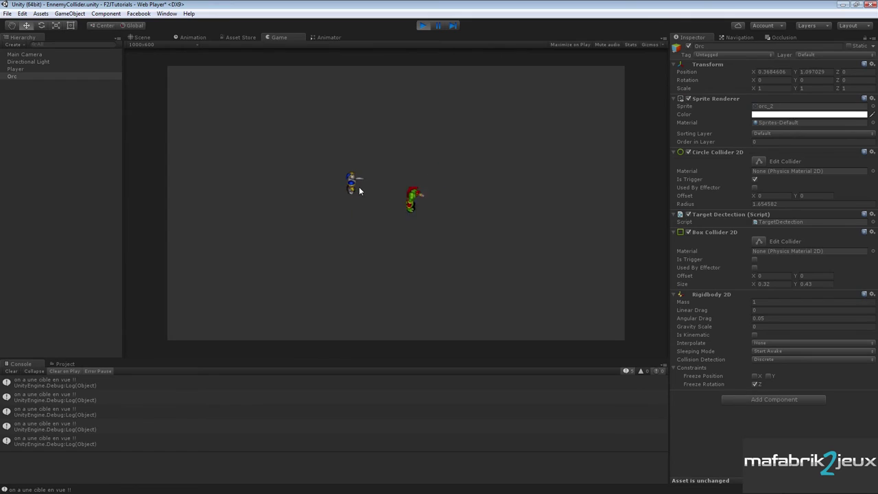
key(Right)
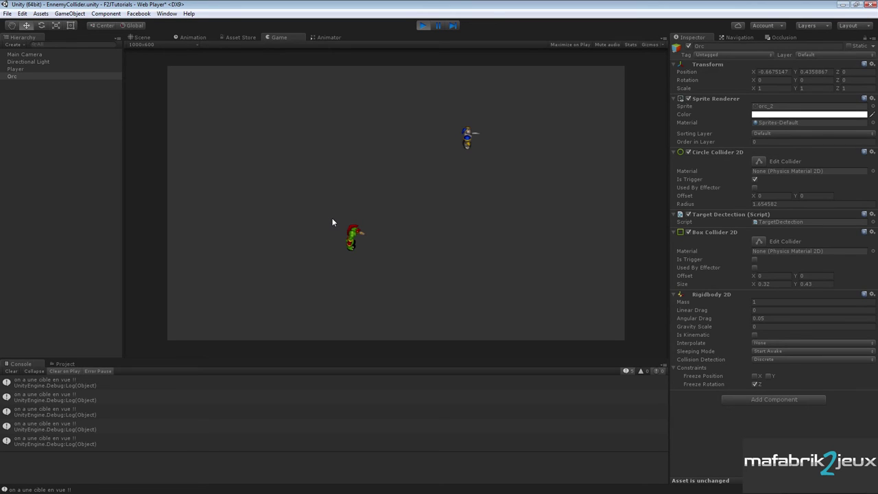
- Stop the game and paste a private bool playerHasMoved() method after updateLerpingParams
click(423, 25)
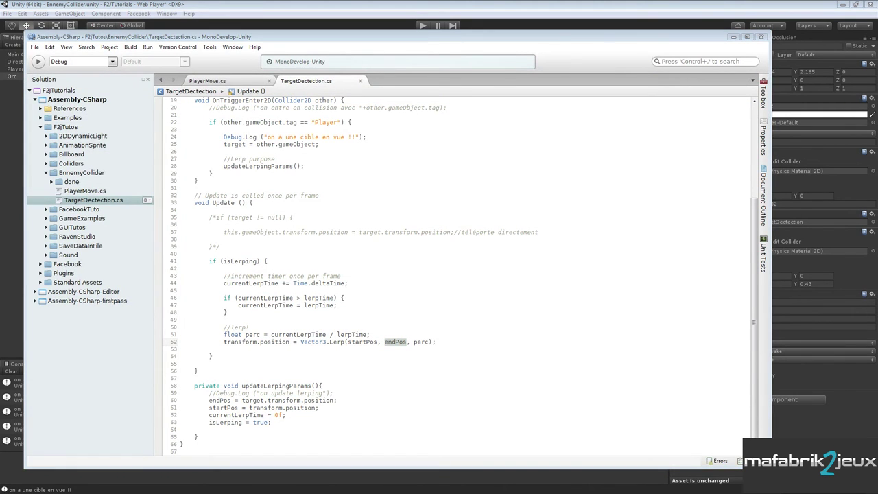
click(229, 437)
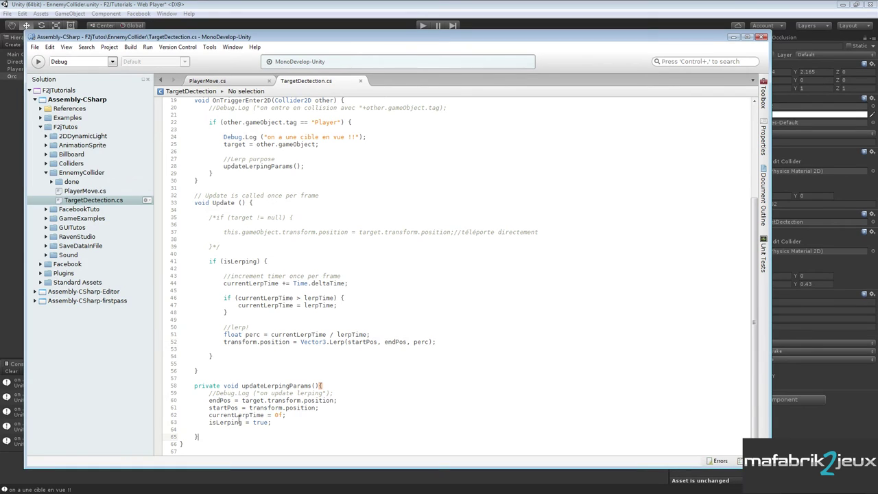
key(ctrl+v)
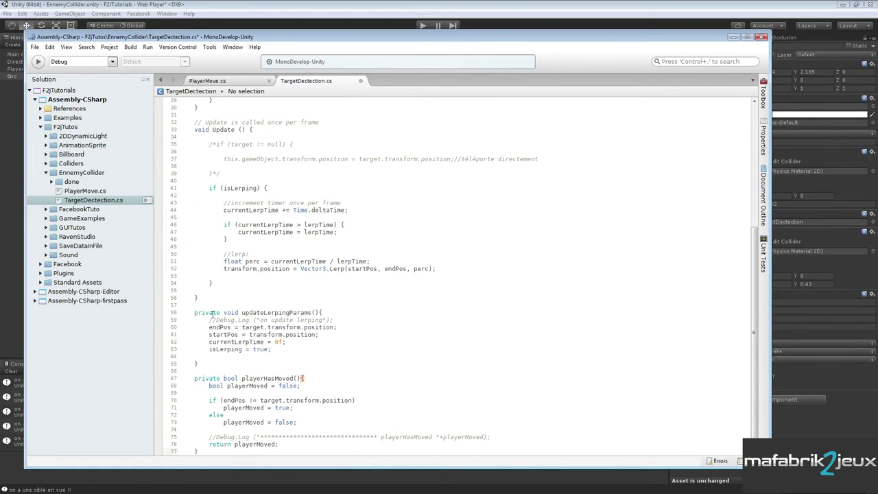
scroll(240, 258, down, 1)
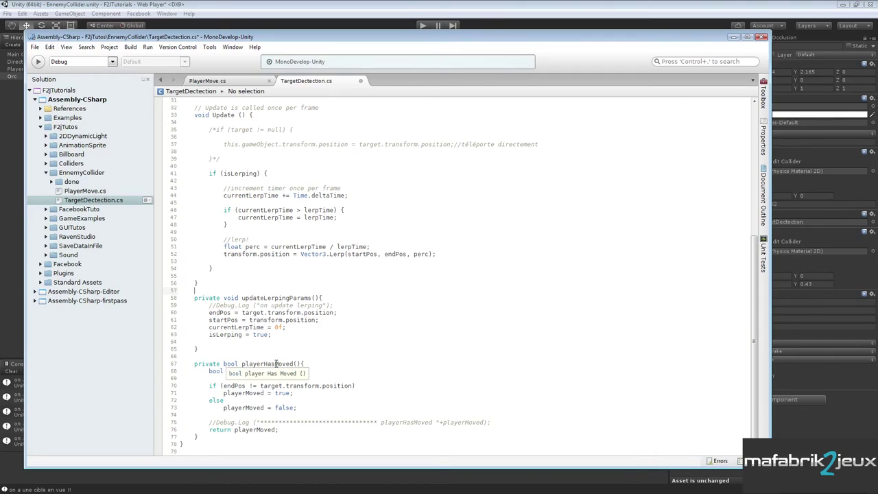
double_click(229, 363)
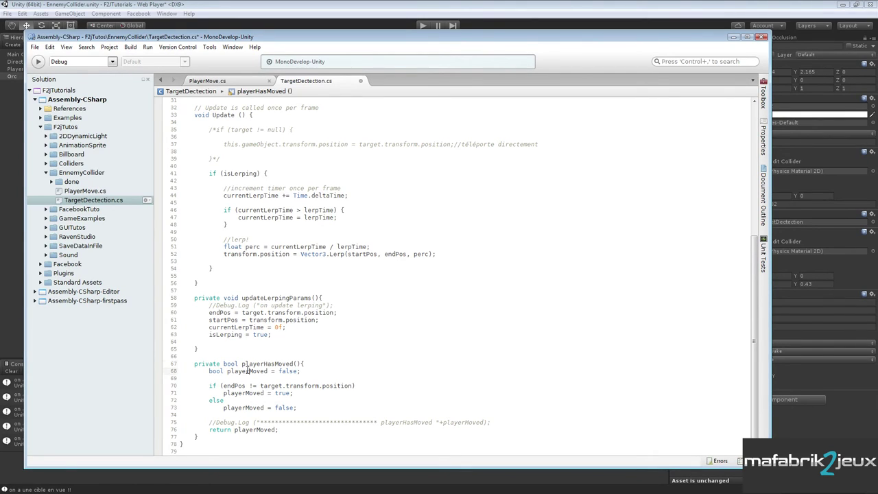
double_click(247, 371)
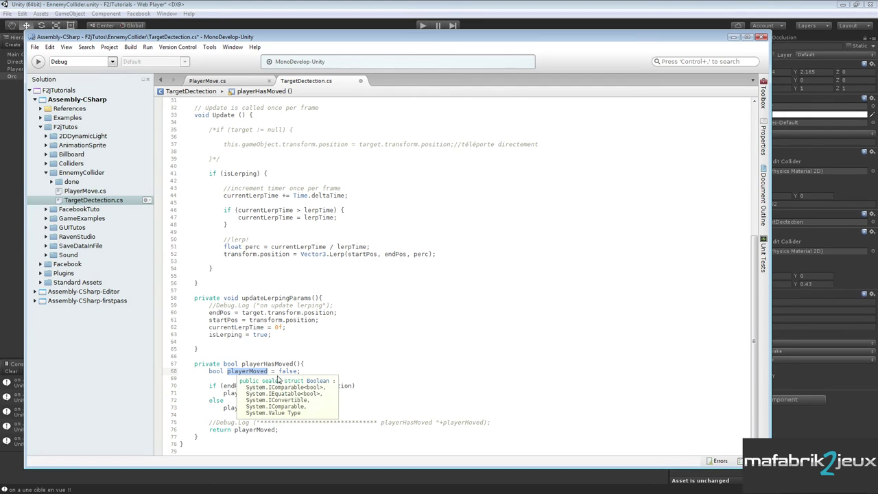
click(303, 369)
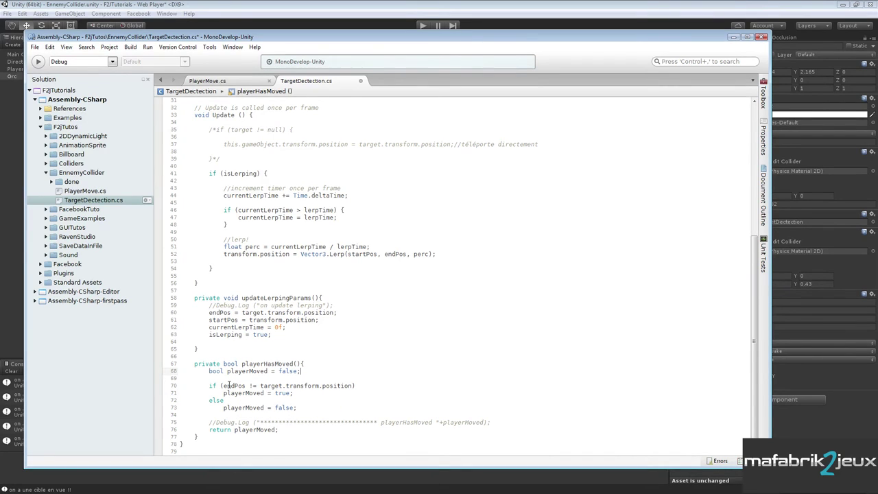
drag(210, 313, 344, 314)
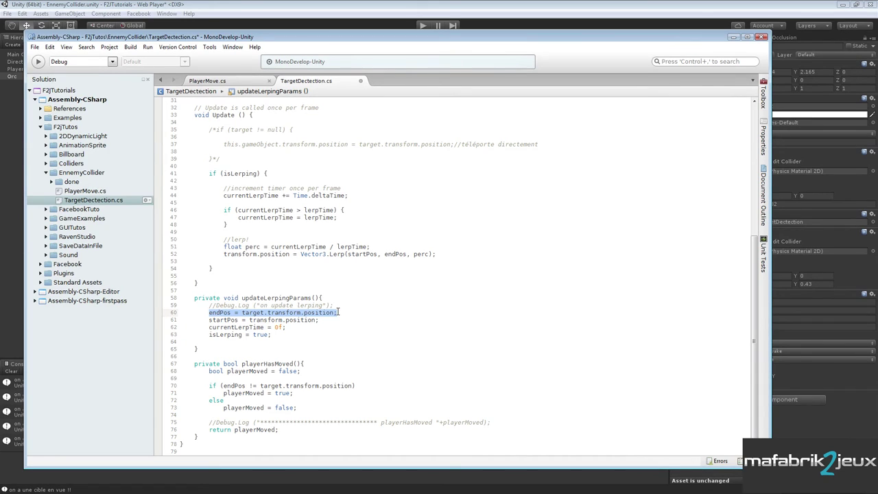
double_click(235, 385)
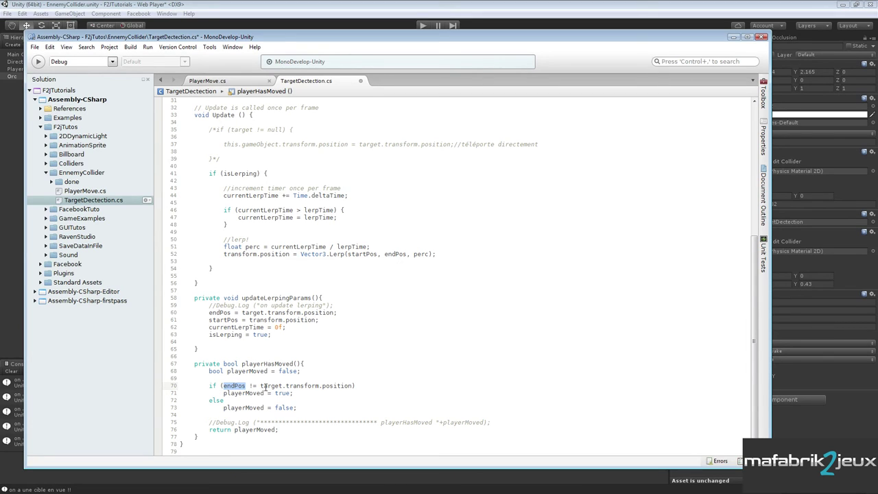
double_click(233, 386)
mouse_move(236, 386)
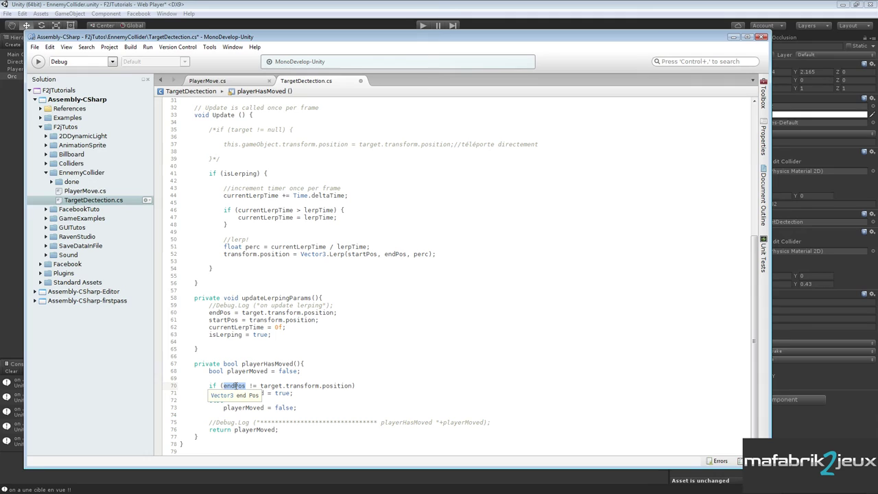
mouse_move(259, 386)
mouse_down()
mouse_move(350, 379)
mouse_move(352, 386)
mouse_up()
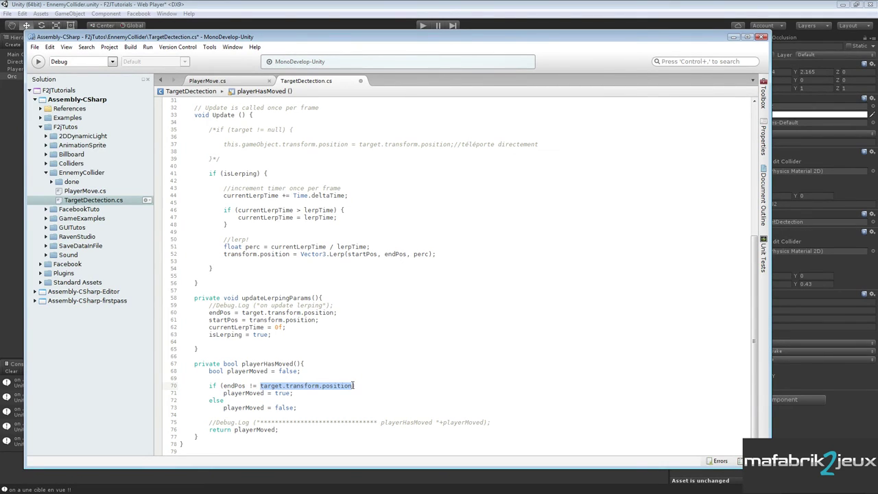
click(250, 394)
double_click(249, 393)
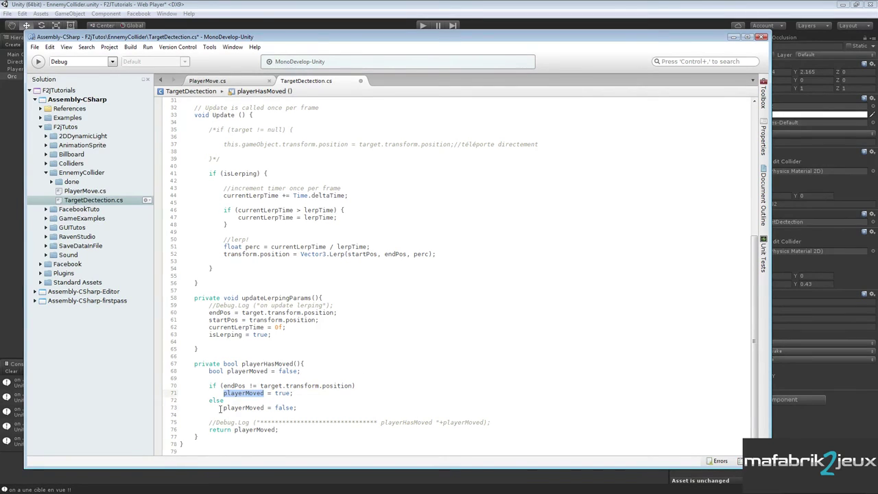
drag(223, 408, 304, 408)
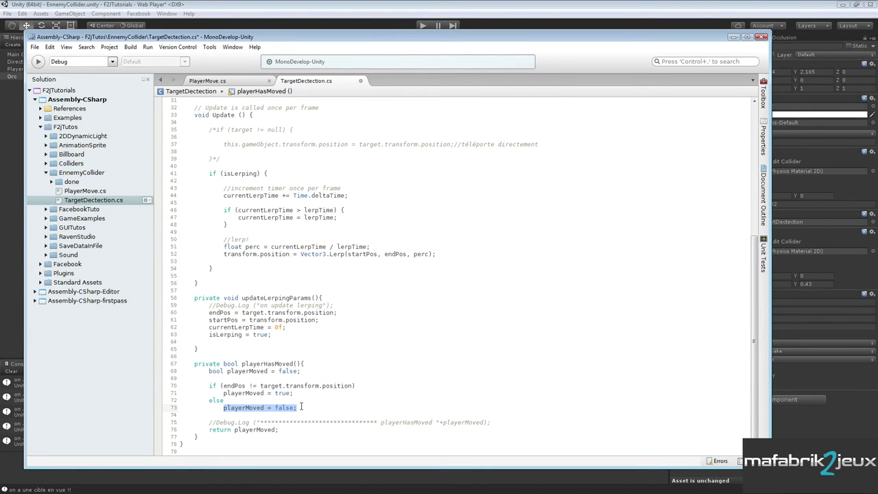
double_click(244, 429)
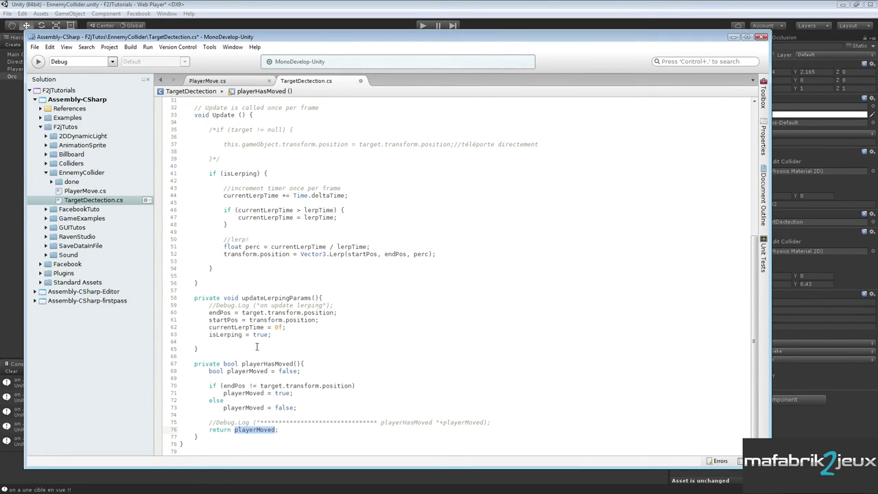
click(257, 349)
scroll(257, 349, up, 3)
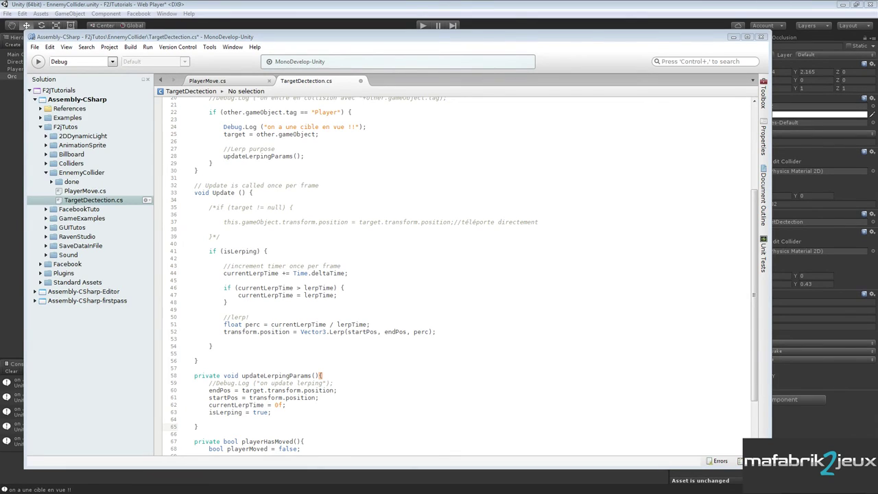
- Start a new 'if(target != null' condition in Update after the commented-out block
click(253, 236)
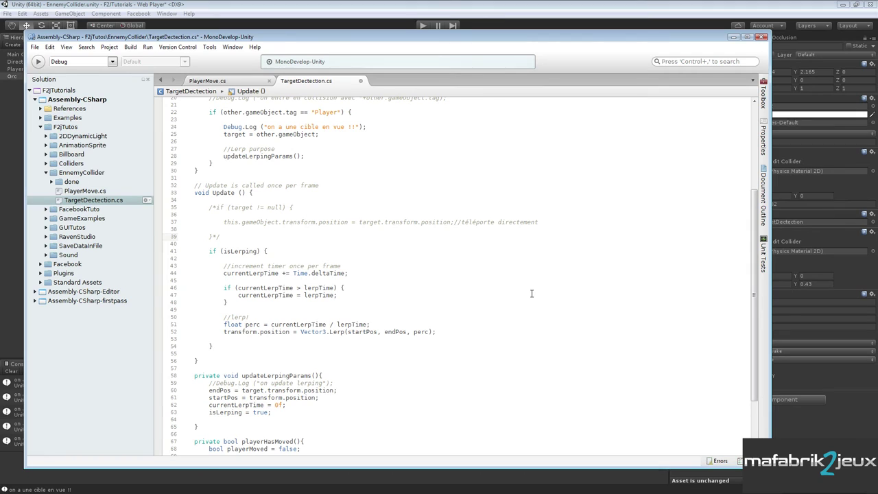
key(Return)
text(if()
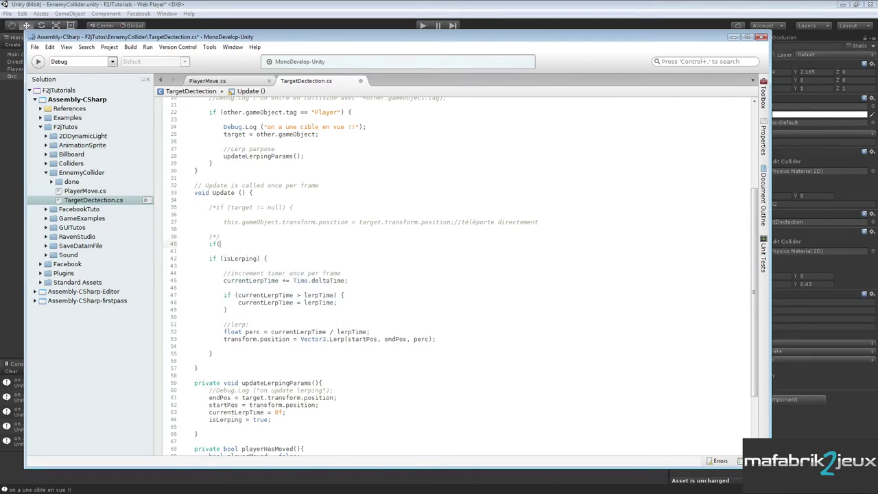
text(target)
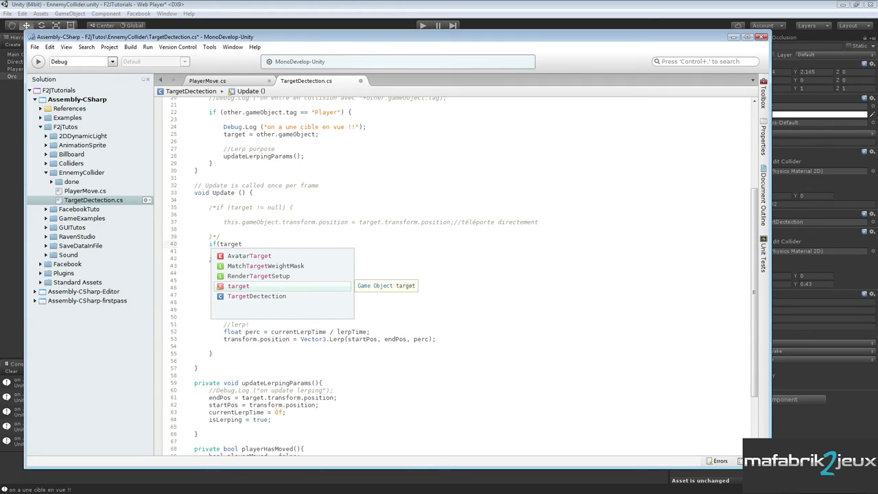
text( !)
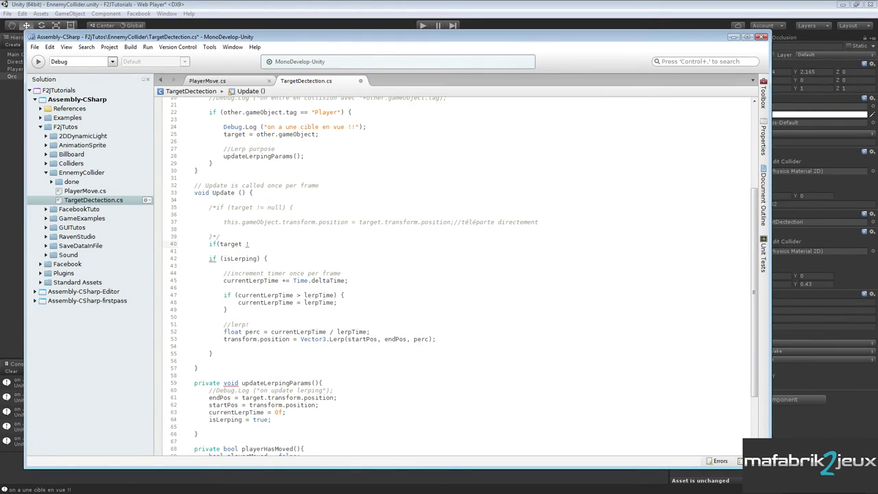
text(= nu)
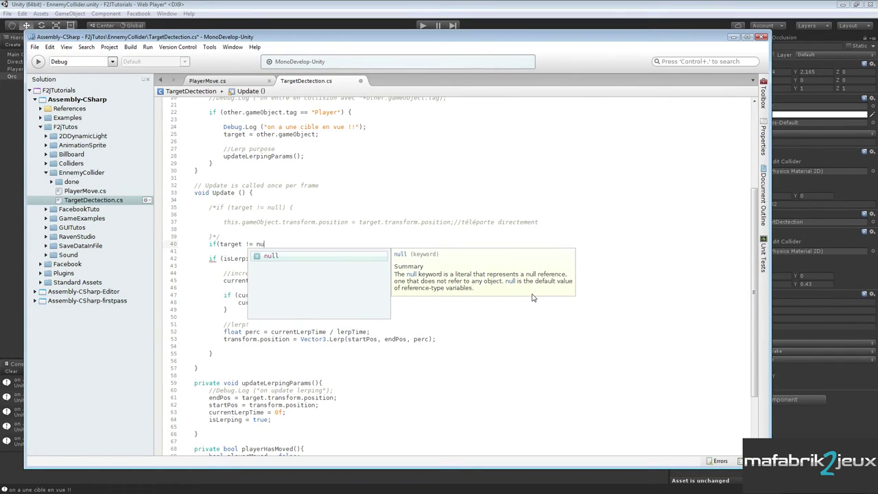
text(ll)
click(372, 388)
scroll(343, 395, down, 3)
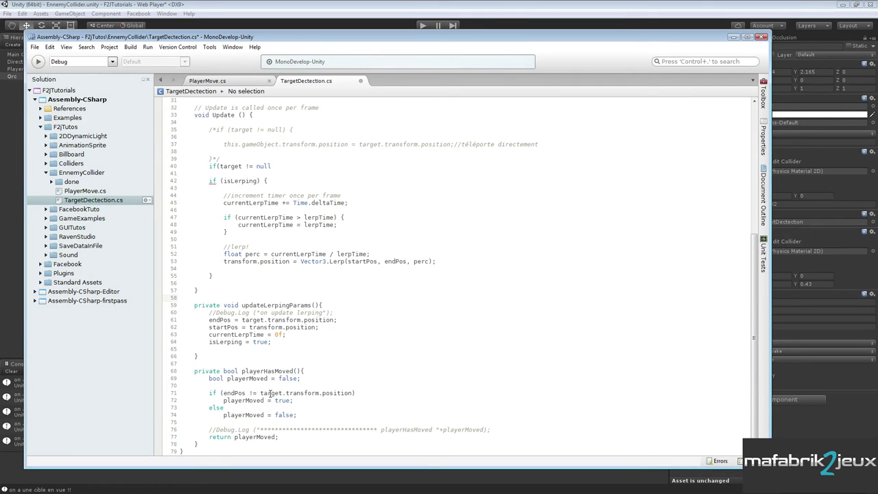
scroll(271, 393, up, 3)
scroll(284, 336, up, 4)
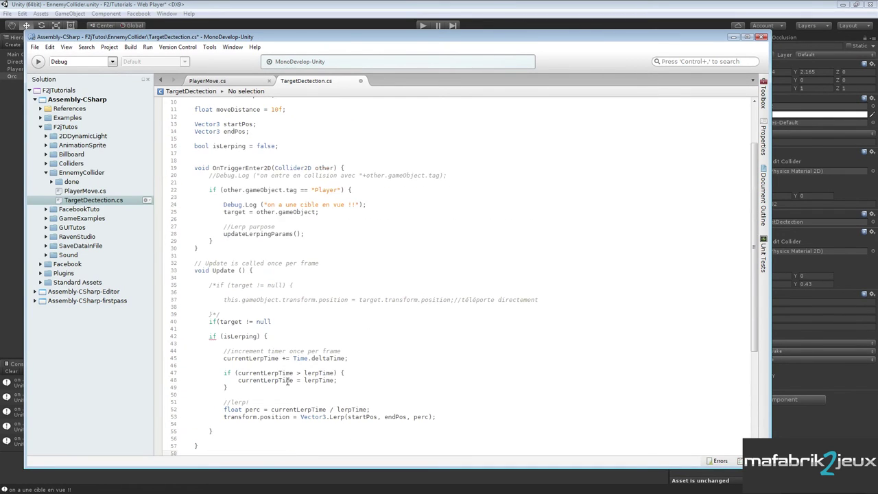
- Extend the condition with '&& playerHasMoved', call updateLerpingParams (); inside it, and save
click(275, 322)
text(&&)
text( player)
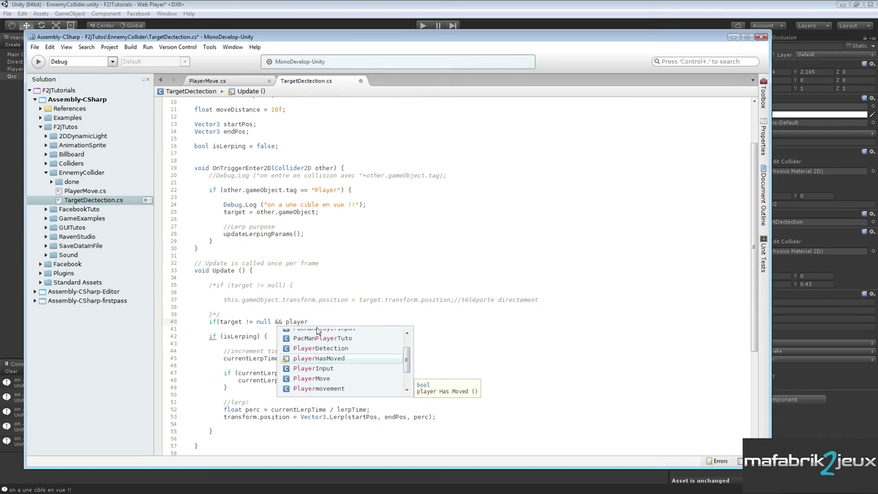
text(H)
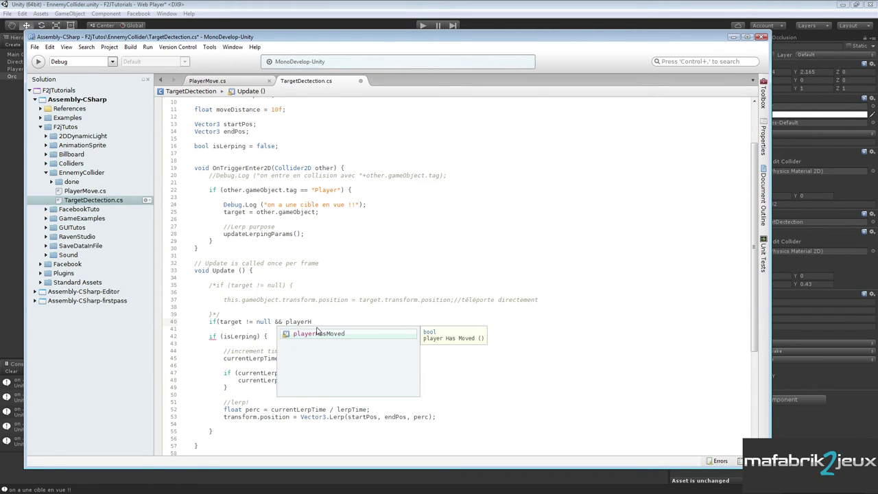
key(Return)
text())
key(Return)
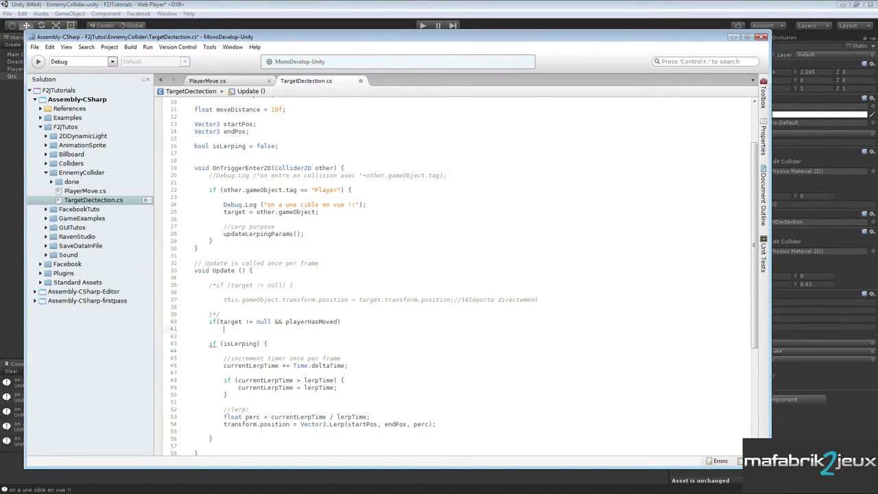
text(up)
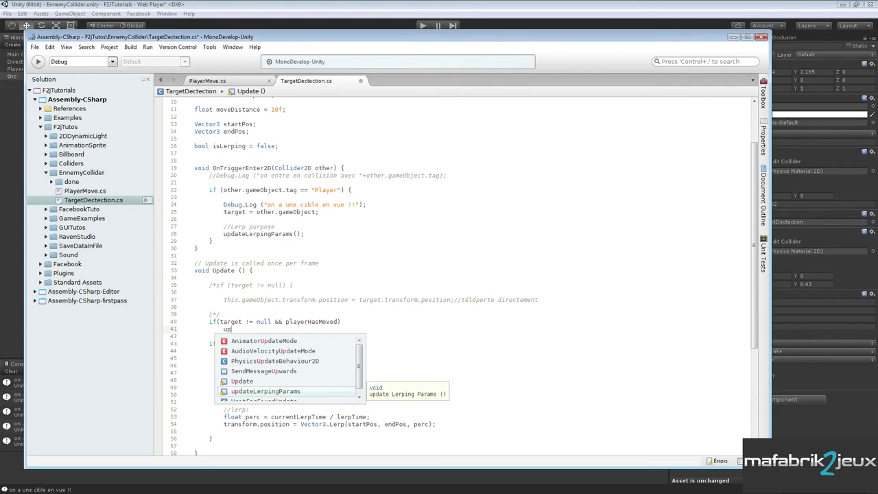
text(dat)
key(Return)
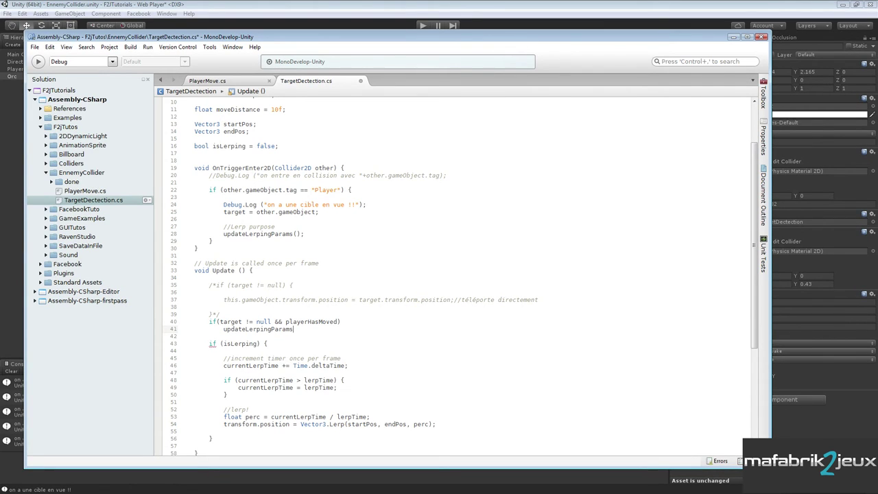
text( ();)
key(ctrl+s)
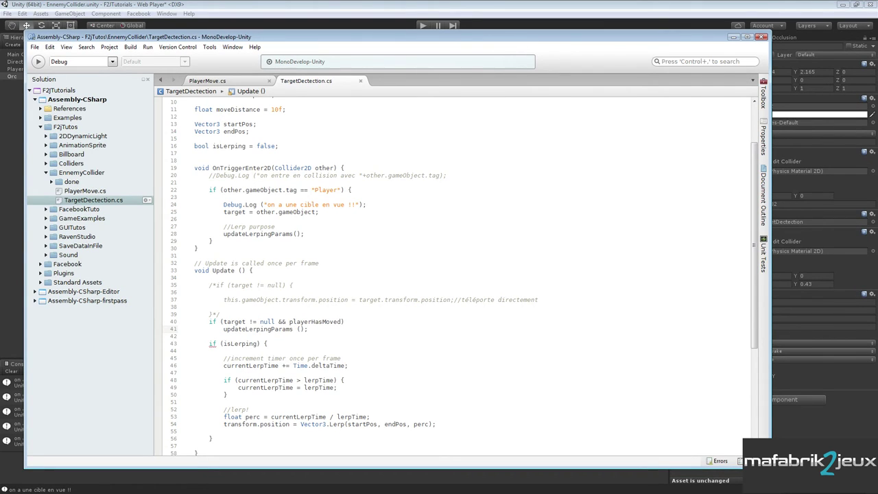
- Highlight the endPos, startPos and currentLerpTime reset lines in updateLerpingParams
scroll(349, 283, down, 3)
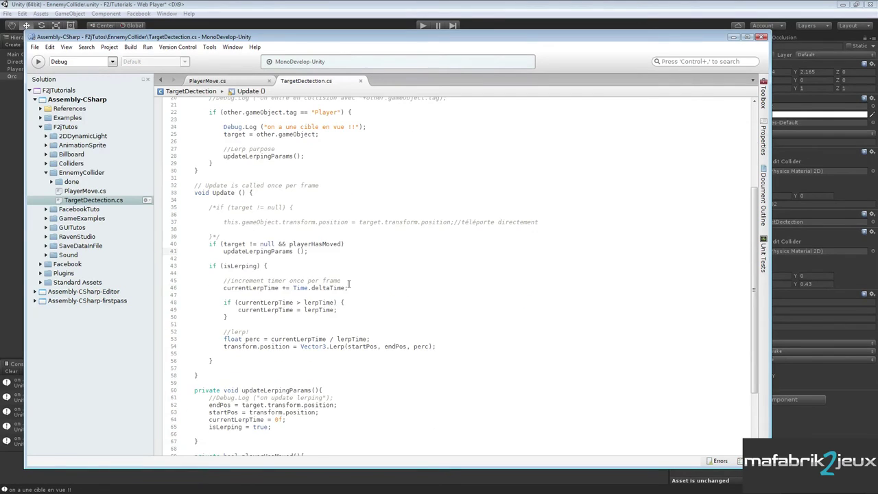
scroll(357, 271, down, 2)
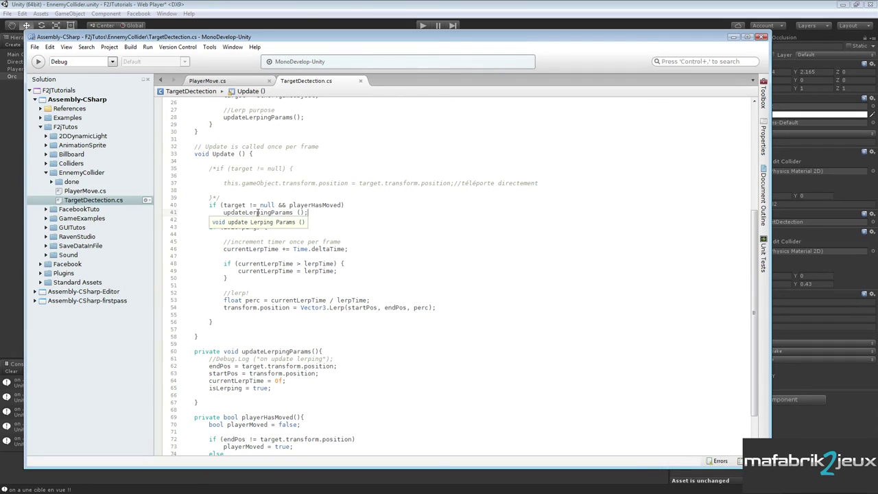
drag(208, 366, 337, 366)
drag(205, 374, 325, 375)
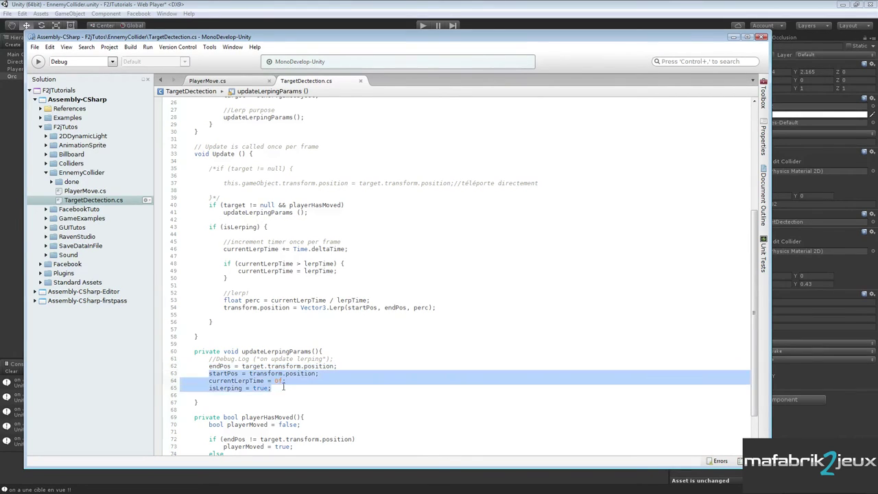
drag(212, 381, 295, 379)
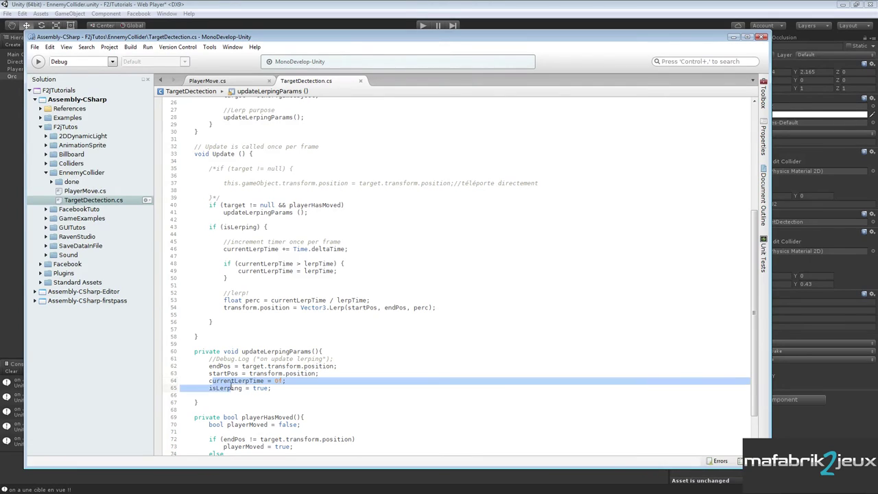
click(341, 350)
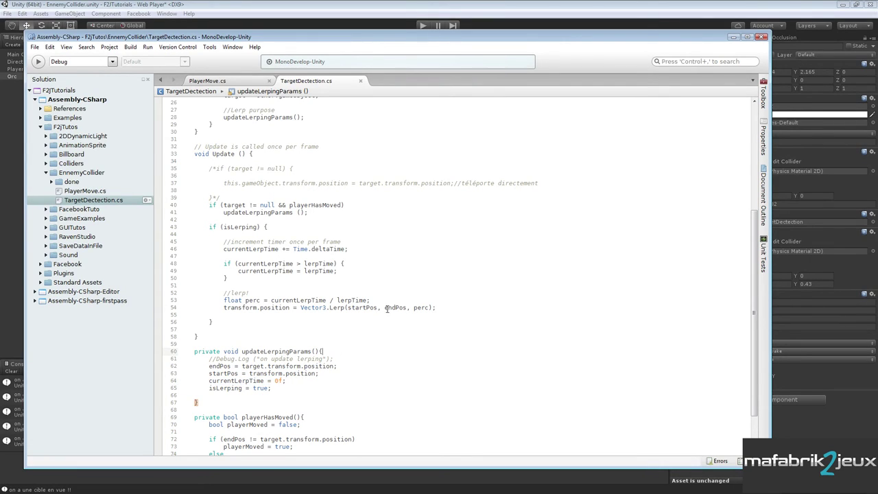
- Fix the CS0019 Console error by adding '()' after playerHasMoved, then run the game again
click(491, 26)
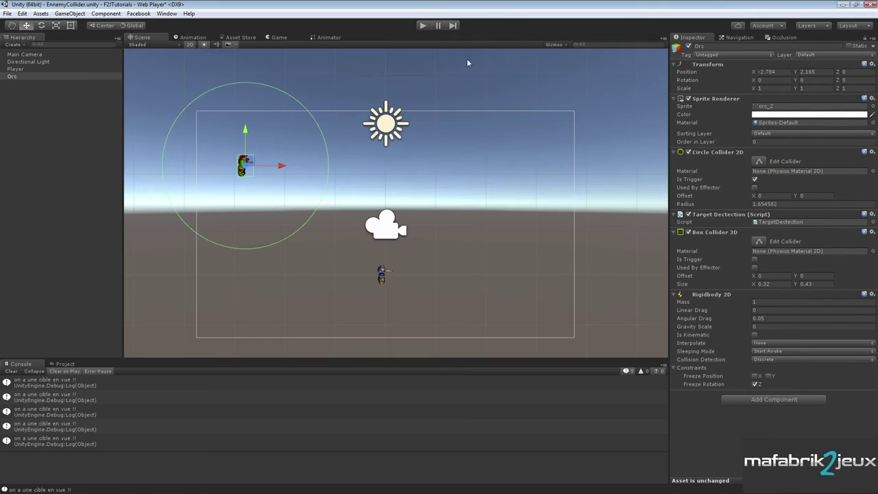
click(422, 27)
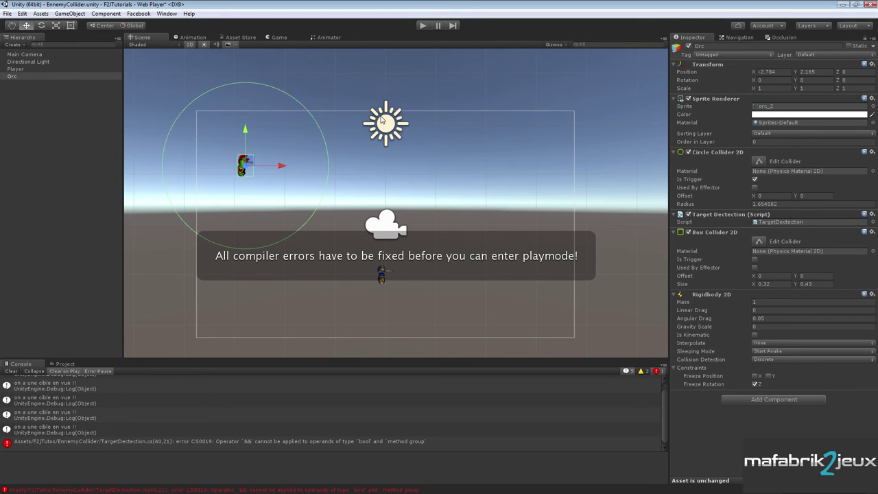
click(253, 444)
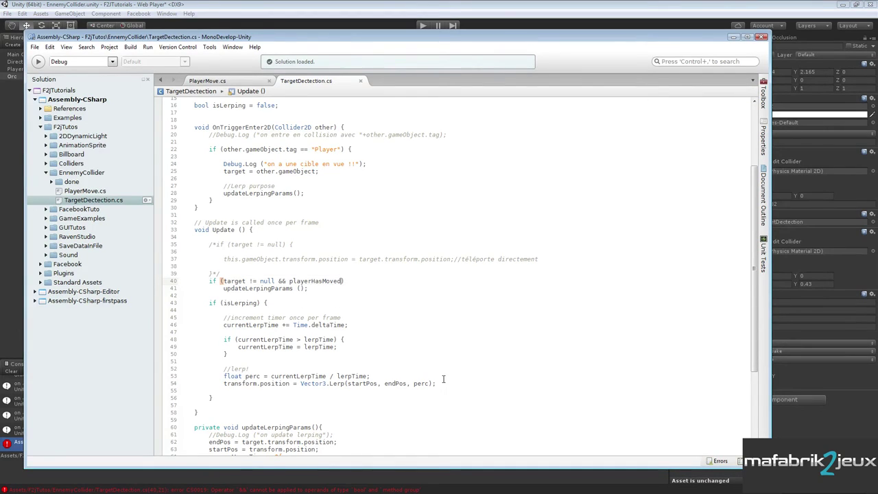
text(())
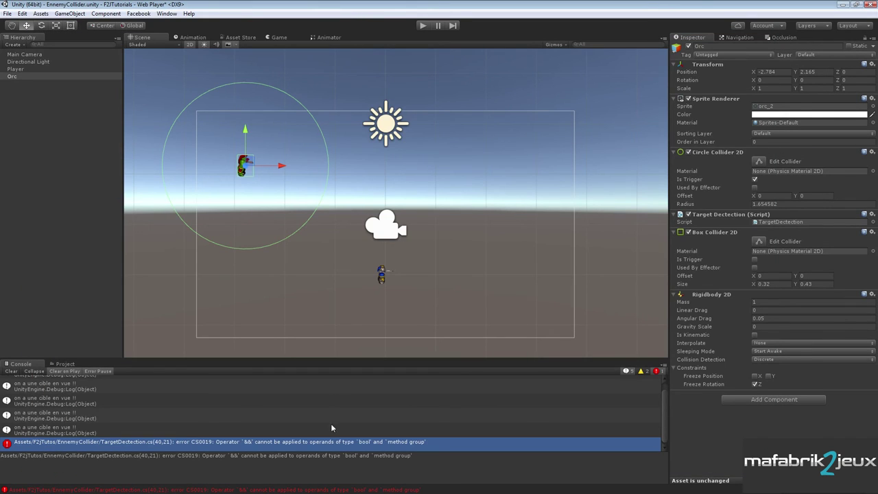
click(422, 25)
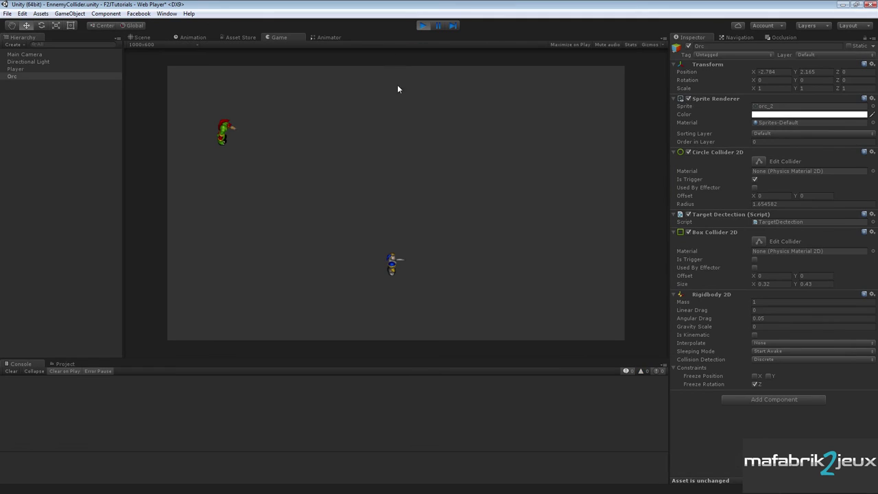
- Zigzag the Player rapidly up, down, left and right near the Orc while it tracks
key(Up)
key(Left)
key(Right)
key(Up)
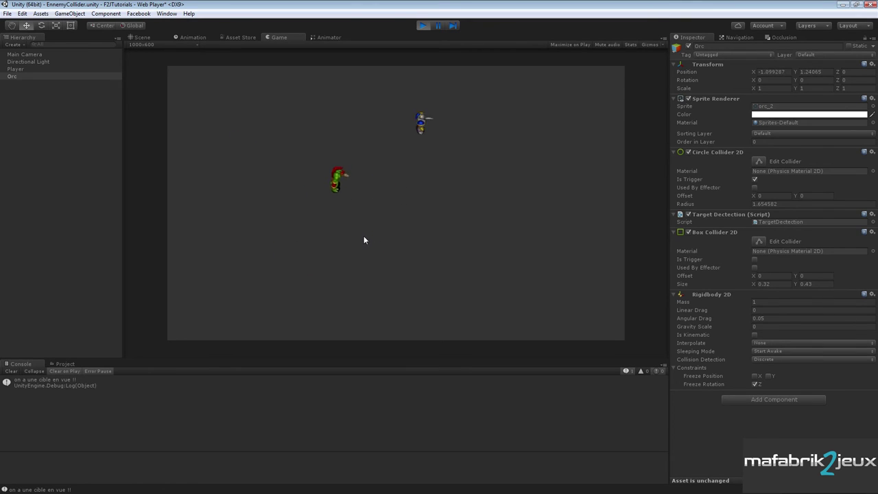
key(Down)
key(Left)
key(Up)
key(Right)
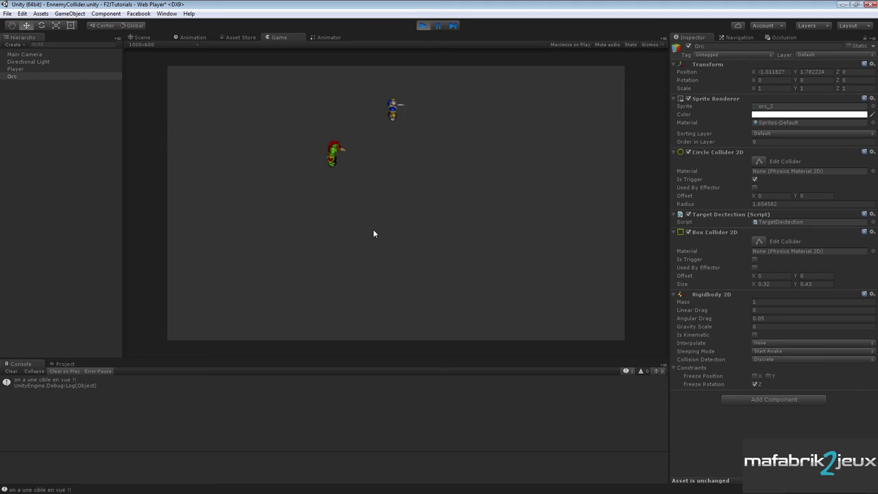
key(Down)
key(Left)
key(Up)
key(Right)
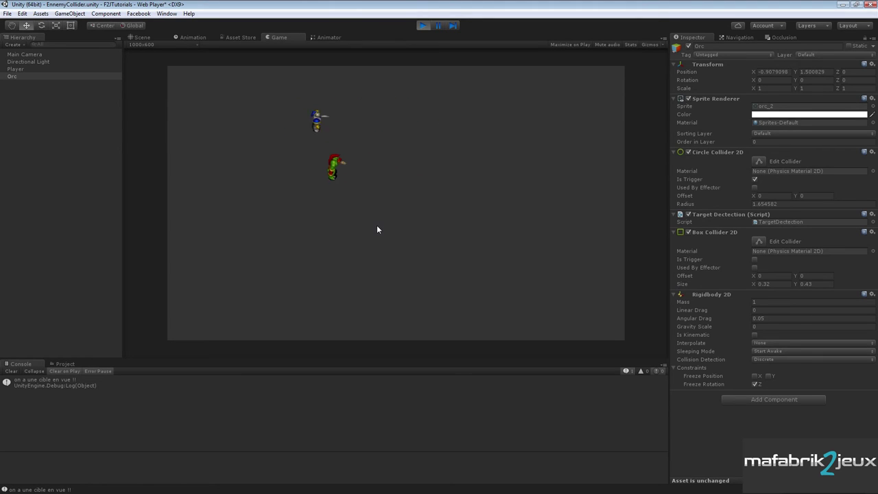
key(Down)
key(Left)
key(Up)
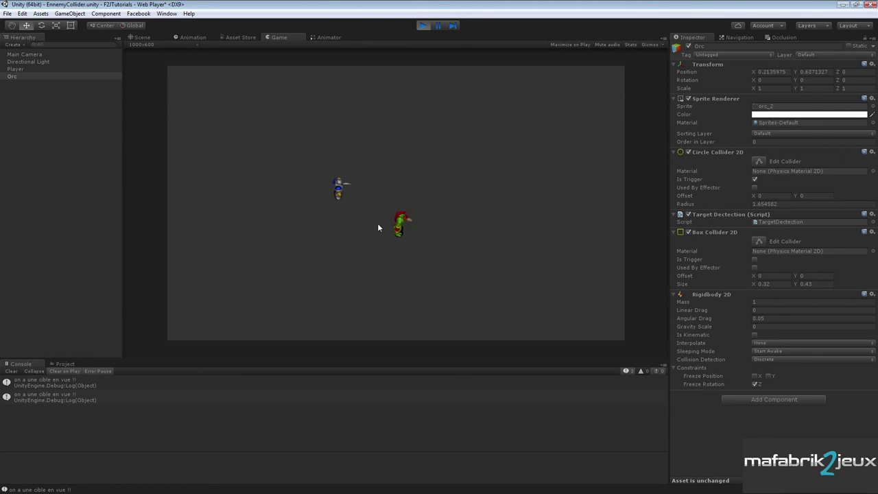
key(Right)
key(Right)
key(Down)
key(Left)
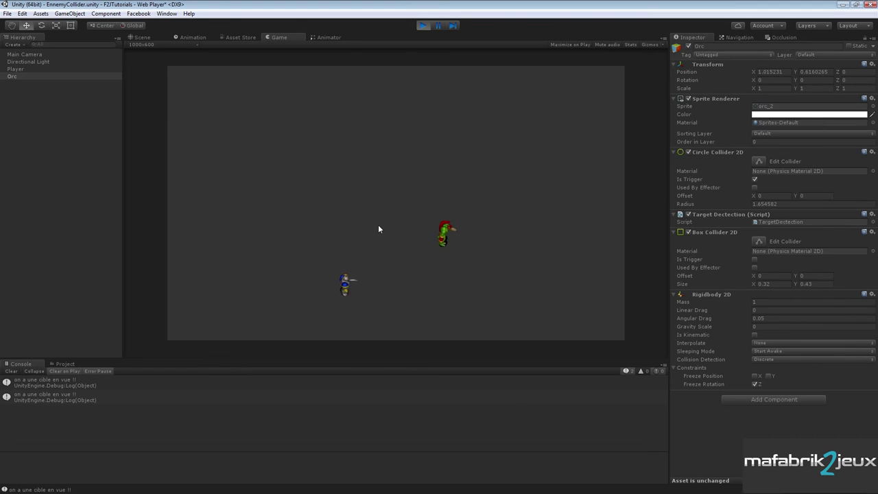
key(Up)
key(Up)
key(Right)
key(Down)
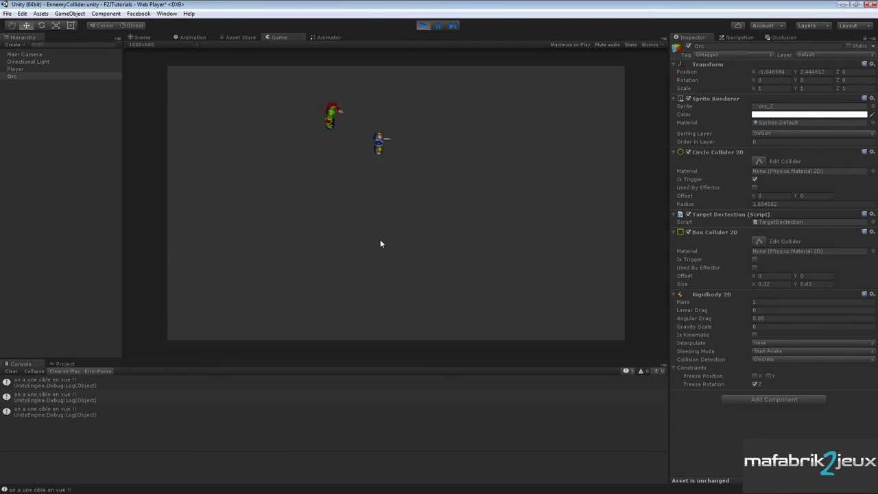
key(Right)
key(Up)
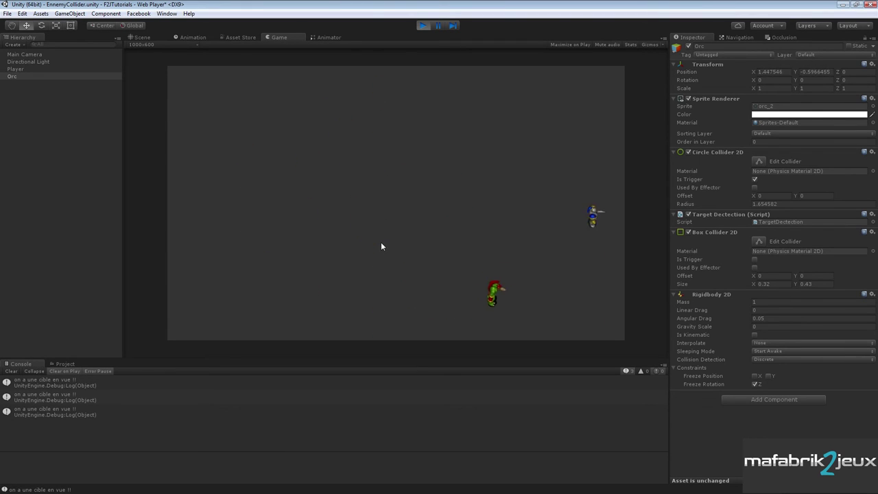
key(Left)
key(Left)
key(Down)
key(Right)
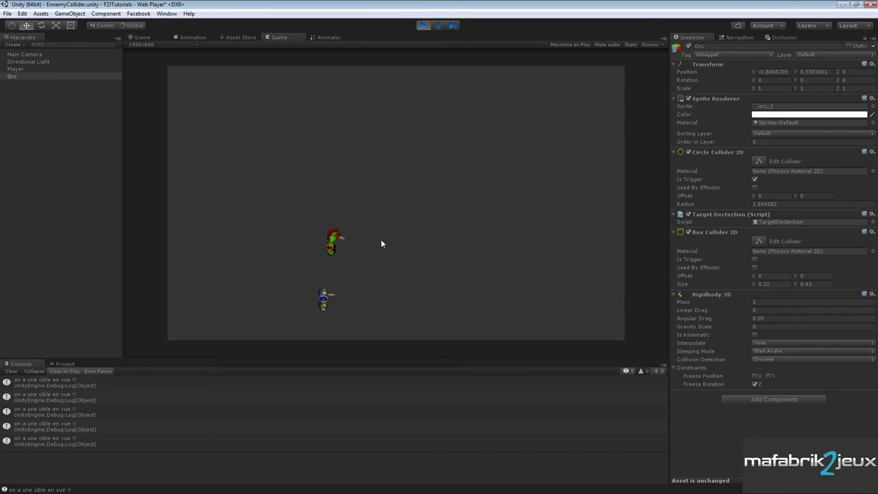
key(Right)
key(Left)
key(Up)
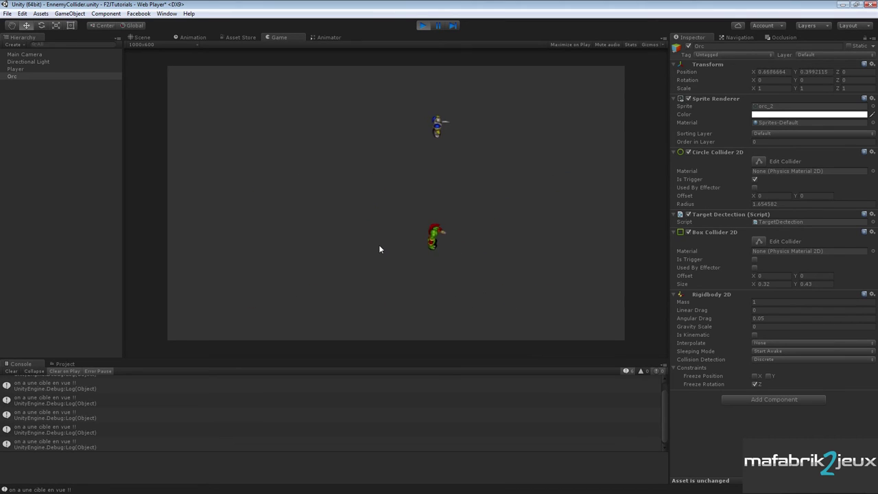
key(Down)
- Move the Player up, then left, down and right with the Orc trailing behind
key(Up)
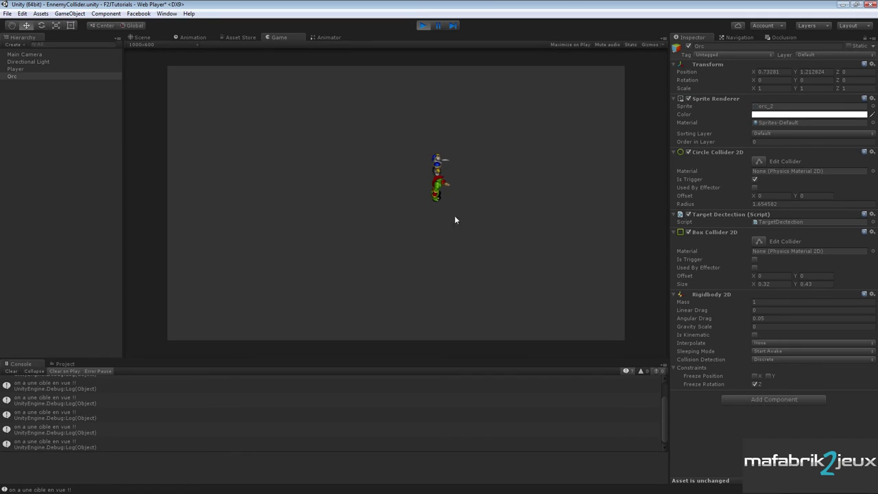
key(Up)
key(Up)
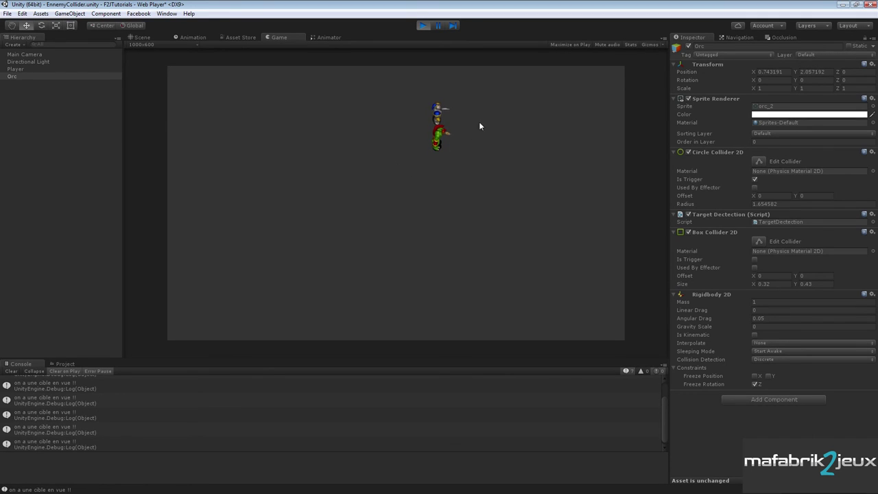
key(Left)
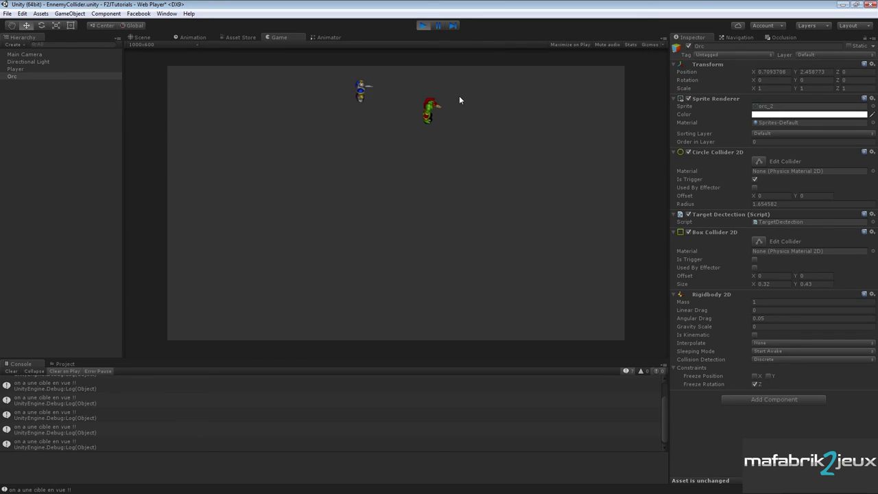
key(Down)
key(Right)
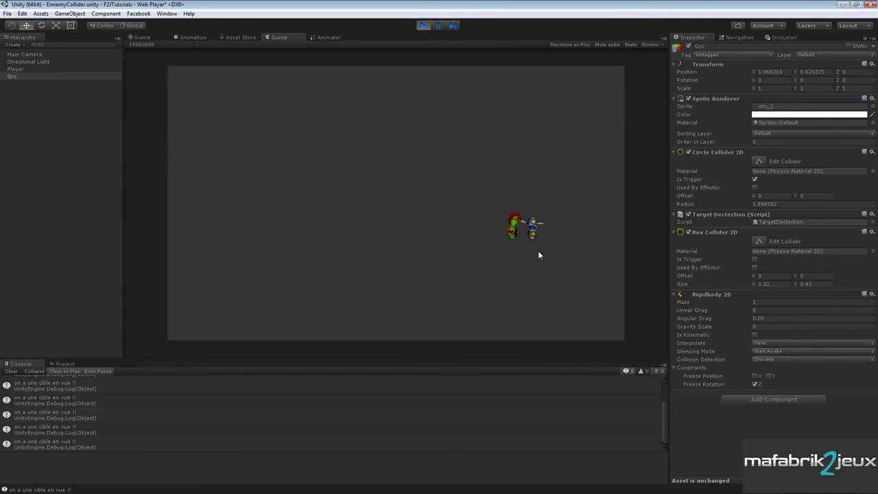
- Loop the Player up-left and down-right to confirm the Orc keeps re-targeting it
key(Right)
key(Up)
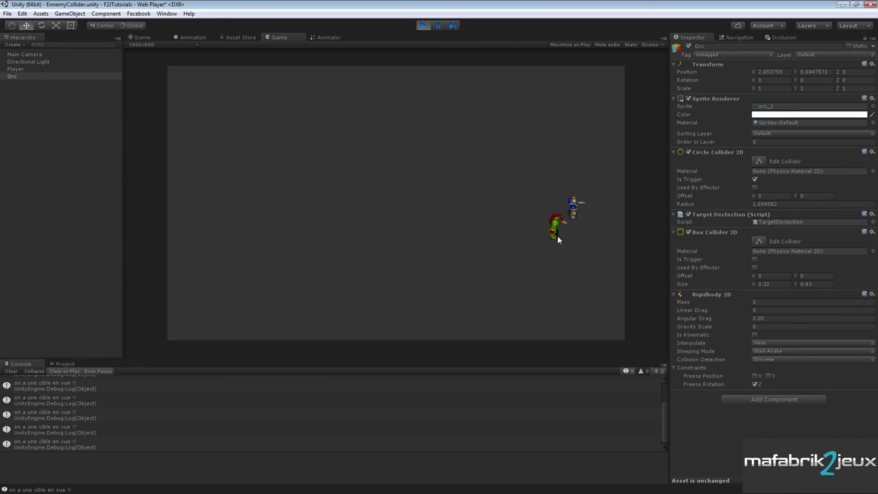
key(Left)
key(Down)
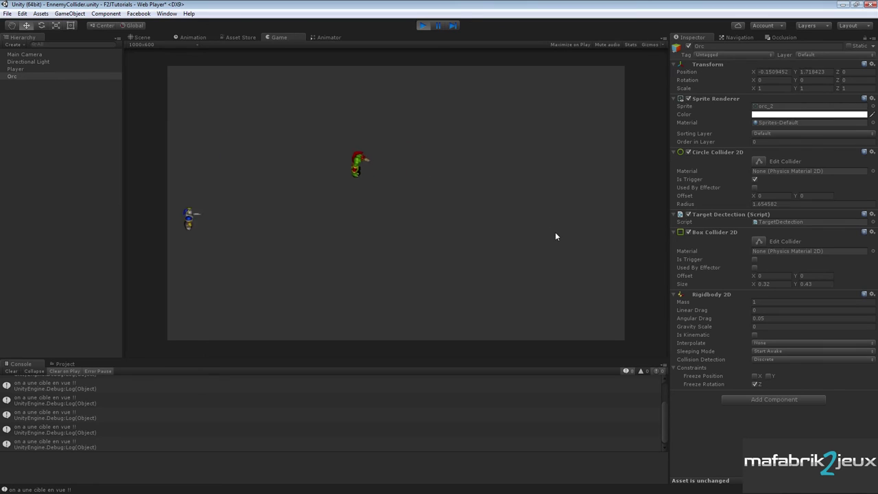
key(Right)
key(Right)
key(Up)
key(Left)
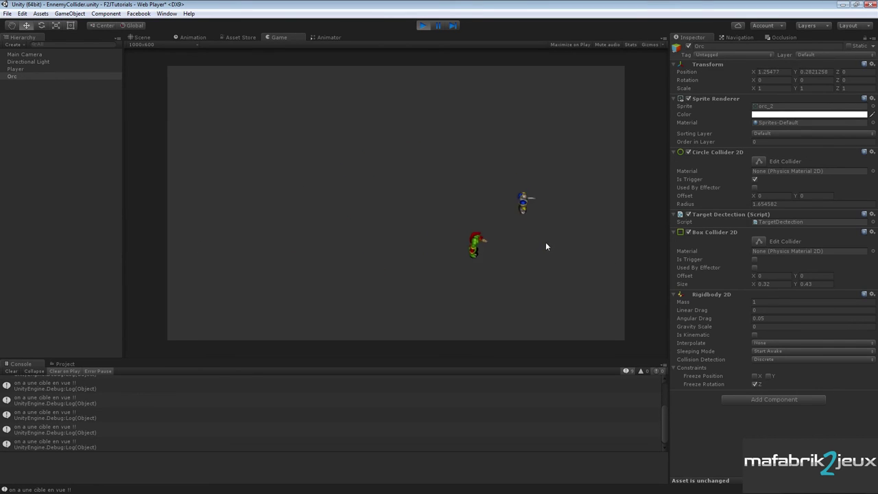
key(Down)
key(Right)
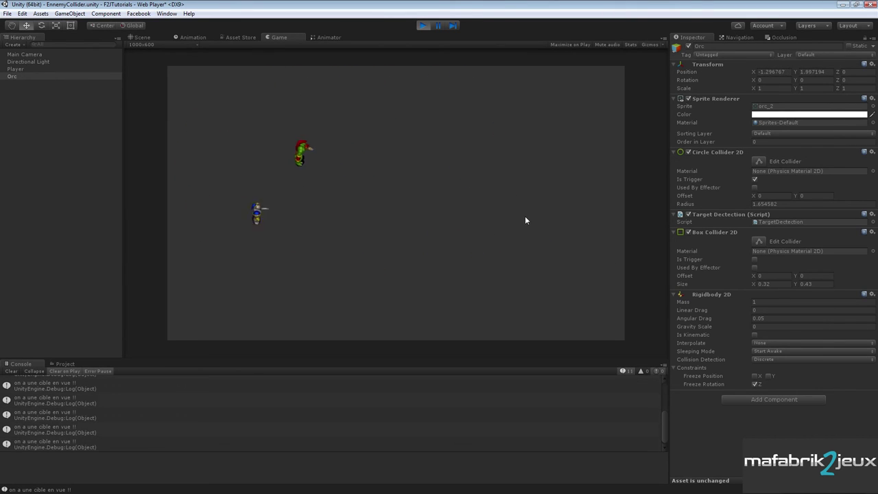
key(Up)
key(Left)
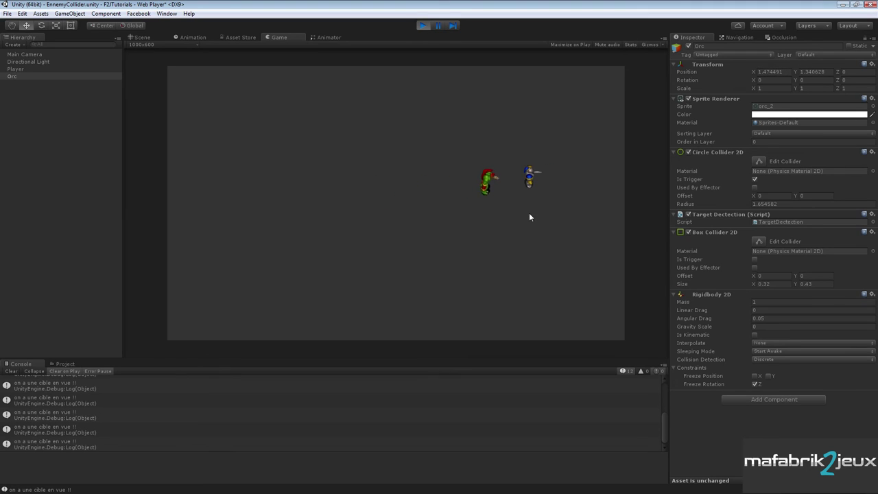
- Stop the game, fix the blank lines around Update's /* */ block, save TargetDectection.cs, and return to Unity
click(423, 25)
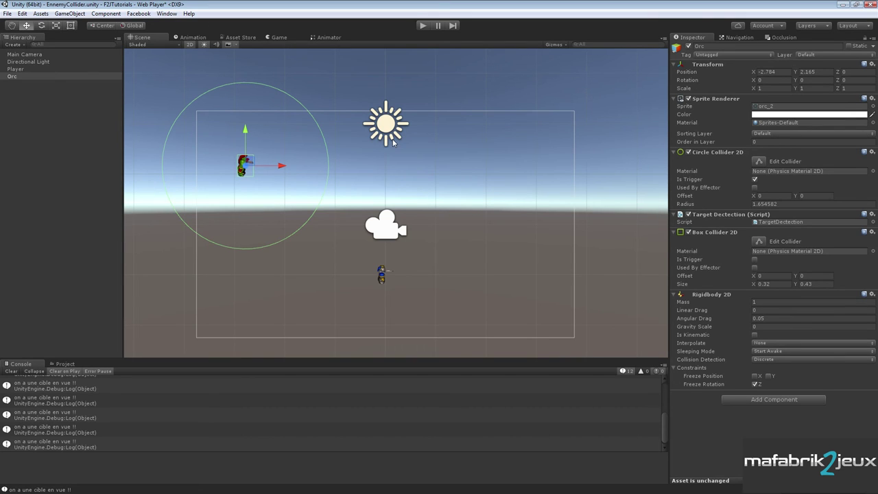
key(alt+Tab)
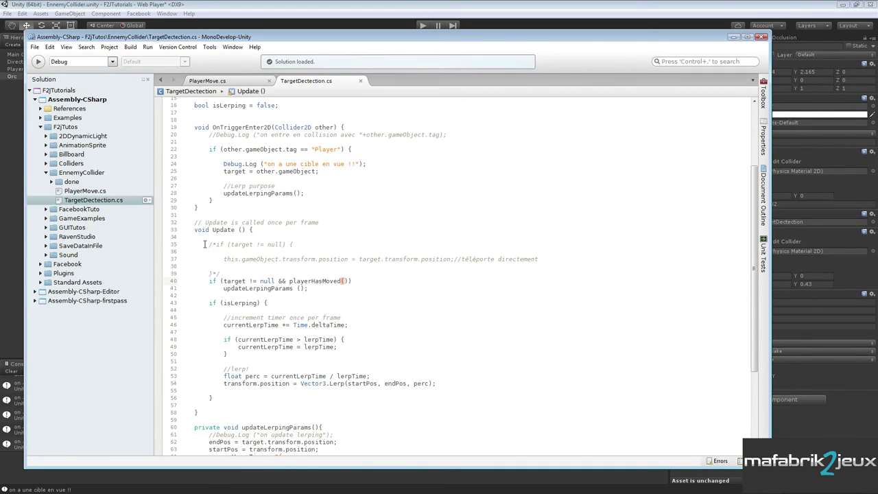
drag(205, 241, 206, 266)
click(315, 244)
key(Delete)
click(221, 266)
key(Return)
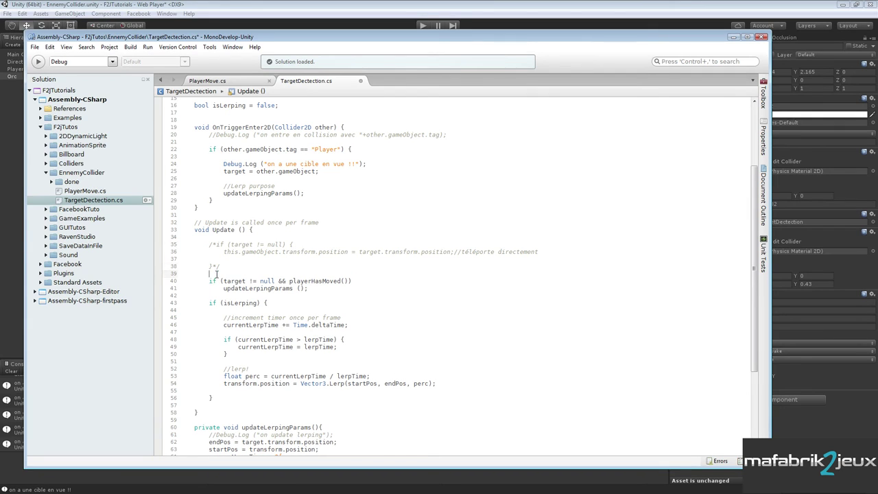
key(ctrl+s)
scroll(261, 206, up, 2)
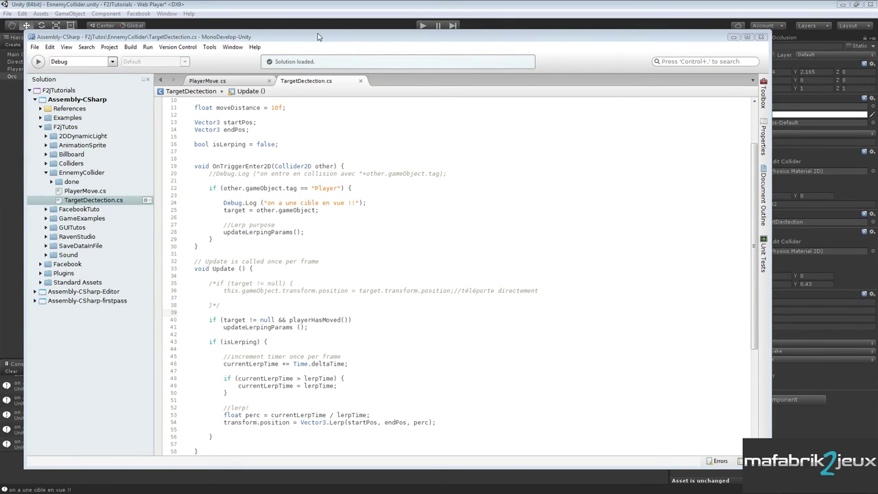
click(322, 8)
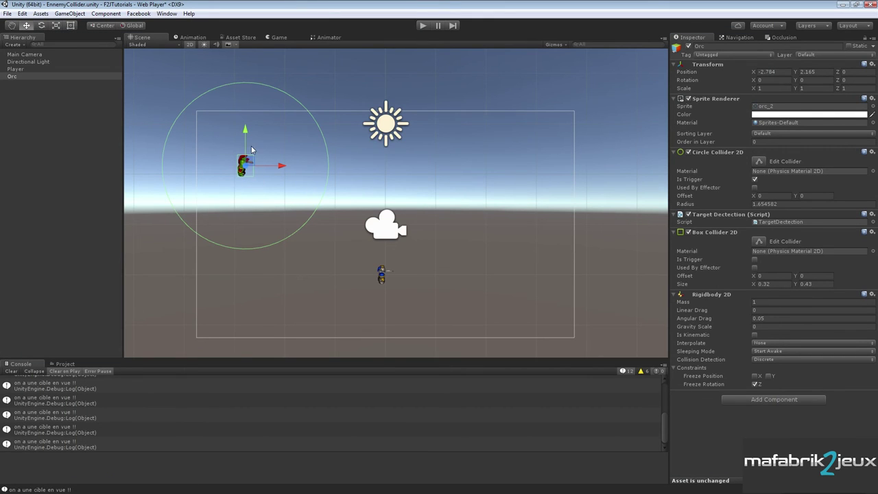
- With Player selected, search Google for 'unity onCollisionEnter2d' and open the OnCollisionEnter2D Scripting API page
click(17, 70)
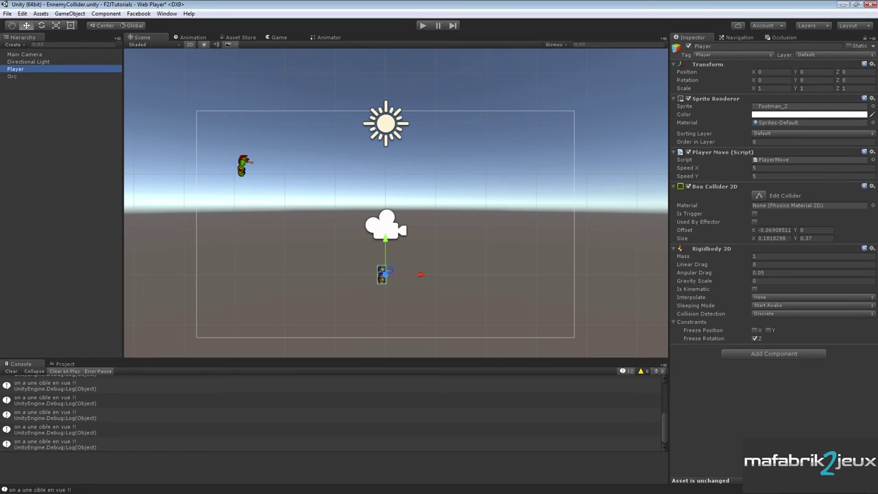
key(alt+Tab)
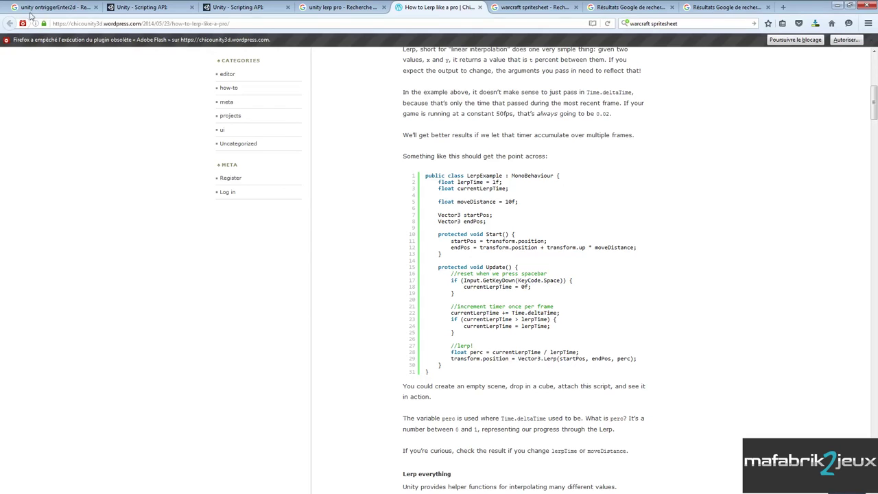
click(43, 8)
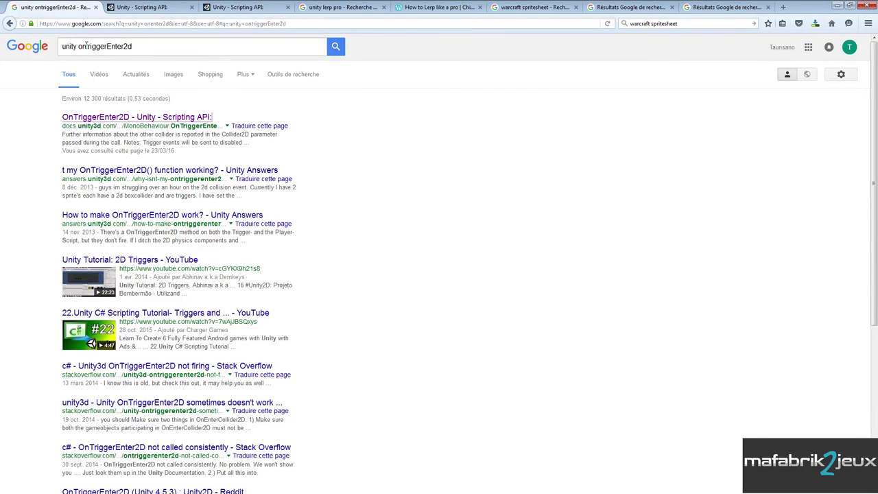
drag(86, 46, 110, 46)
text(C)
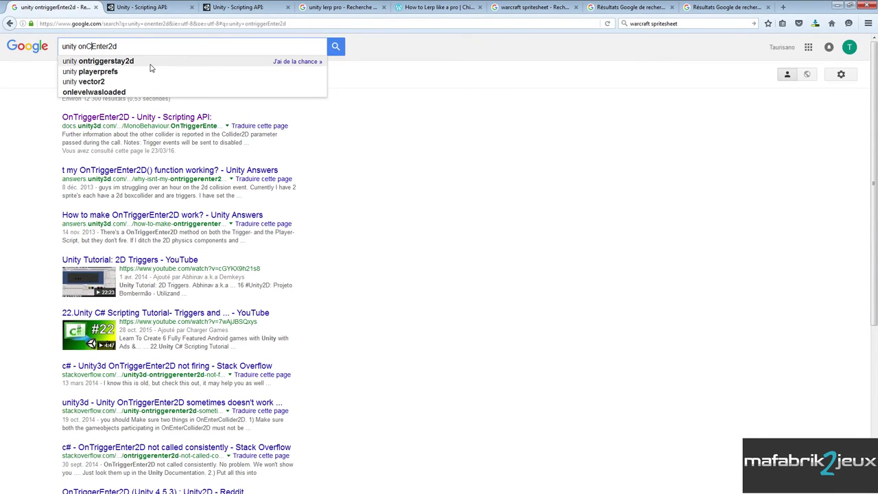
text(ollision)
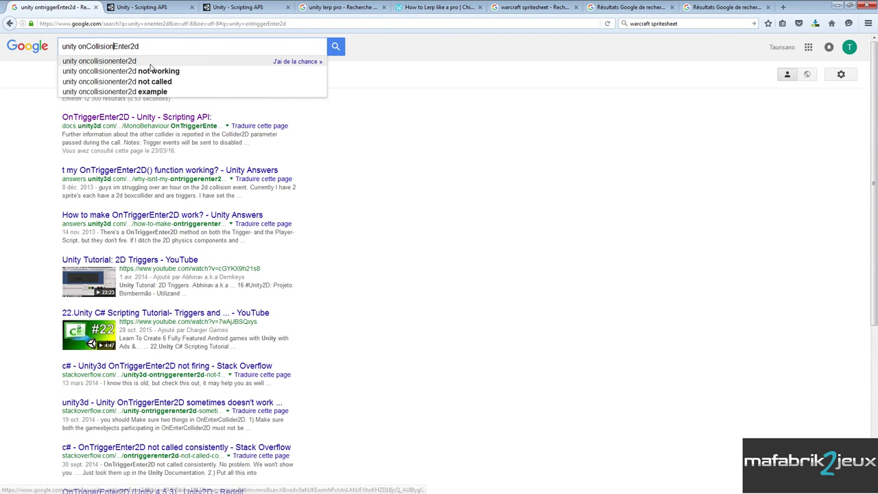
key(Return)
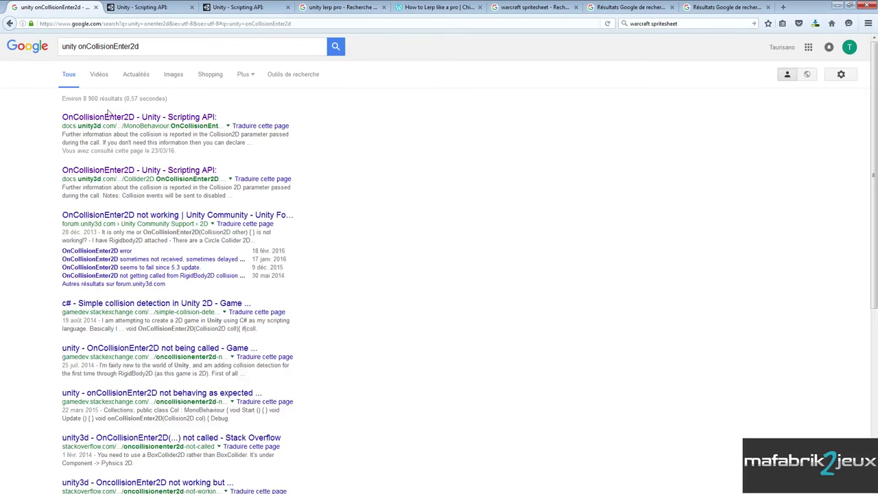
middle_click(102, 118)
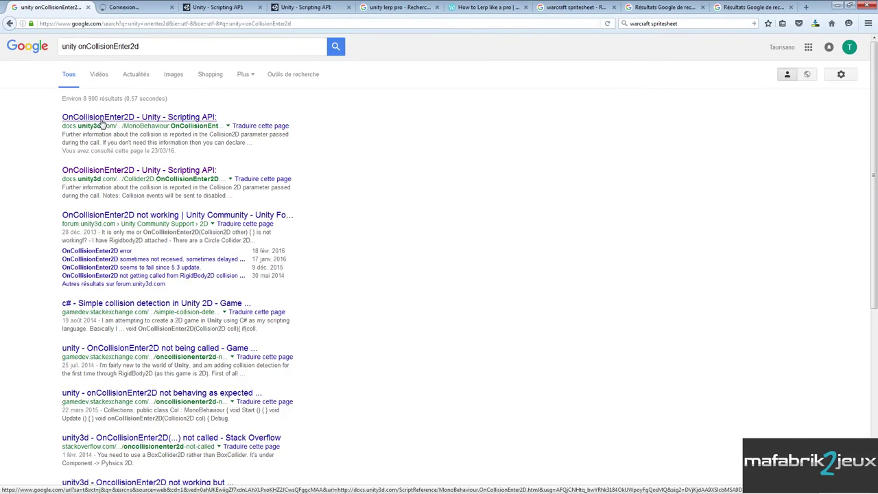
click(136, 8)
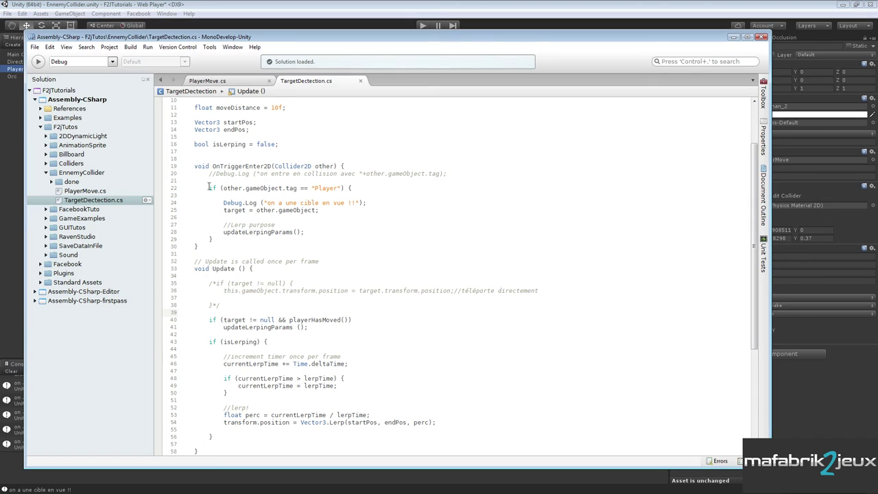
- Add a close-combat contact section comment below OnTriggerEnter2D, closed by an asterisk bar, and save
click(217, 244)
key(Return)
key(Return)
text(/)
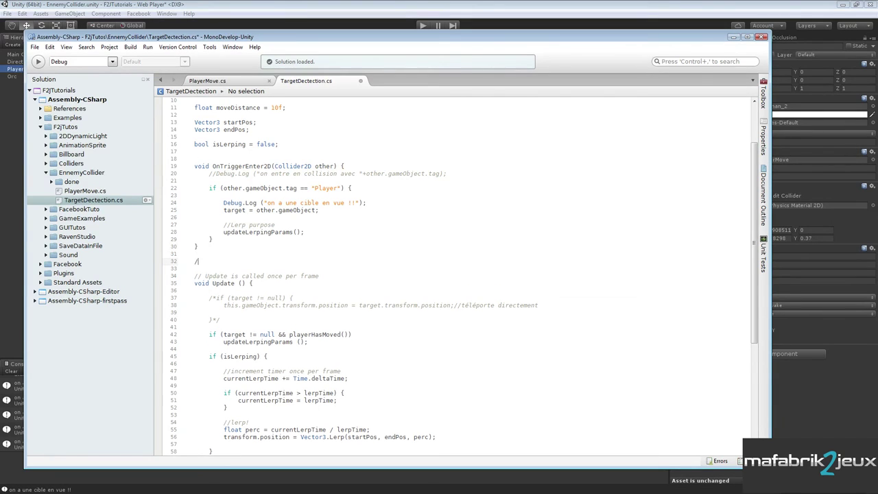
text(************* ge)
text(stion)
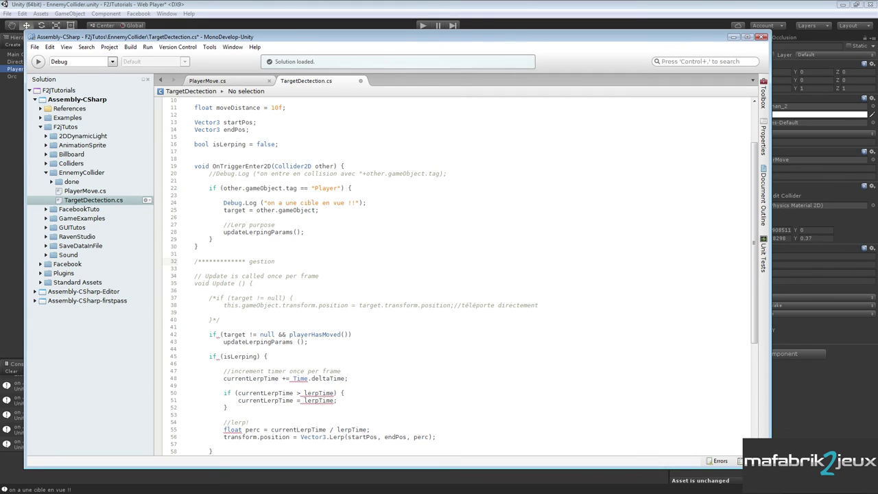
text( du con)
text(tact en clos )
text(combhat ***)
text(**/)
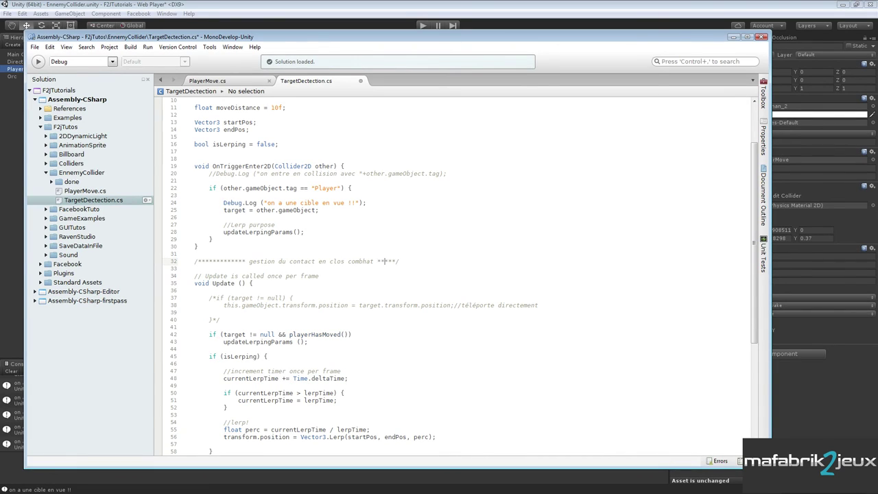
key(BackSpace)
key(Return)
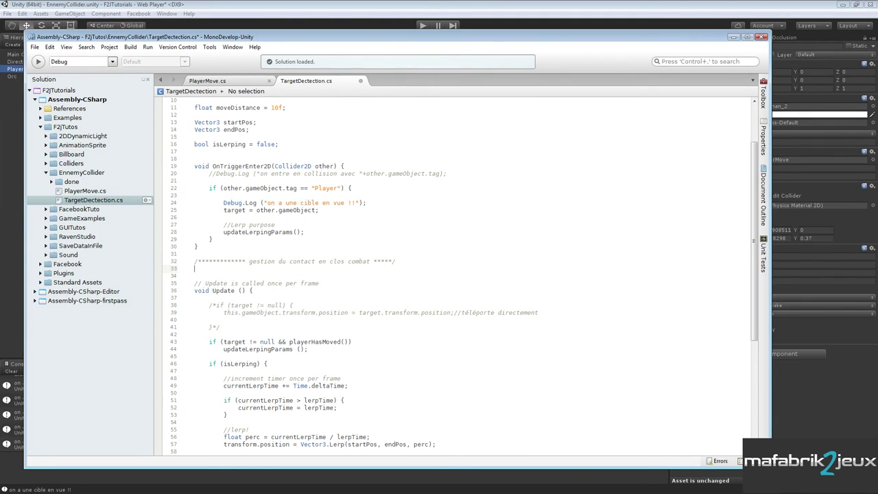
click(354, 261)
text(s)
key(ctrl+s)
click(406, 261)
key(Return)
key(Return)
key(Return)
key(Return)
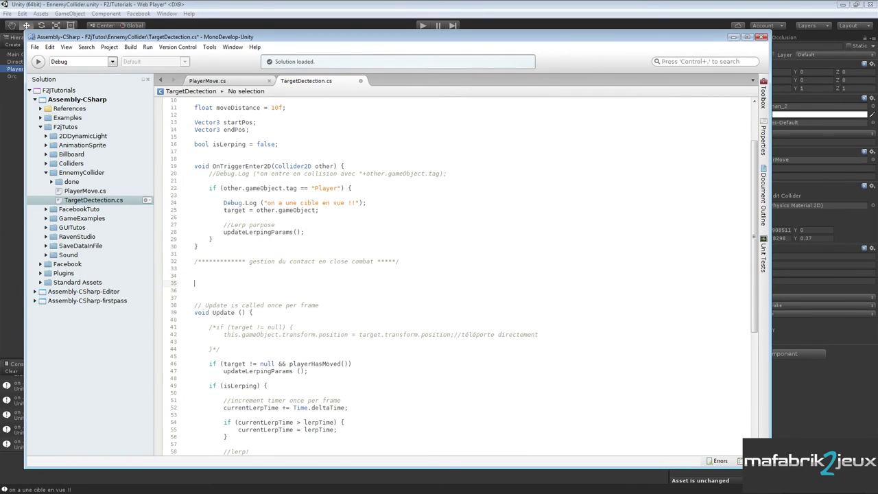
text(/*******************)
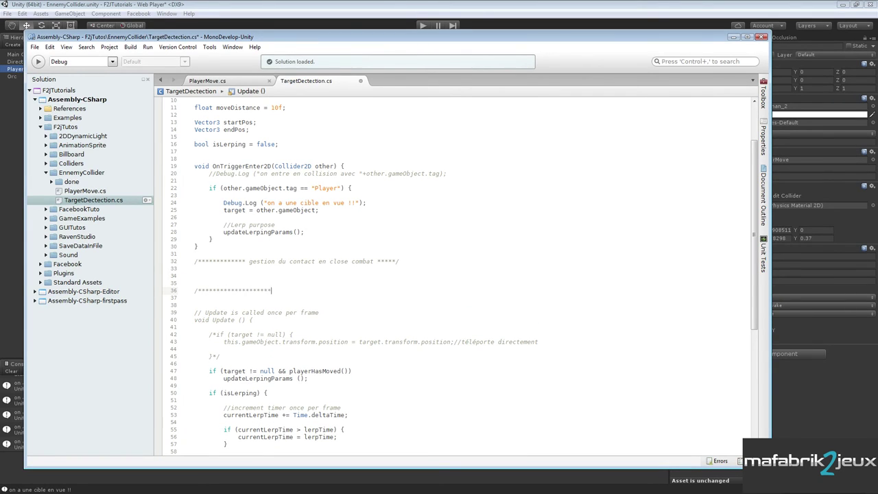
text(*********************************/)
key(Return)
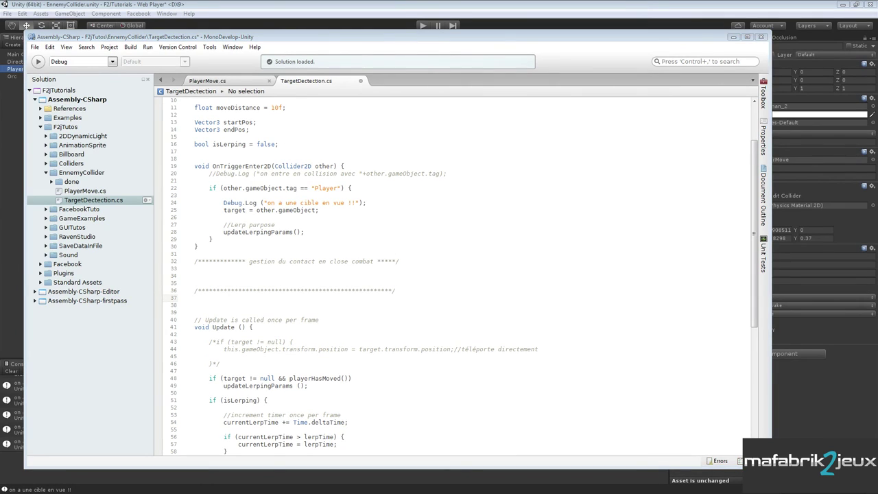
- Declare 'bool isCloseCombat = false;' below isLerping, save, and paste in the OnCollisionEnter2D(Collision2D coll) method
click(254, 150)
text(bool isCloseCombat =  false;)
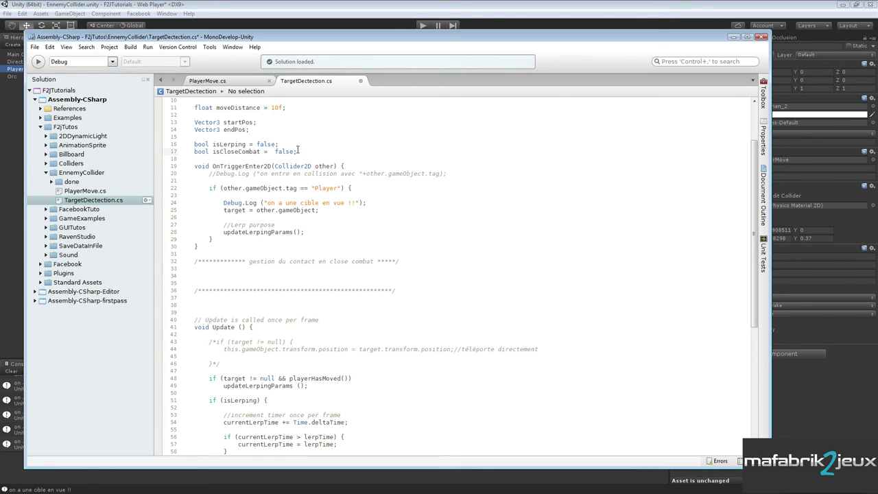
key(ctrl+s)
key(ctrl+v)
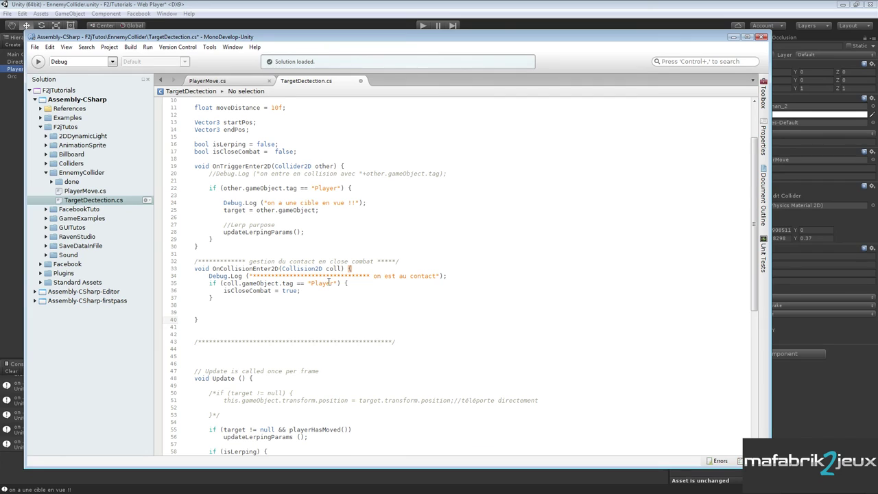
- Remove the extra blank lines after OnCollisionEnter2D's closing brace
drag(223, 290, 303, 290)
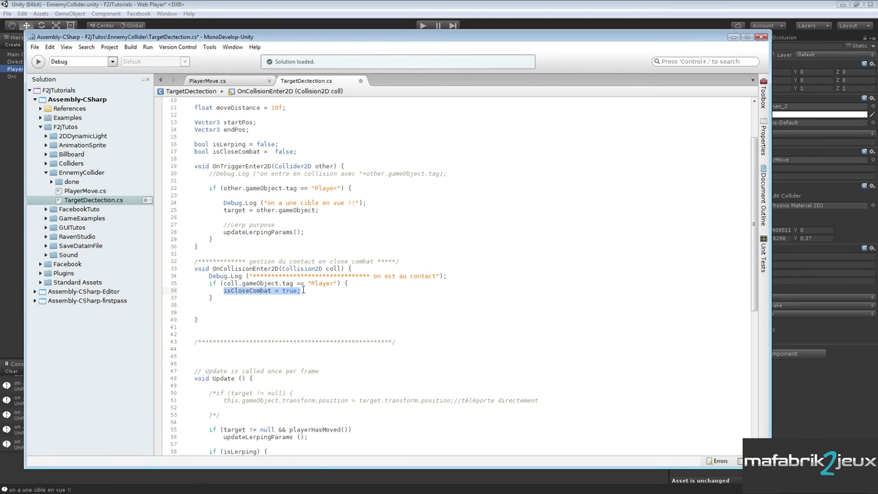
click(212, 305)
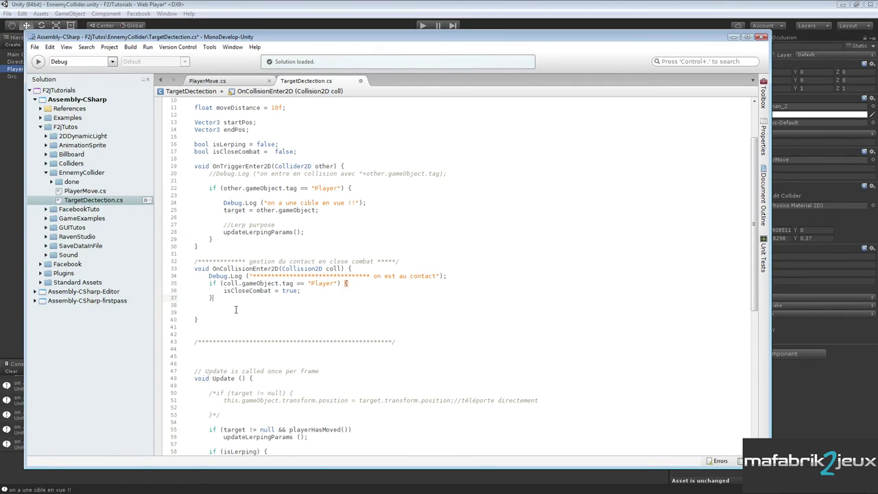
key(BackSpace)
key(shift+Down)
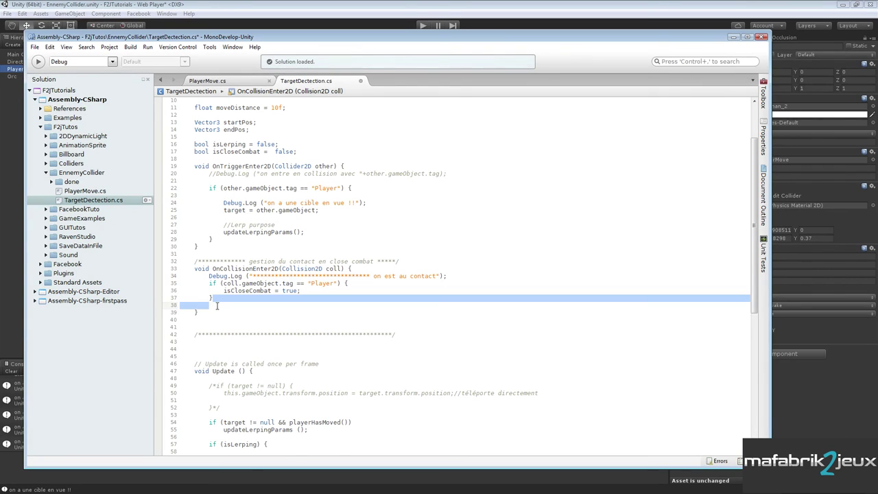
key(BackSpace)
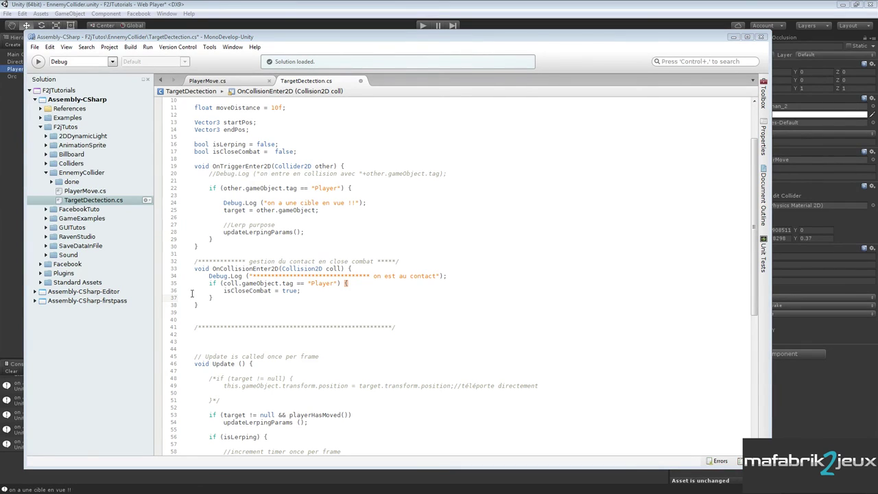
- Paste the OnCollisionExit2D method, which sets isCloseCombat = false, below OnCollisionEnter2D, removing the stray blank line
click(206, 306)
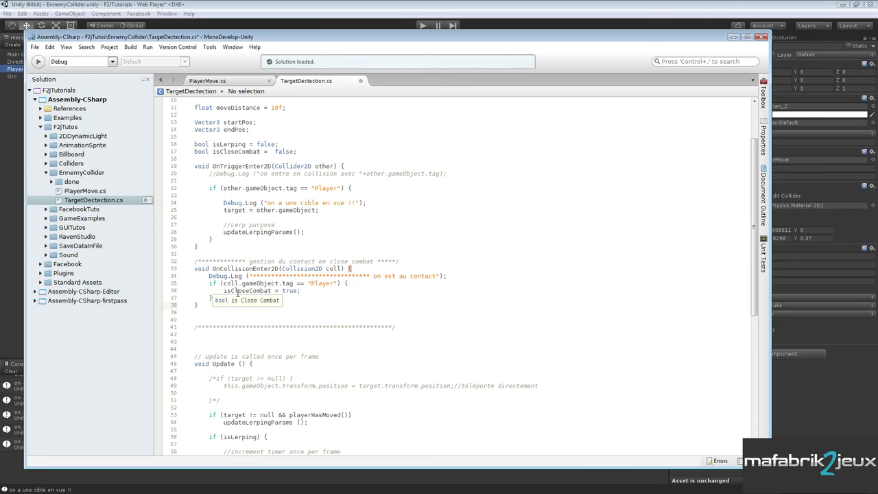
key(Return)
key(ctrl+v)
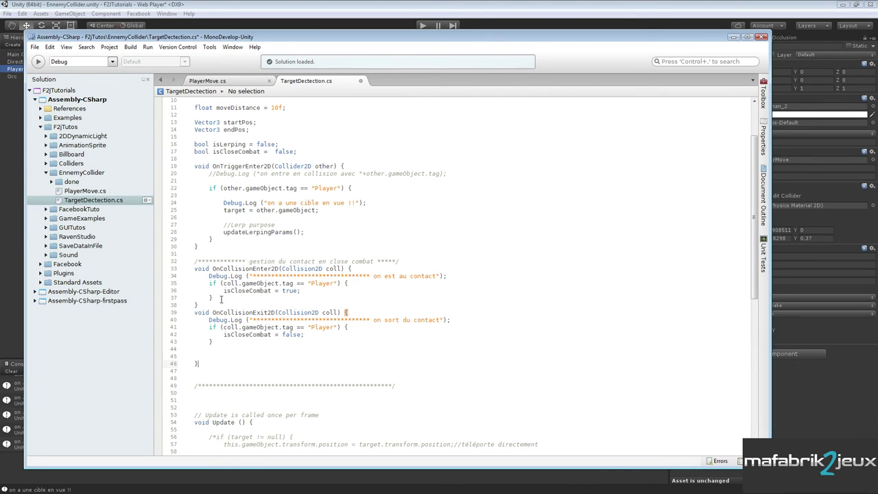
mouse_move(258, 270)
click(216, 341)
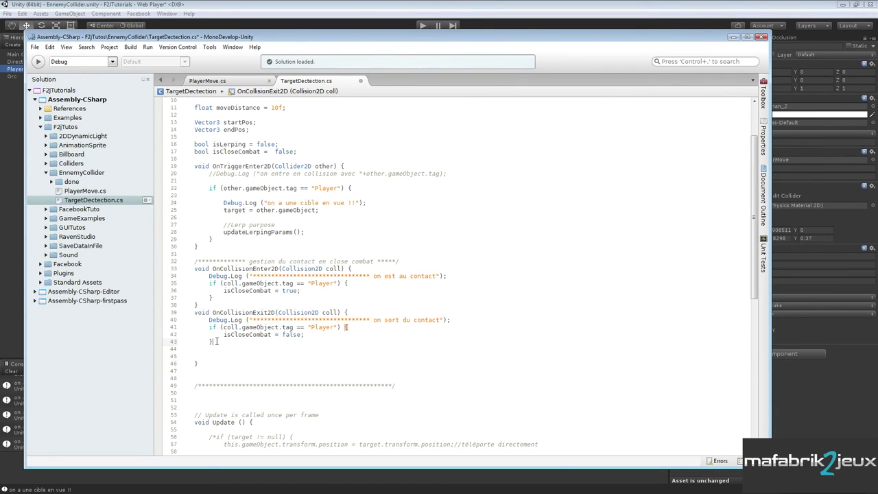
key(Delete)
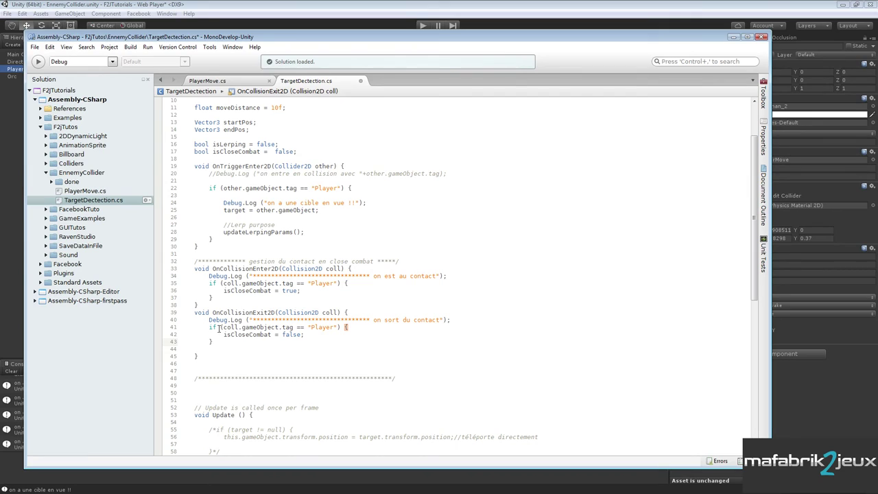
mouse_move(224, 335)
mouse_down()
mouse_move(314, 331)
mouse_move(303, 334)
mouse_up()
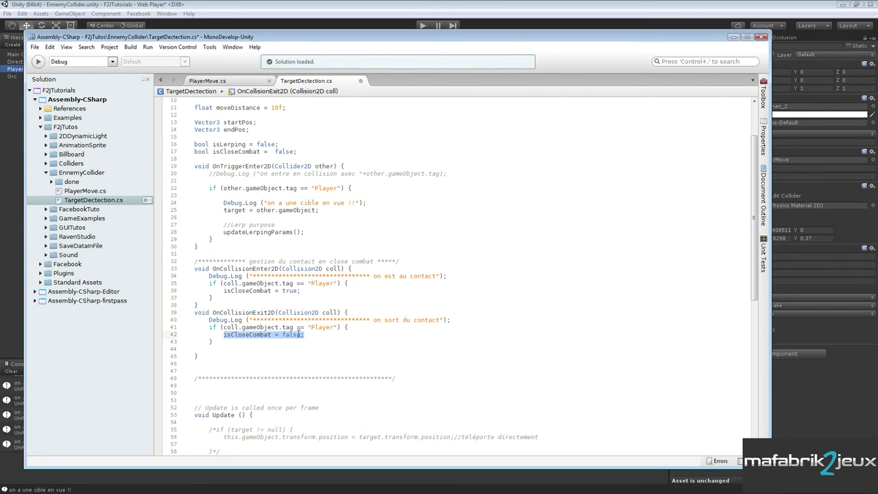
click(307, 335)
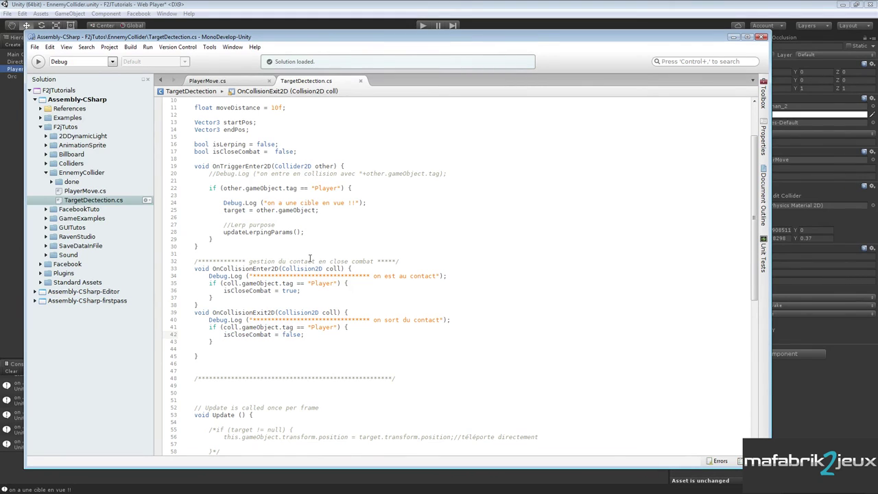
- Play-test, steering the player into and away from the Orc to log contact enter and exit, then stop
click(388, 5)
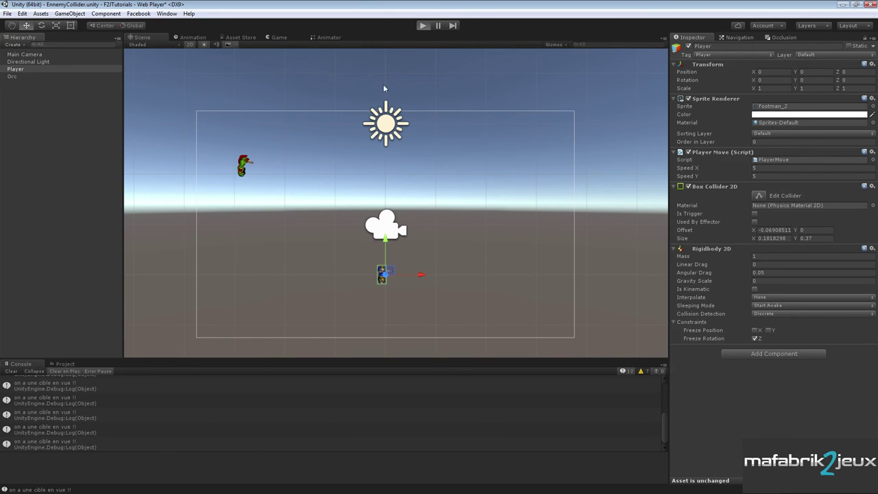
key(ctrl+p)
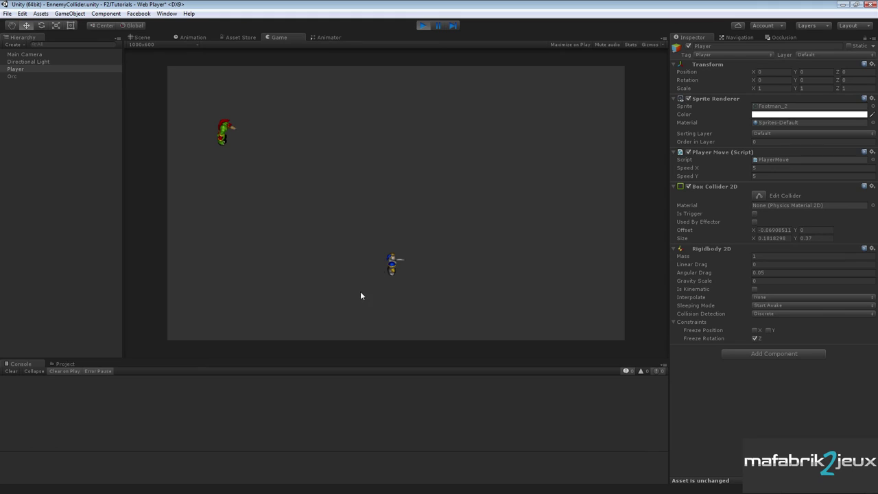
key(Up)
key(Left)
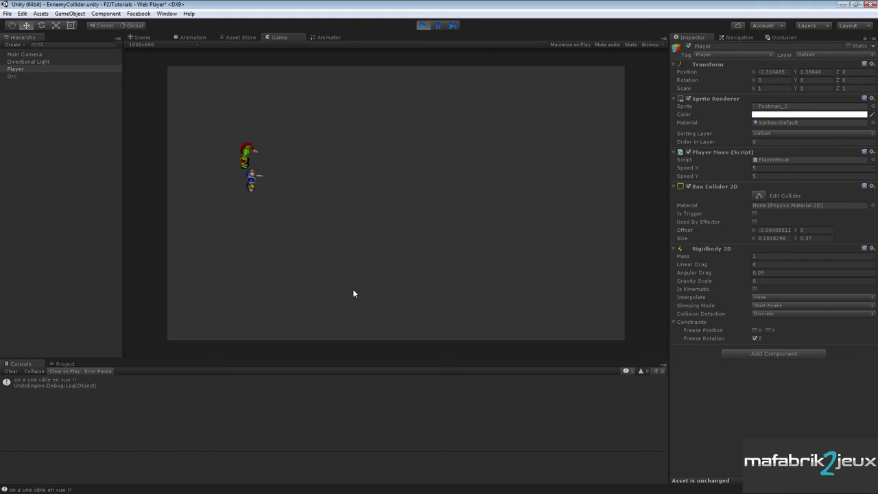
key(Right)
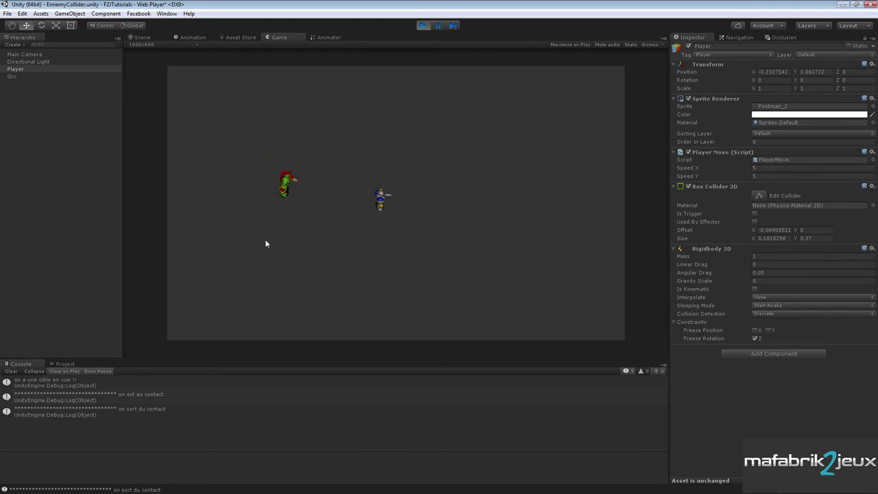
key(Up)
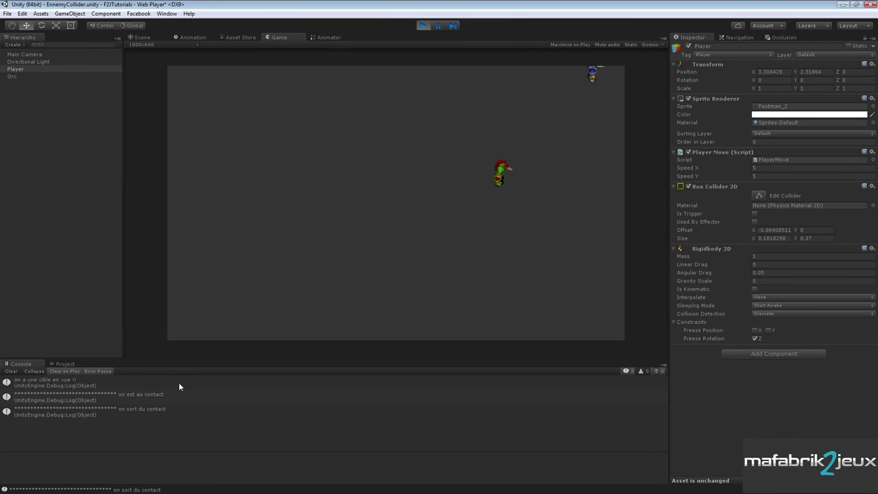
key(Left)
key(Down)
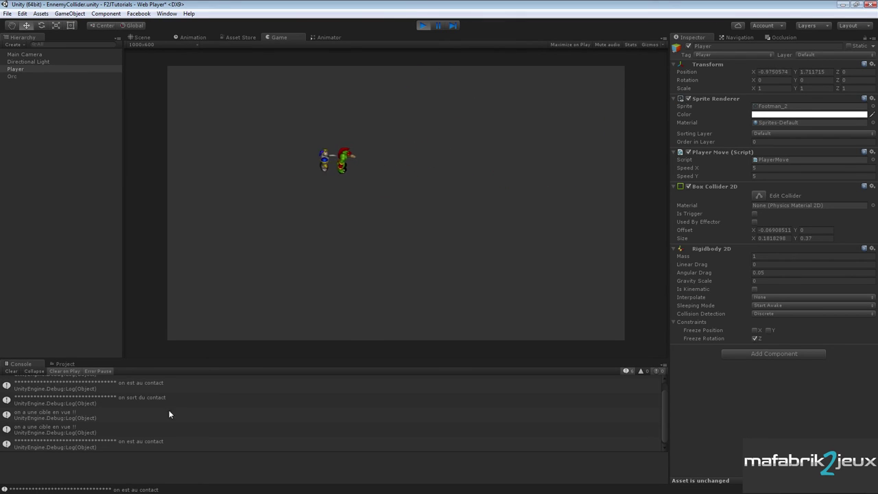
key(Left)
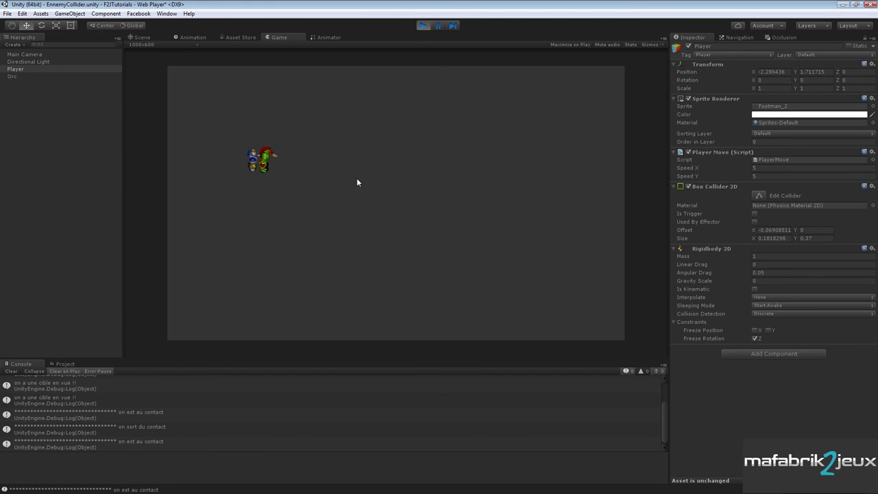
click(423, 26)
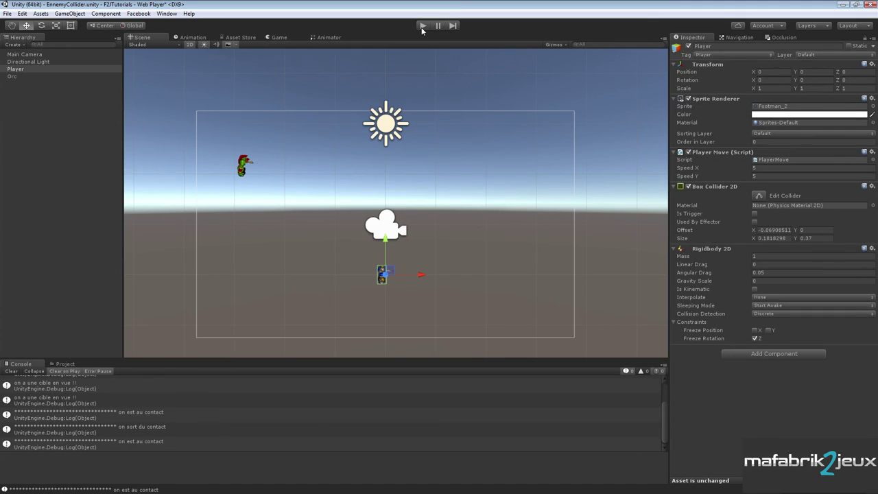
- In Update, add if (isCloseCombat) setting isLerping = false, followed by an empty else block
key(alt+Tab)
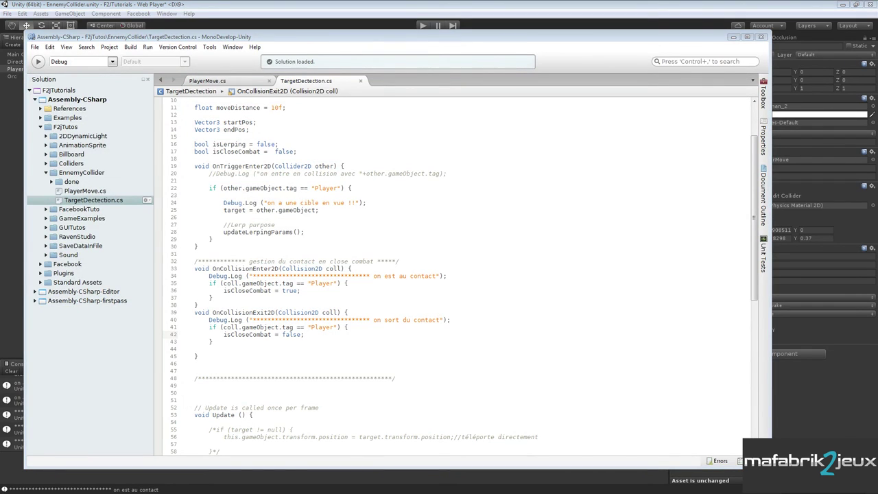
scroll(274, 289, down, 12)
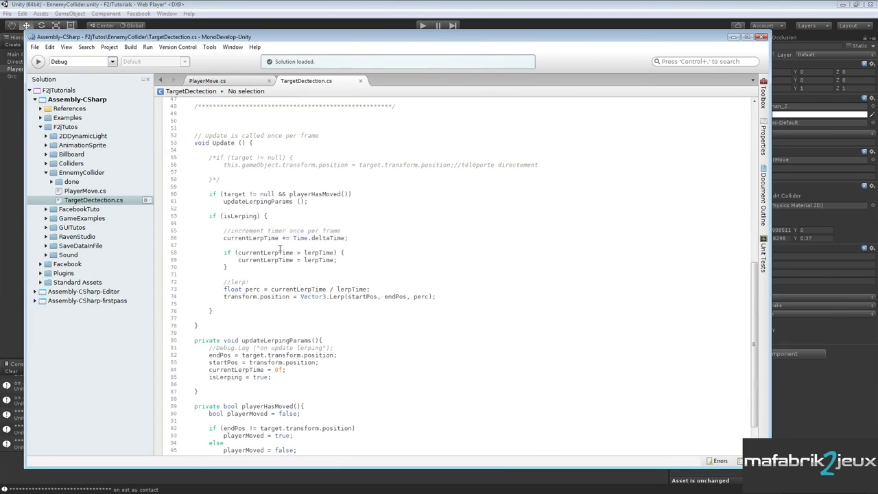
click(231, 208)
key(Return)
key(Return)
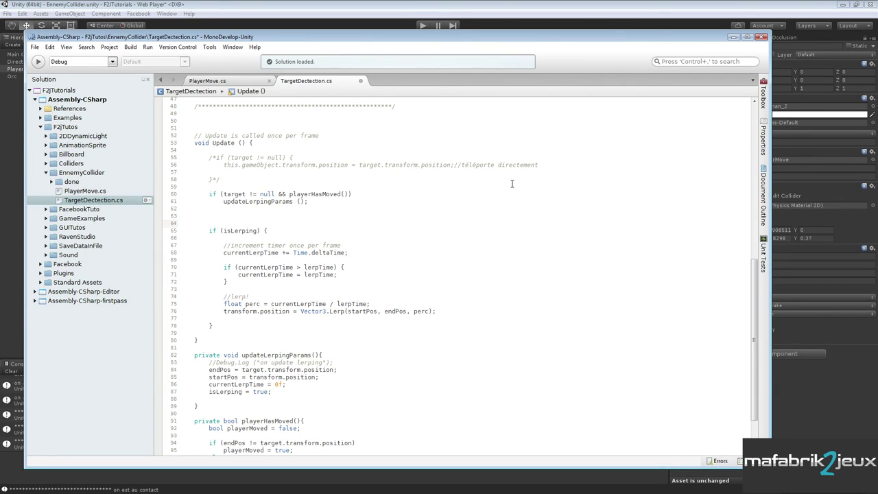
text(if()
text(isclo)
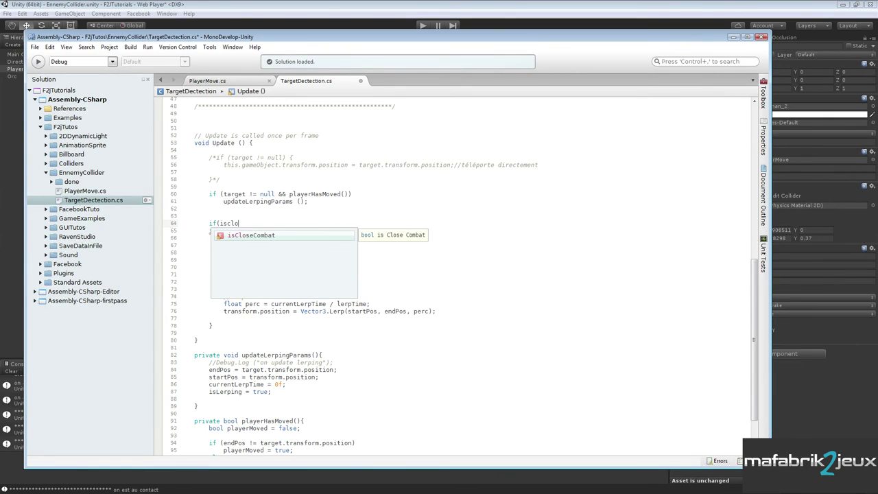
key(Return)
text())
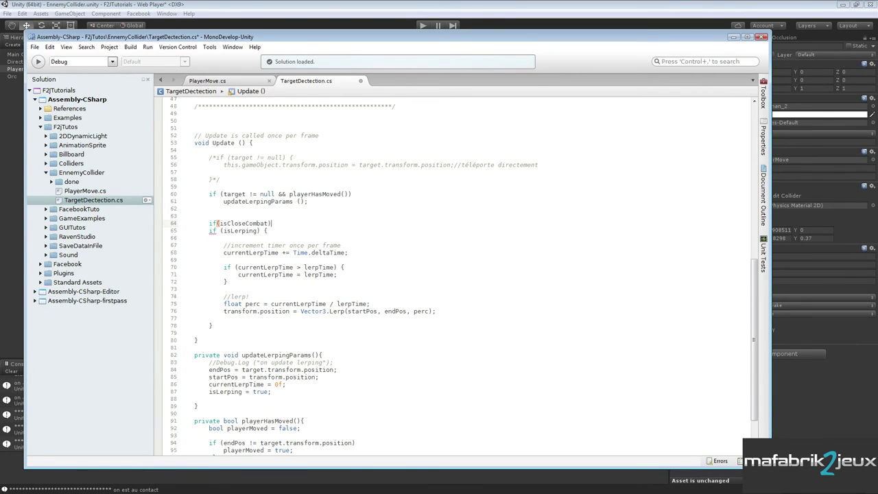
key(Return)
text(isL)
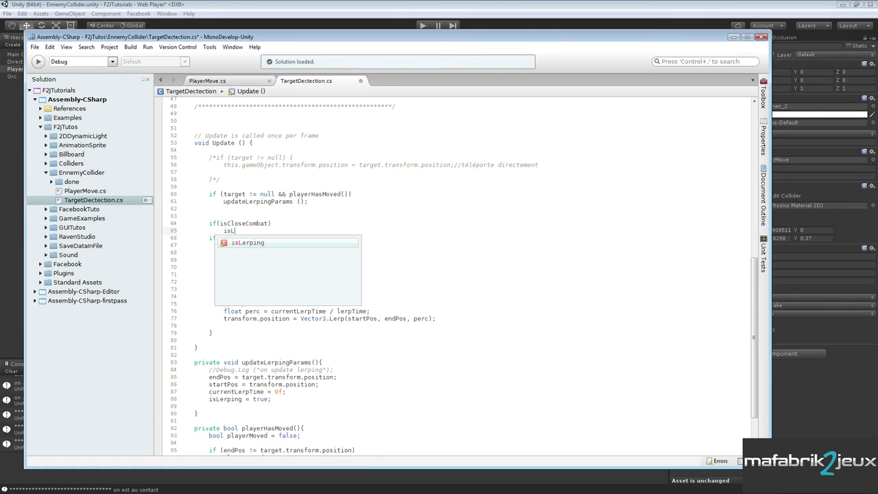
text(er)
key(Return)
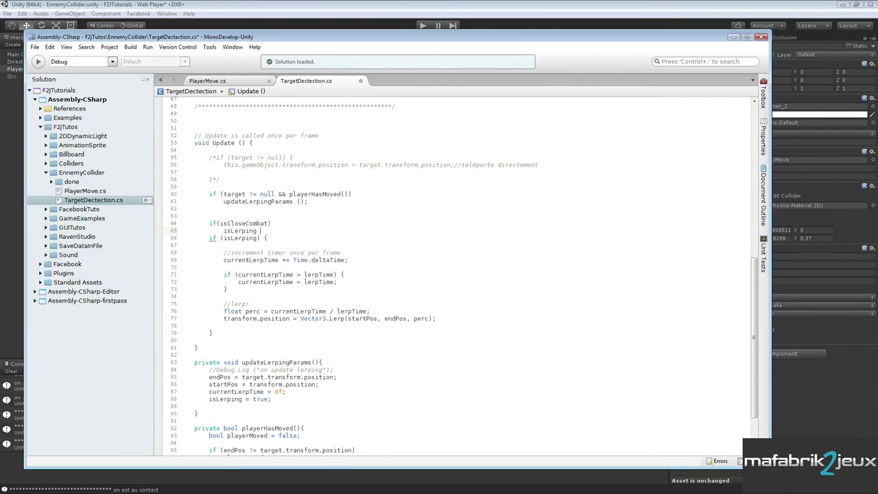
text(= false;)
key(Return)
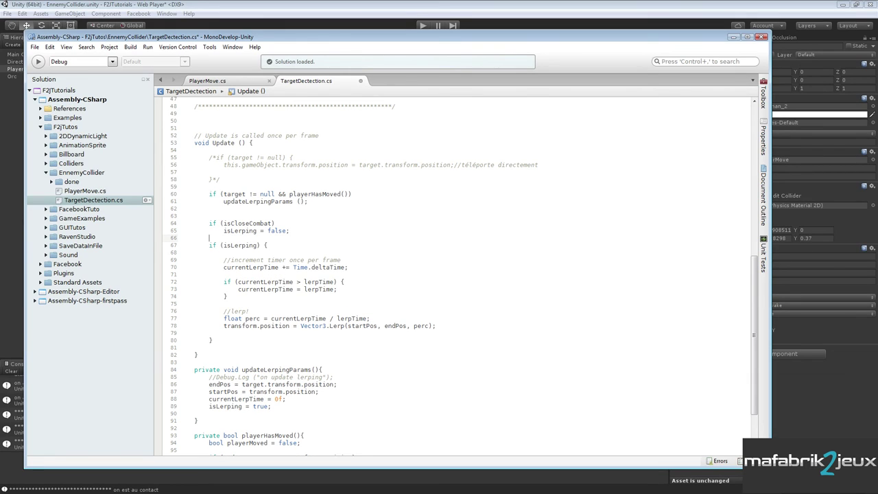
text(else {)
key(Return)
text(})
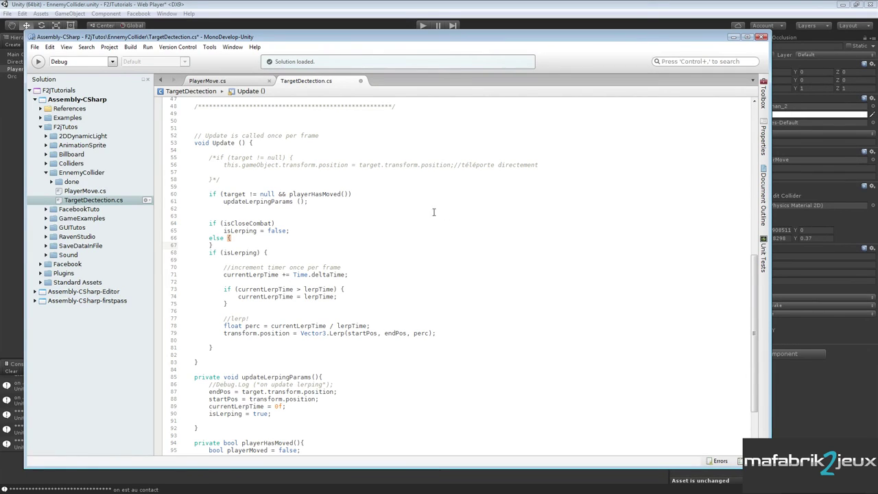
- Move the if (isLerping) block inside the else branch and save TargetDectection.cs
click(241, 238)
key(Return)
key(Return)
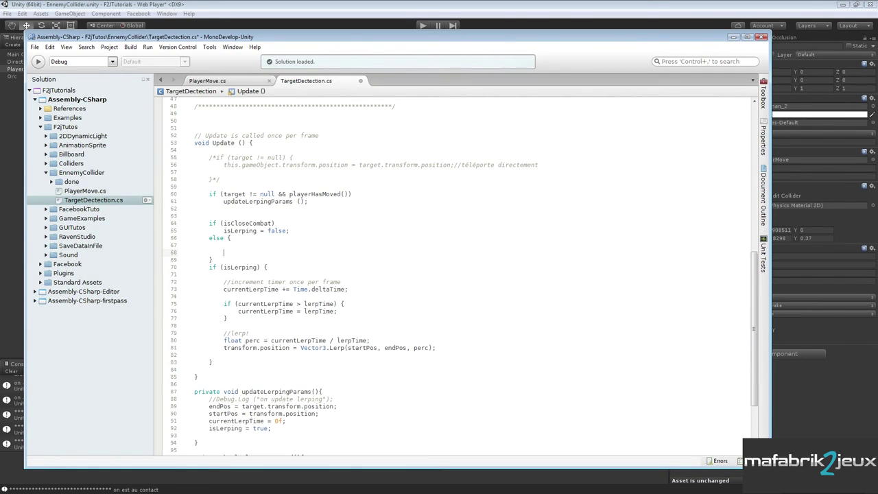
drag(209, 267, 239, 362)
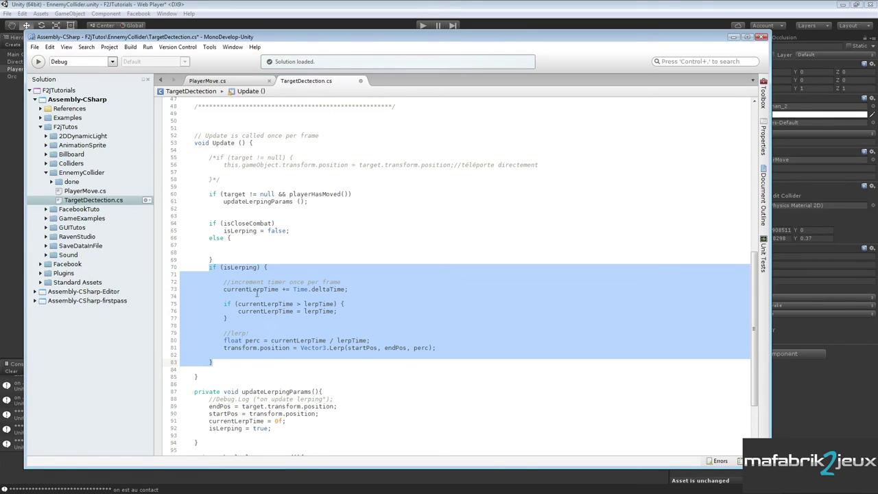
key(ctrl+x)
click(240, 247)
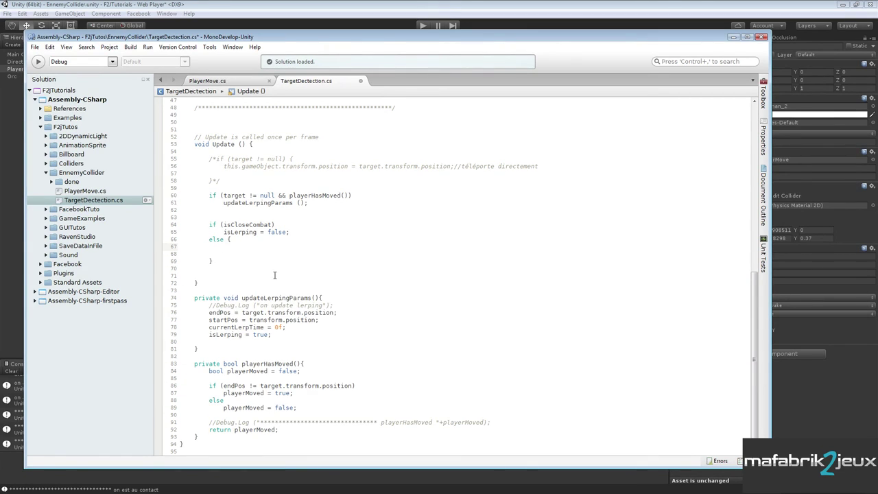
key(ctrl+v)
click(238, 240)
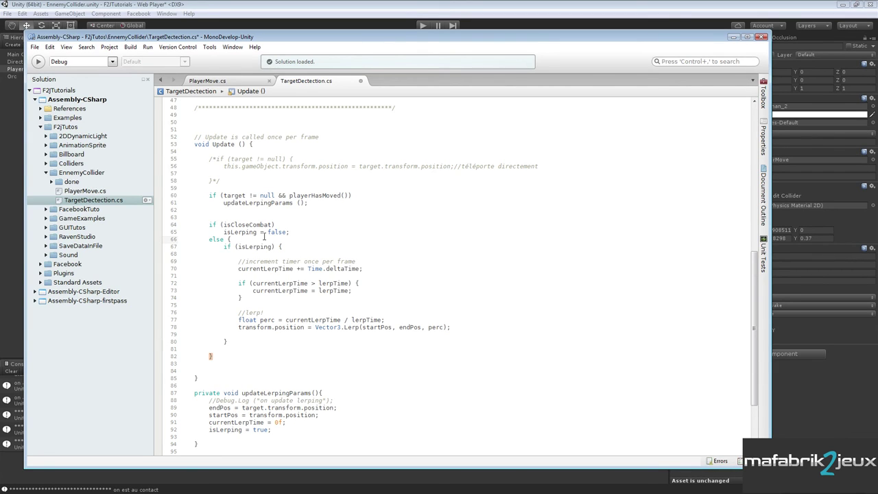
key(Return)
key(ctrl+s)
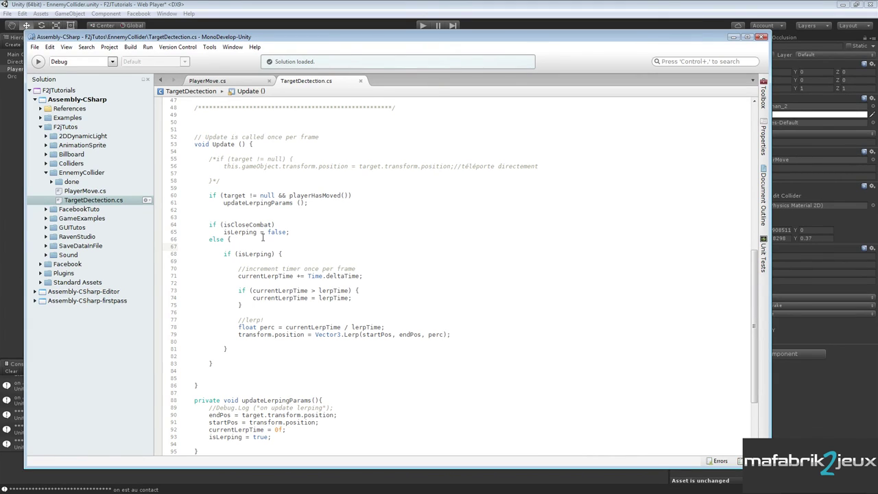
- Start the game and walk the footman around the scene so the Orc chases it
click(319, 11)
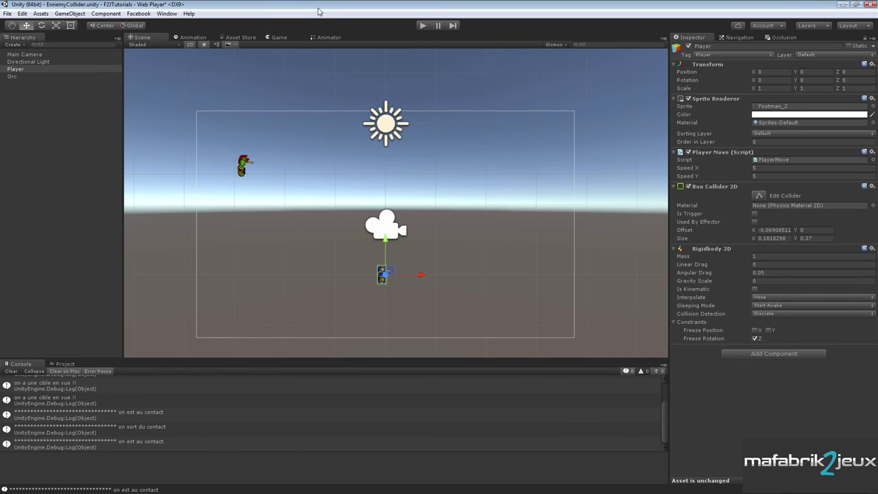
click(423, 28)
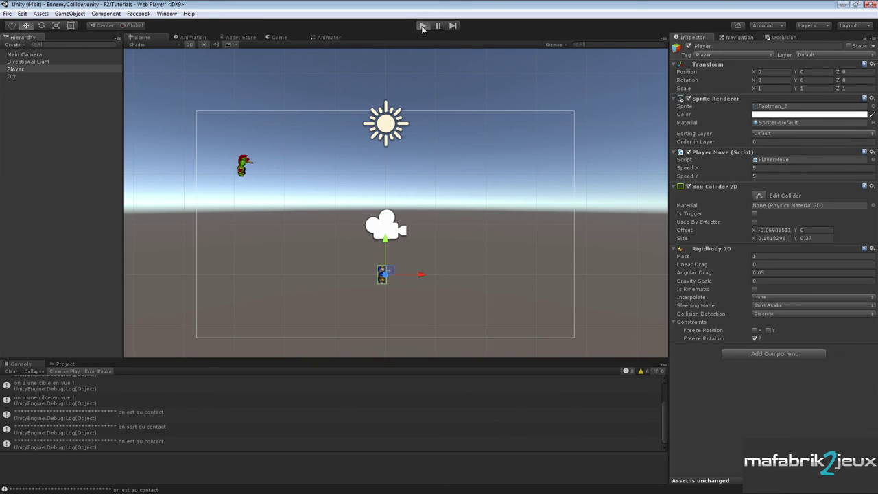
key(Up)
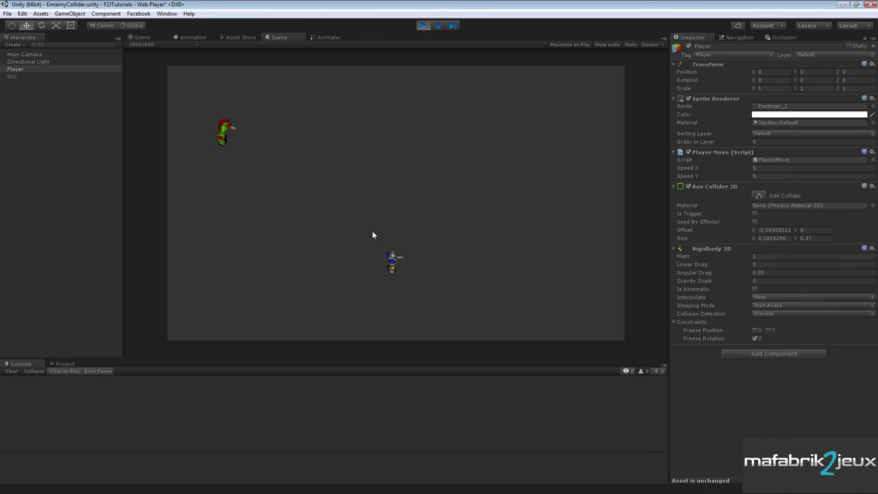
key(Left)
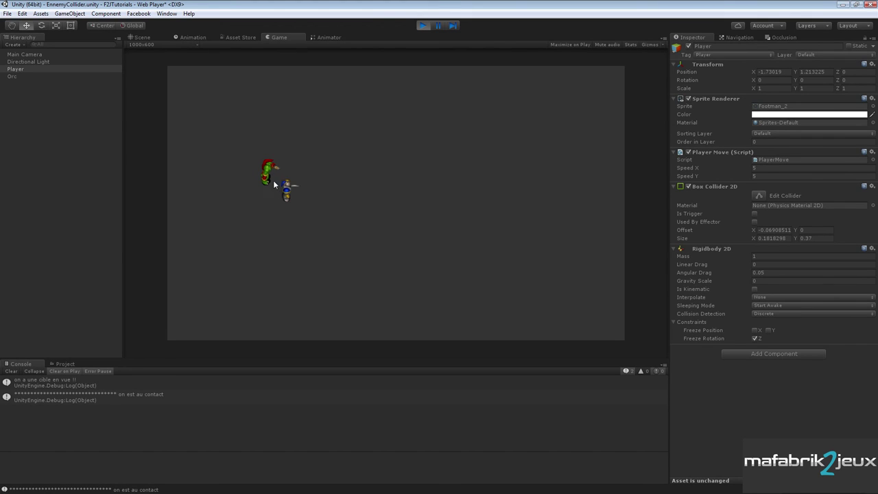
key(Right)
key(Right)
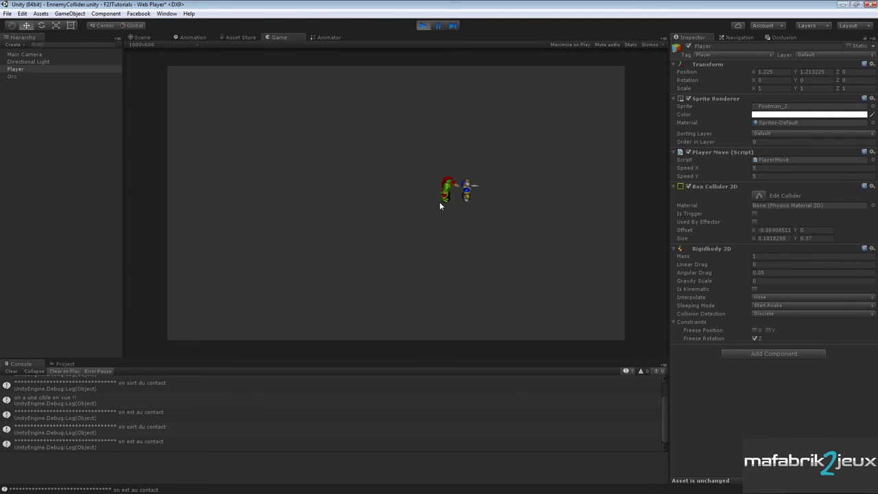
key(Right)
key(Right)
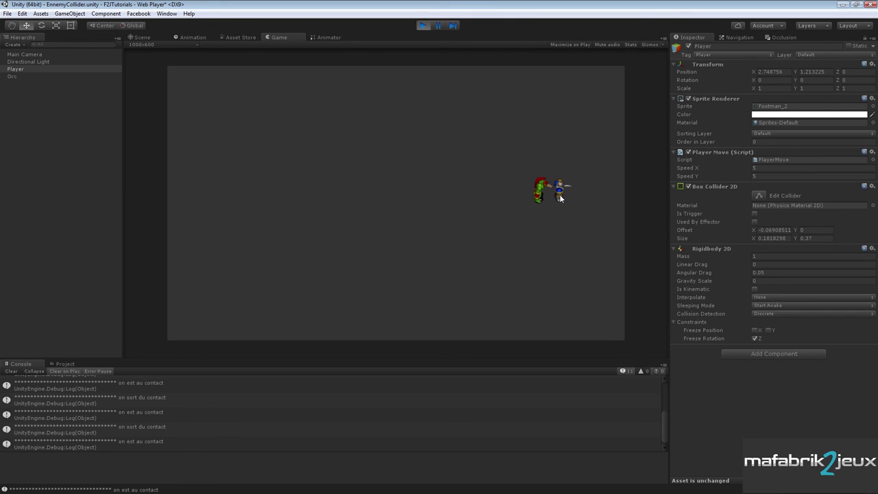
key(Up)
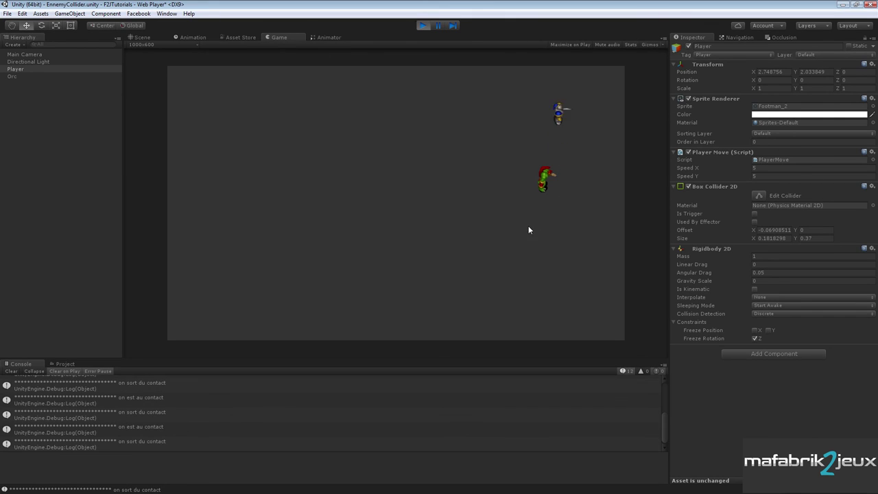
key(Left)
key(Down)
key(Left)
key(Up)
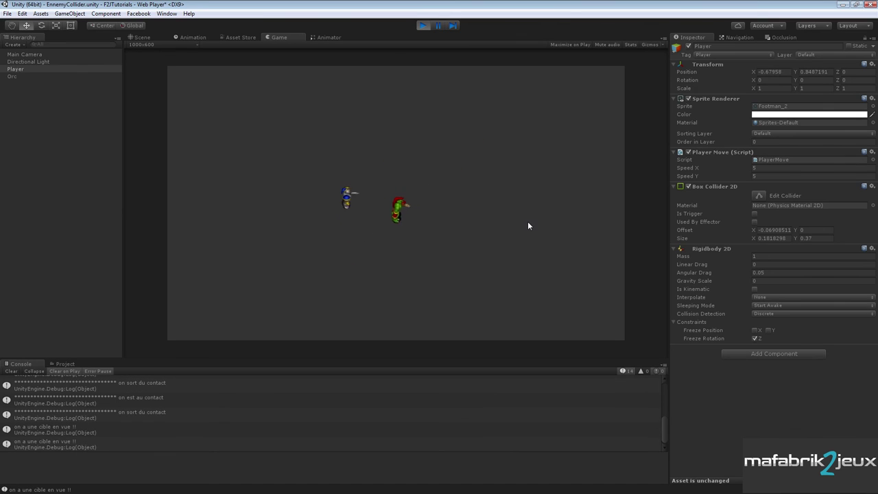
key(Left)
key(Right)
key(Down)
key(Left)
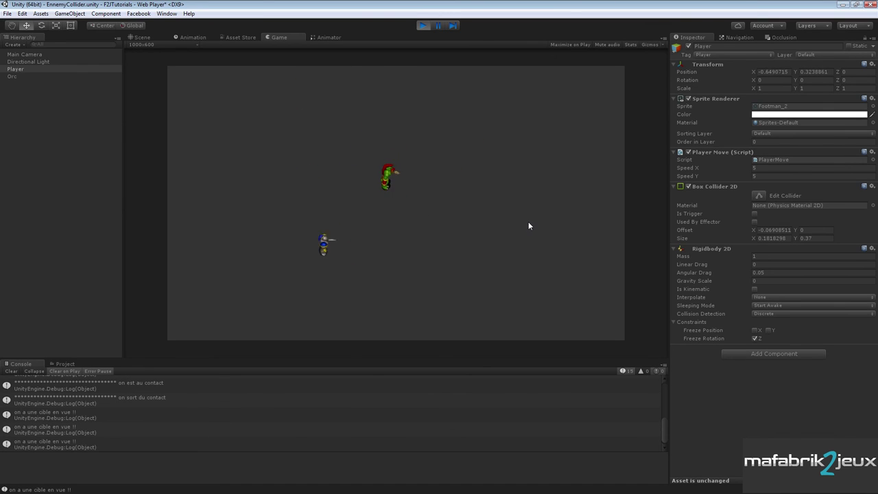
key(Up)
key(Right)
key(Down)
key(Left)
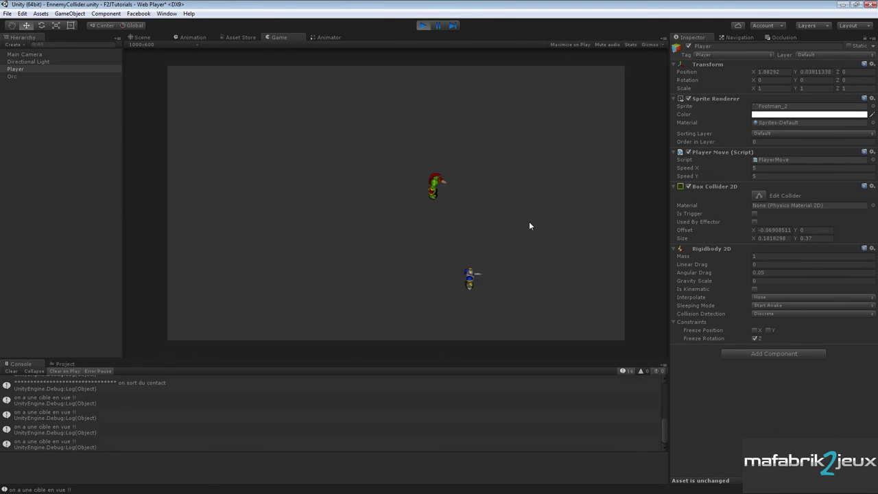
key(Up)
key(Right)
key(Down)
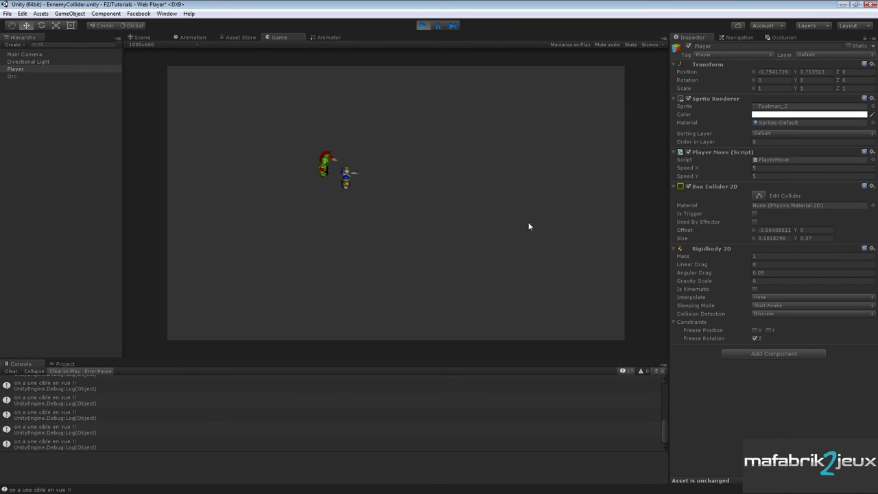
key(Right)
- Move the footman repeatedly into and out of contact with the Orc to check it stops
key(Right)
key(Down)
key(Left)
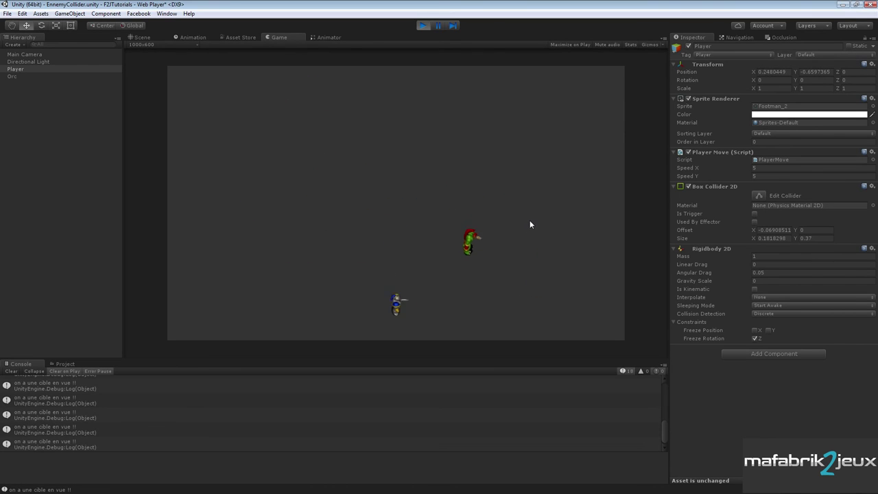
key(Up)
key(Right)
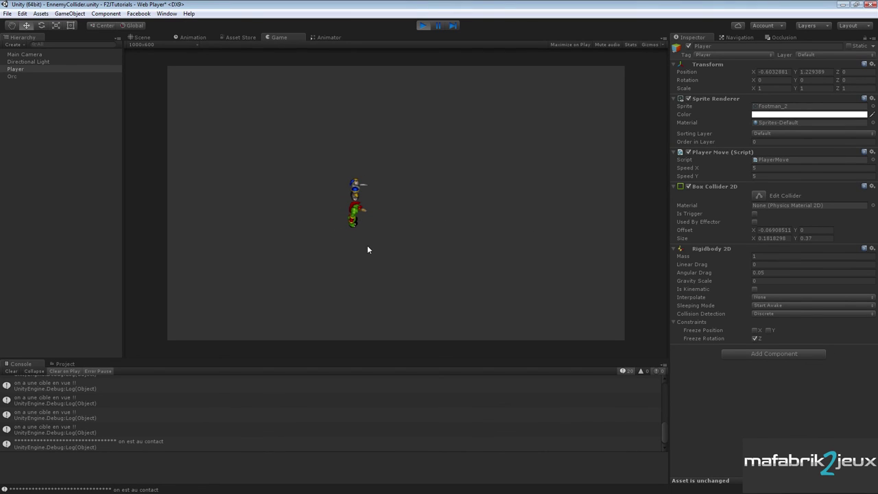
key(Right)
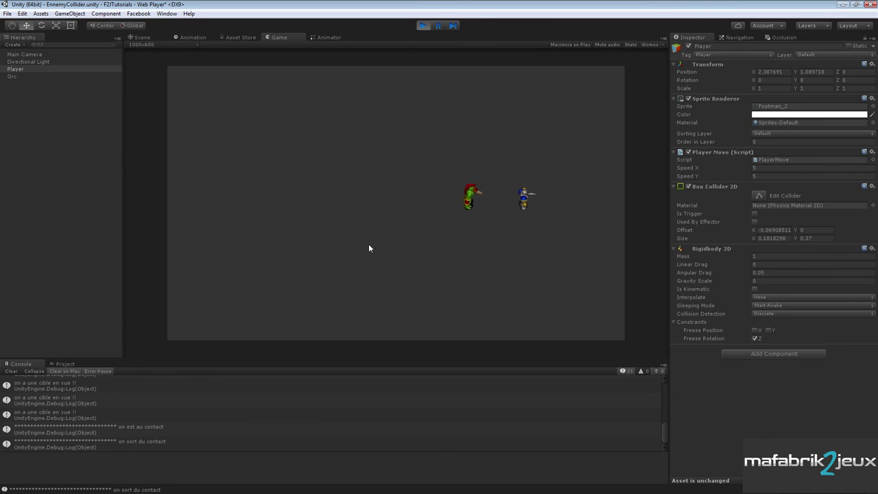
key(Left)
key(Left)
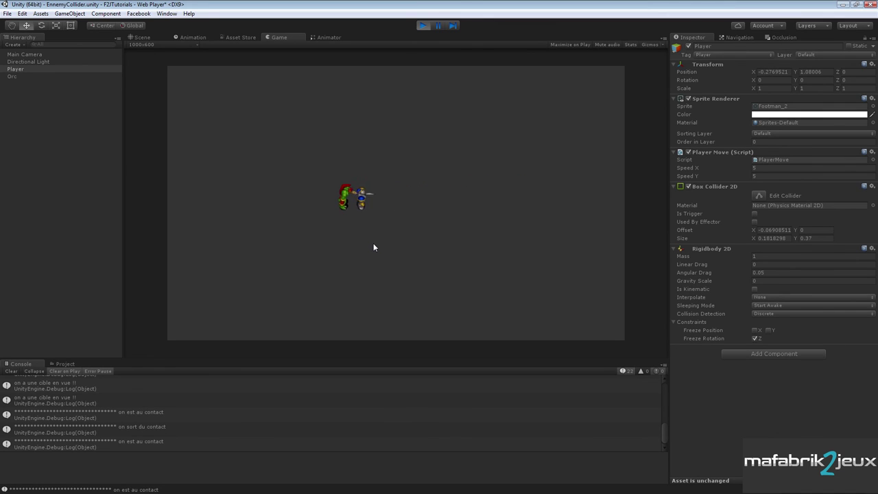
key(Right)
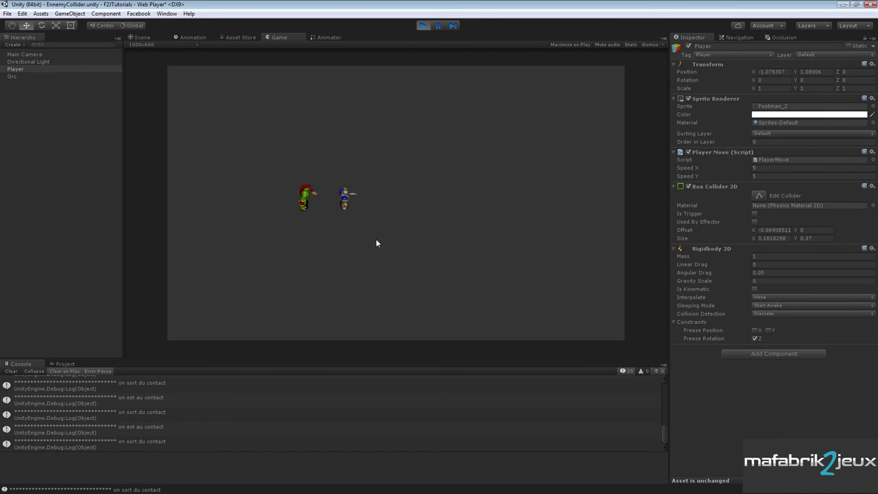
key(Left)
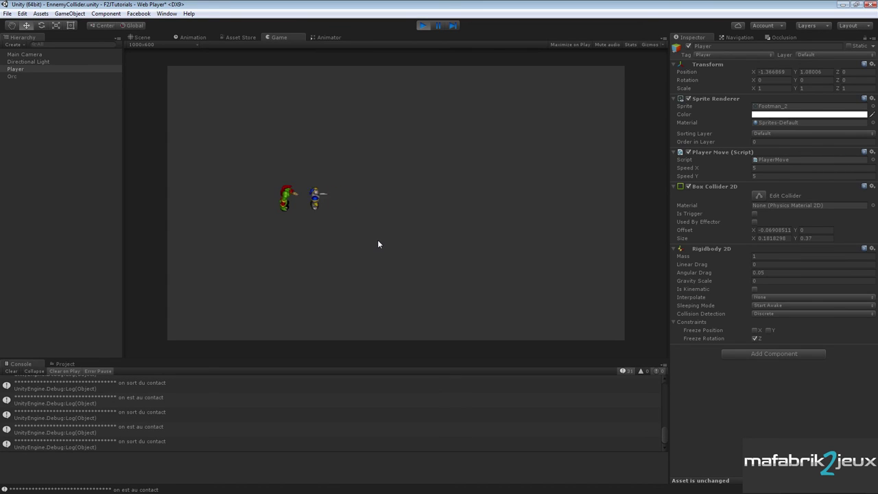
key(Right)
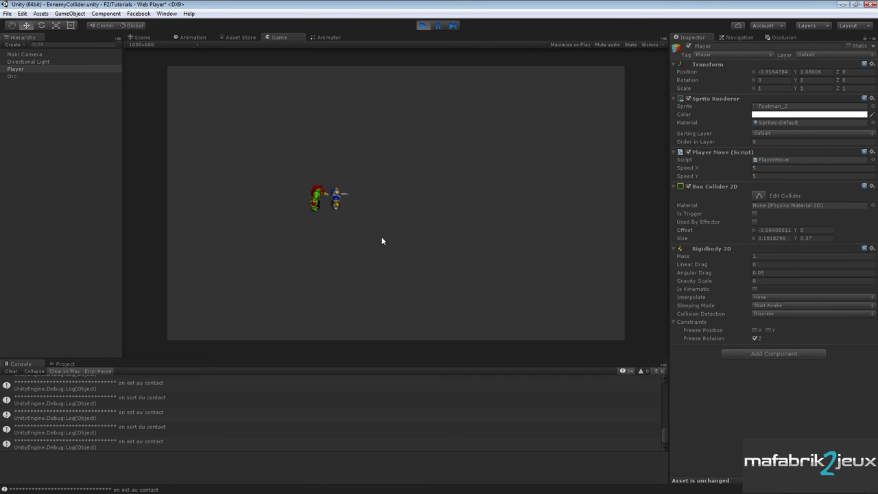
key(Right)
key(Left)
key(Right)
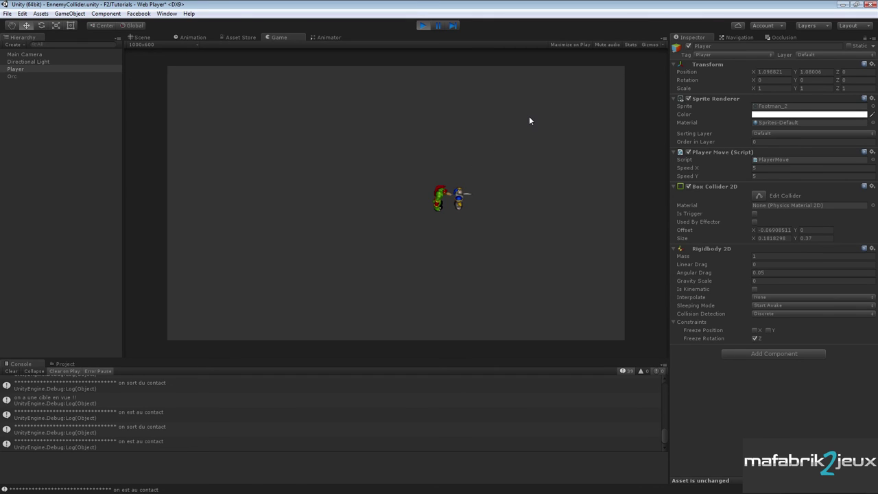
- Stop the game and scroll TargetDectection.cs back up to the OnCollisionEnter2D handler
click(421, 27)
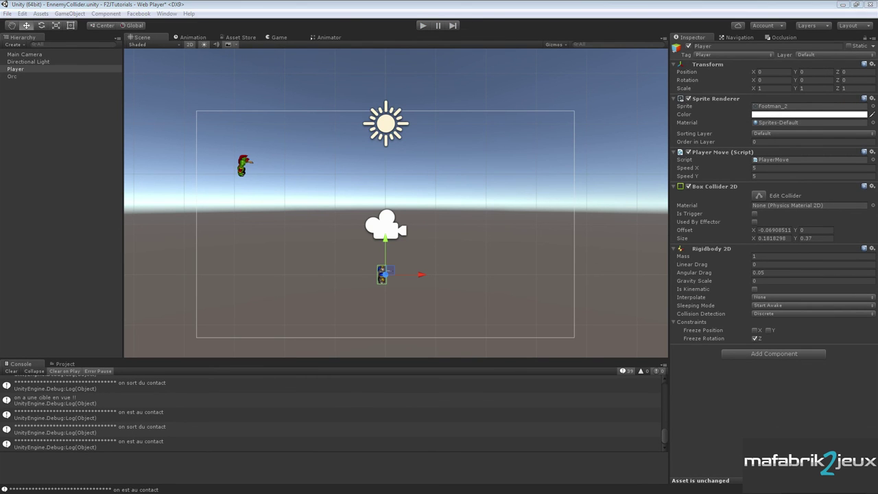
key(alt+Tab)
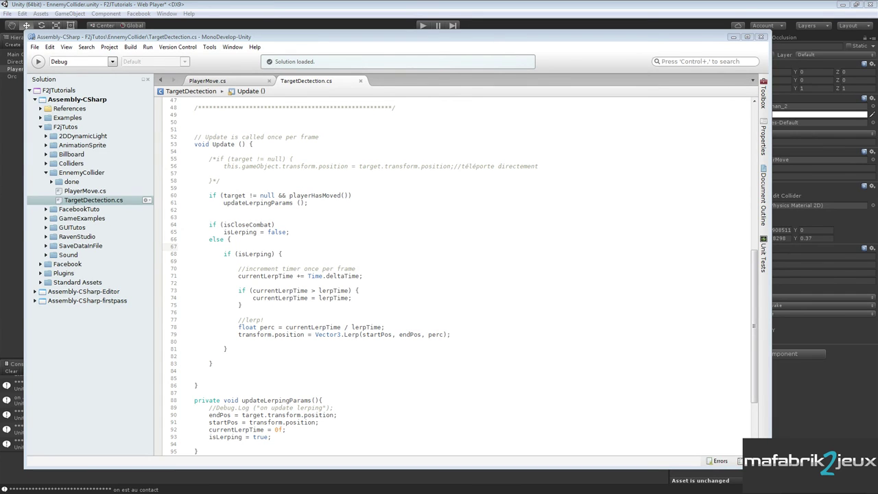
scroll(274, 209, up, 3)
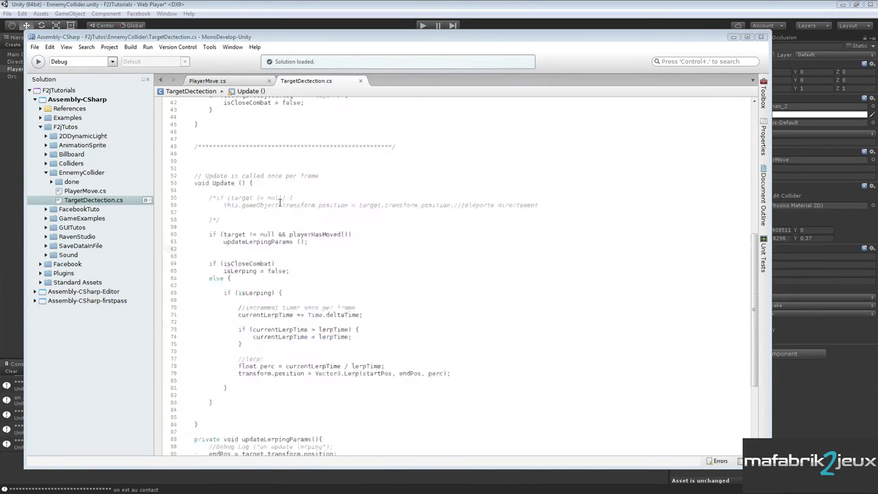
scroll(275, 210, up, 5)
scroll(271, 207, up, 1)
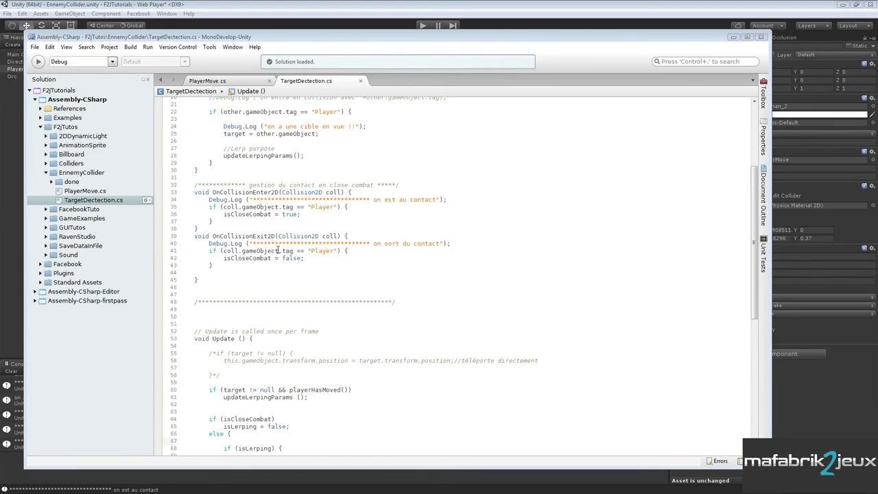
click(410, 221)
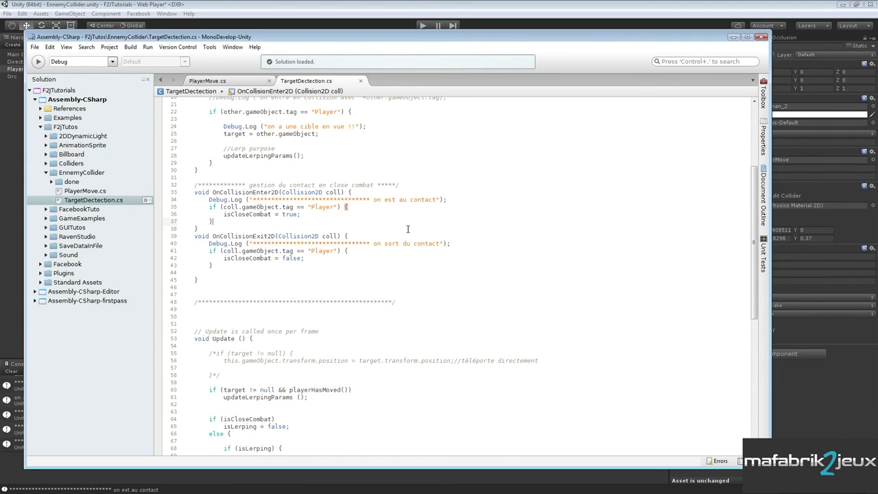
scroll(415, 237, up, 5)
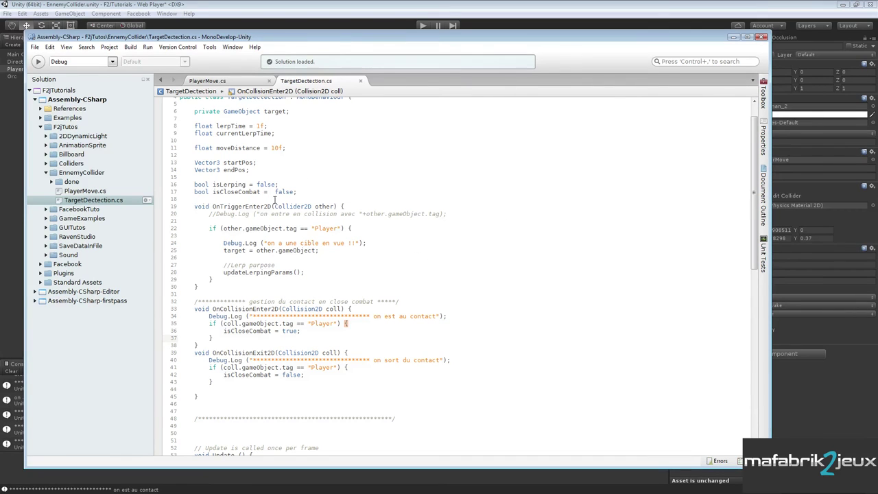
- Select the Orc in the Hierarchy, then mark the OnTriggerEnter2D declaration line
click(350, 15)
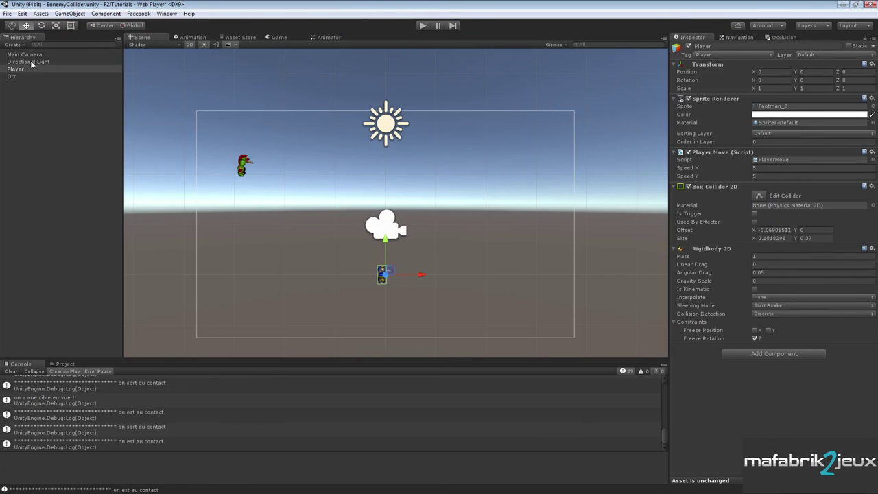
click(13, 77)
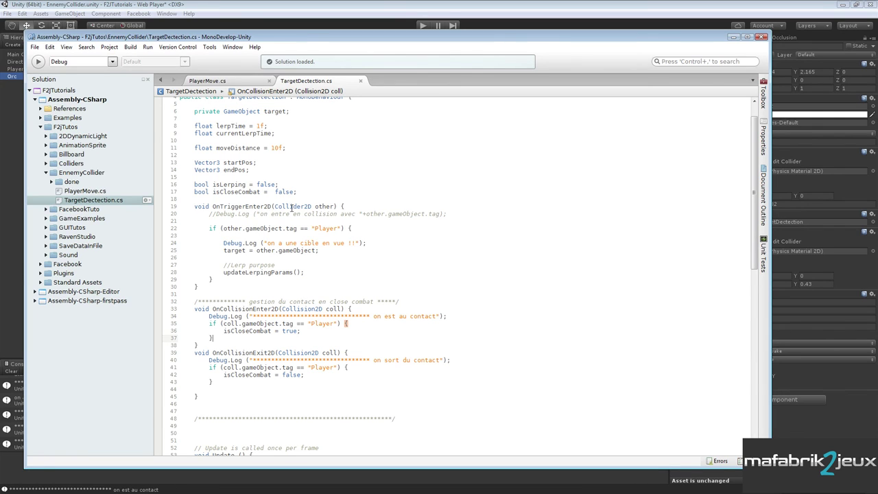
drag(194, 209, 345, 204)
key(ctrl+c)
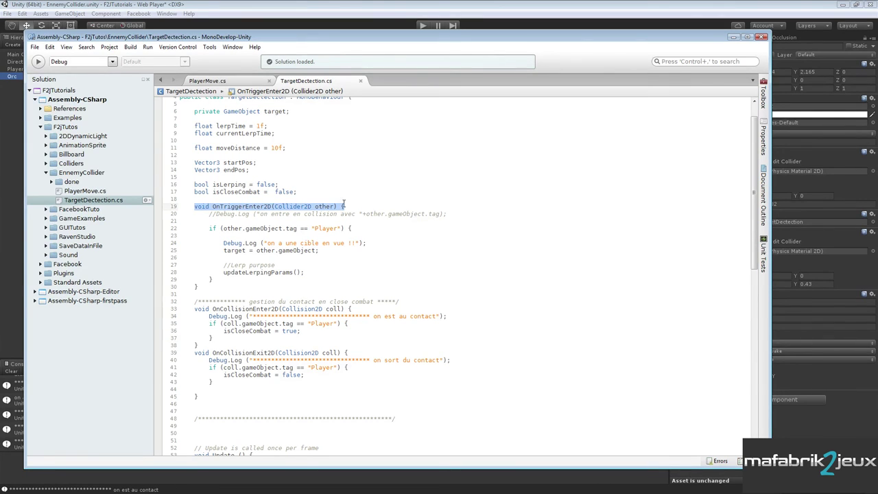
- Create an empty OnTriggerExit2D method from a copy of the OnTriggerEnter2D header
click(217, 286)
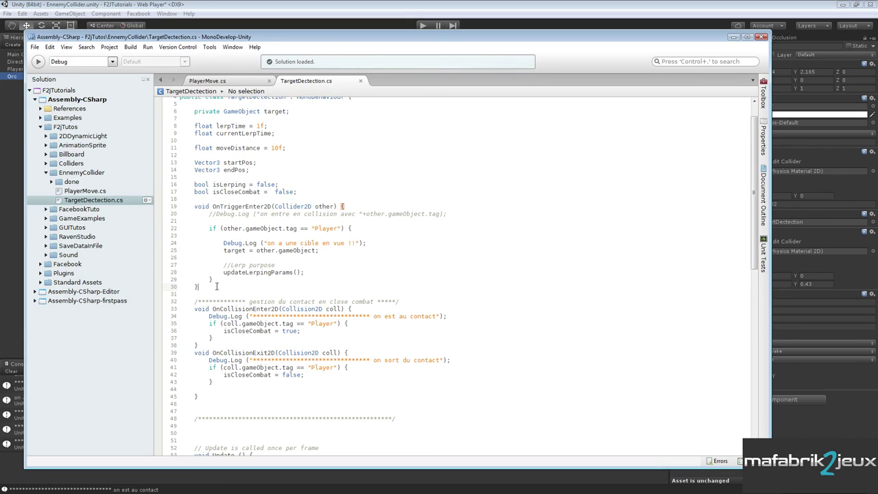
key(Return)
key(Return)
key(ctrl+v)
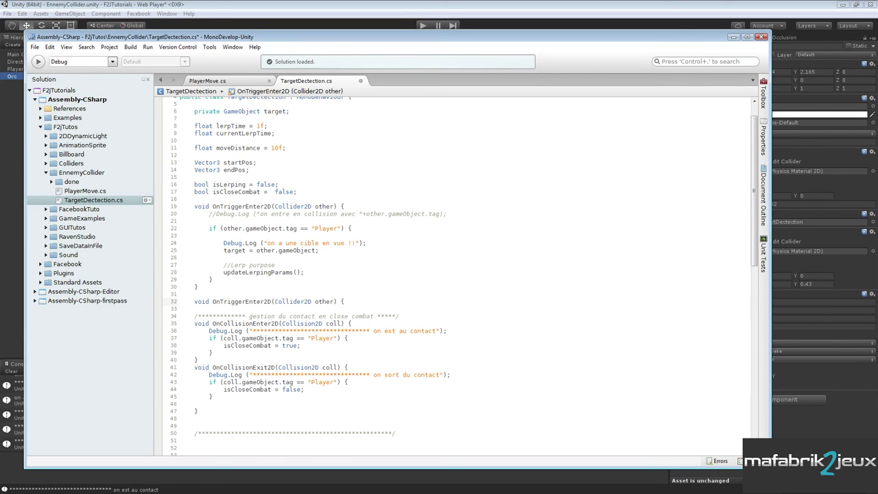
key(Return)
text(})
key(Return)
key(Return)
key(Return)
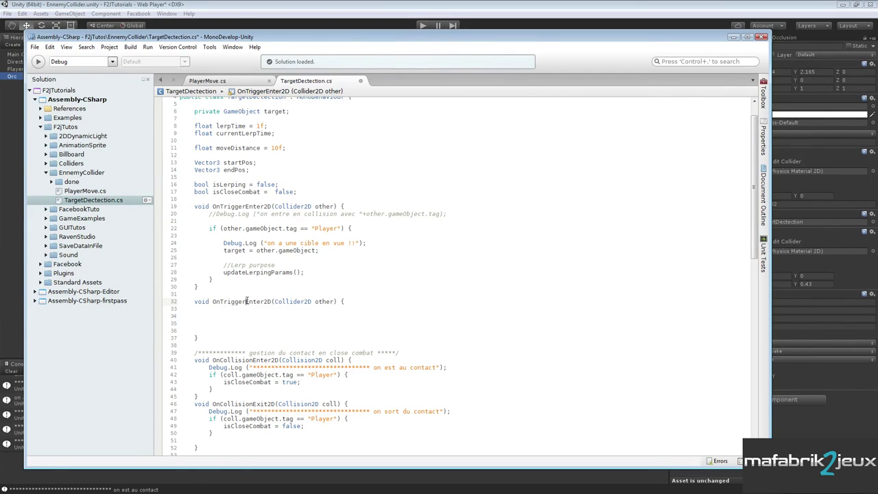
drag(246, 301, 263, 302)
text(Exit)
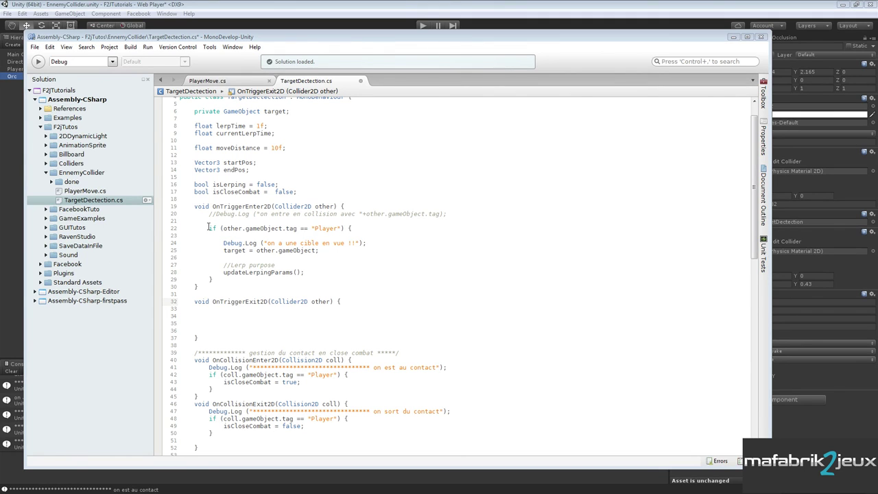
- Copy the Player tag check into OnTriggerExit2D, clear its inner lines, and save
drag(209, 227, 326, 276)
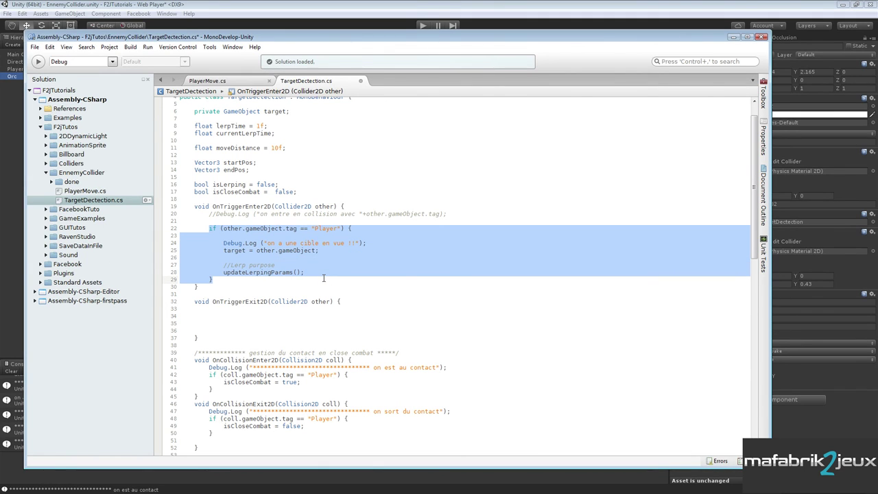
click(221, 316)
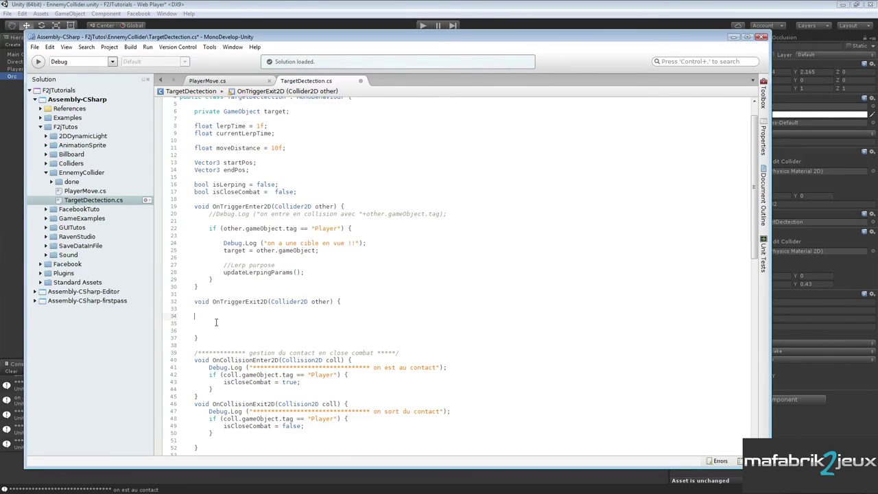
text(if (other.gameObject.tag == "Player") {  			Debug.Log ("on a une cible en vue !!"); 			target = other.gameObject;  			//Lerp purpose 			updateLerpingParams(); 		})
drag(221, 327, 308, 359)
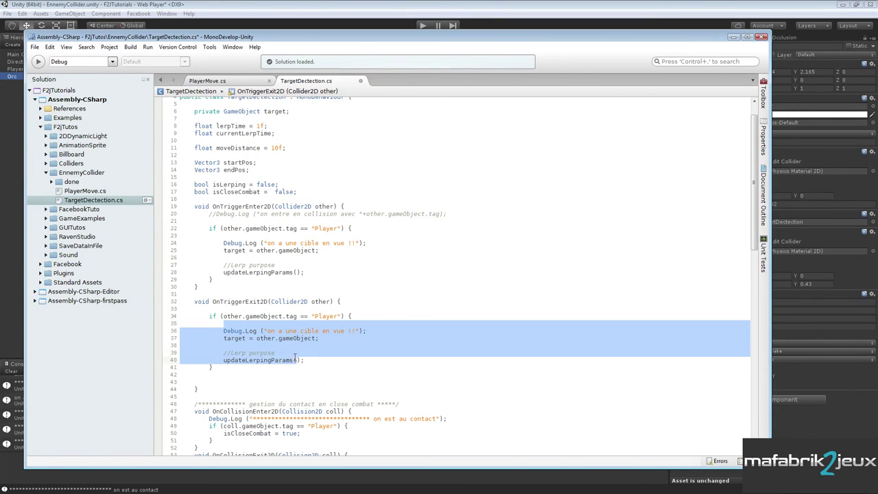
key(Delete)
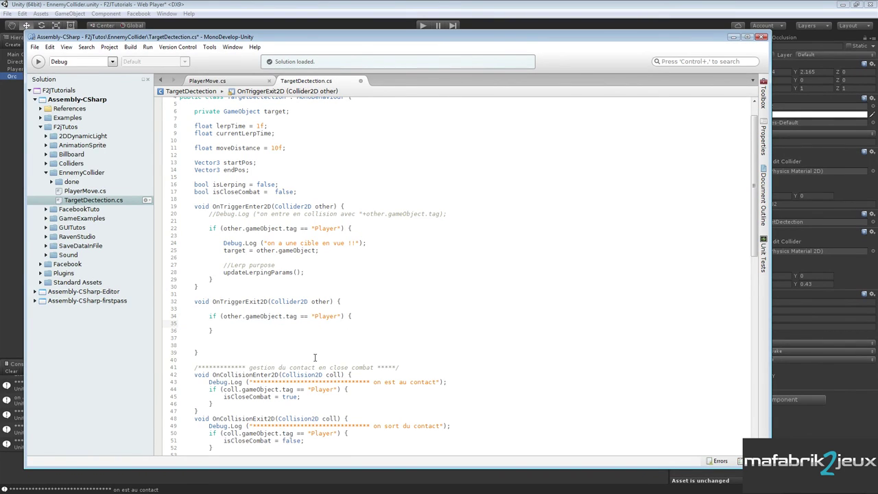
key(ctrl+s)
- Fill the Player check with Debug.Log "TARGET devient null", target = null and isLerping = false, then save
click(354, 316)
click(239, 325)
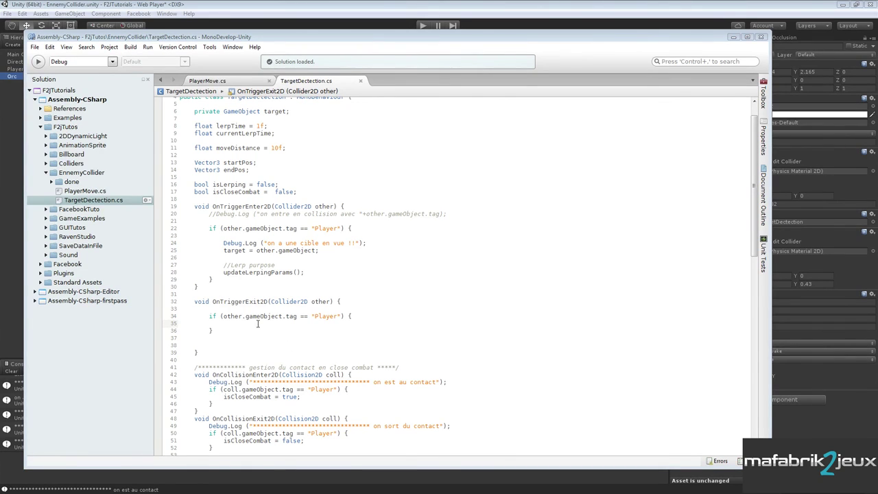
key(ctrl+v)
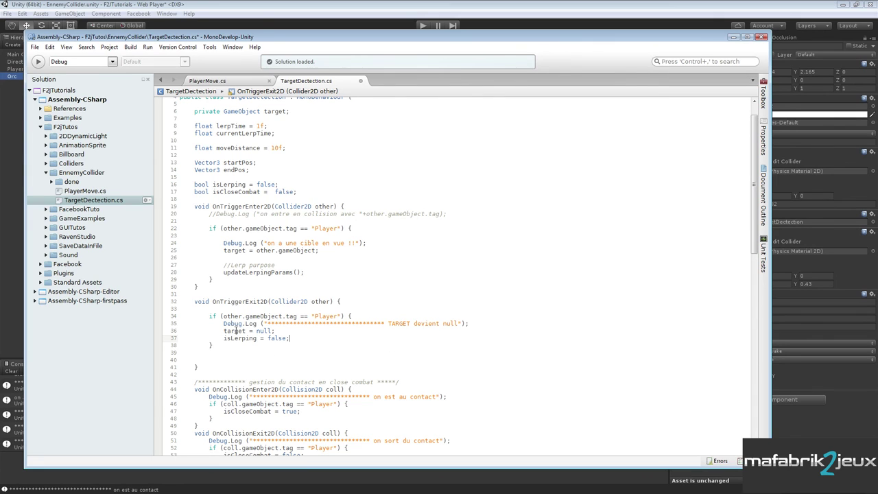
double_click(236, 330)
double_click(236, 339)
click(275, 330)
scroll(269, 283, down, 5)
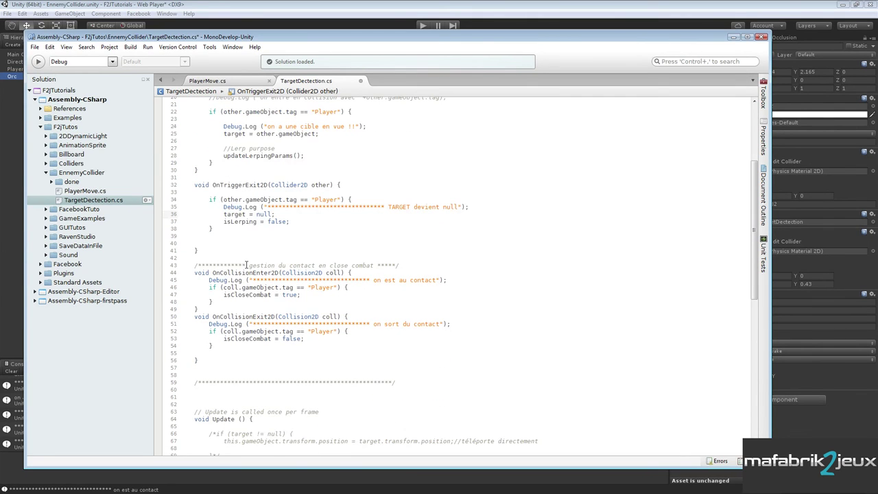
scroll(246, 266, down, 4)
scroll(246, 274, down, 4)
scroll(245, 307, down, 1)
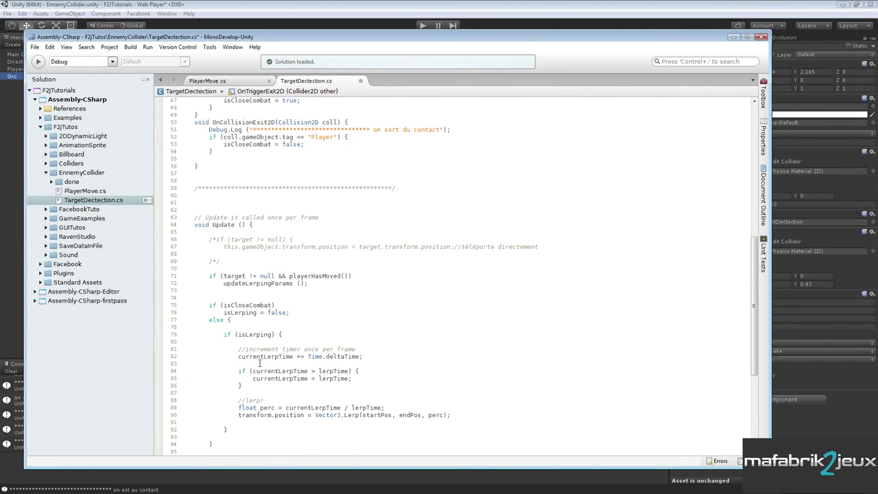
scroll(260, 363, up, 6)
scroll(261, 363, up, 4)
scroll(261, 364, up, 2)
scroll(263, 365, up, 3)
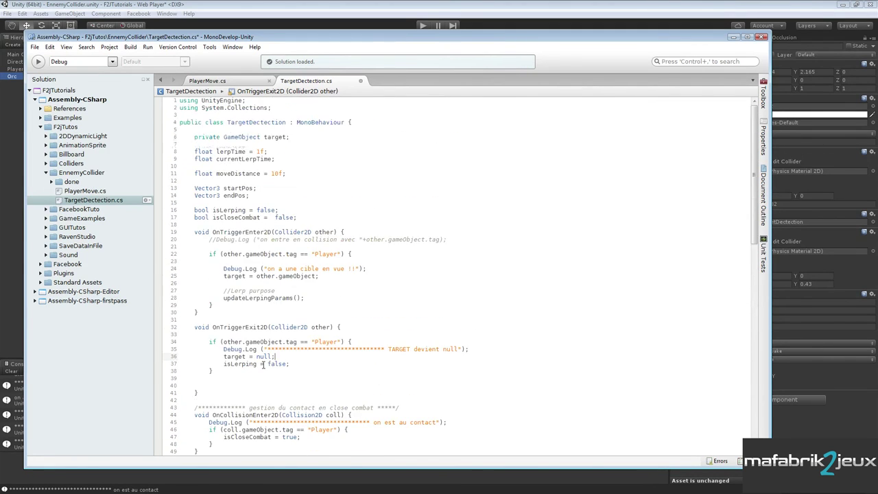
scroll(262, 364, down, 2)
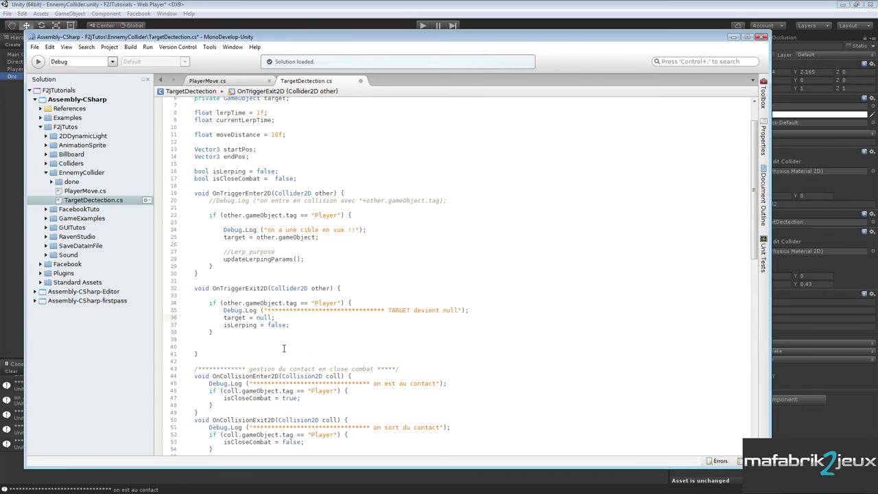
key(ctrl+s)
- Start Play mode in Unity and walk the player up next to the Orc
click(379, 9)
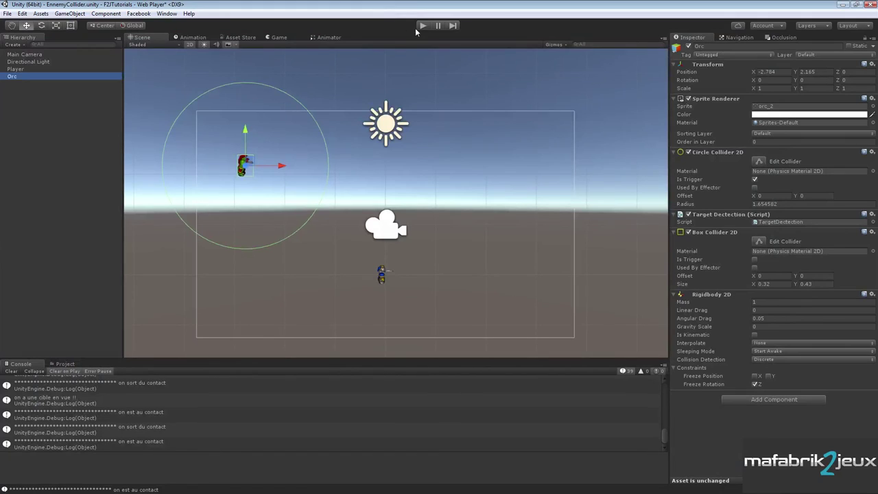
click(422, 27)
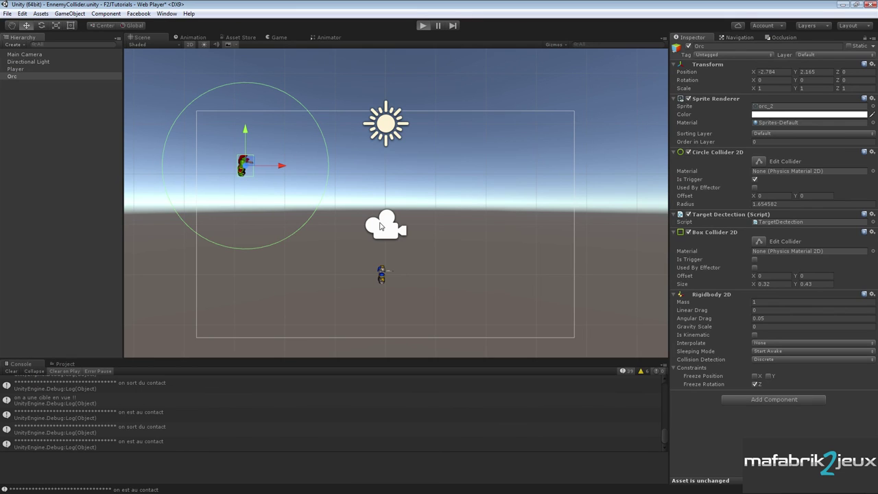
key(Up)
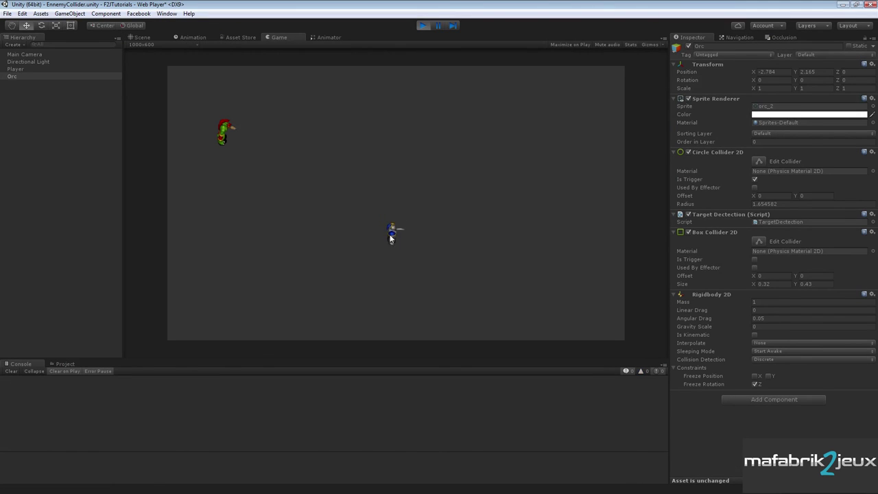
key(Left)
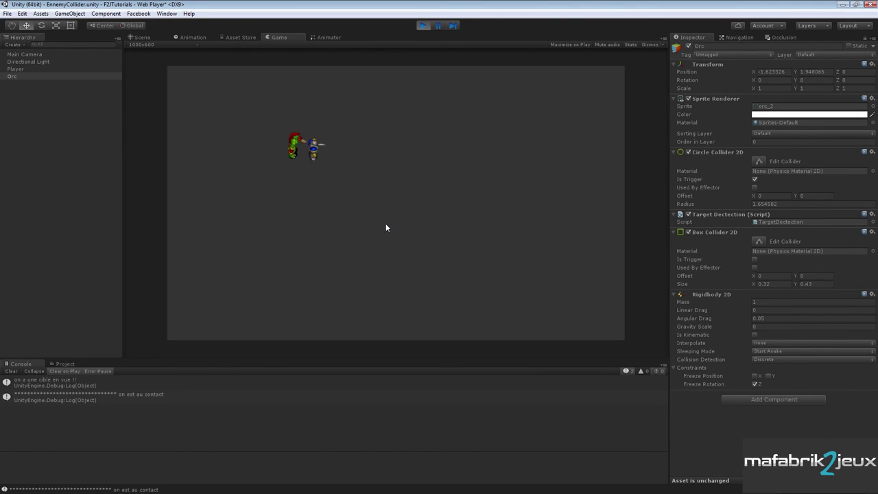
- Run the player out of range and back into contact so the Orc loses and regains its target
key(Right)
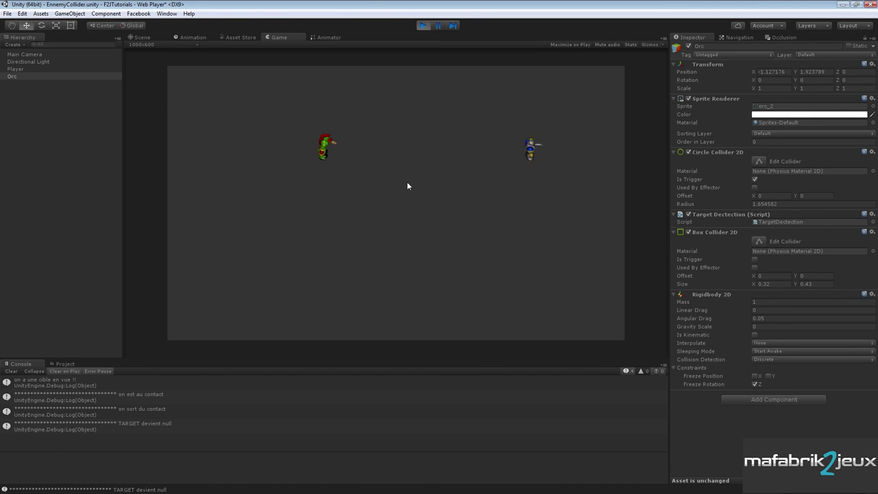
key(Left)
key(Down)
key(Left)
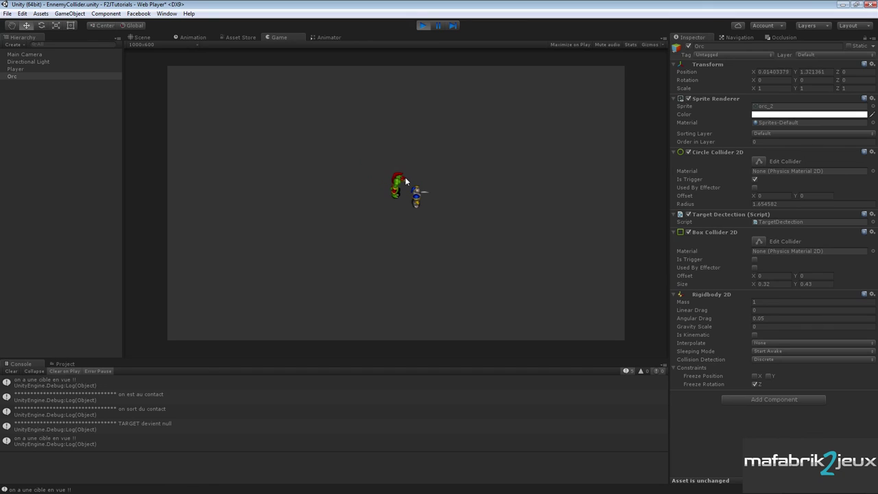
key(Right)
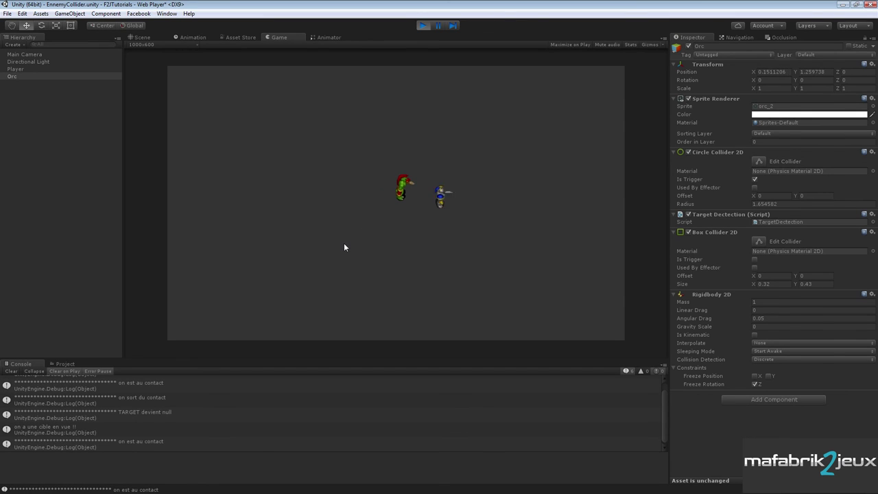
key(Up)
key(Left)
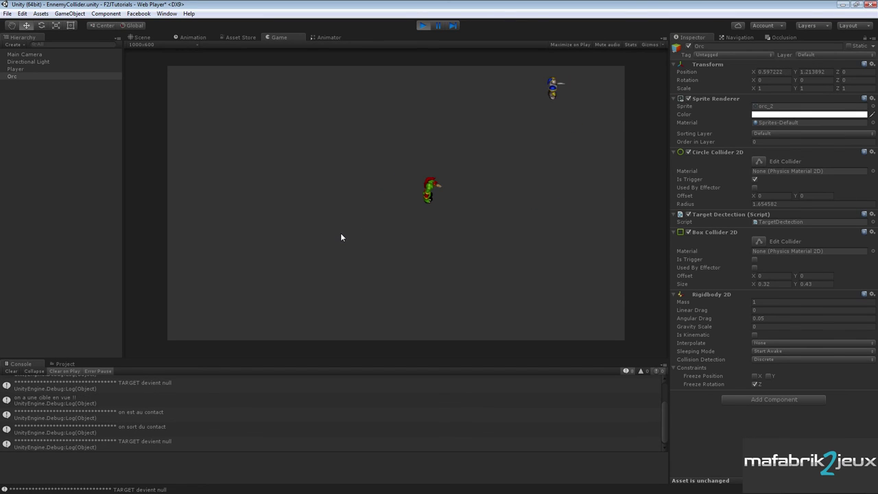
key(Down)
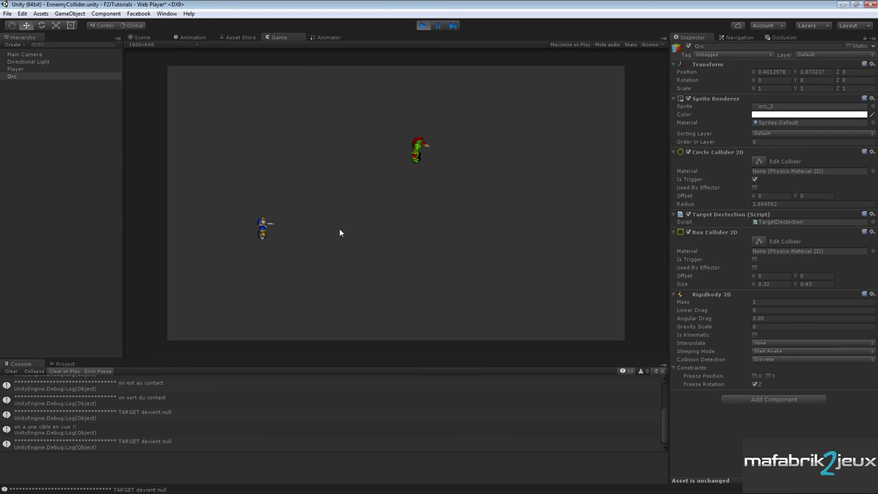
key(Left)
key(Right)
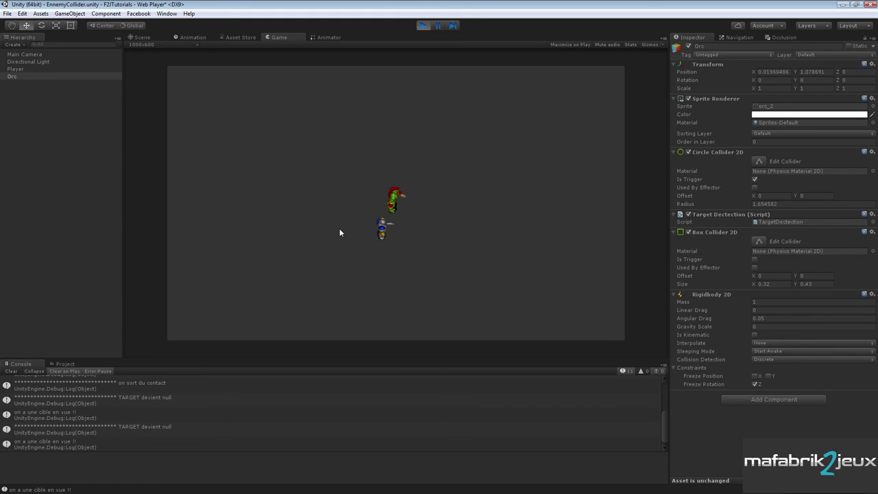
key(Right)
key(Left)
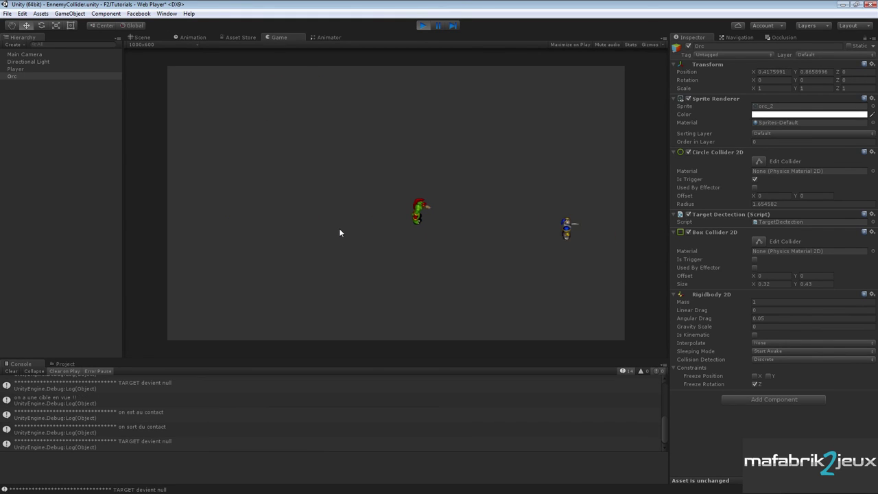
key(Up)
key(Left)
key(Down)
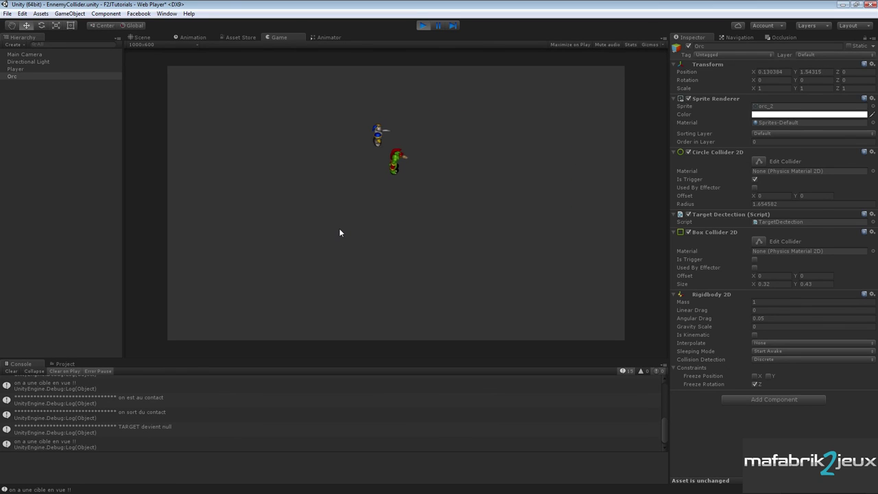
key(Left)
key(Down)
key(Down)
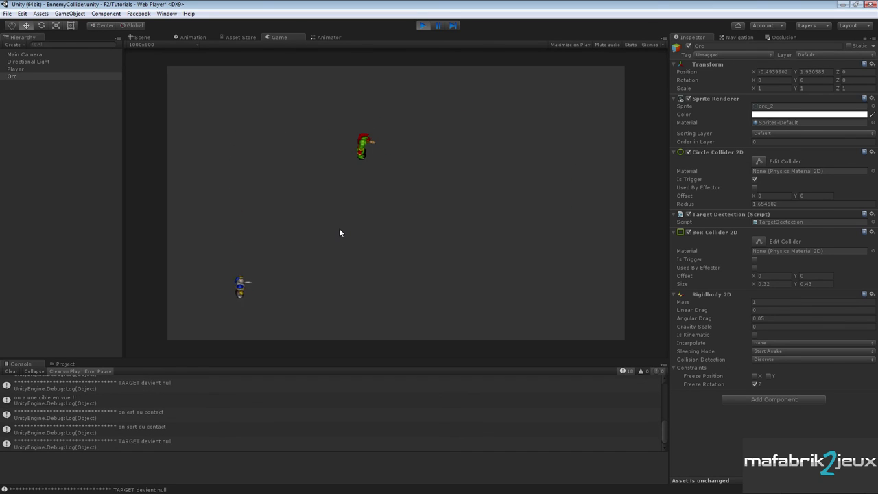
key(Right)
key(Up)
key(Up)
key(Left)
key(Right)
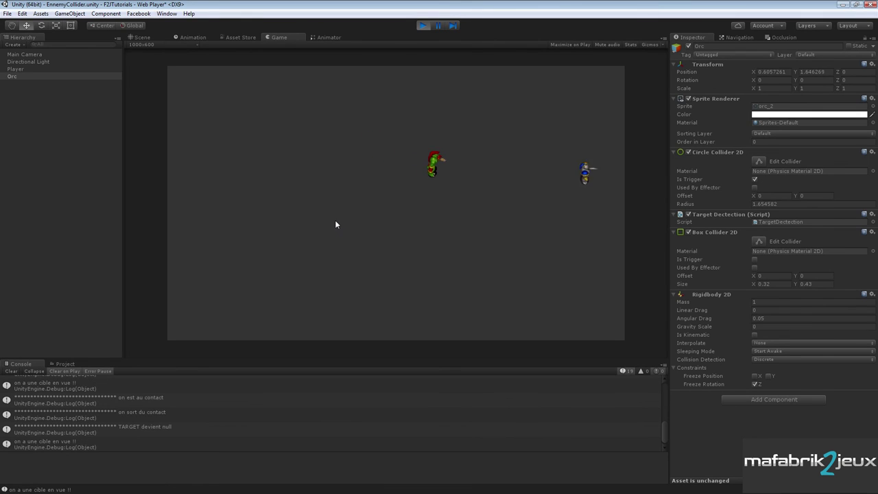
key(Down)
key(Left)
key(Left)
key(Up)
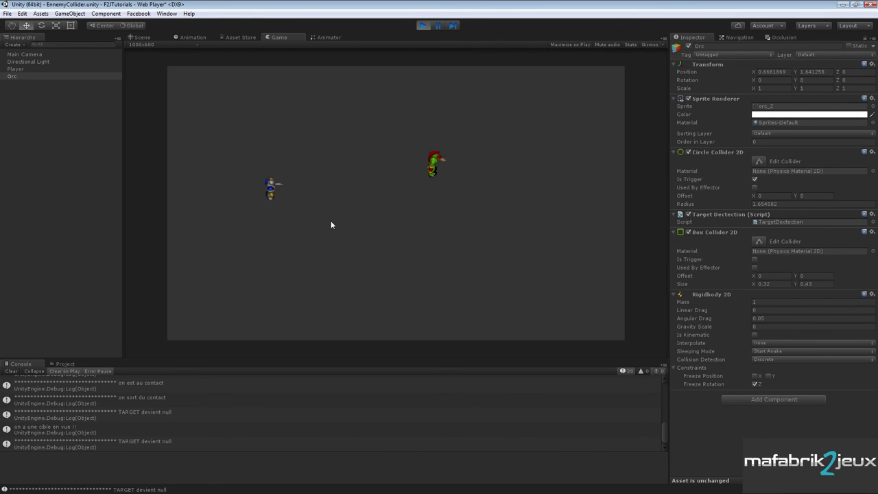
key(Right)
key(Left)
key(Down)
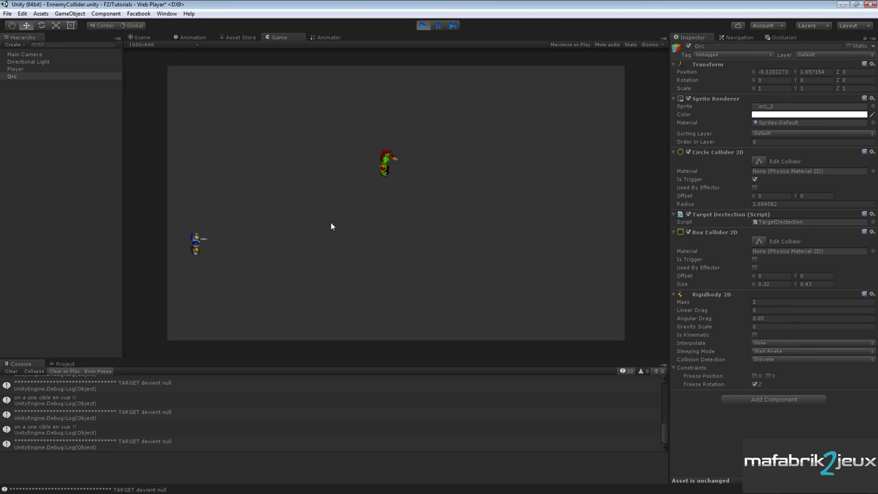
key(Right)
key(Up)
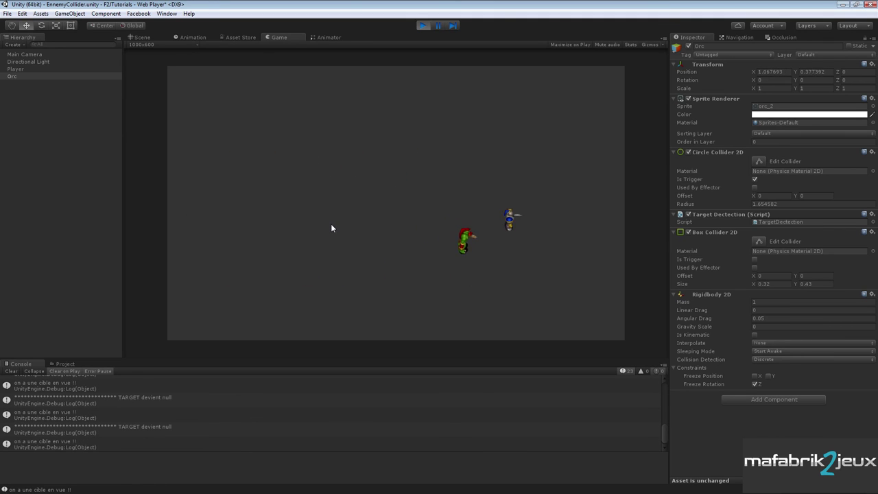
key(Left)
key(Left)
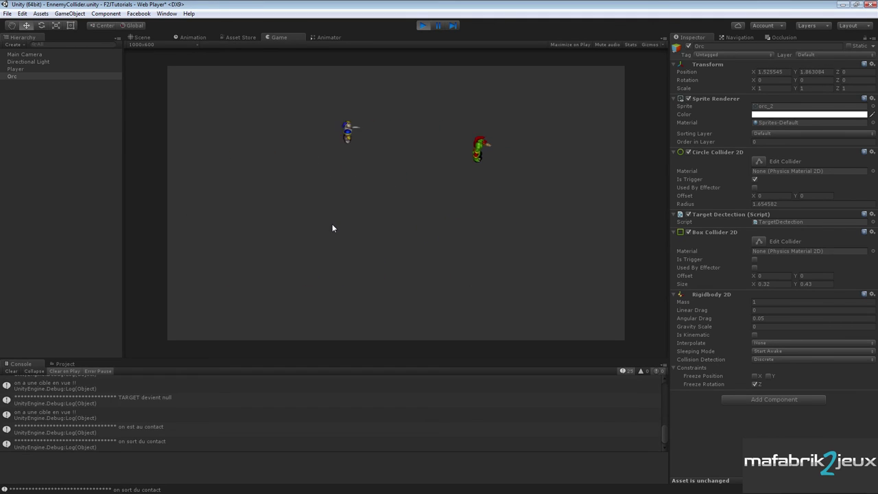
key(Down)
key(Right)
key(Right)
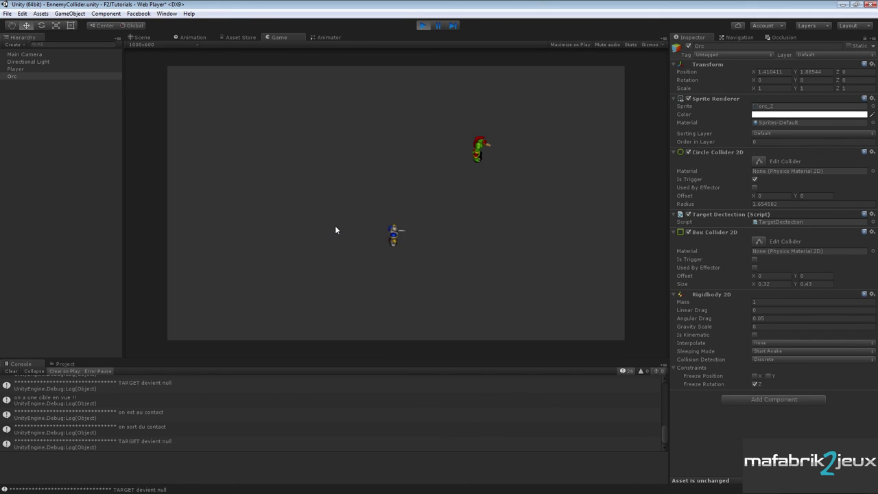
key(Up)
- Lead the player away to the lower right, then back toward the Orc
key(Left)
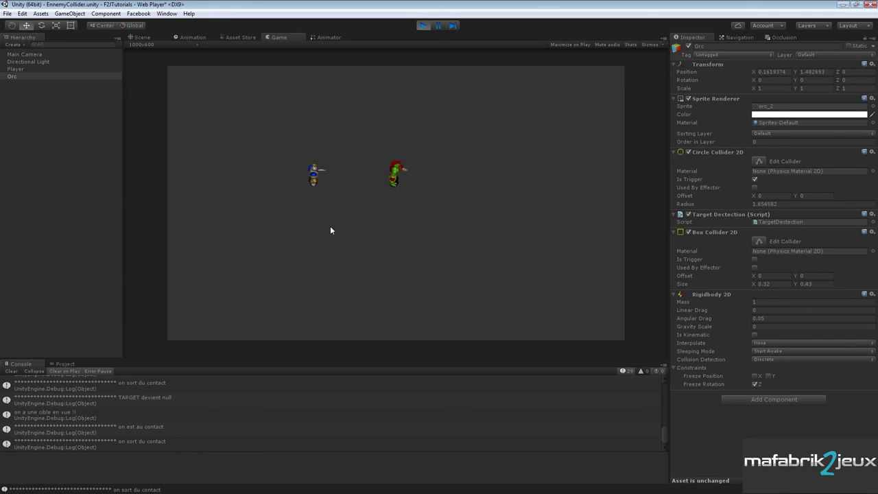
key(Up)
key(Right)
key(Right)
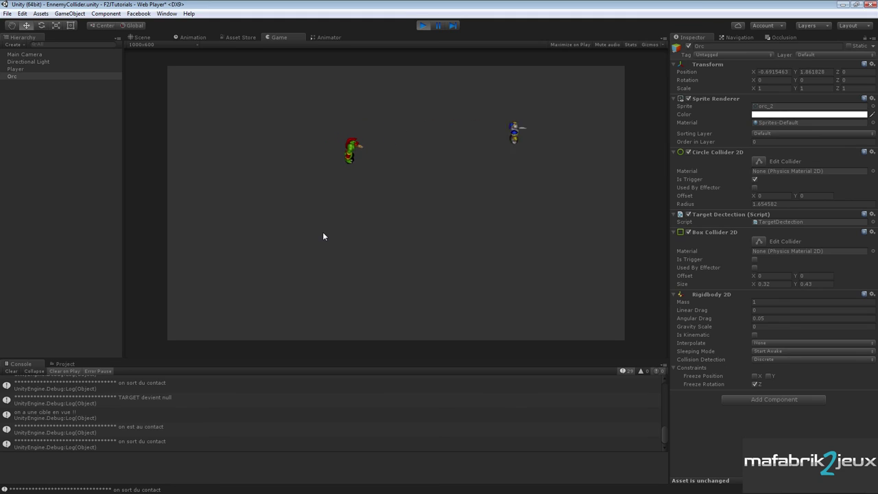
key(Down)
key(Left)
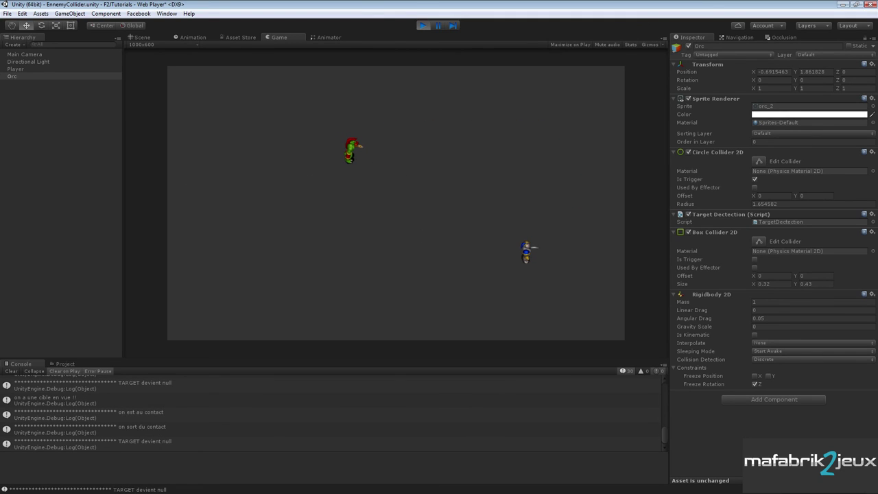
key(Up)
key(Left)
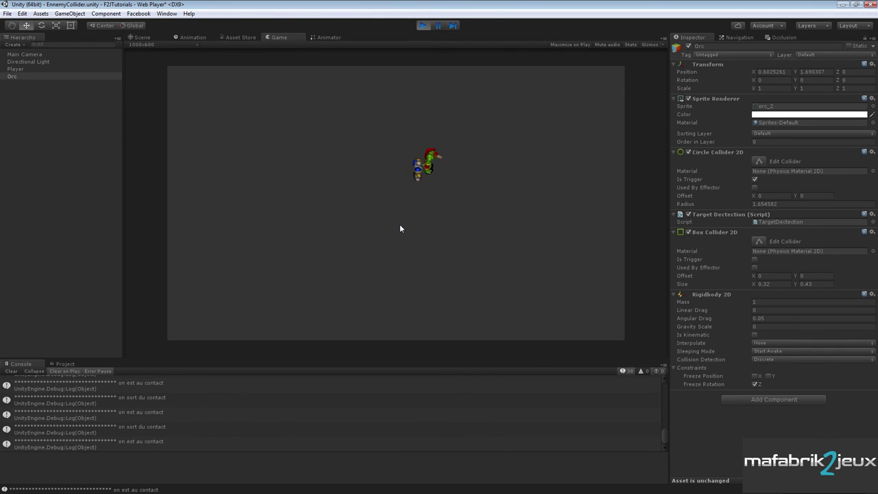
- Steer the player around the scene so the Orc chases, watching 'TARGET devient null' alternate with 'on a une cible en vue !!'
key(Left)
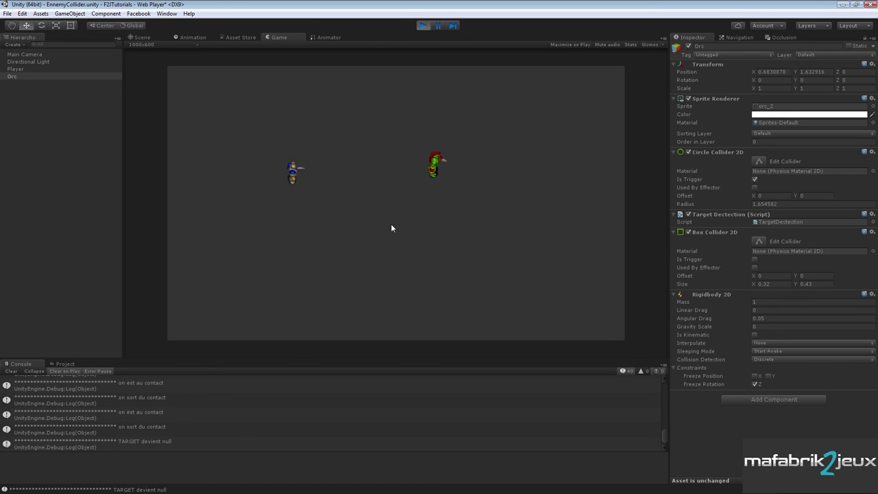
key(Down)
key(Right)
key(Up)
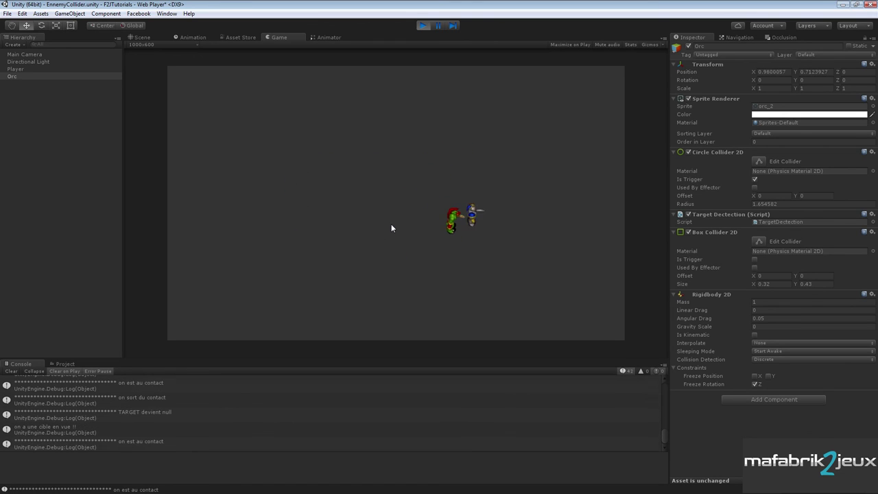
key(Left)
key(Left)
key(Down)
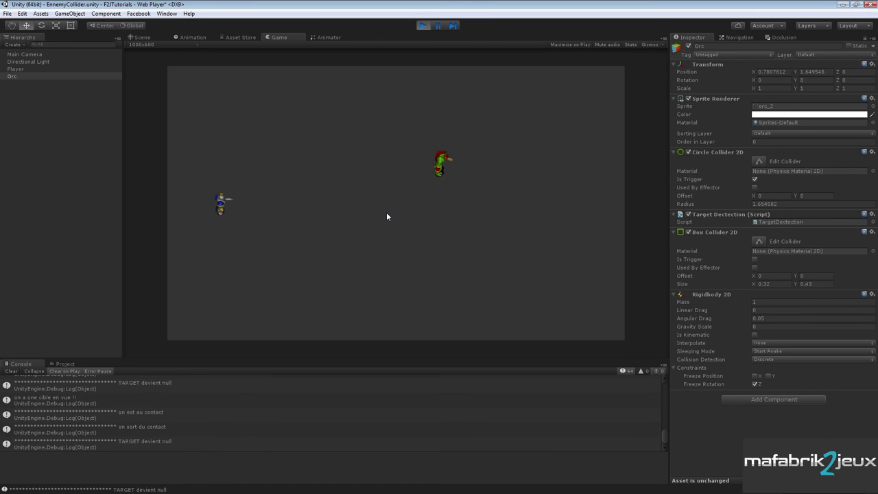
key(Down)
key(Right)
key(Up)
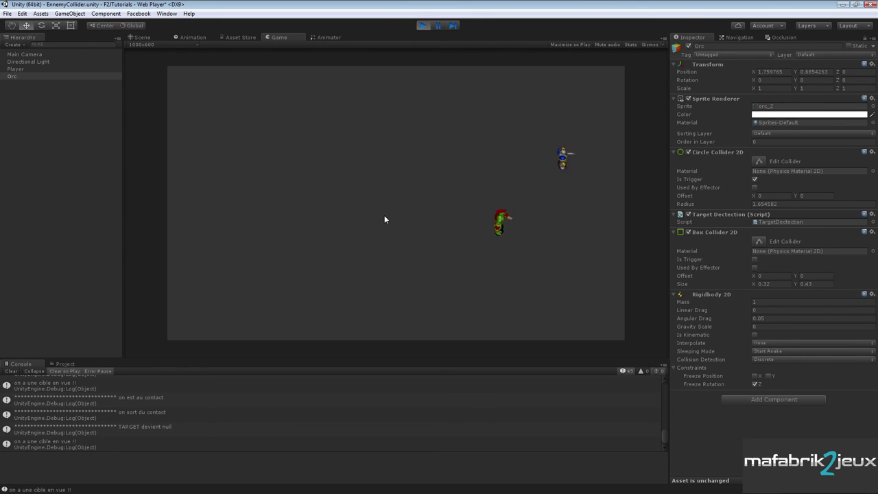
key(Left)
key(Left)
key(Down)
key(Right)
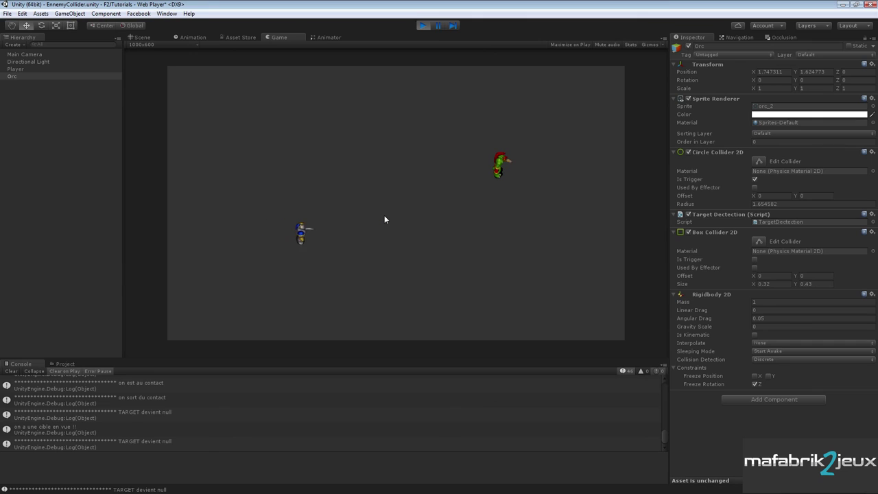
key(Up)
key(Right)
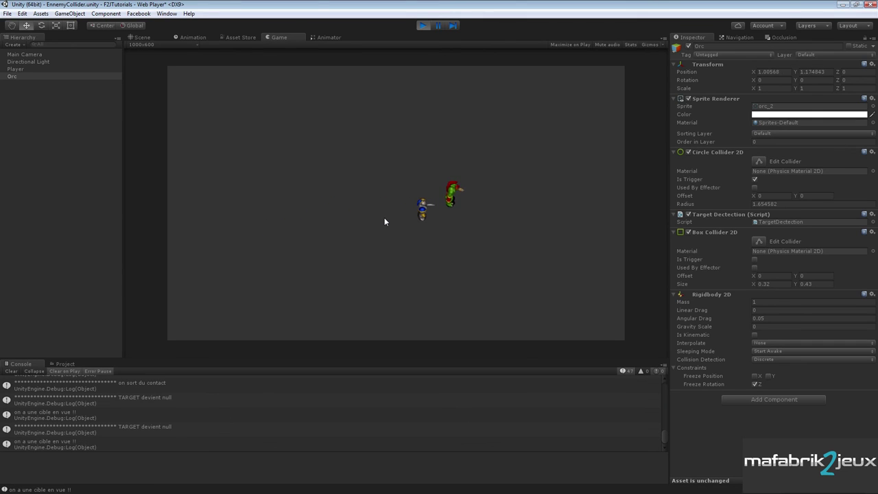
key(Left)
key(Up)
key(Left)
key(Up)
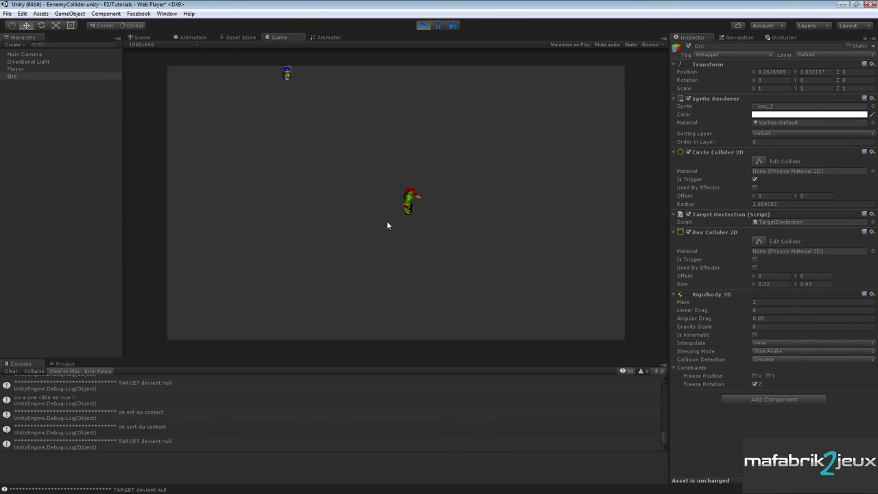
key(Down)
key(Right)
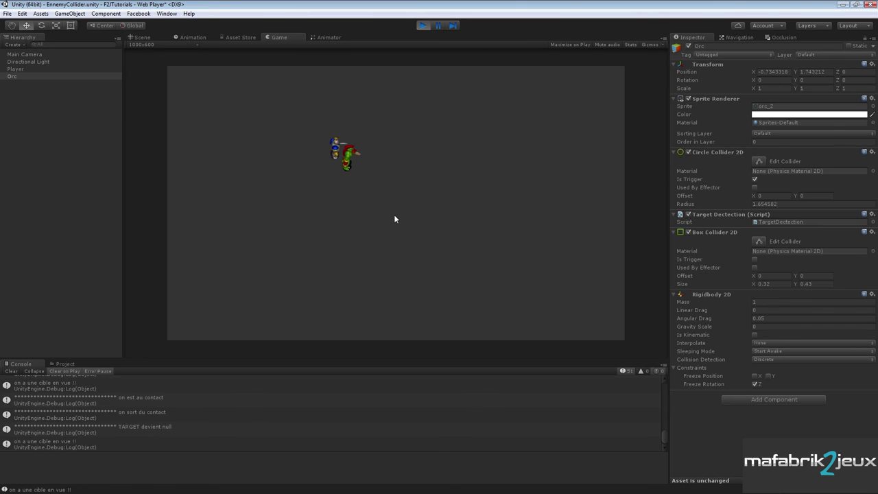
- Stop the test, duplicate the Orc as 'Orc (1)' and move it right to X 2.348
click(422, 28)
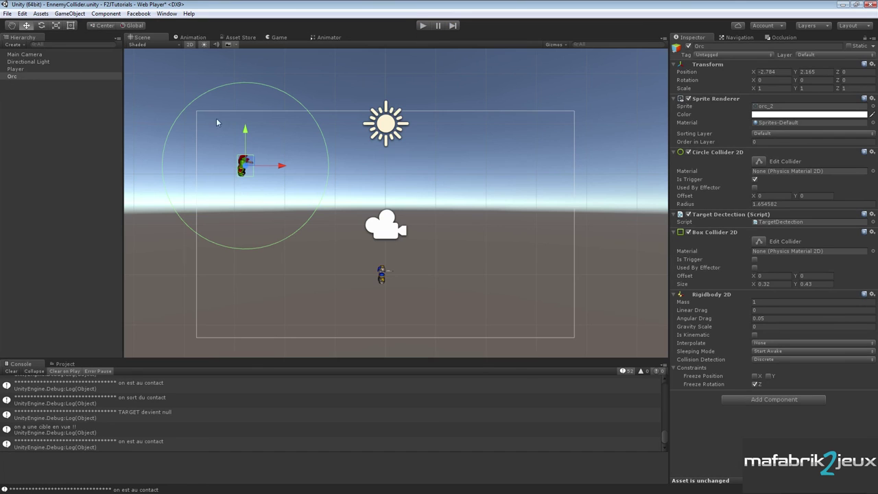
click(18, 76)
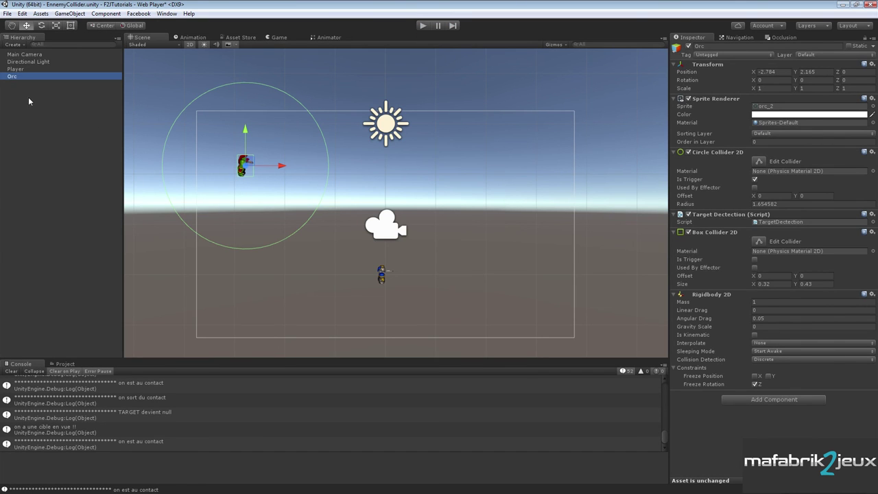
key(ctrl+d)
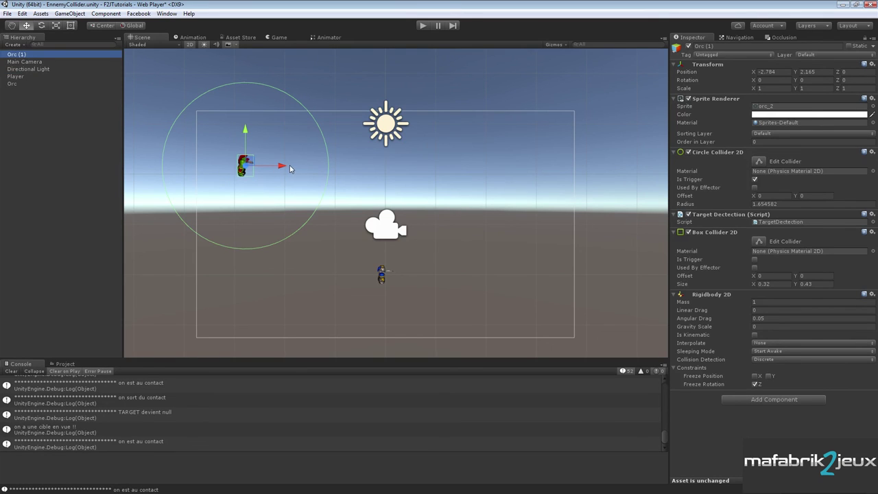
drag(281, 167, 538, 206)
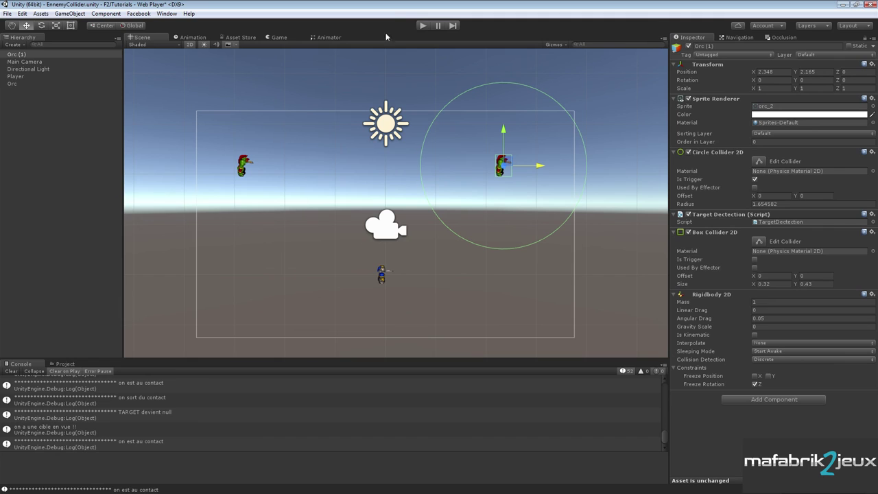
- Start Play mode and steer the player toward the right Orc, then past both Orcs
click(423, 26)
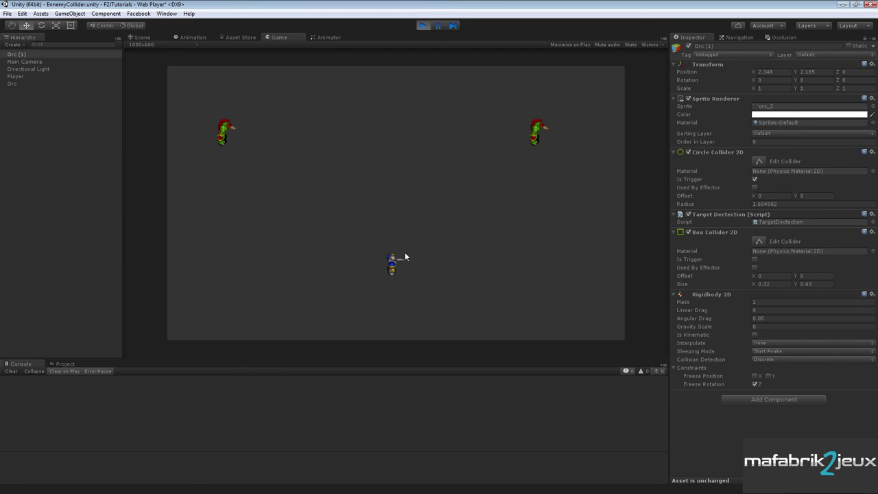
key(Up)
key(Right)
key(Up)
key(Down)
key(Left)
key(Down)
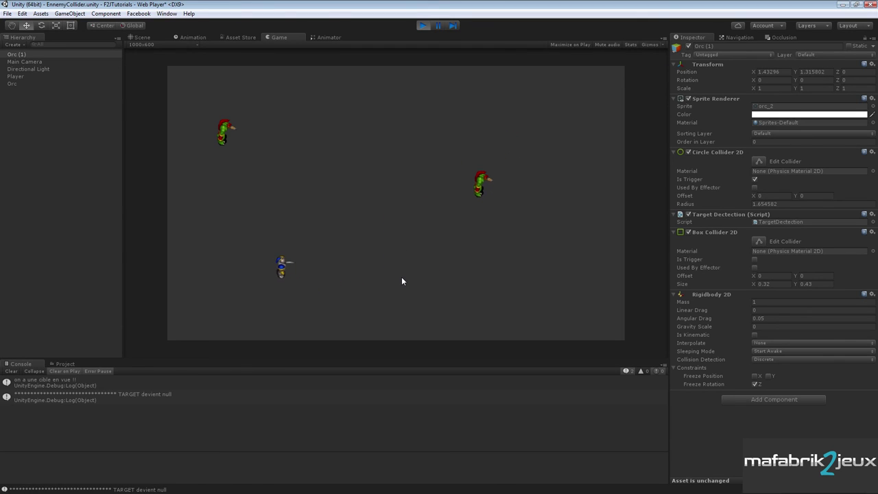
key(Up)
key(Right)
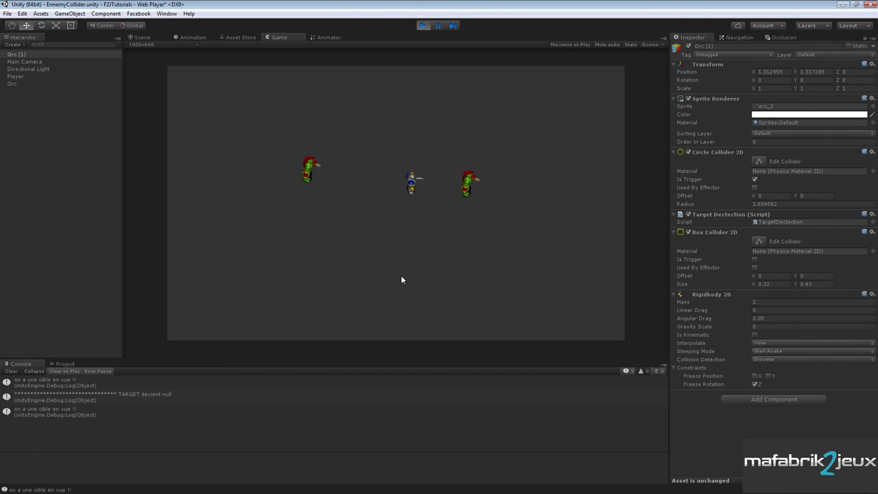
key(Up)
key(Down)
key(Left)
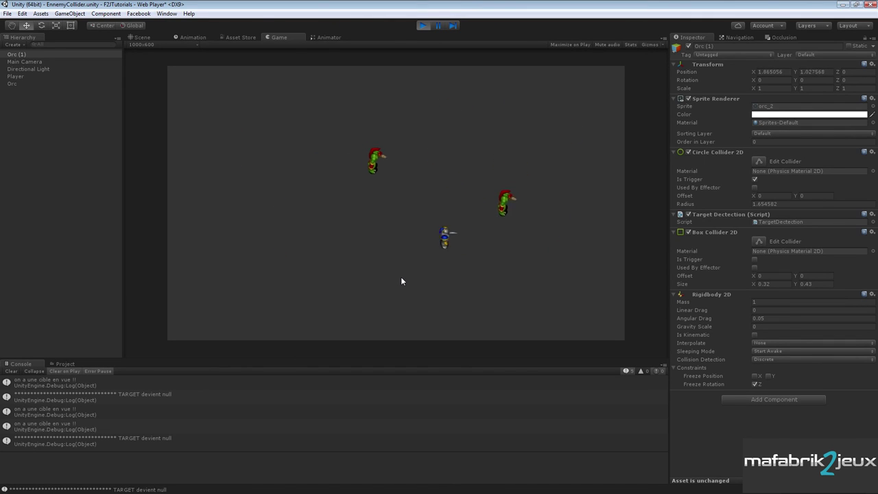
key(Up)
key(Up)
key(Down)
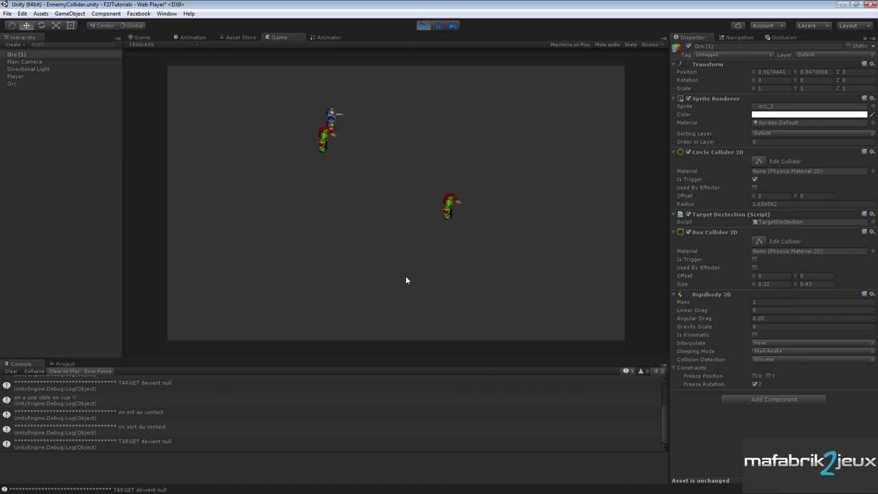
key(Right)
key(Up)
- Lead the player around so both Orcs chase and lose it, then stop Play mode
key(Right)
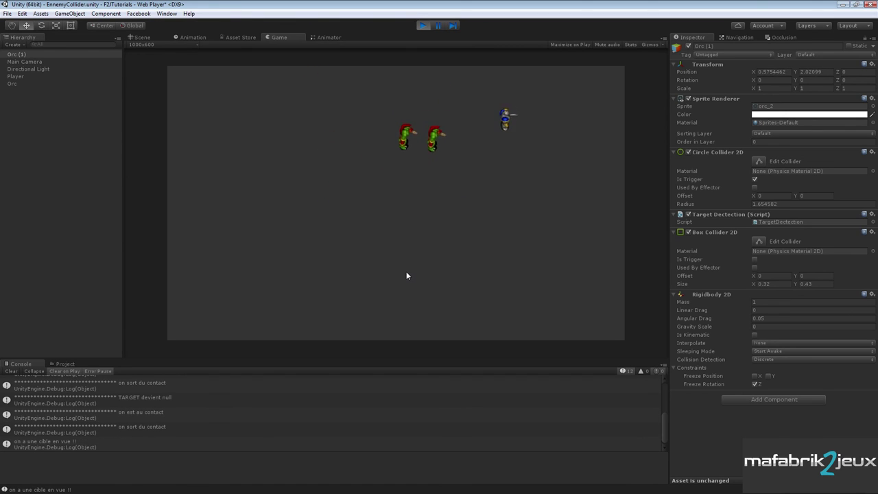
key(Down)
key(Down)
key(Left)
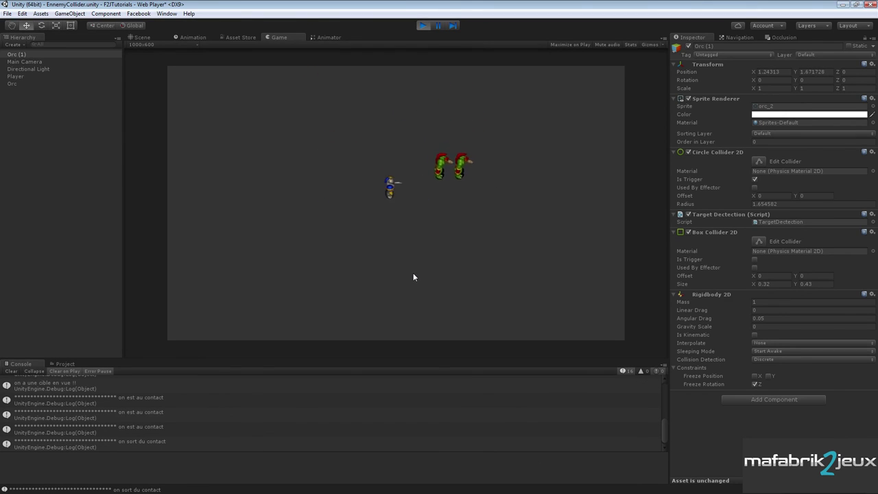
key(Up)
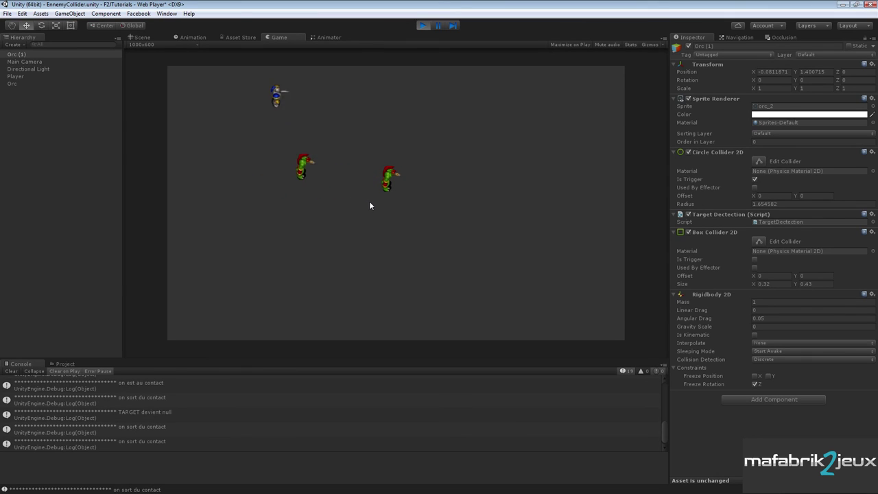
key(Down)
key(Right)
key(Right)
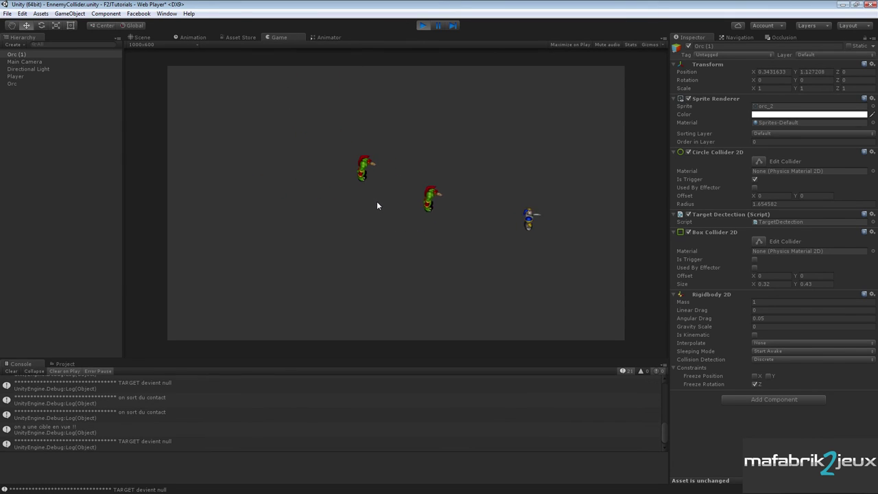
key(Up)
key(Left)
key(Right)
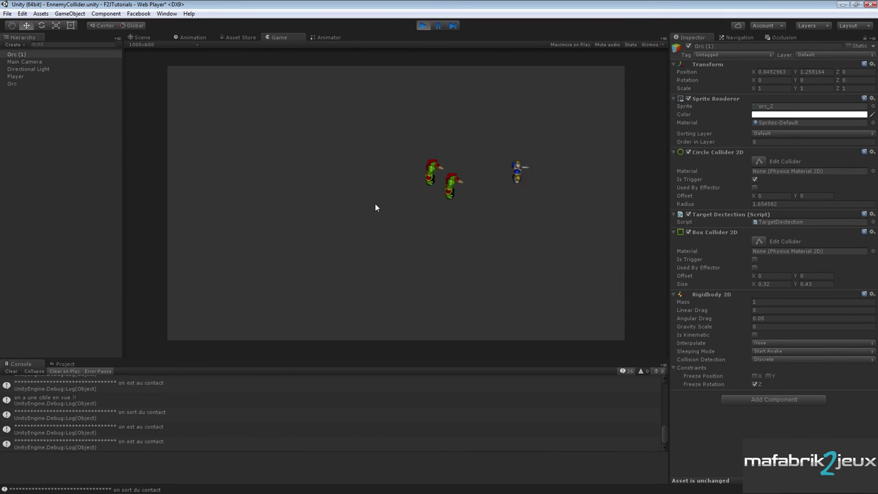
key(Down)
key(Left)
key(Left)
key(Up)
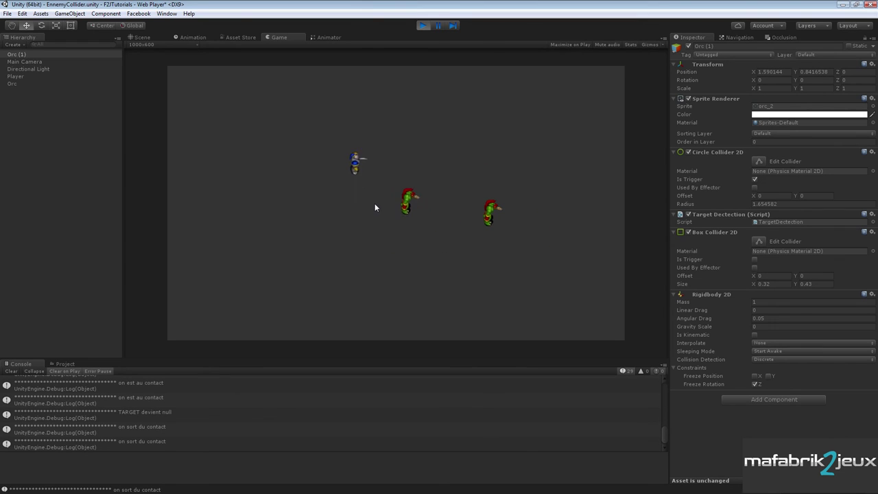
key(Right)
key(Right)
key(Down)
key(Left)
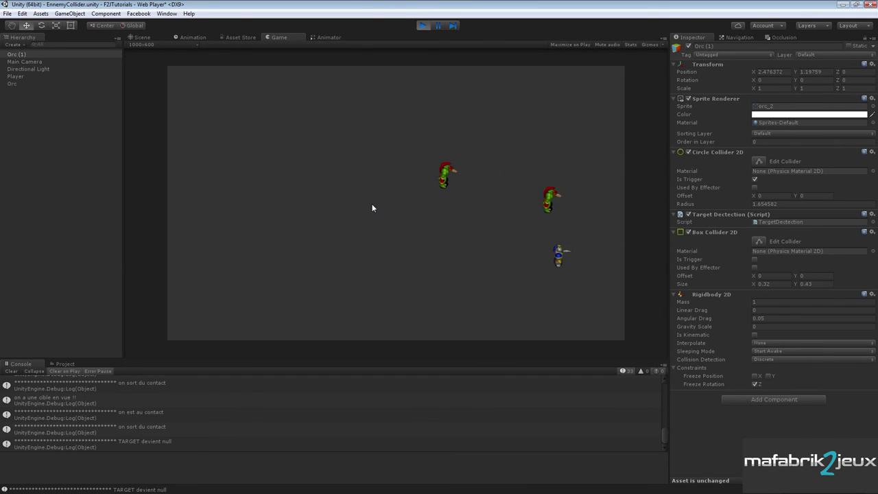
key(Left)
key(Up)
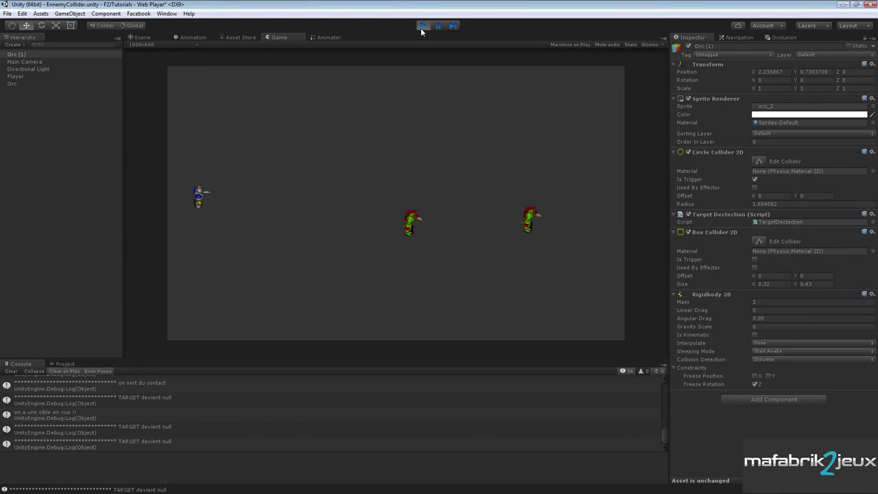
click(421, 27)
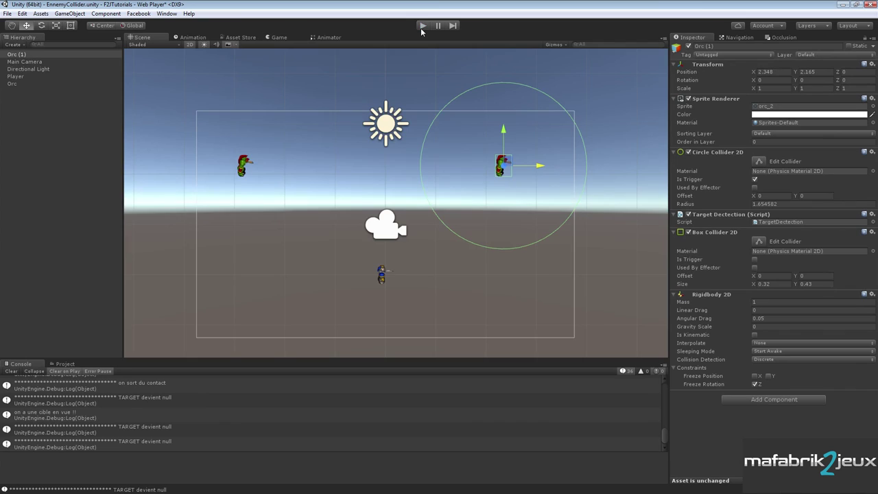